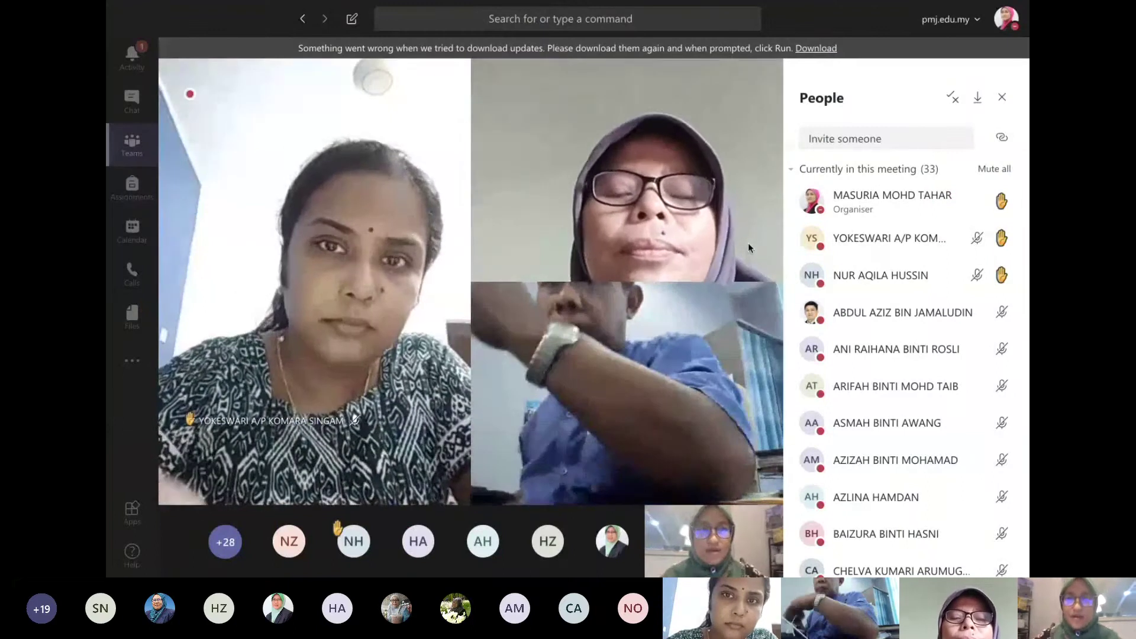
Step: Go from the meeting view to the list of teams
mouse_move(449, 267)
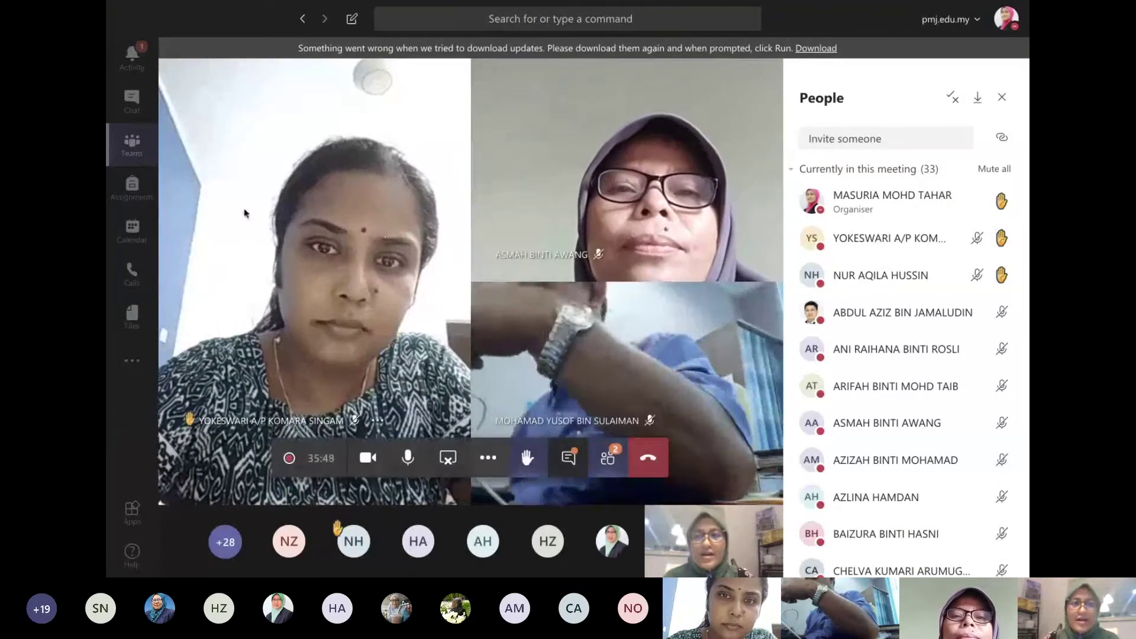
left_click(132, 145)
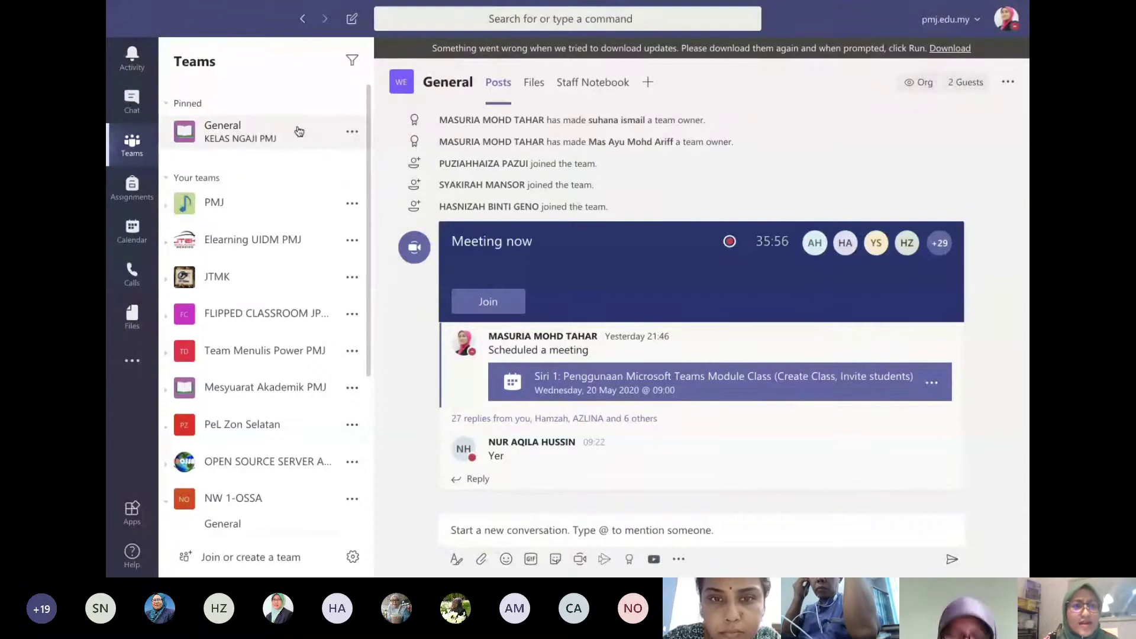
left_click(944, 22)
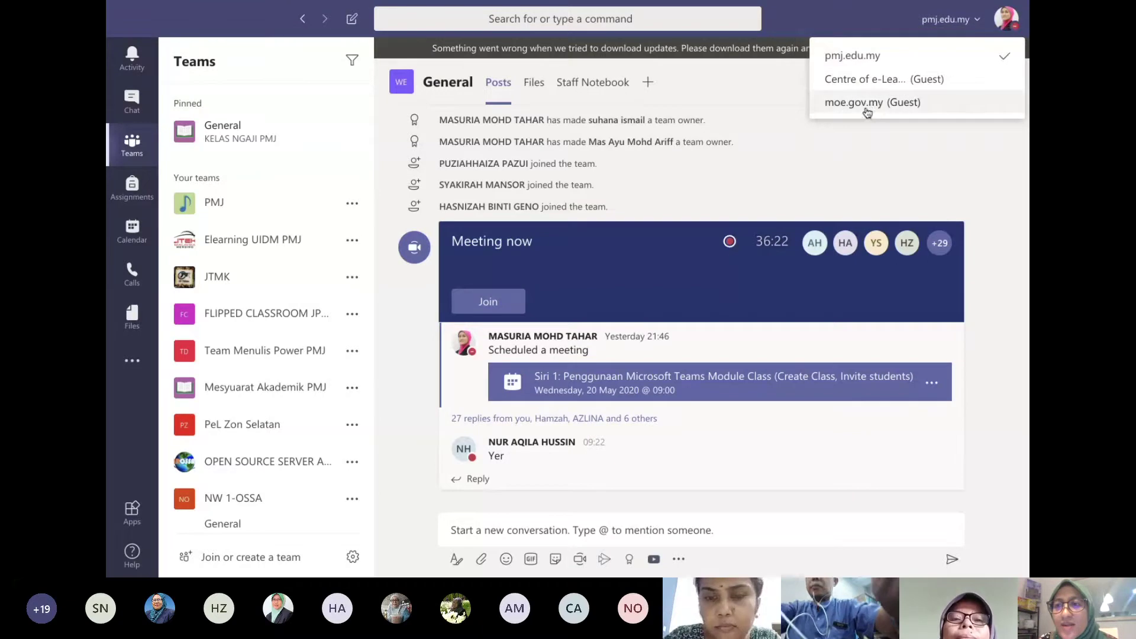
left_click(887, 81)
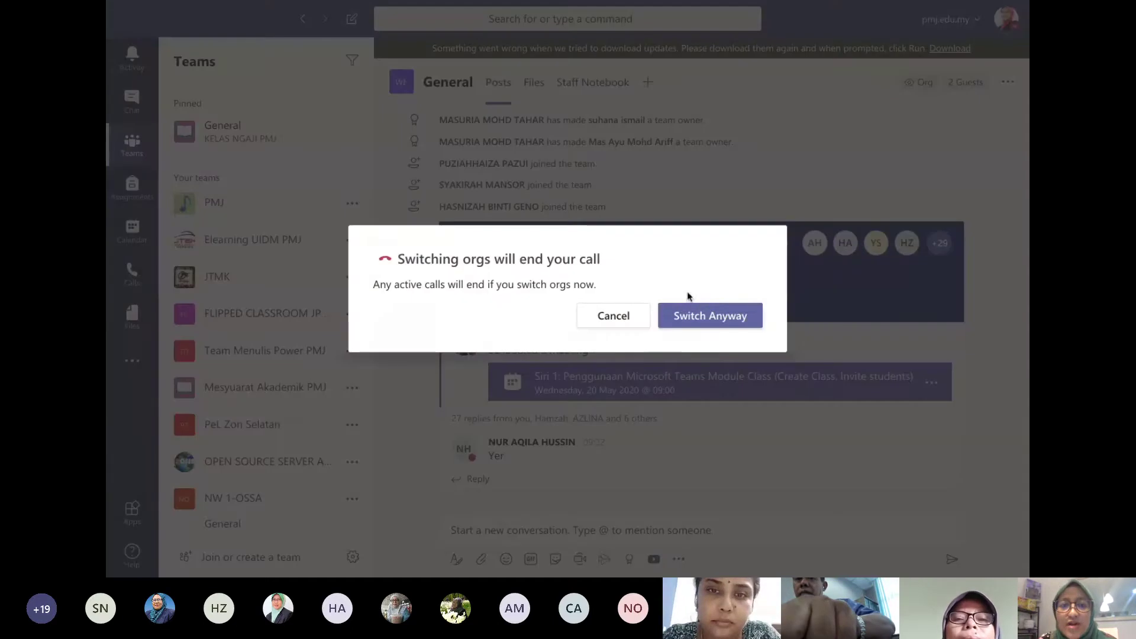
left_click(630, 317)
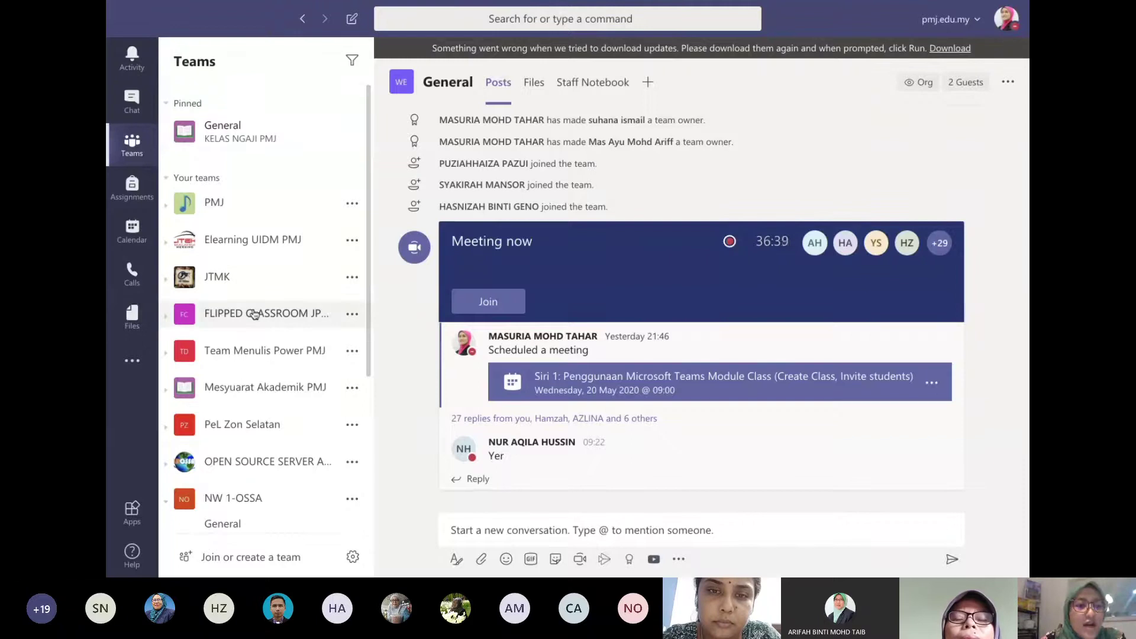
Step: Find the Webinar E-Learning PMJ team in the list and show the files of its General channel
scroll(253, 373, "down", 4)
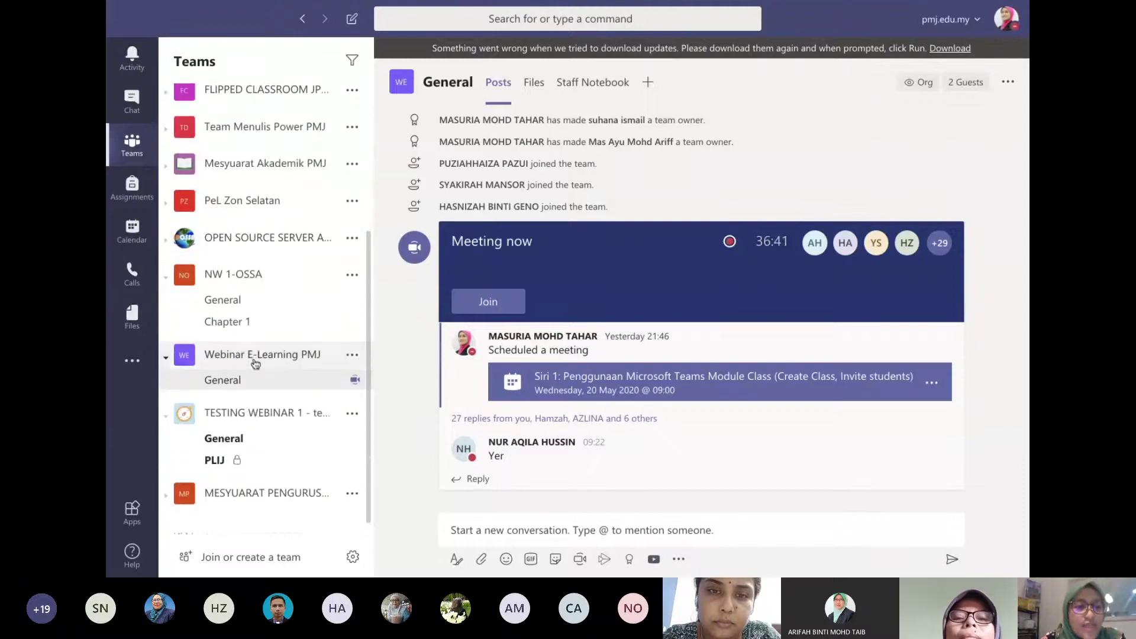
left_click(255, 355)
left_click(254, 356)
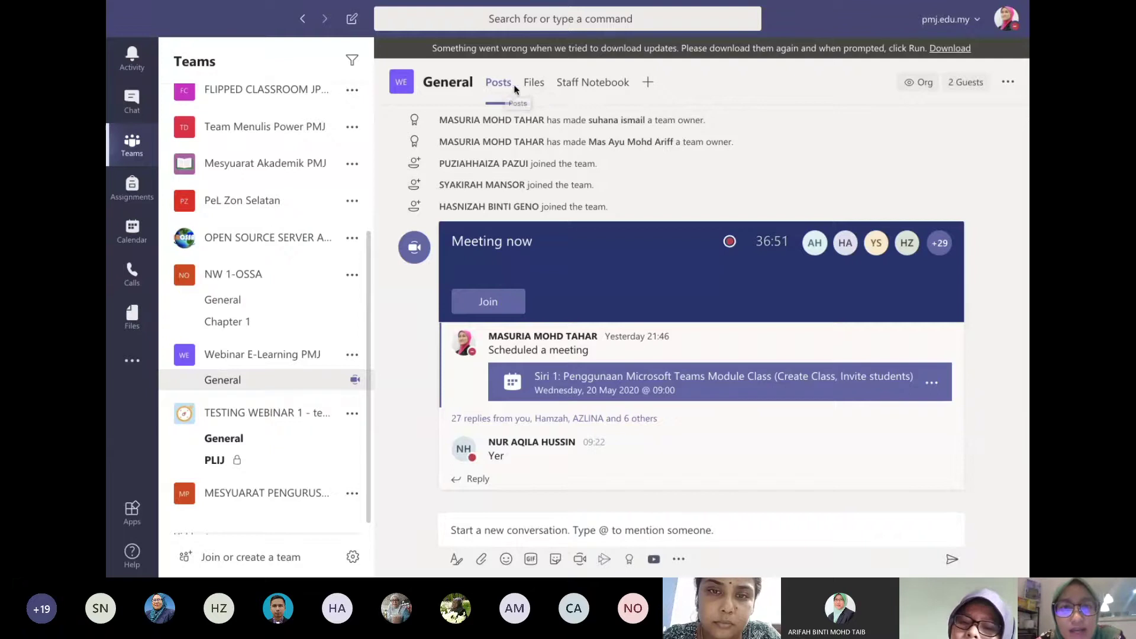
left_click(535, 86)
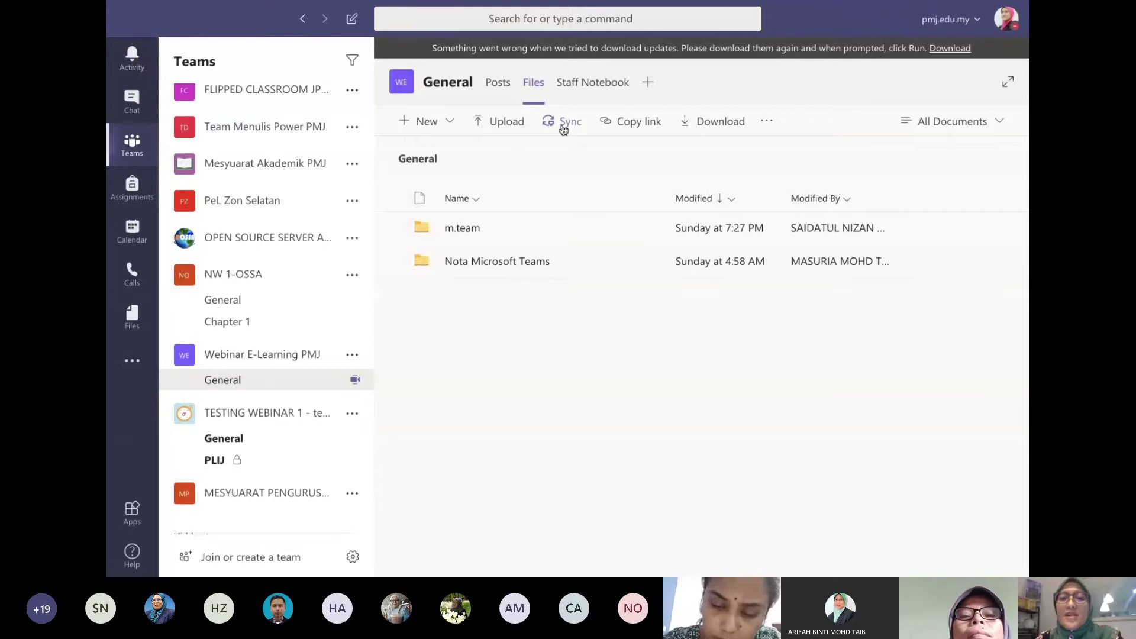
Step: View the General folder's Microsoft Teams and SharePoint links without copying them, and open the Nota Microsoft Teams folder
left_click(632, 121)
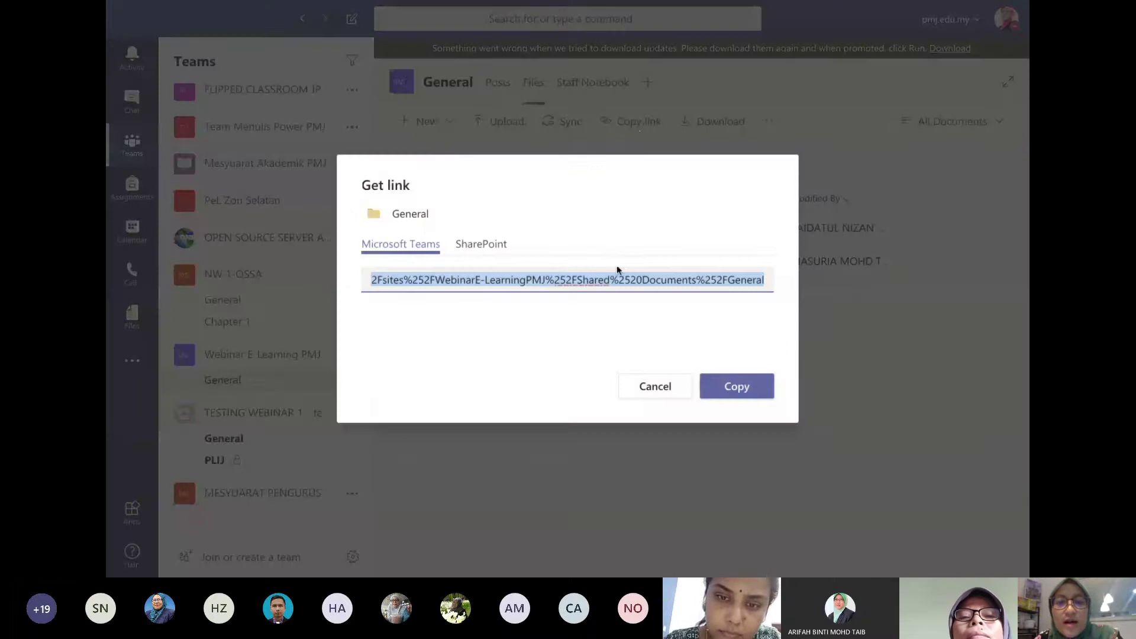
left_click(479, 250)
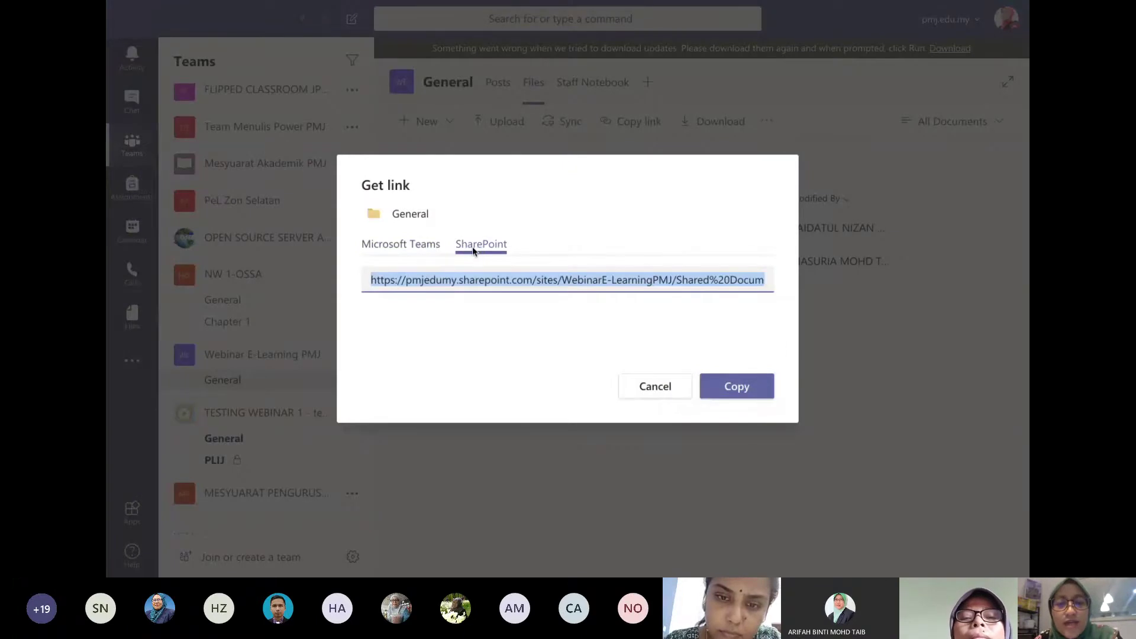
left_click(420, 249)
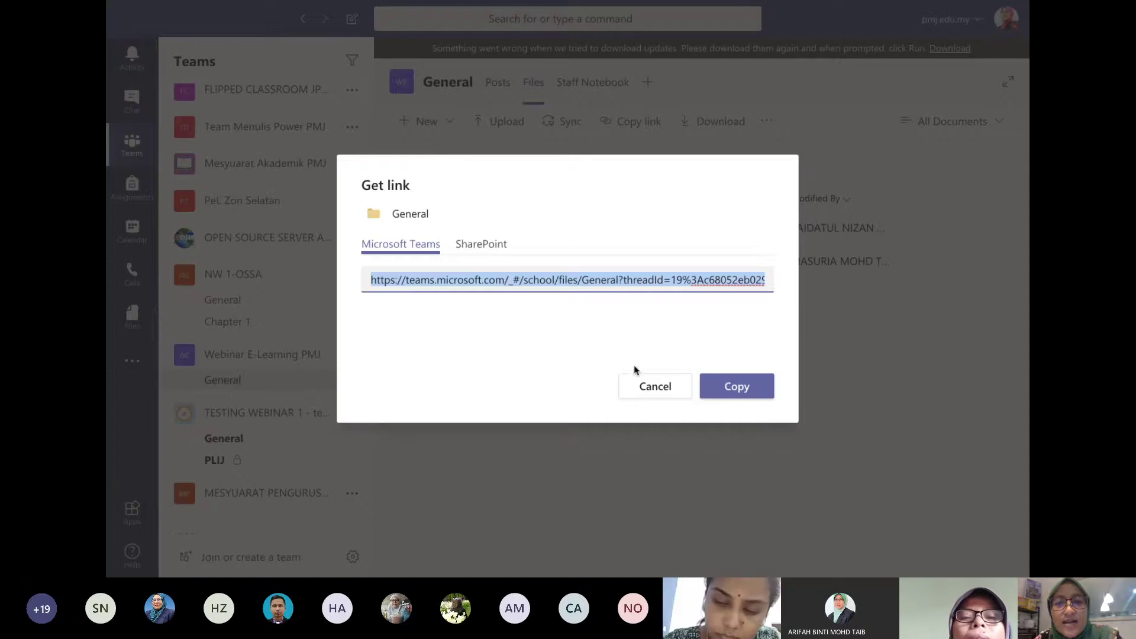
left_click(655, 388)
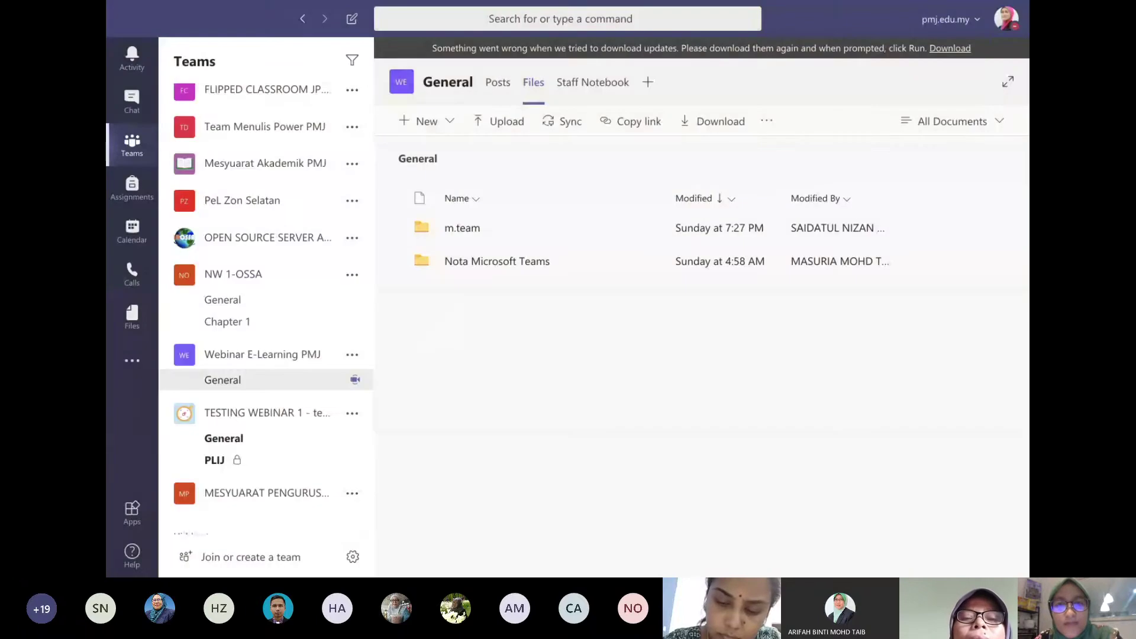
left_click(498, 262)
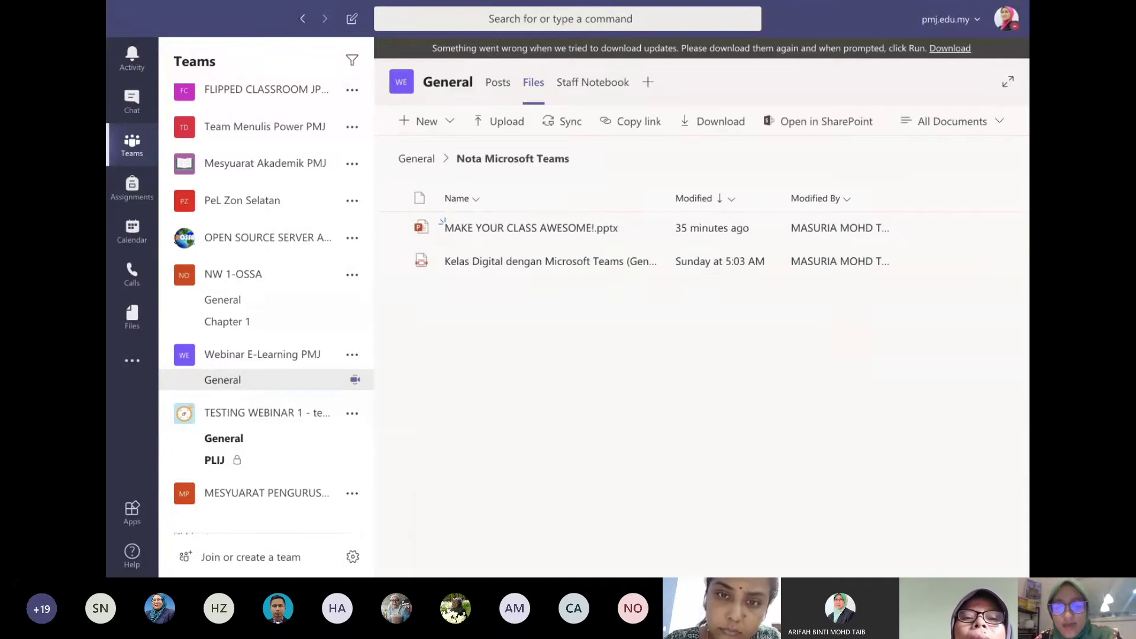
key("ctrl+Up")
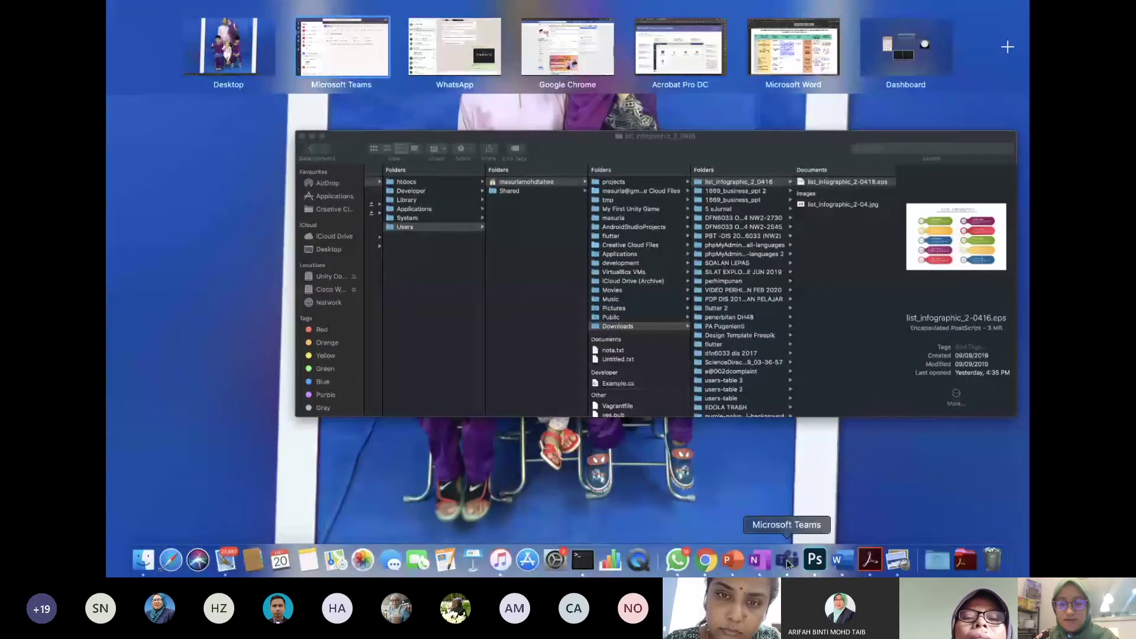
left_click(787, 561)
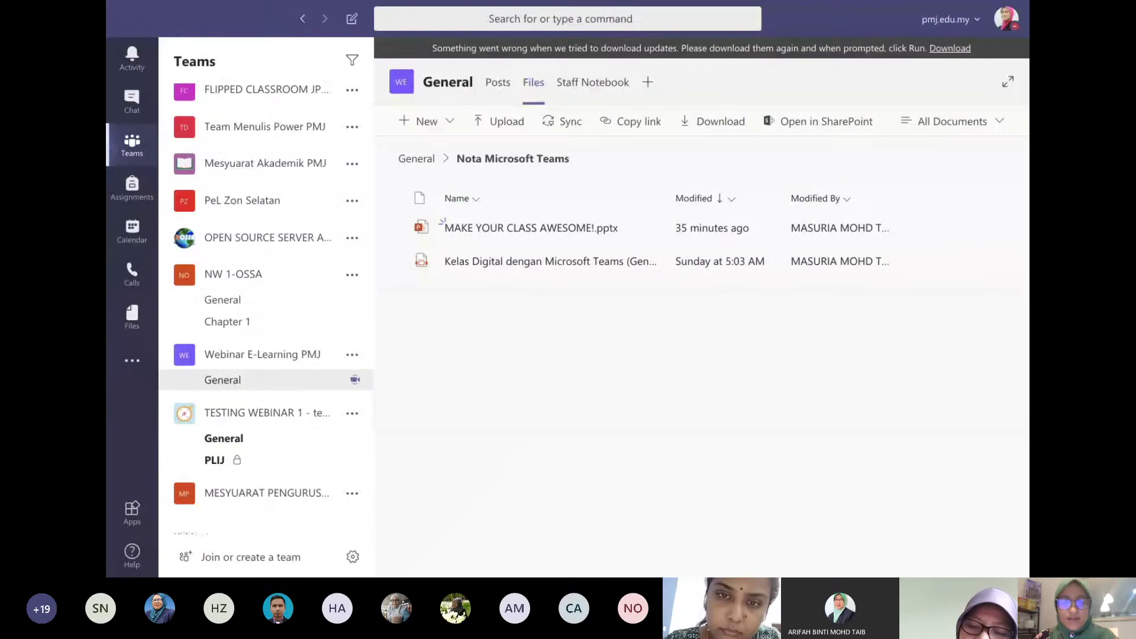
key("ctrl+Up")
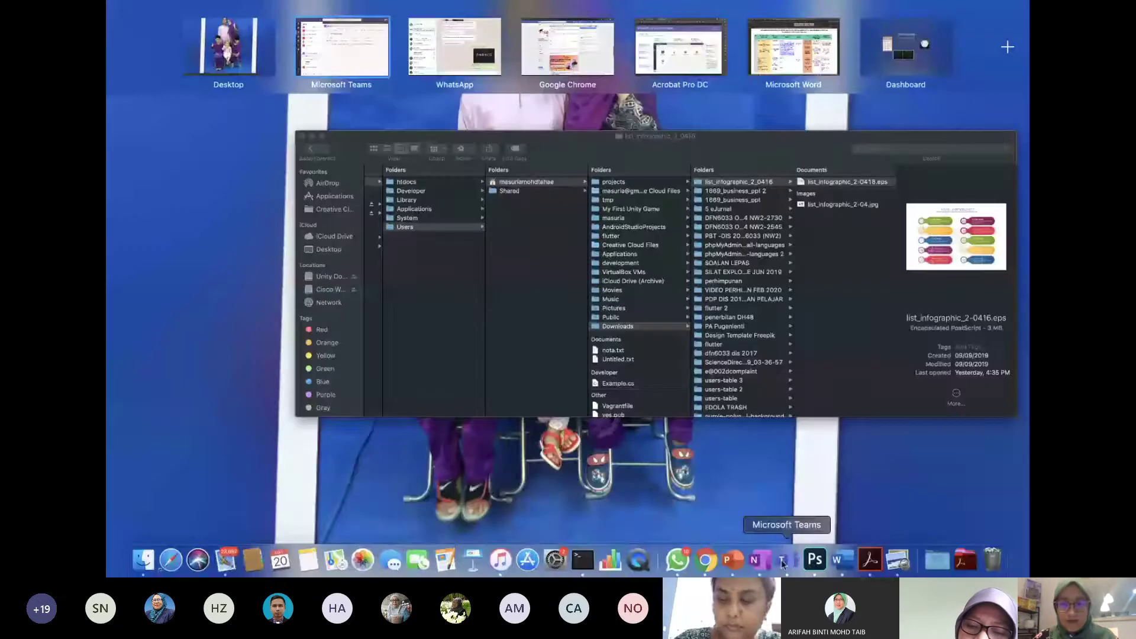
left_click(782, 562)
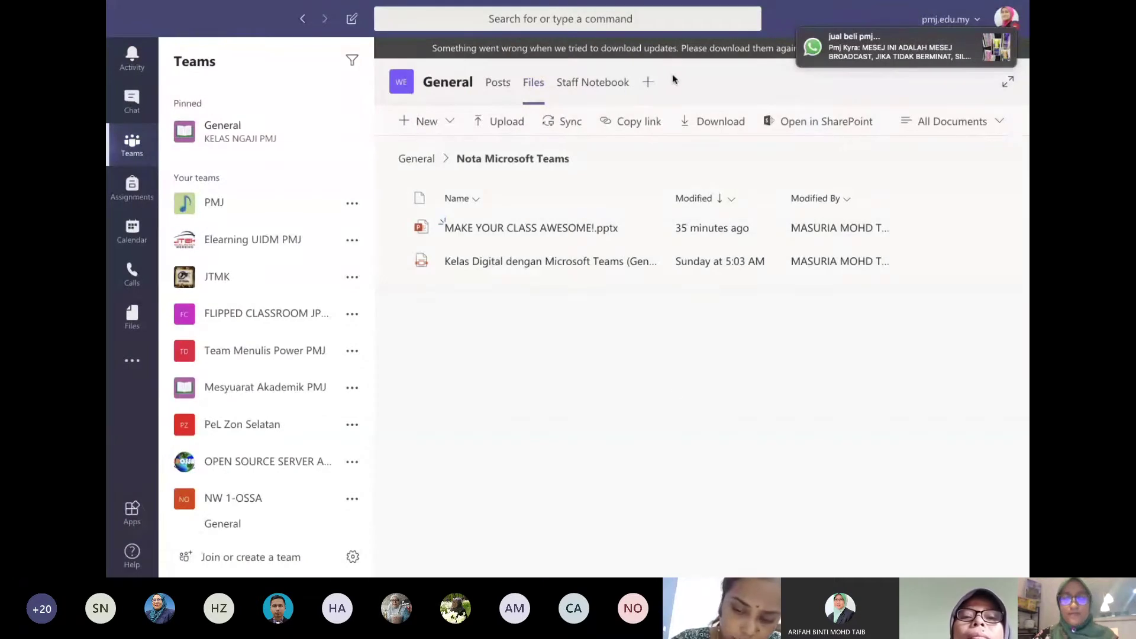
key("XF86AudioRaiseVolume")
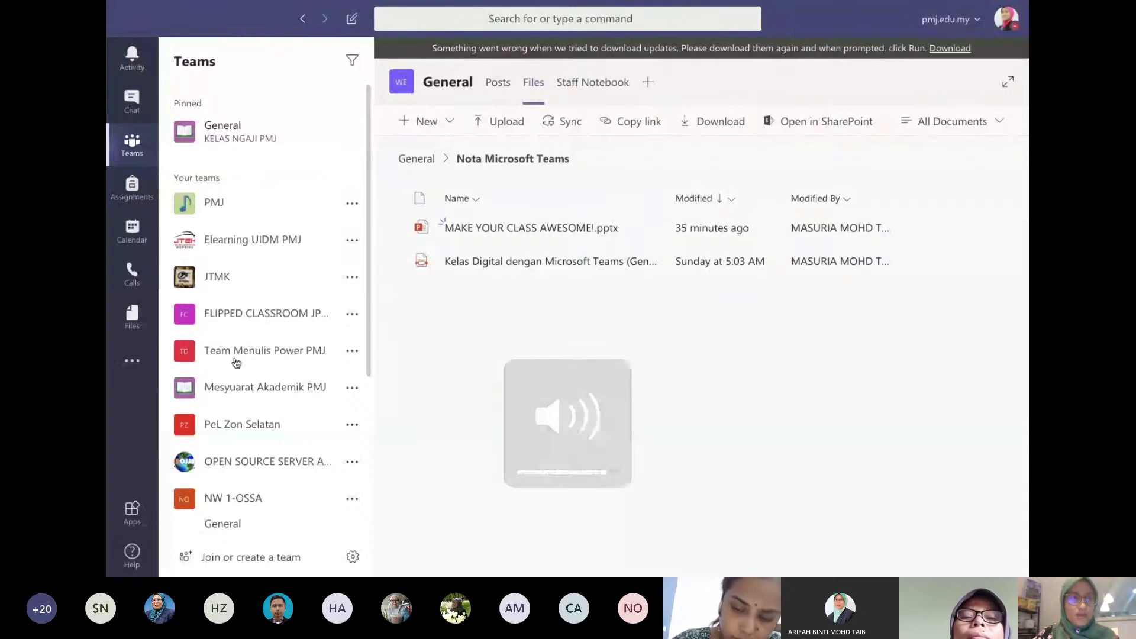
Step: Reopen the General channel of Webinar E-Learning PMJ and return to its ongoing meeting
scroll(237, 369, "down", 3)
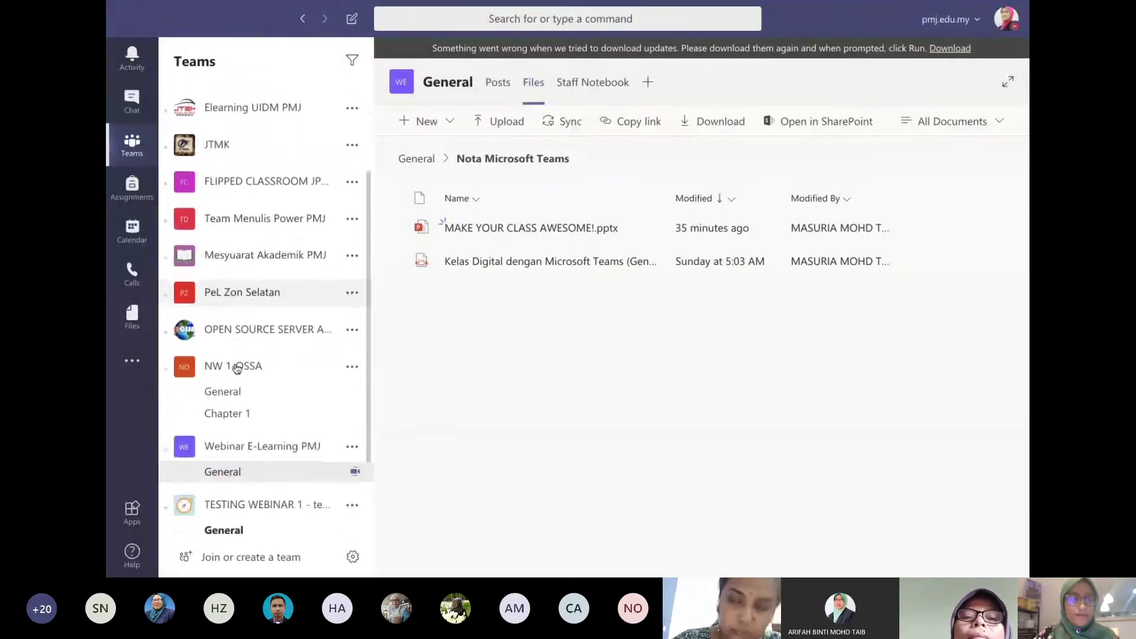
left_click(339, 472)
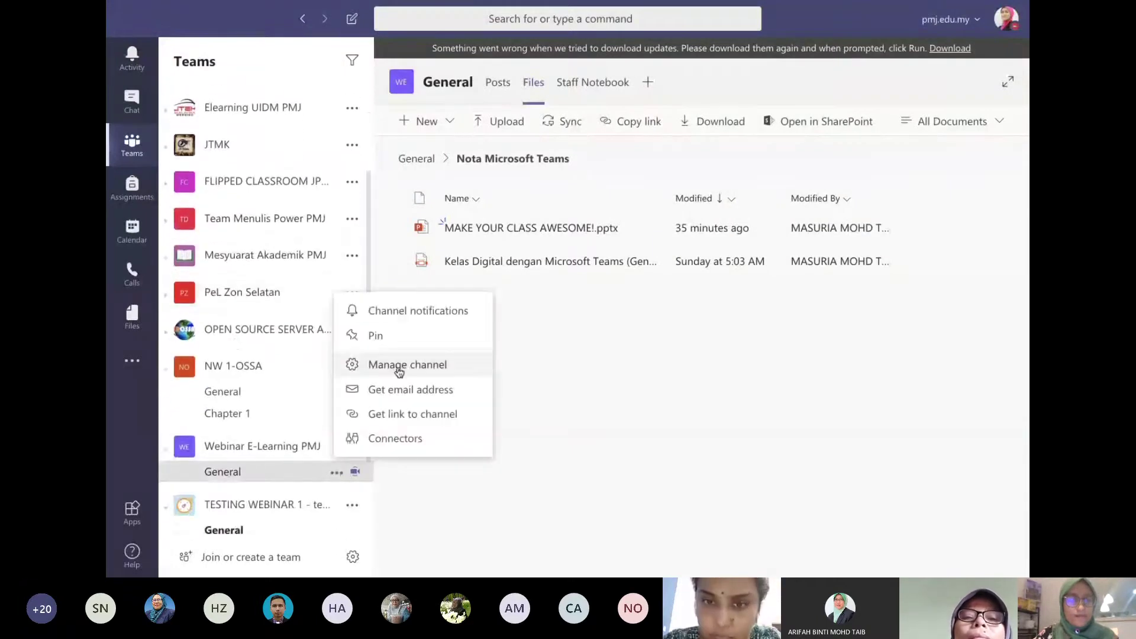
left_click(311, 472)
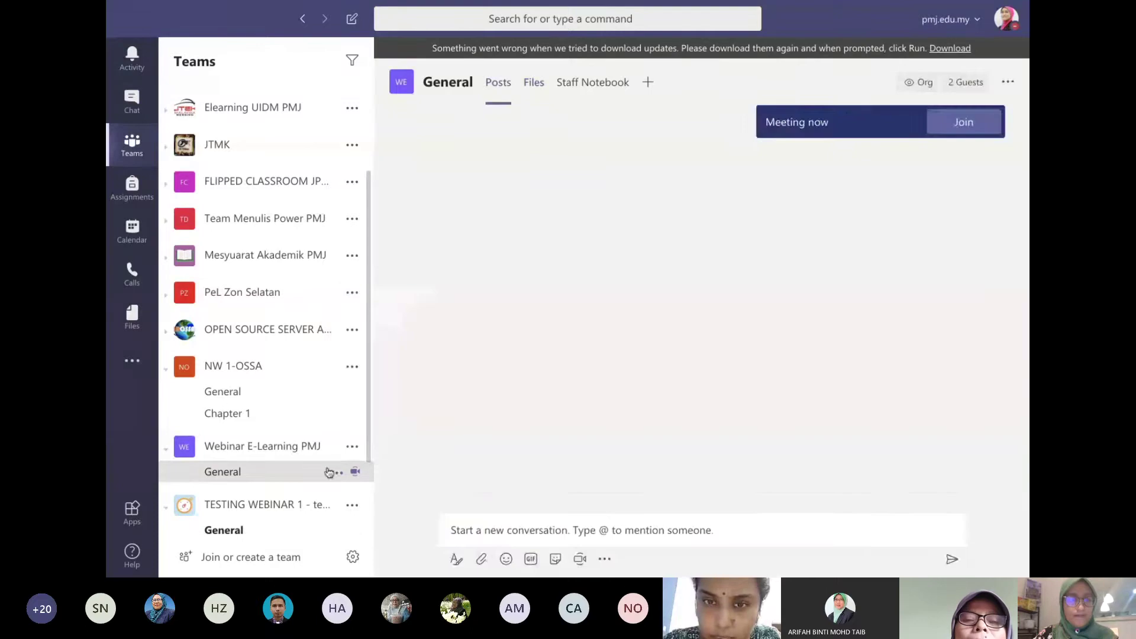
left_click(481, 301)
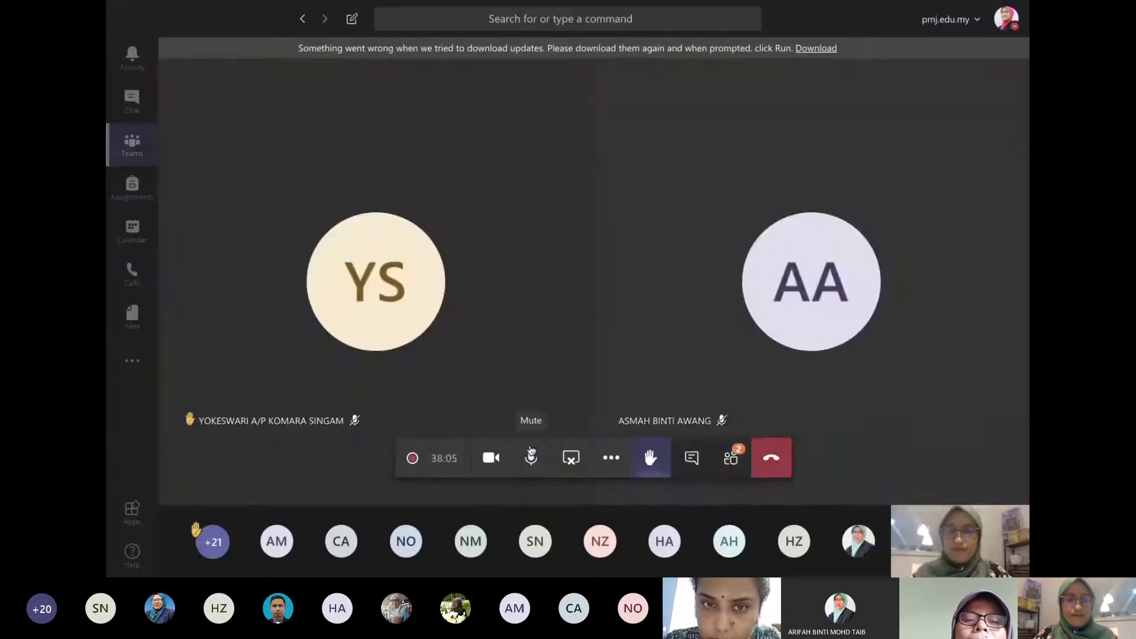
Step: Mute the meeting microphone and turn it back on, twice
left_click(530, 455)
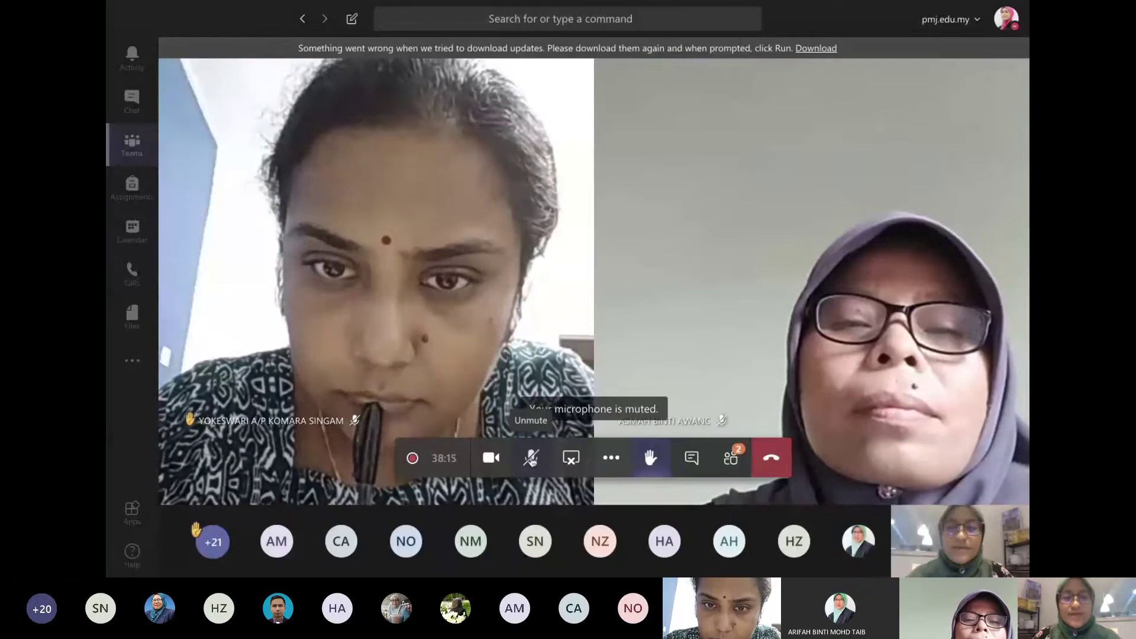
left_click(531, 460)
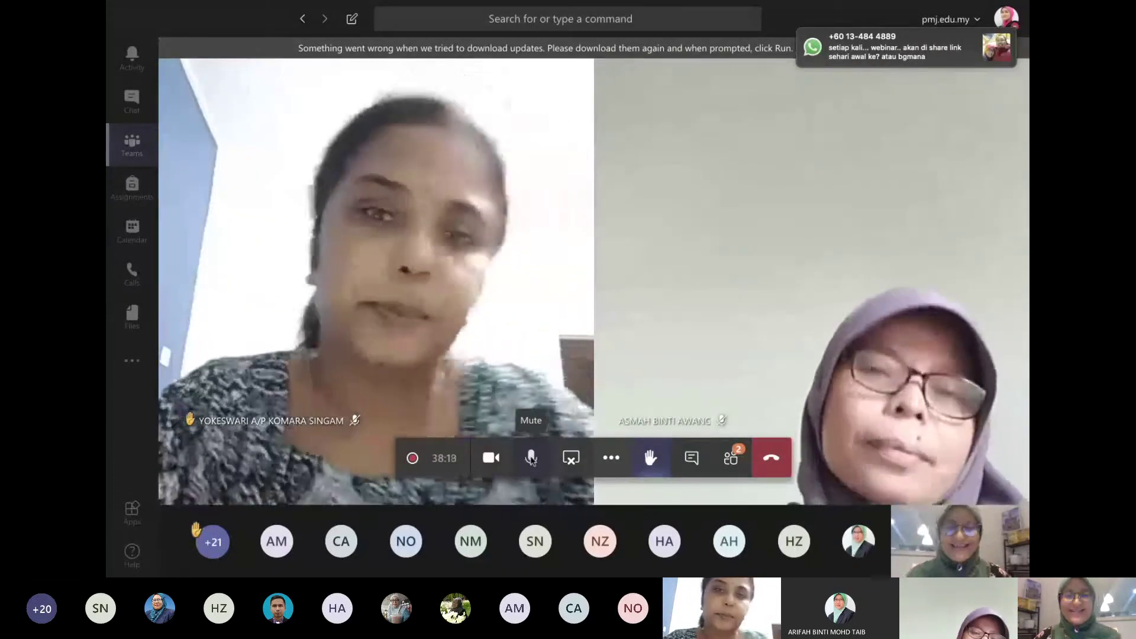
left_click(531, 459)
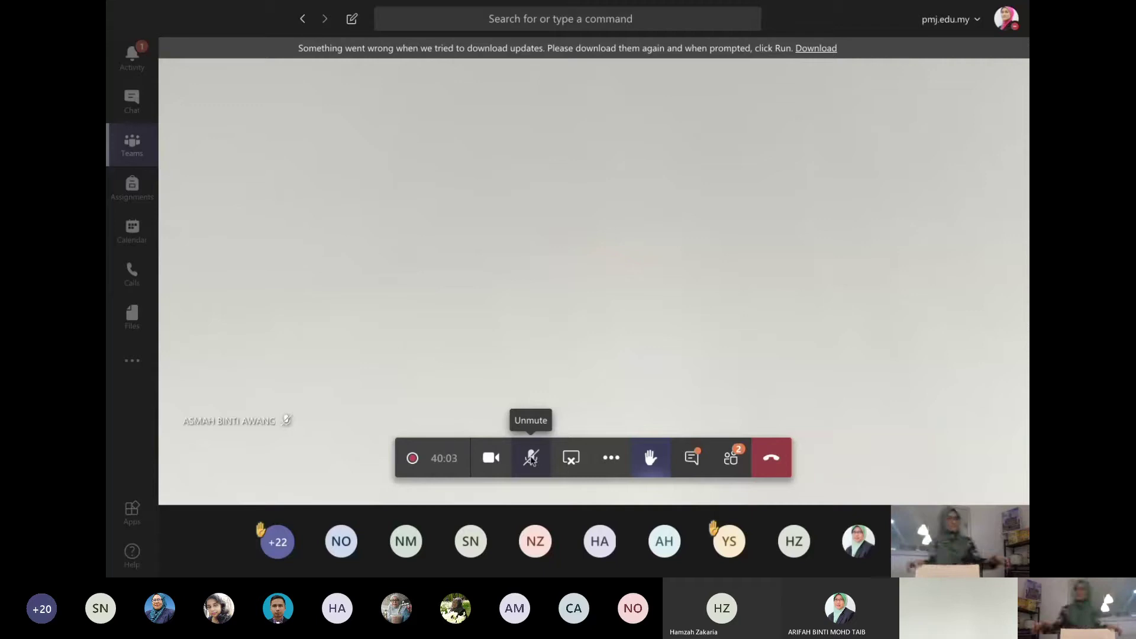
left_click(534, 459)
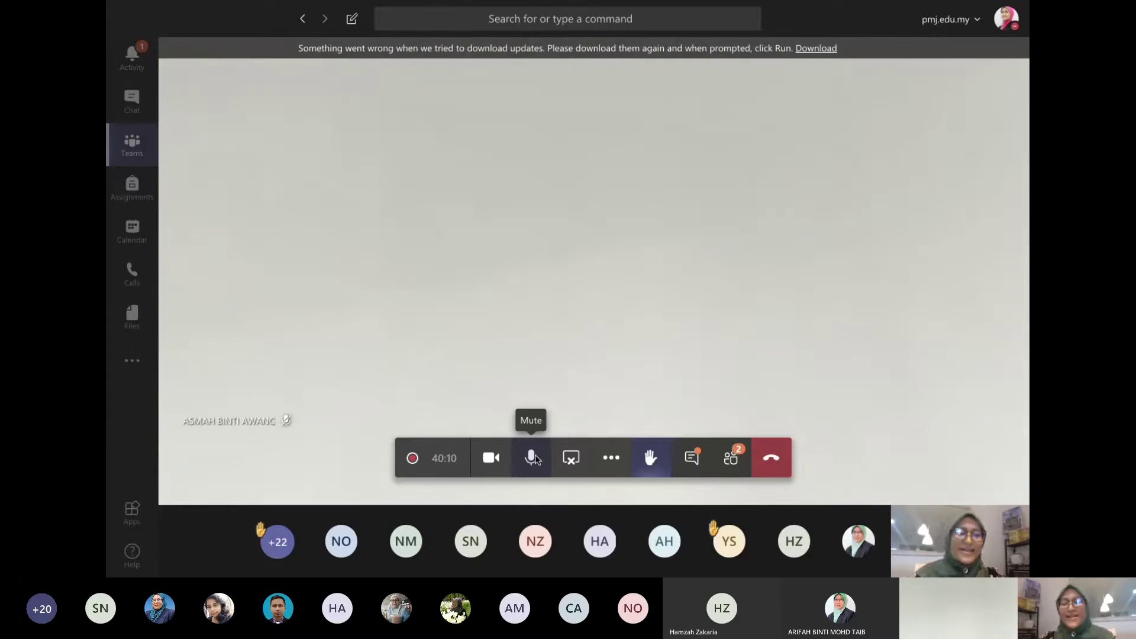
Step: Return to the list of teams and start creating a new team of the Class type
left_click(137, 155)
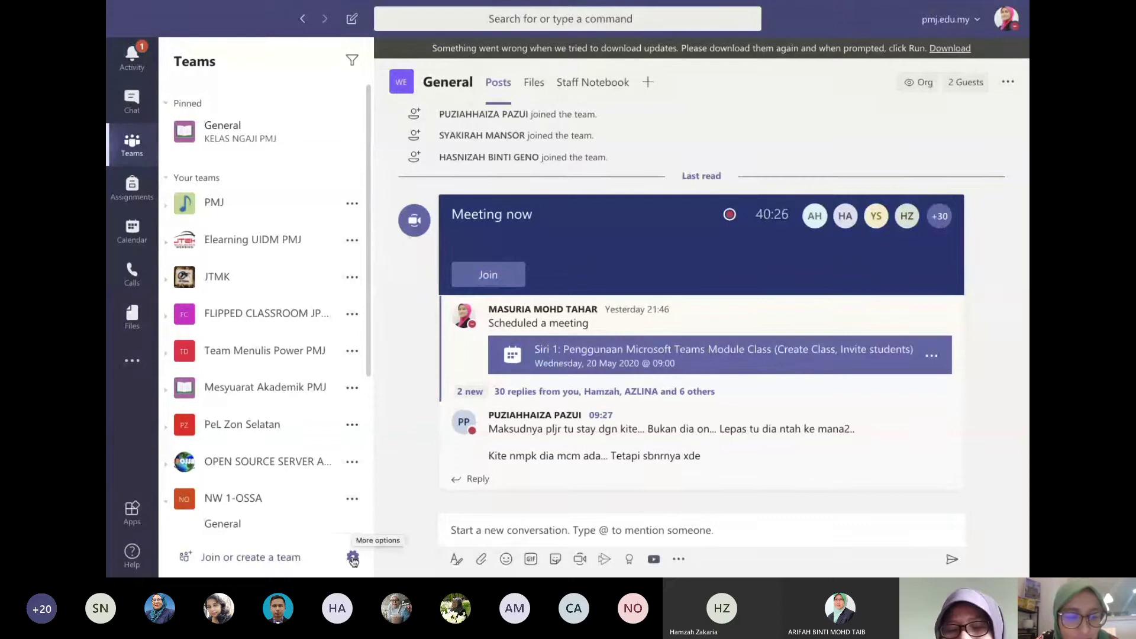
left_click(272, 559)
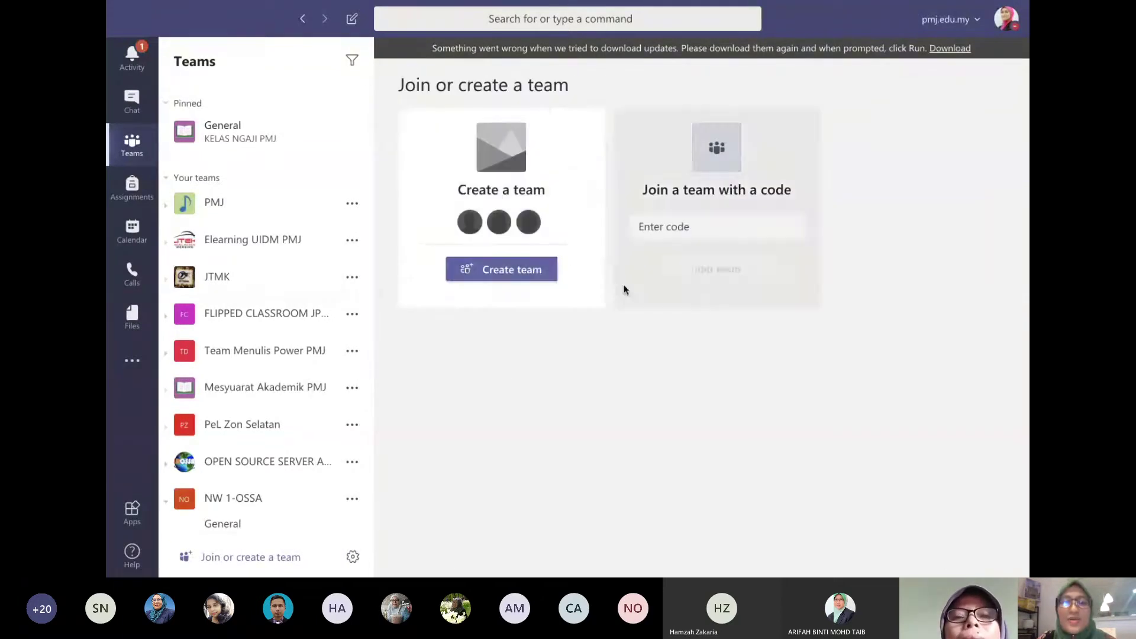
left_click(539, 279)
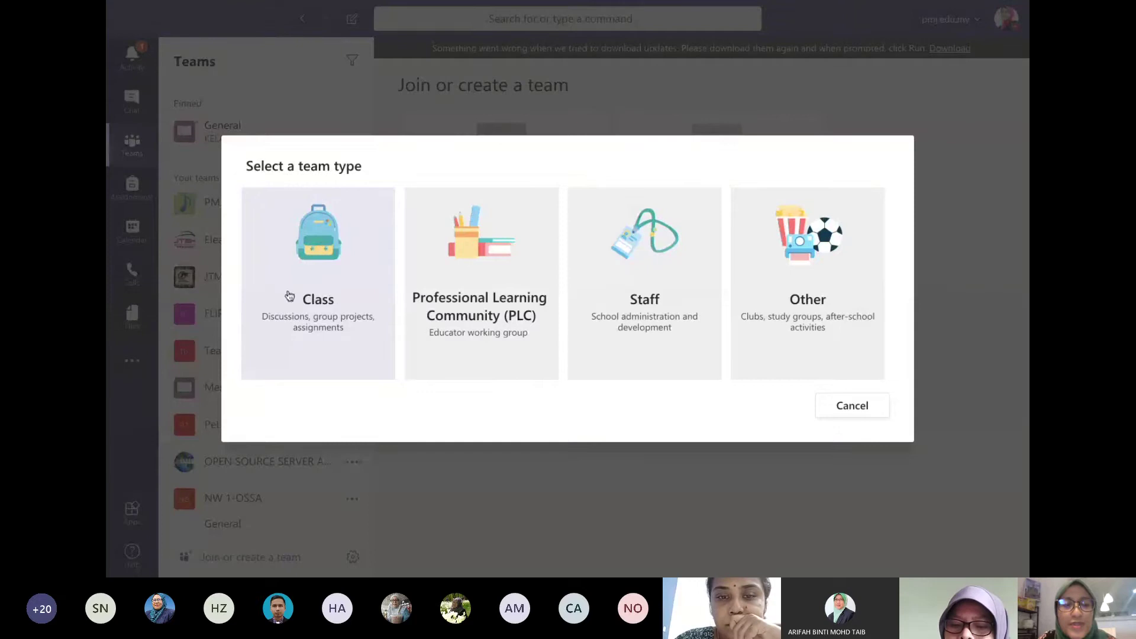
left_click(313, 252)
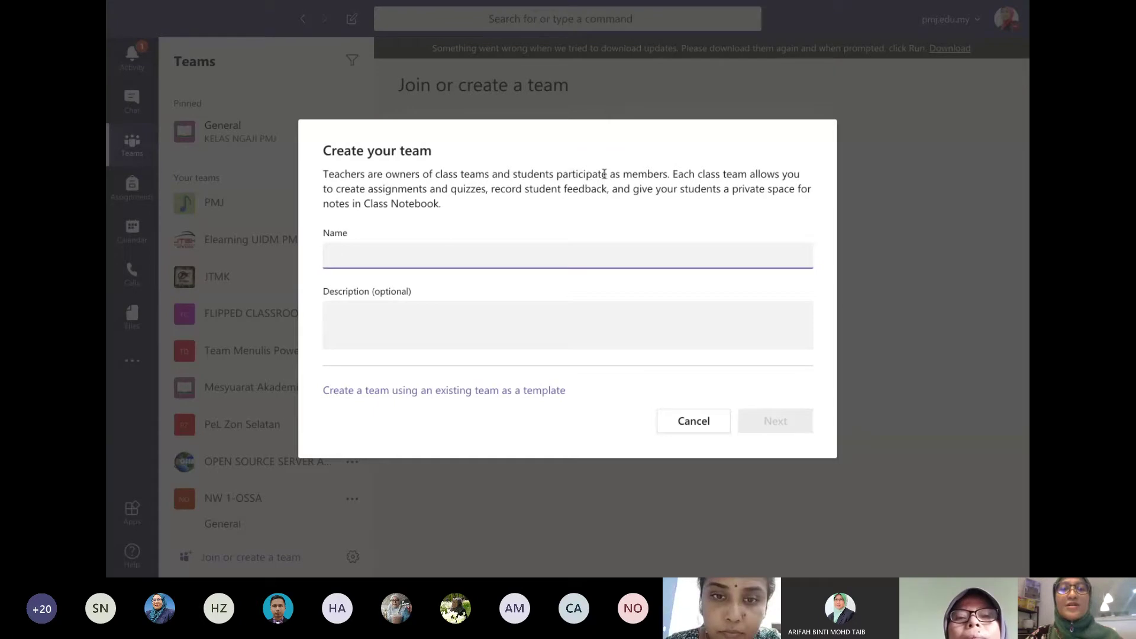
Step: Name the new class team DFN 6033 -OPEN SOURCE SERVER ADMINISTRATION
left_click_drag(604, 174, 459, 175)
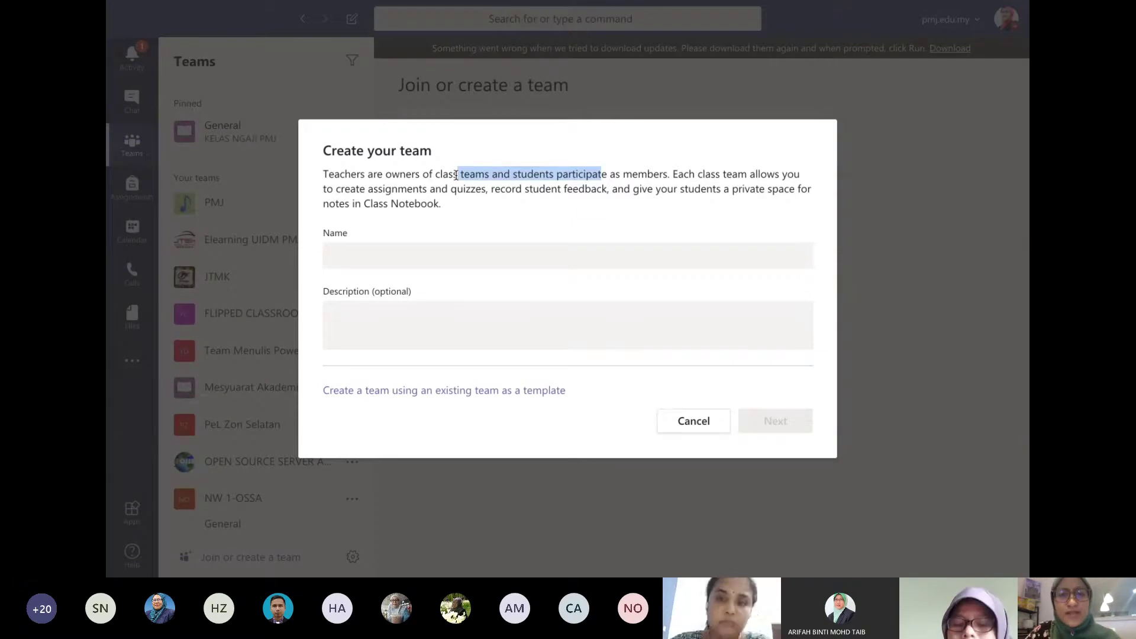
left_click(401, 258)
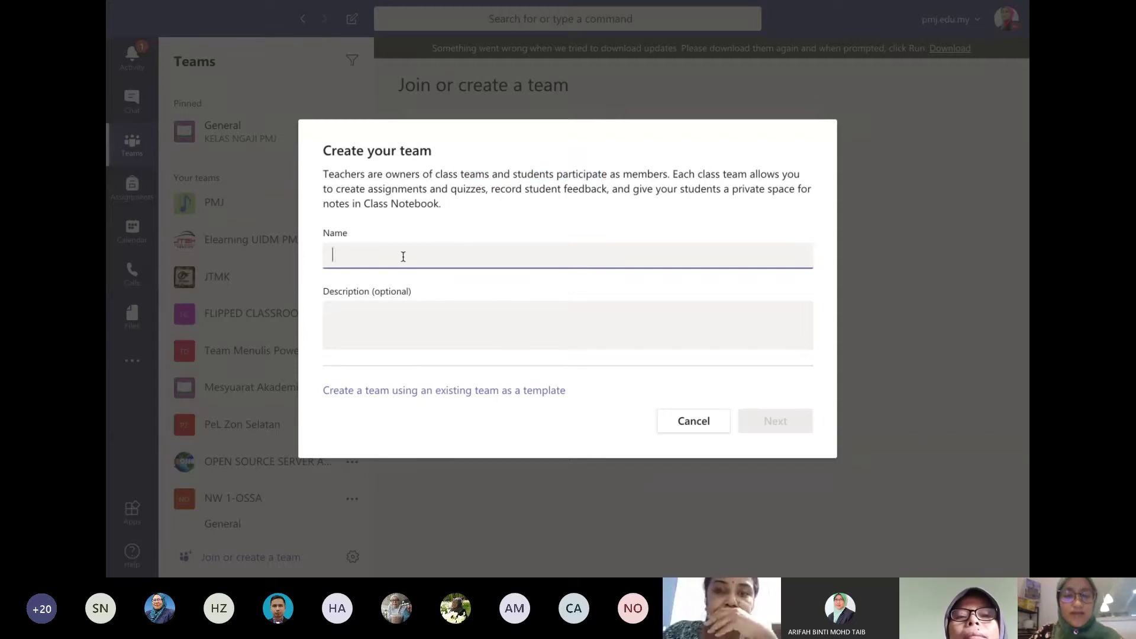
type("DFN")
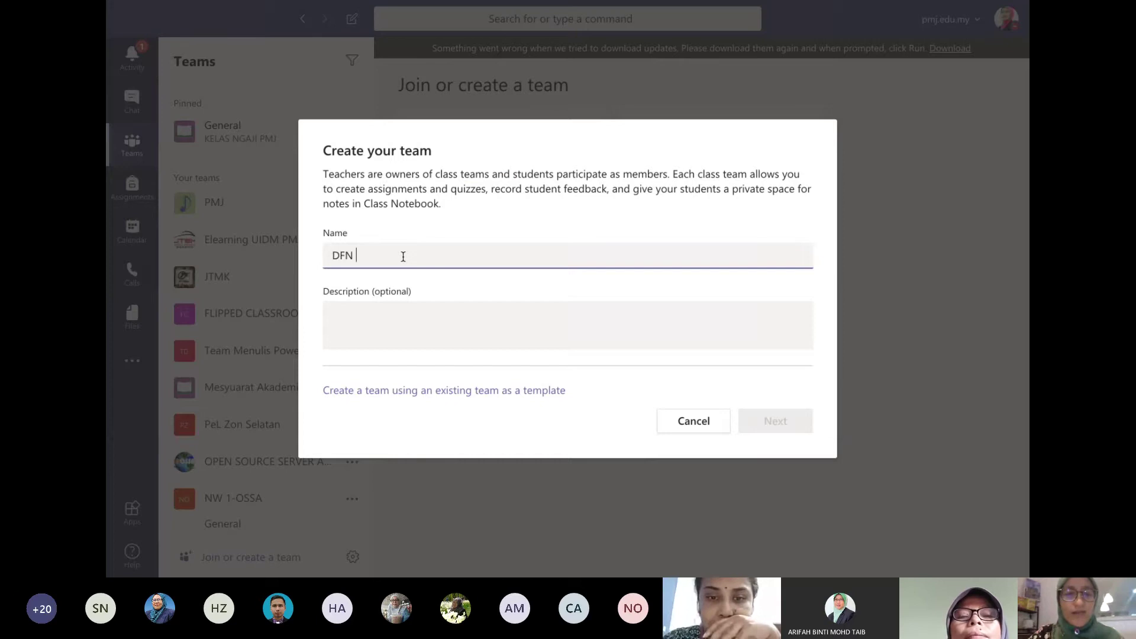
type(" 6033")
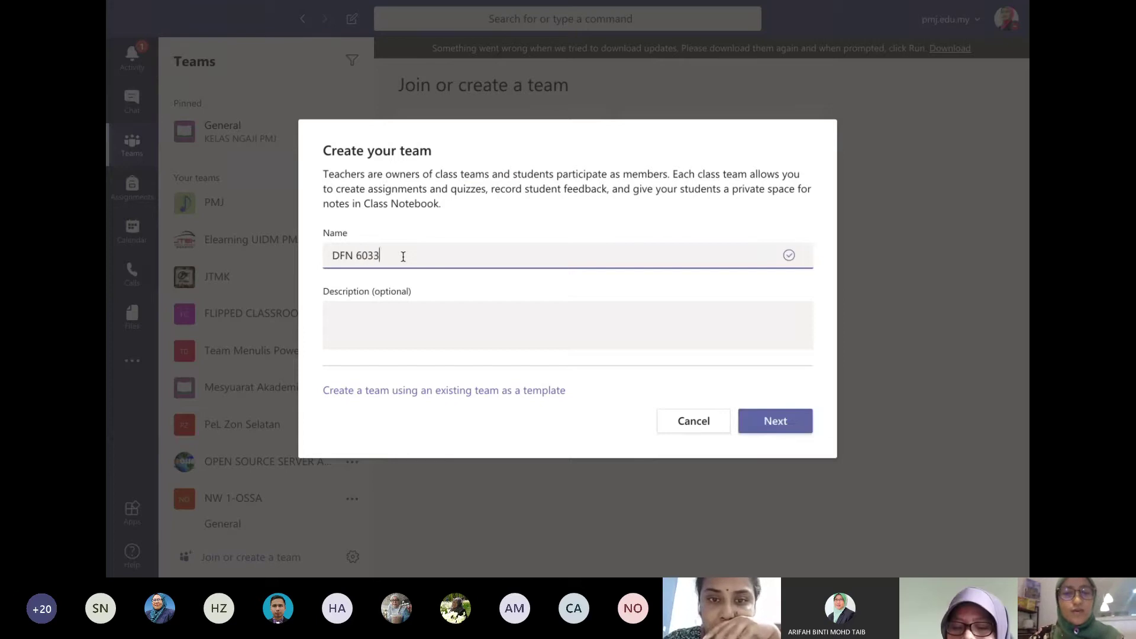
type(" _OP")
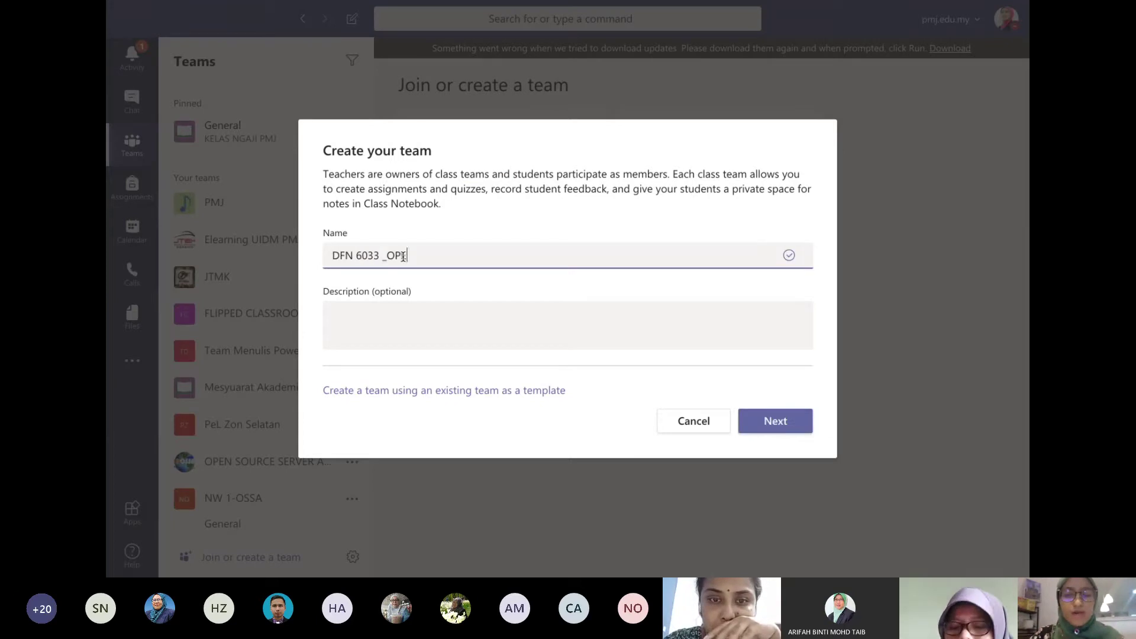
type("EN SOURCE S")
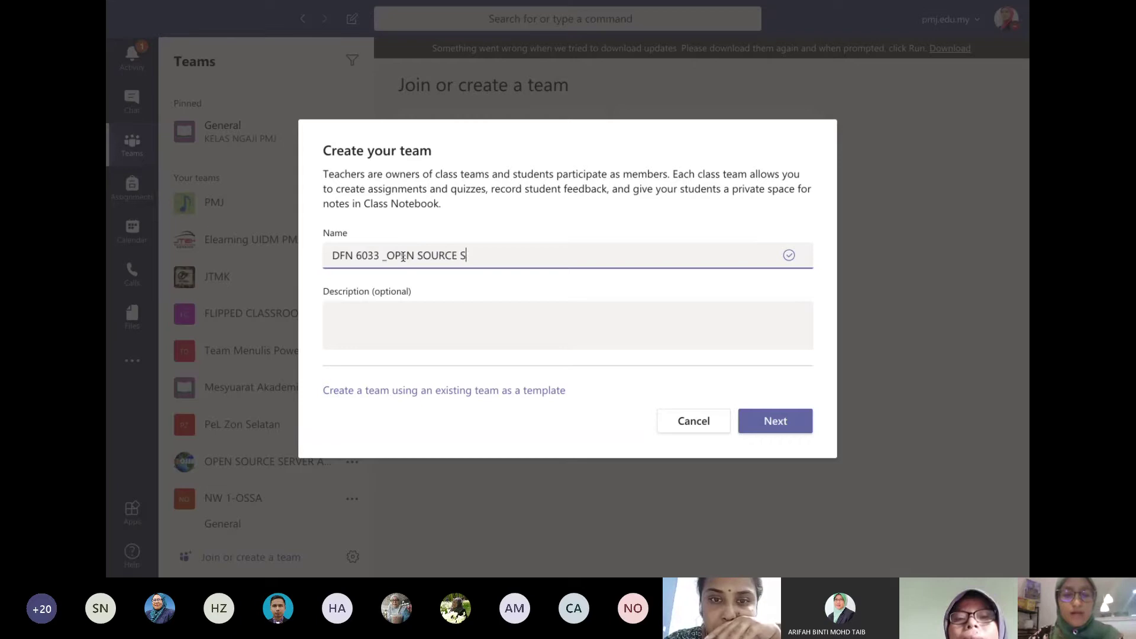
type("ERVER ADM")
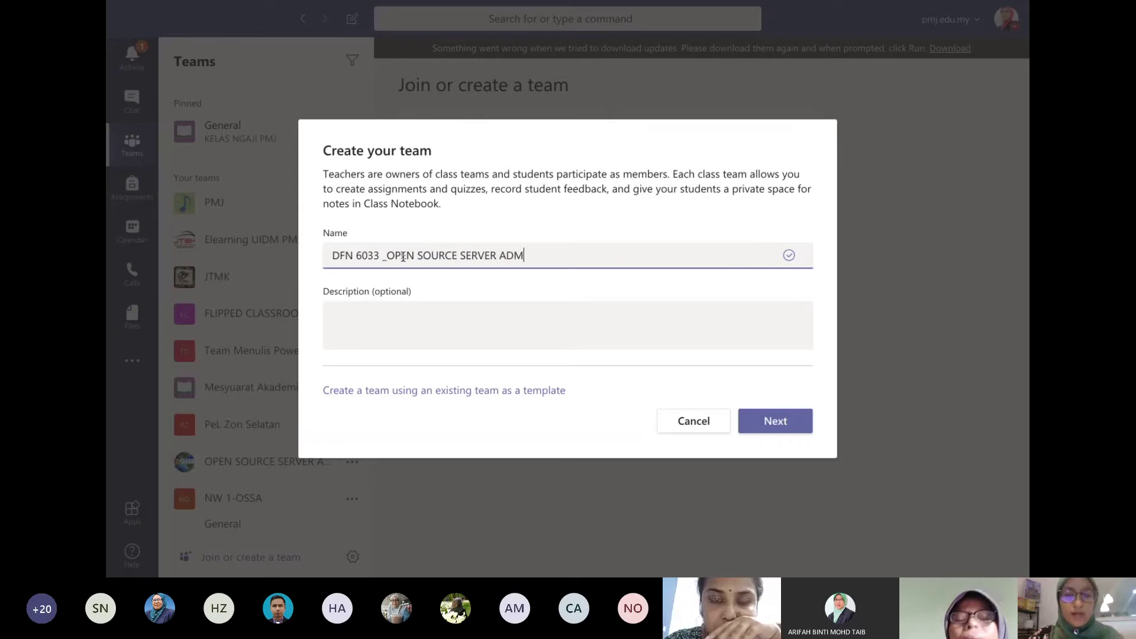
type("INISTARTION")
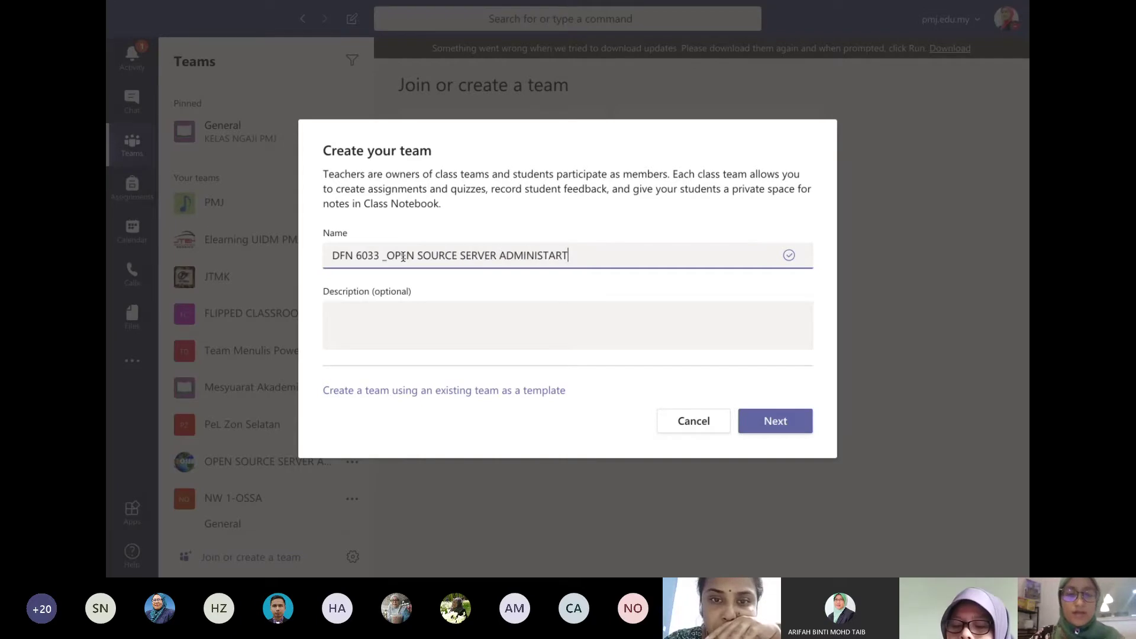
left_click(554, 255)
key("BackSpace")
type("R")
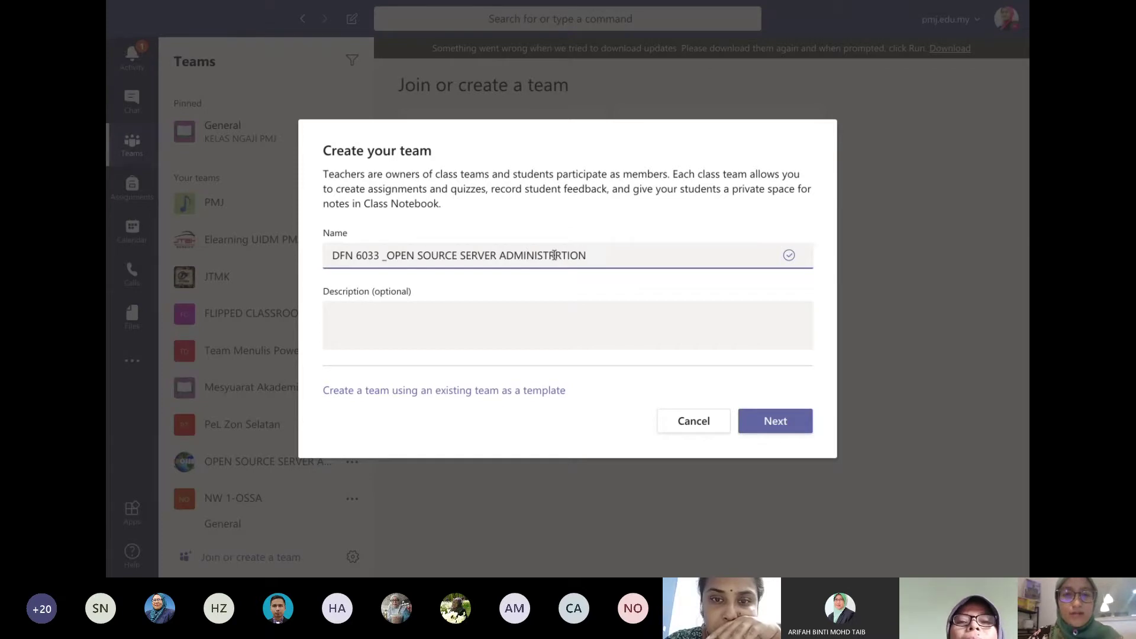
type("A")
key("Delete")
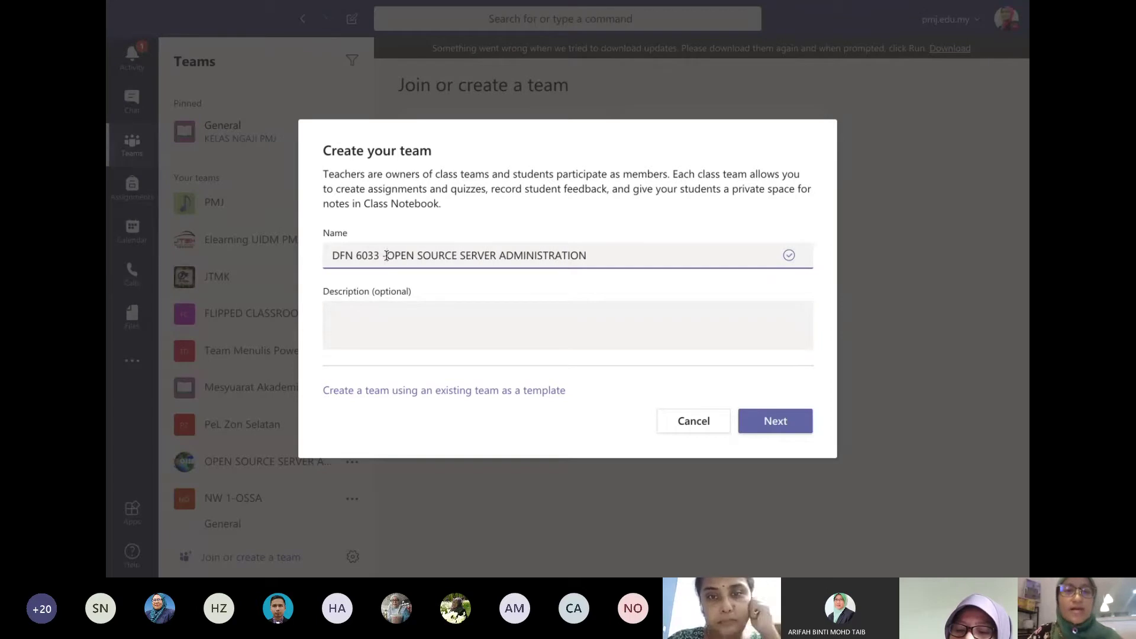
Step: Enter Course Notes as the team's description
left_click(378, 312)
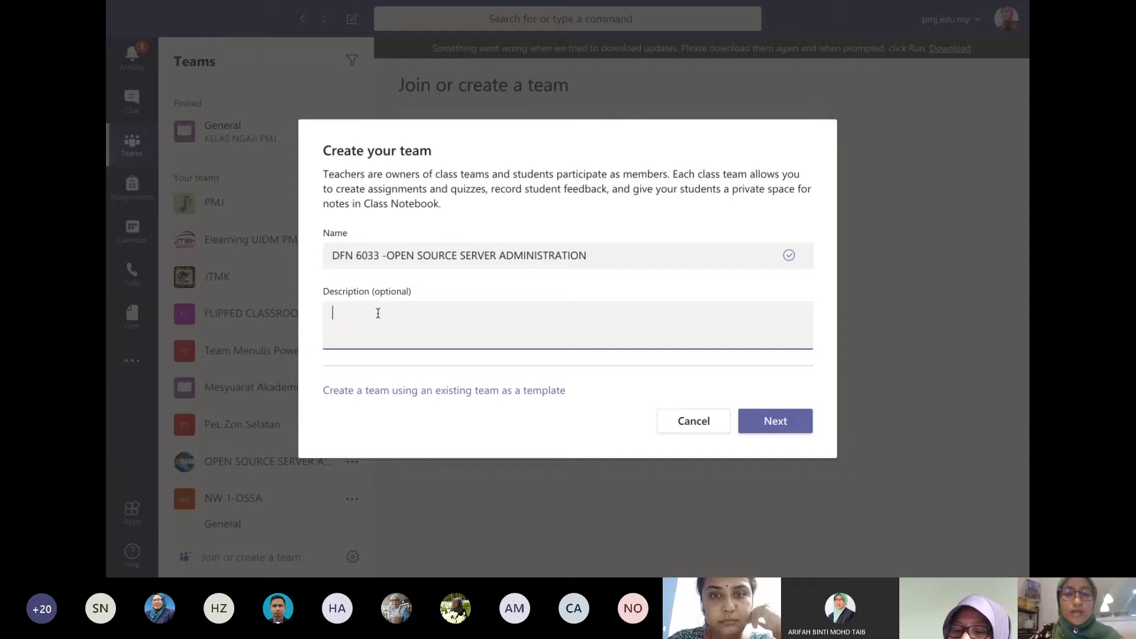
type("Course N")
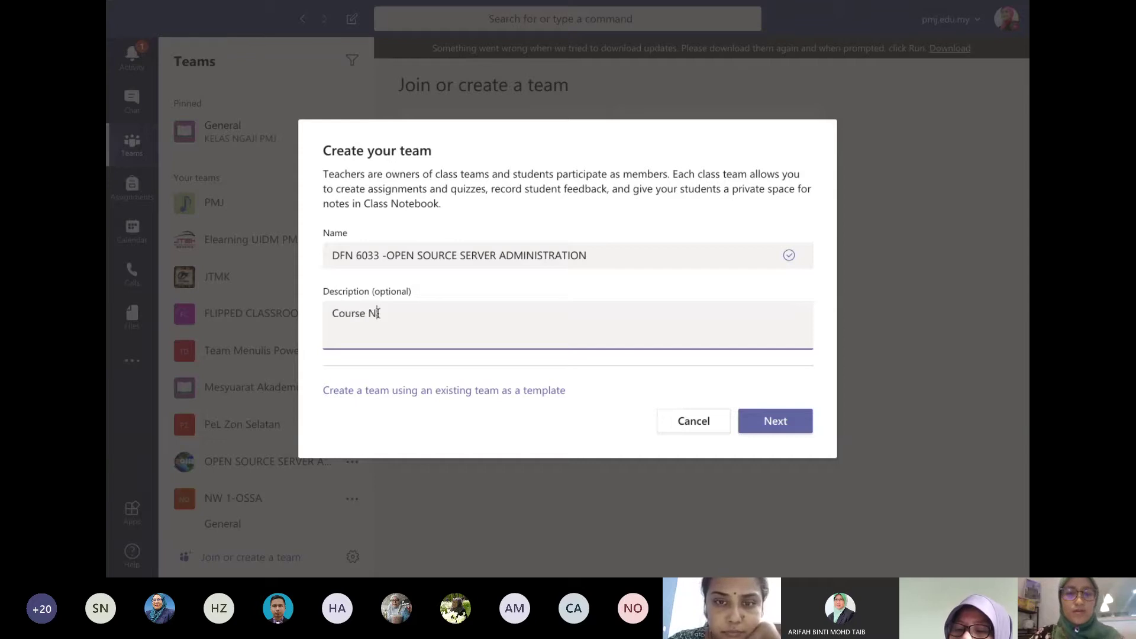
type("otes")
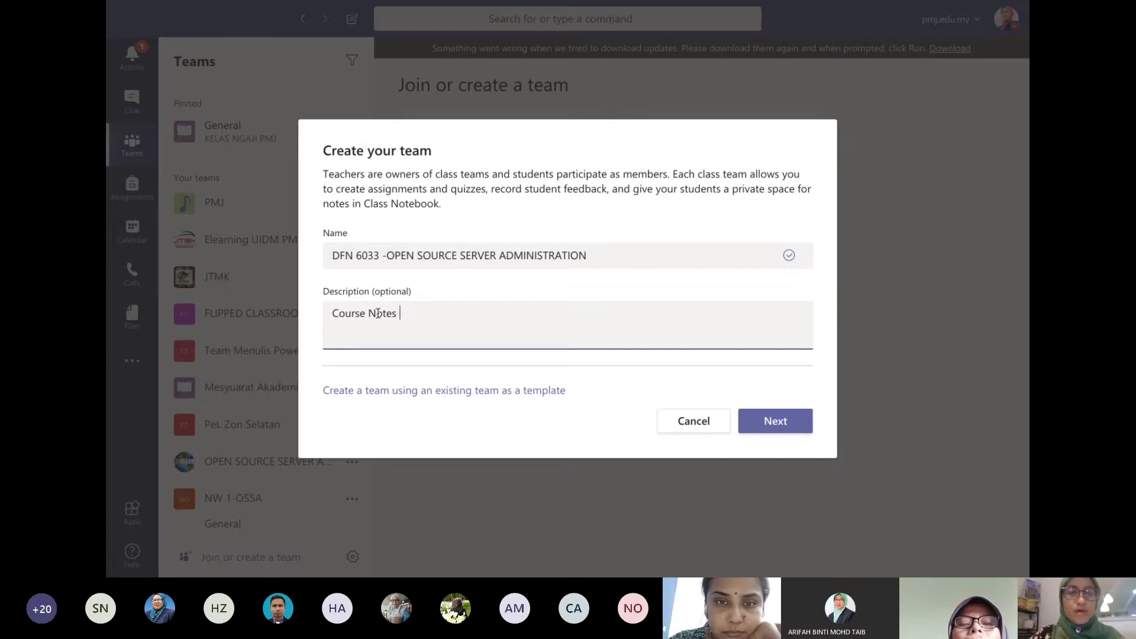
type(" & Te")
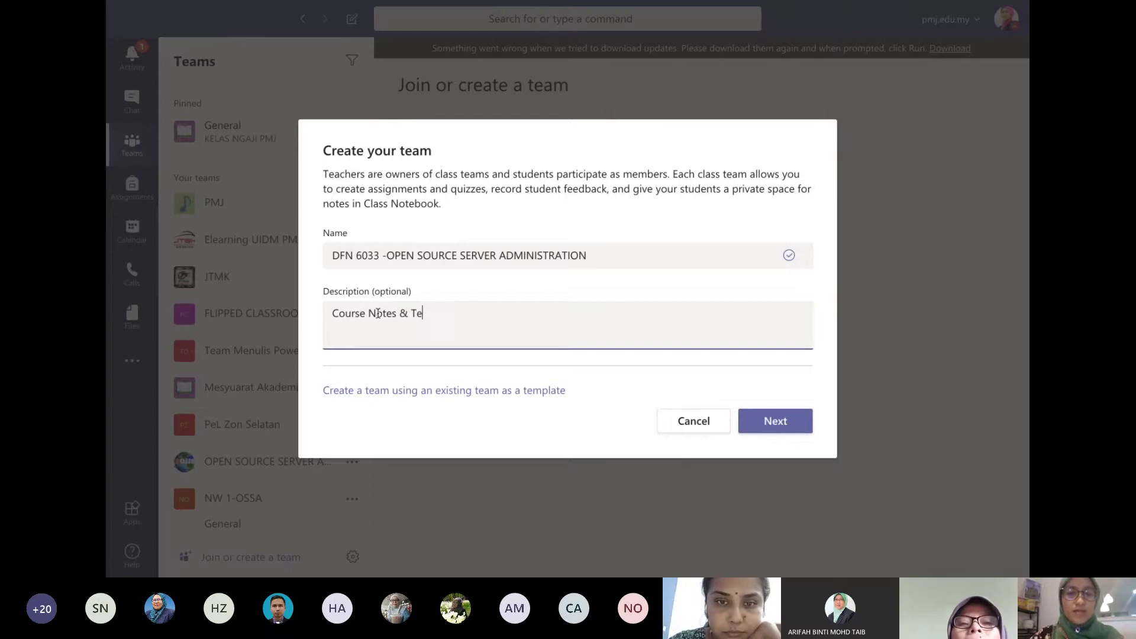
type("ams")
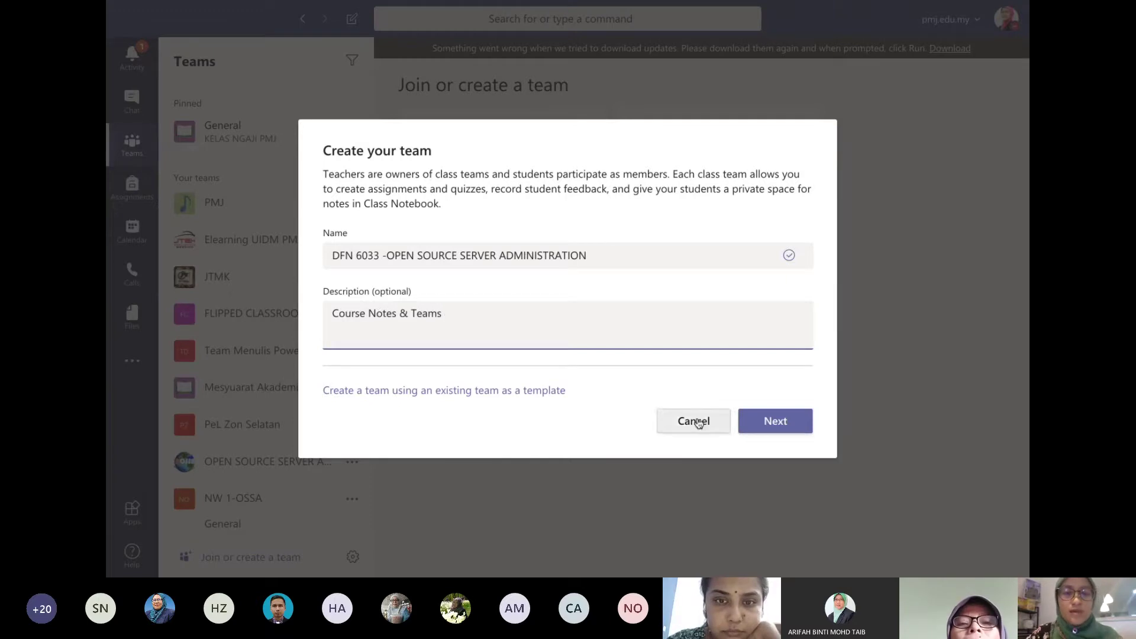
key("BackSpace")
type("Al")
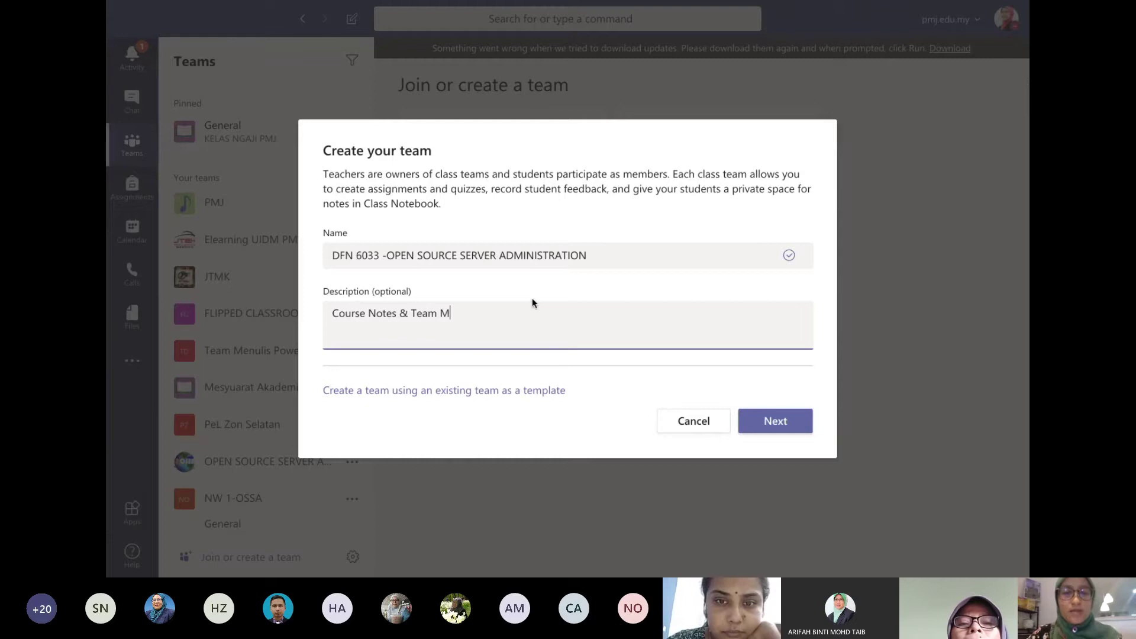
key("BackSpace")
key("BackSpace")
key("BackSpace")
key("BackSpace")
key("BackSpace")
key("BackSpace")
key("BackSpace")
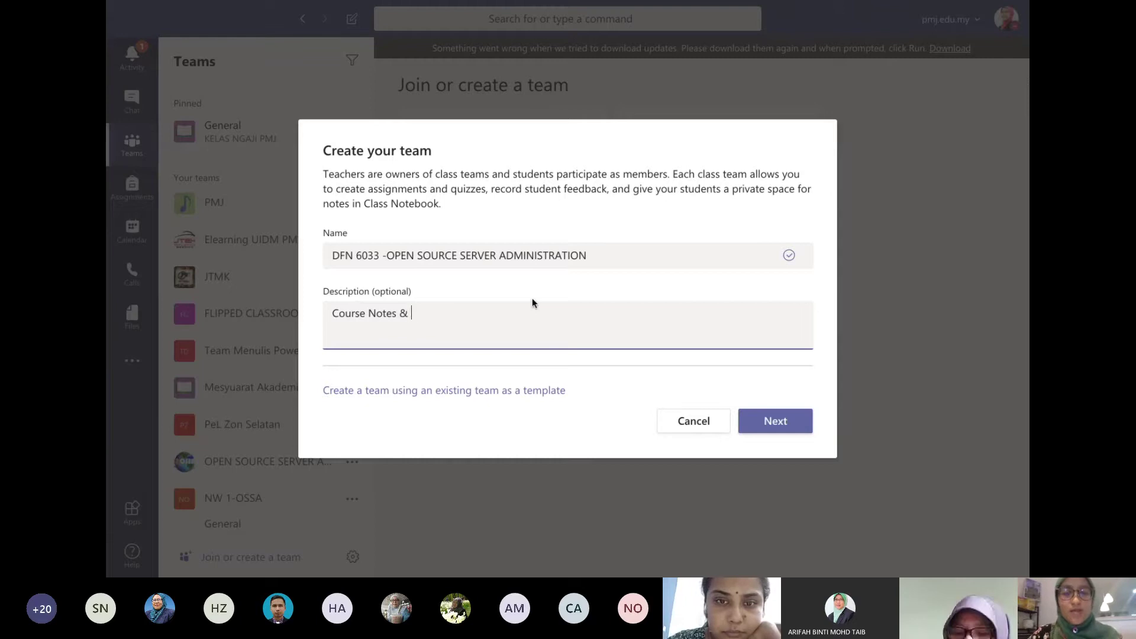
type("D")
key("BackSpace")
key("BackSpace")
key("BackSpace")
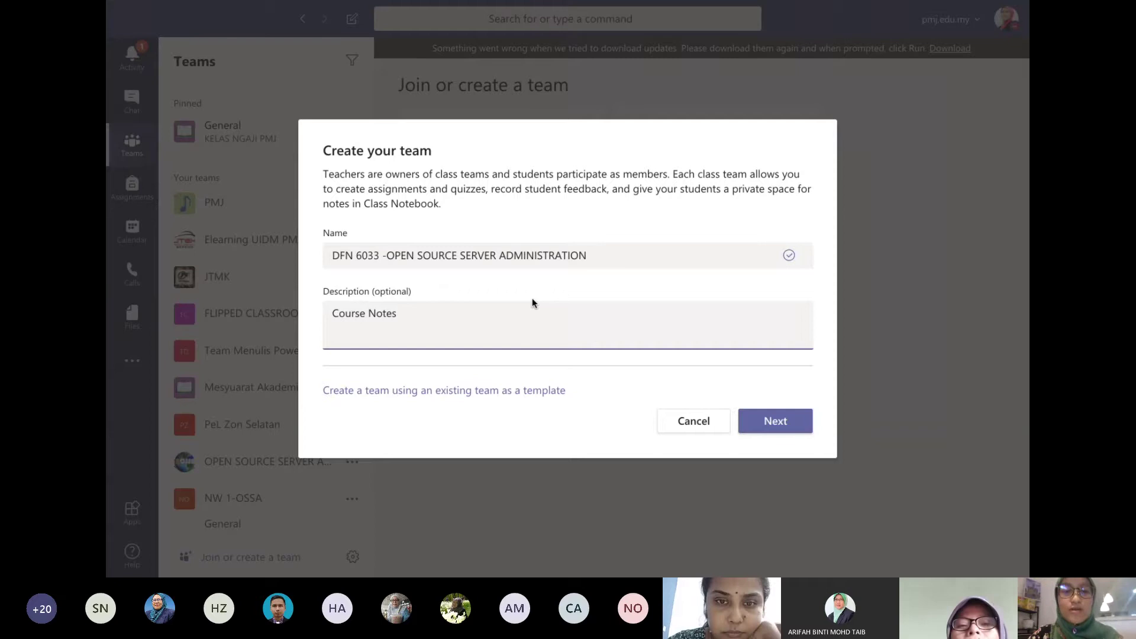
Step: Complete the team's description as Course Notes JUN 2020 and continue to adding people
type("Dl")
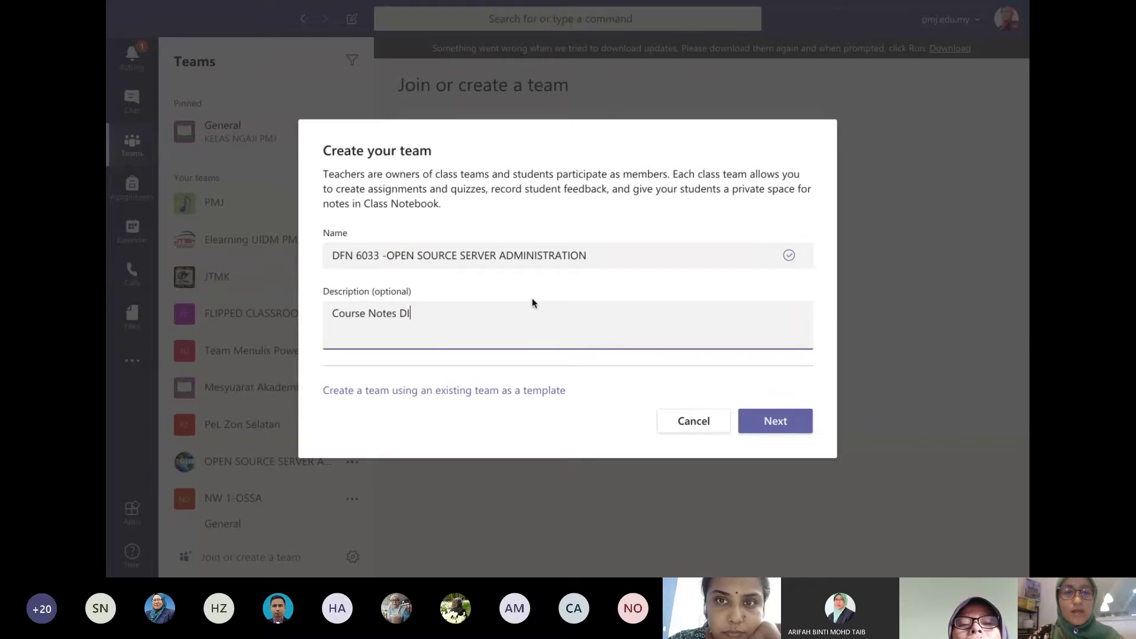
key("BackSpace")
key("BackSpace")
type("JUN 2020")
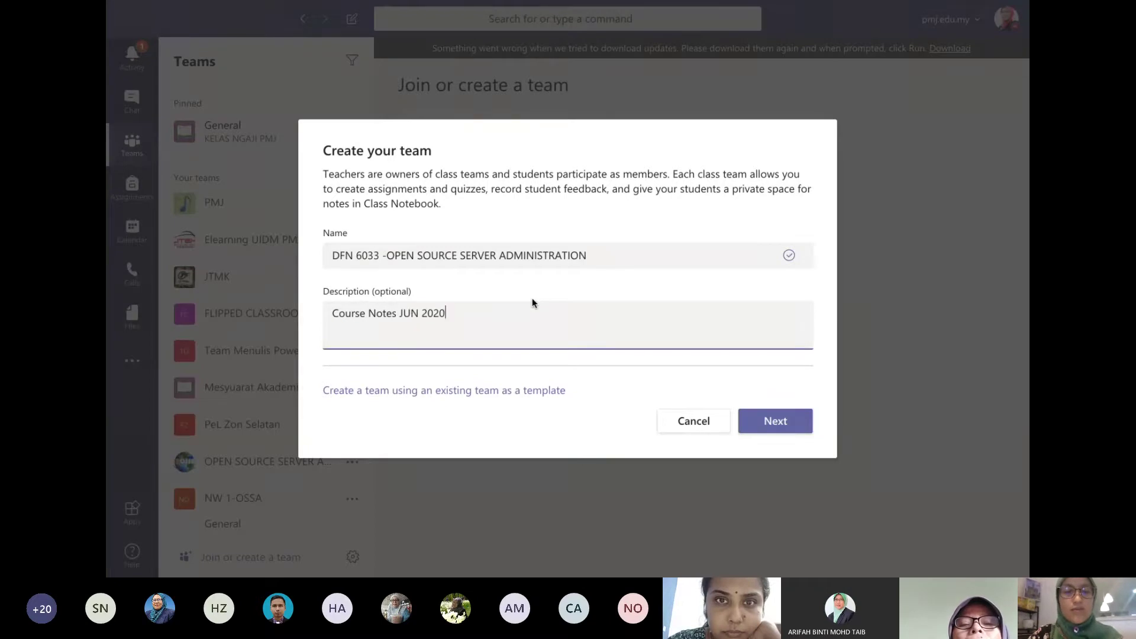
left_click(791, 424)
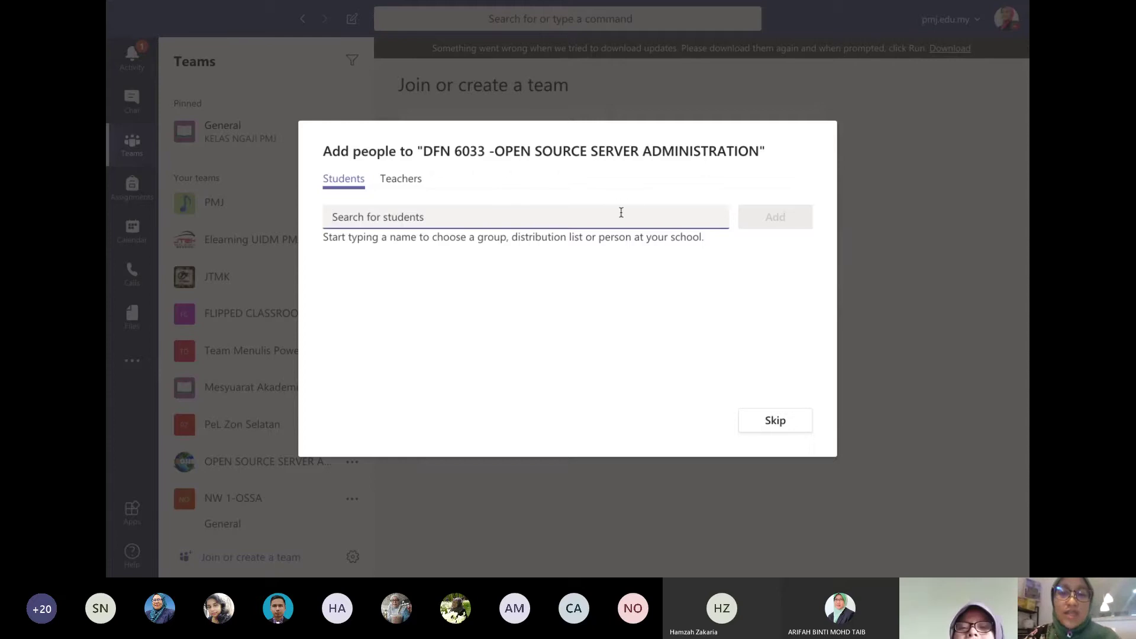
Step: Find the guest account by the student's name, add it to the team as a student and finish adding people
type("masuria")
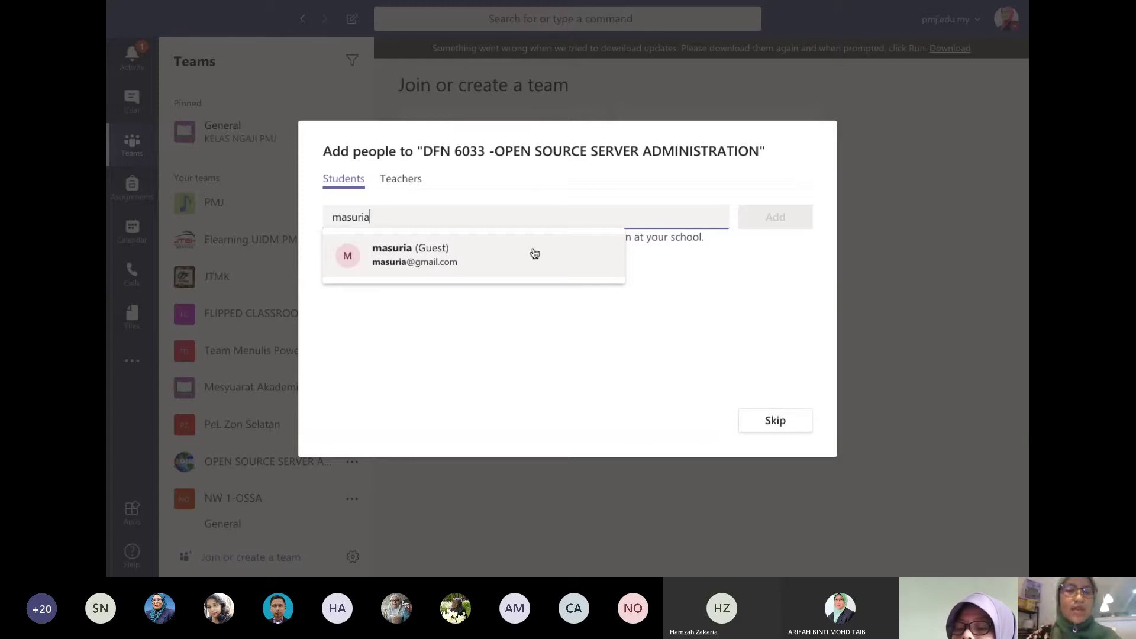
left_click(430, 262)
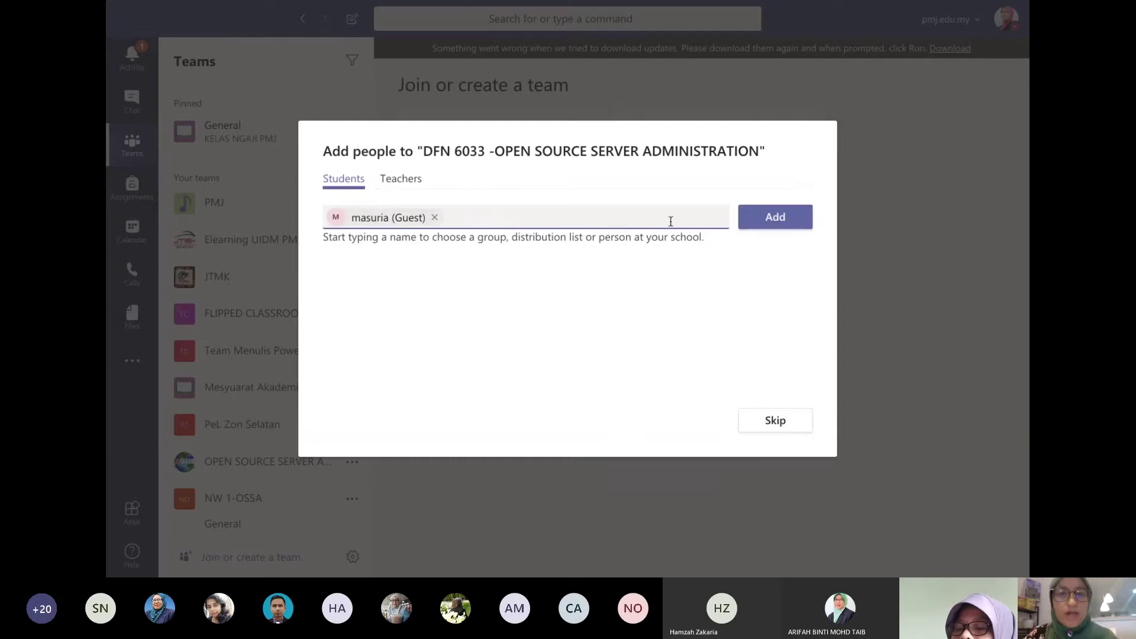
left_click(780, 228)
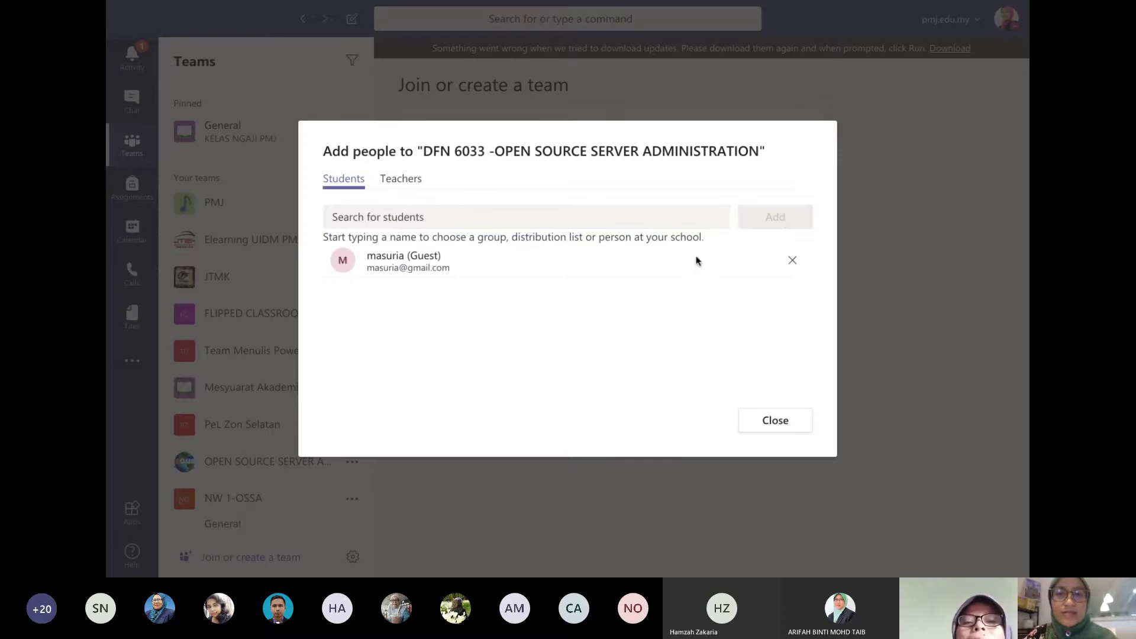
left_click(776, 422)
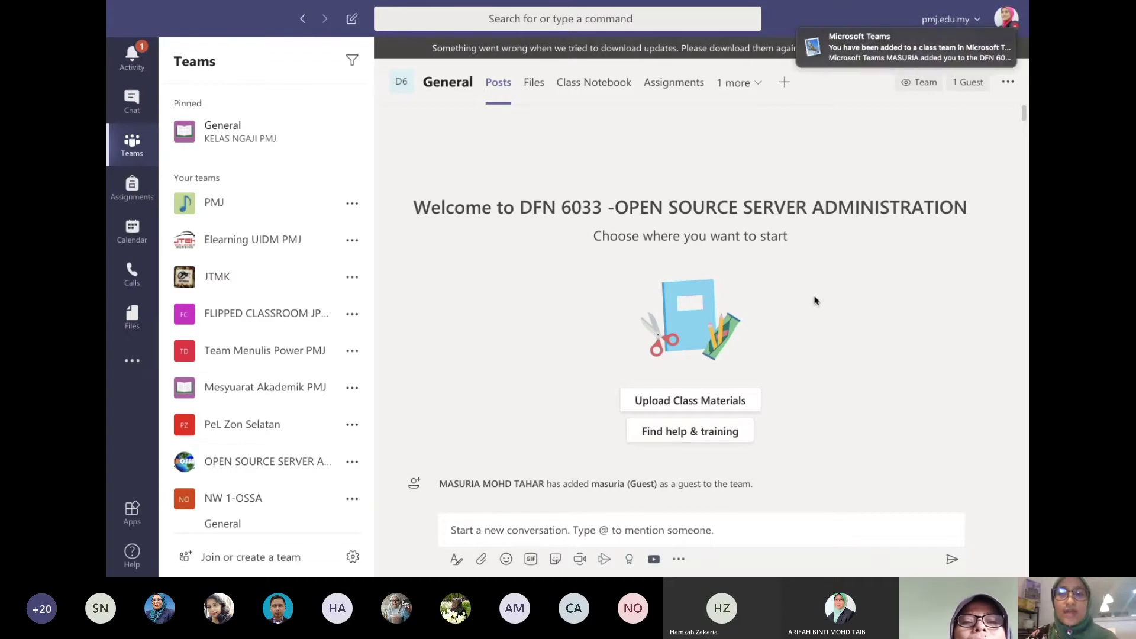
Step: View the Files, Class Notebook, Assignments and Grades sections of the new team's General channel
mouse_move(855, 52)
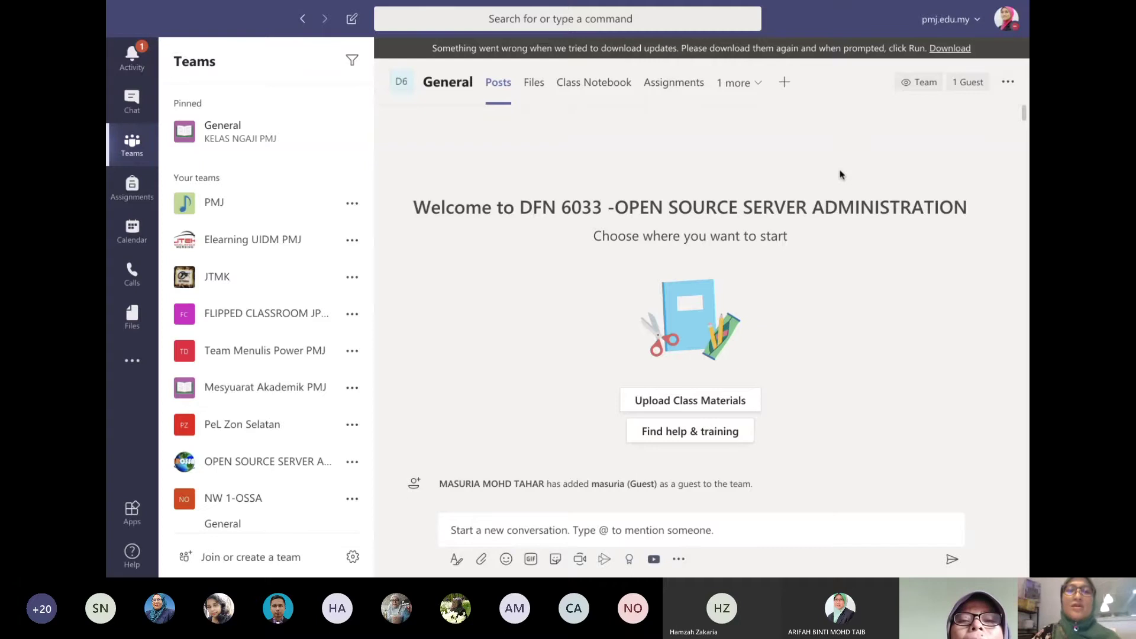
left_click(532, 89)
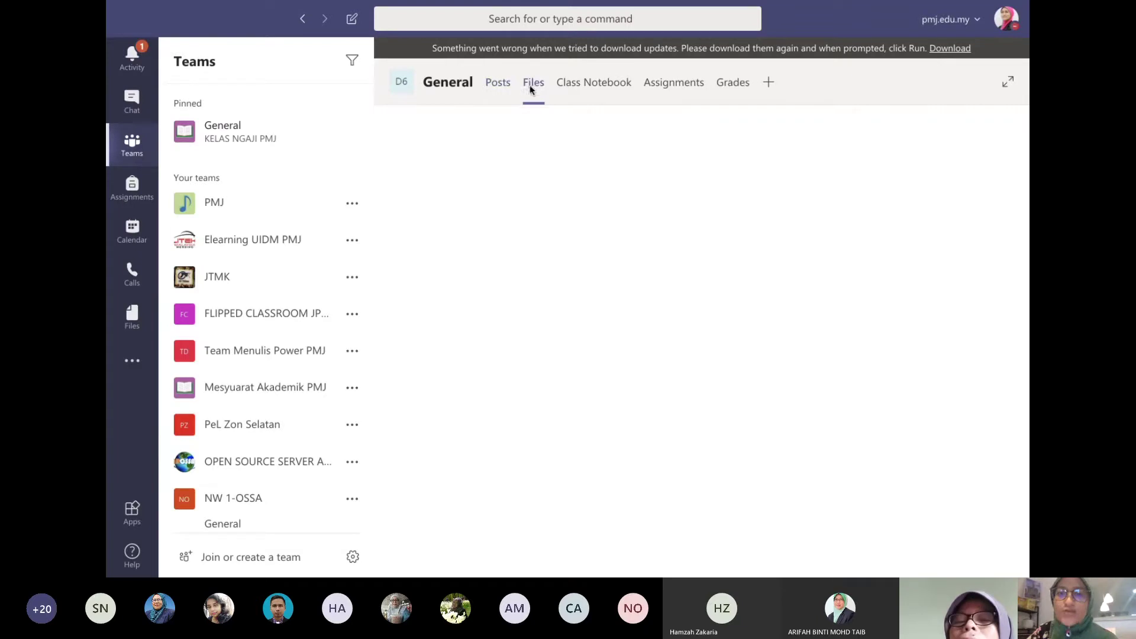
left_click(586, 92)
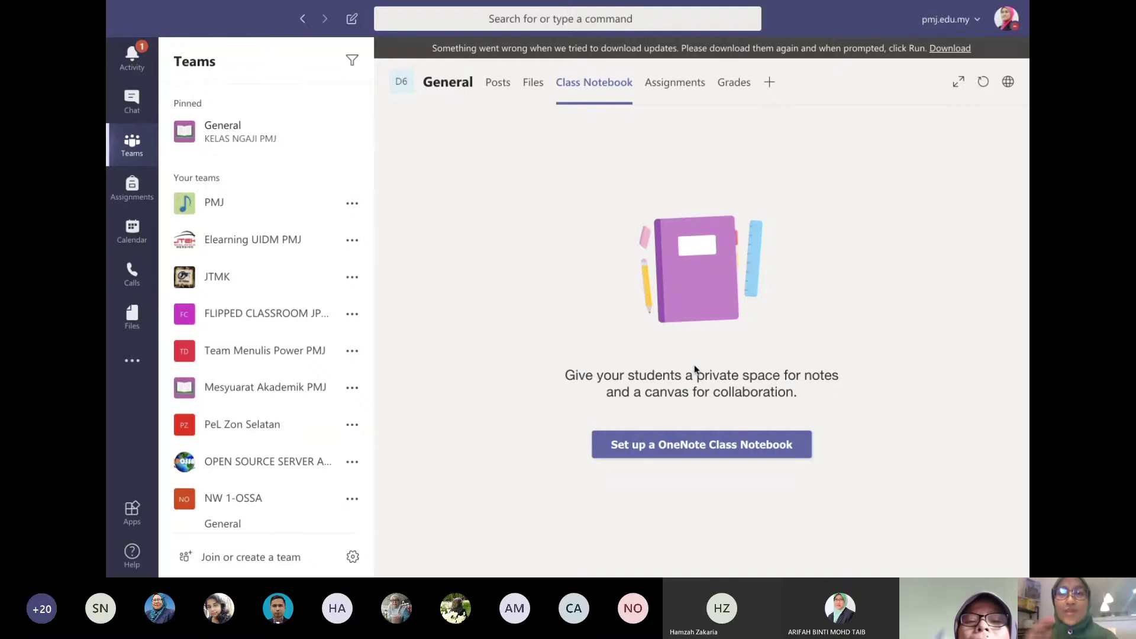
left_click(680, 87)
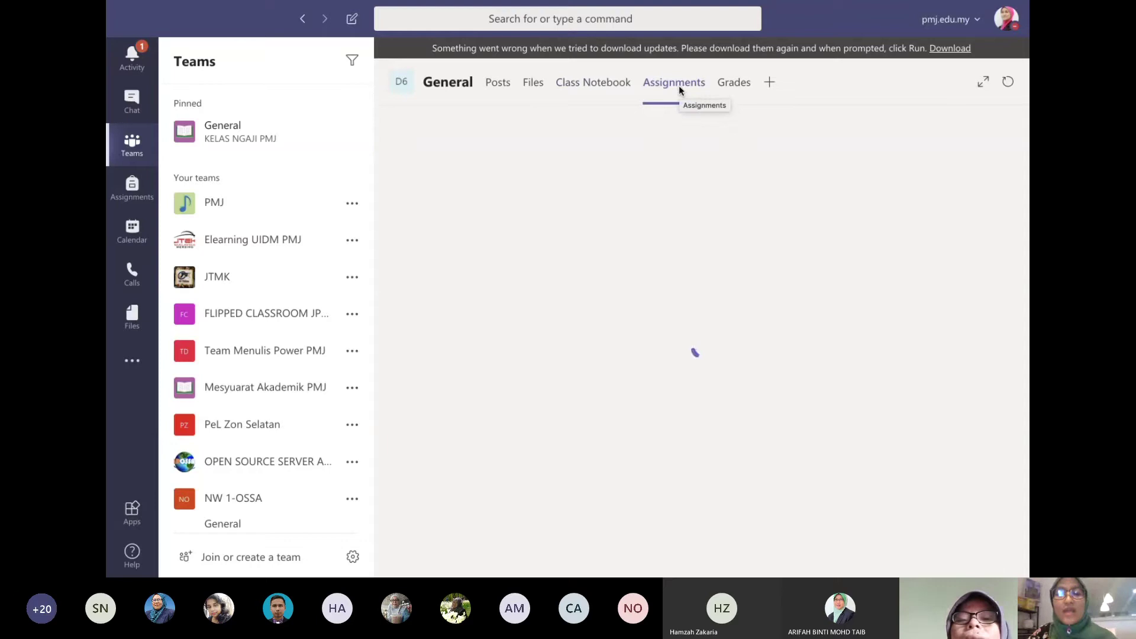
left_click(740, 88)
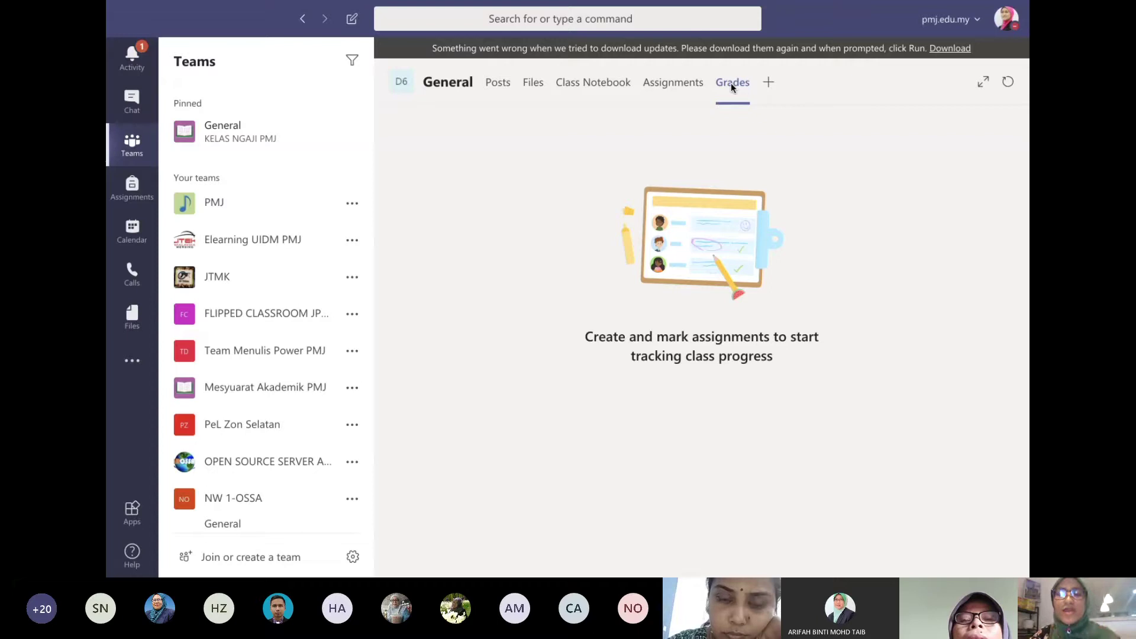
Step: Start adding a YouTube tab to the General channel and search its videos for Teams in classroom
left_click(770, 83)
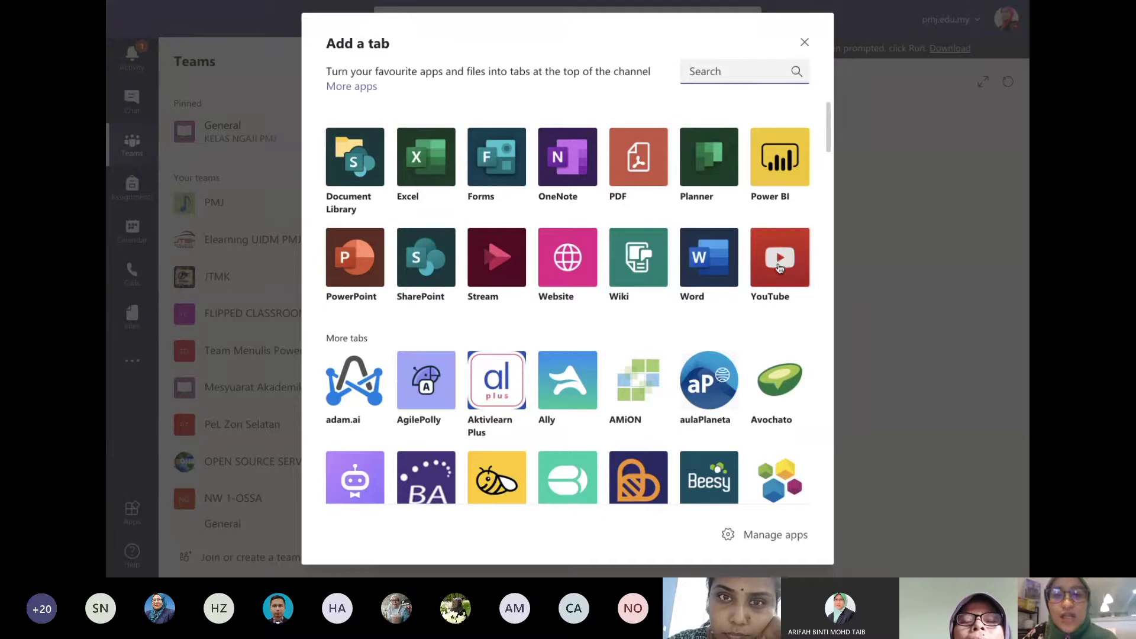
key("Escape")
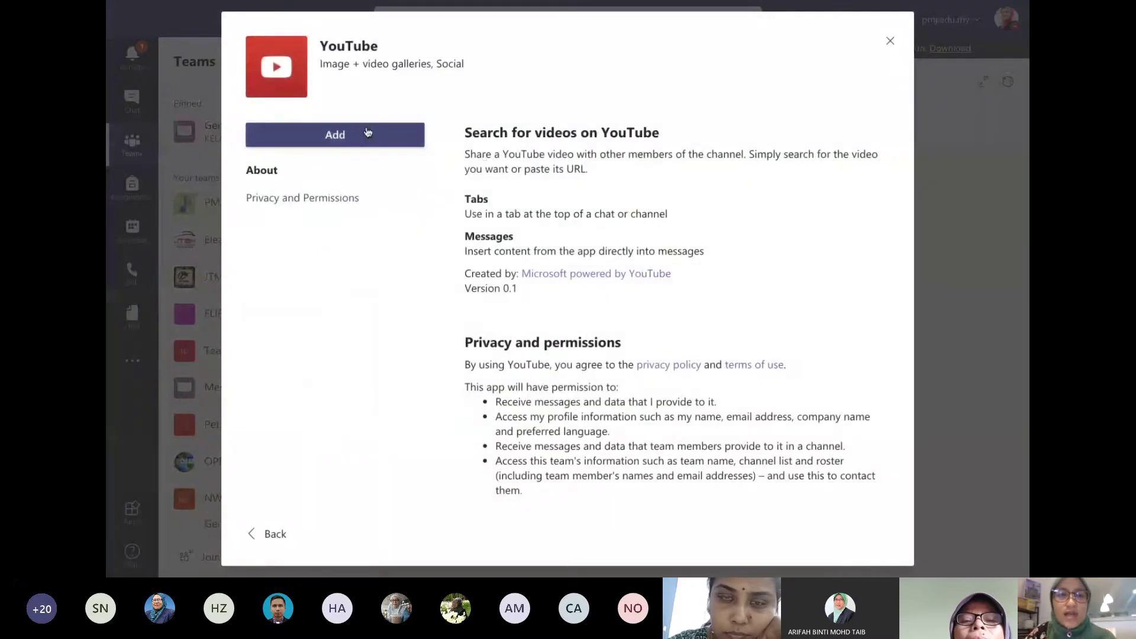
key("Escape")
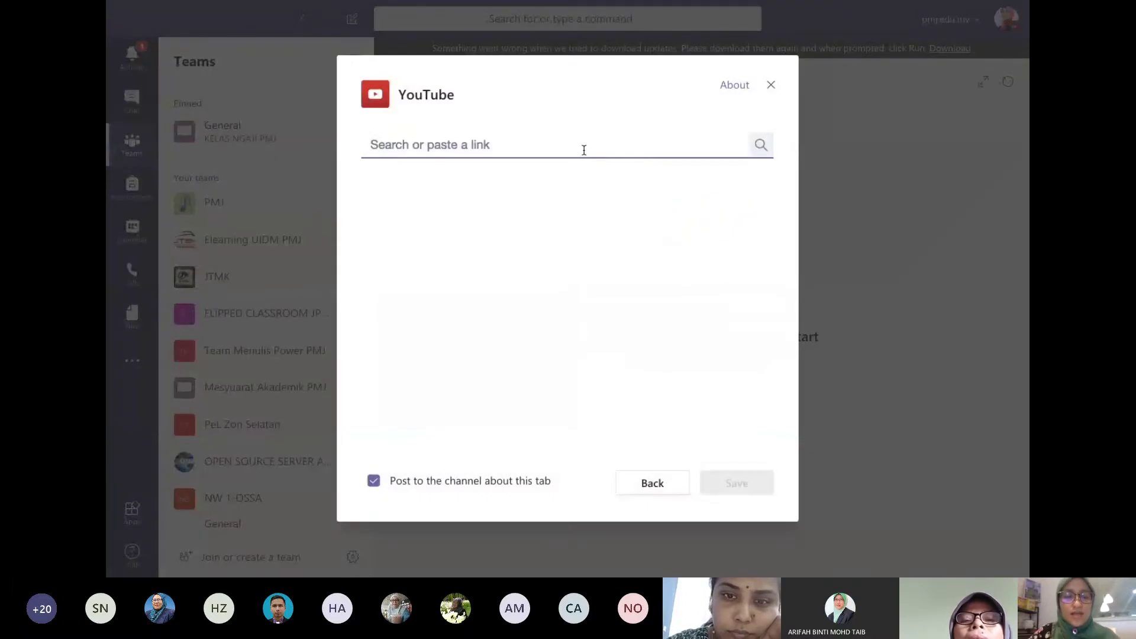
type("TEam")
key("BackSpace")
key("BackSpace")
key("BackSpace")
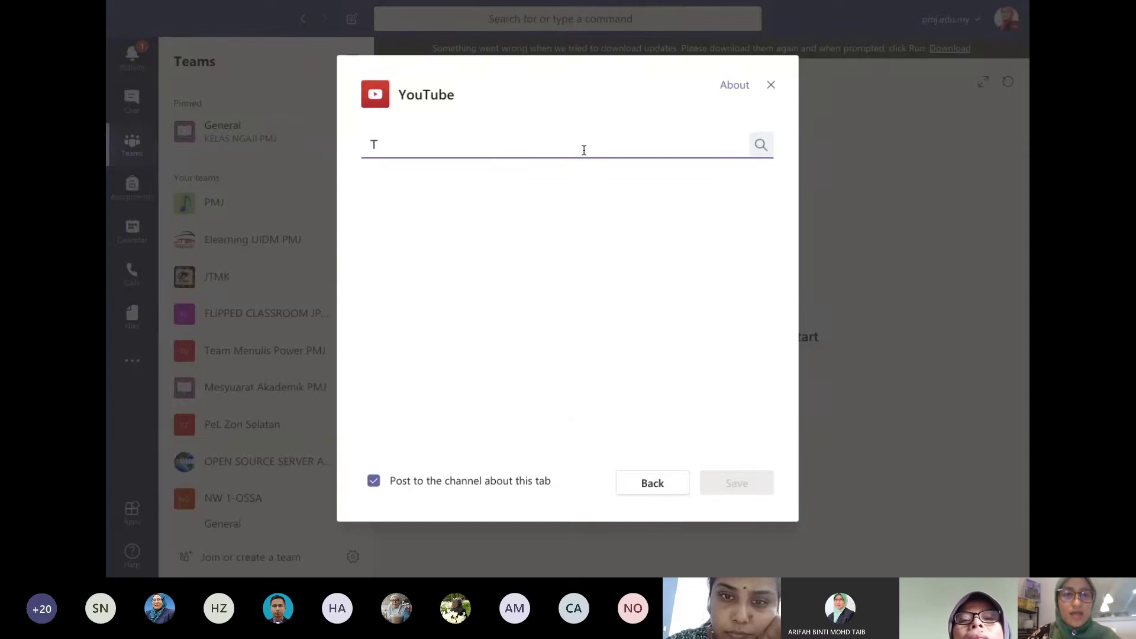
type("eam")
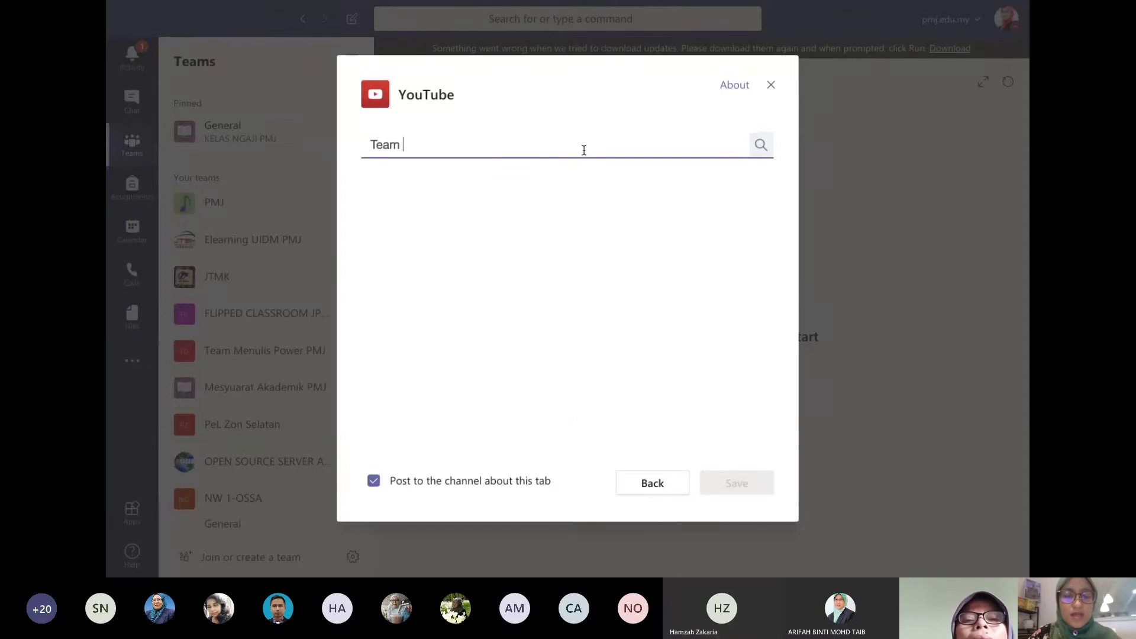
key("BackSpace")
type("s in class")
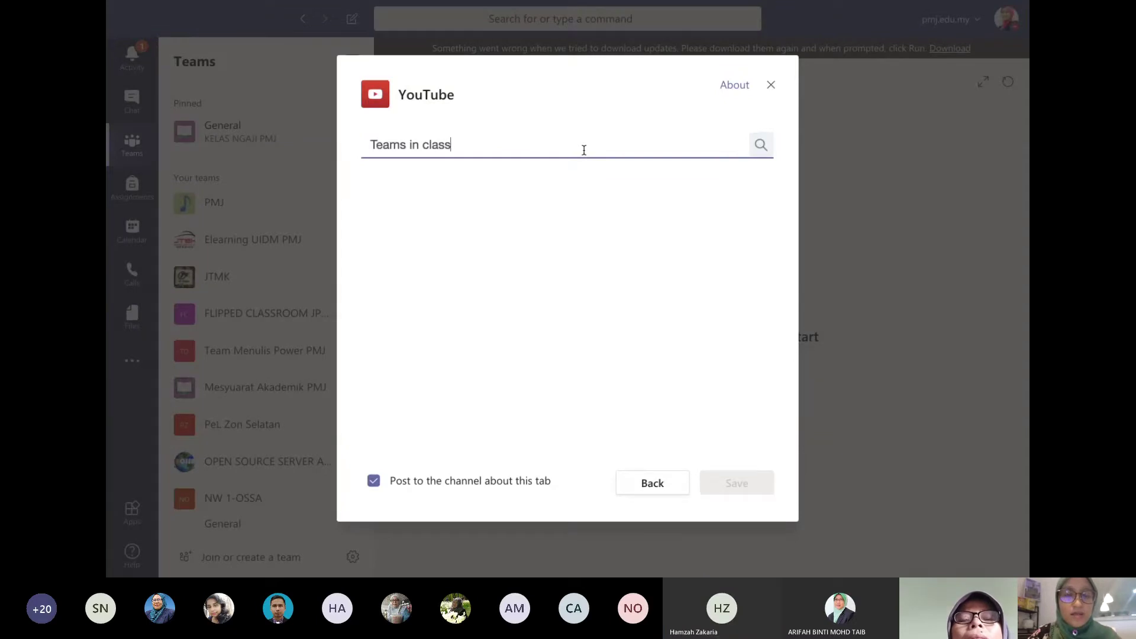
type("room")
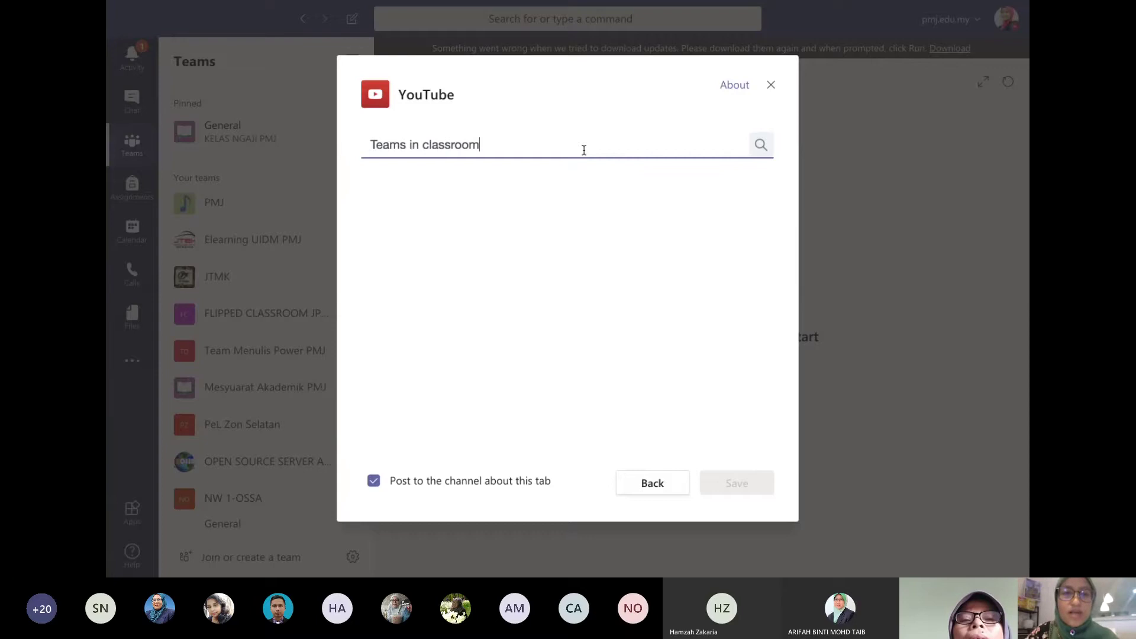
key("Return")
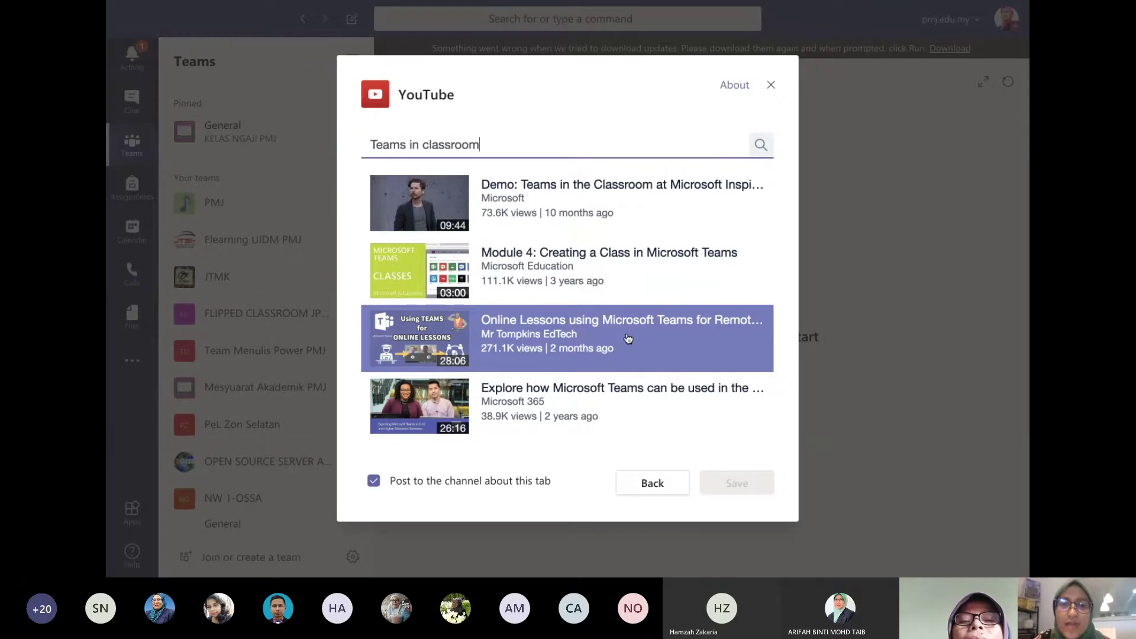
Step: Save the video Module 4: Creating a Class in Microsoft Teams as a channel tab and list the remaining tabs
left_click(631, 287)
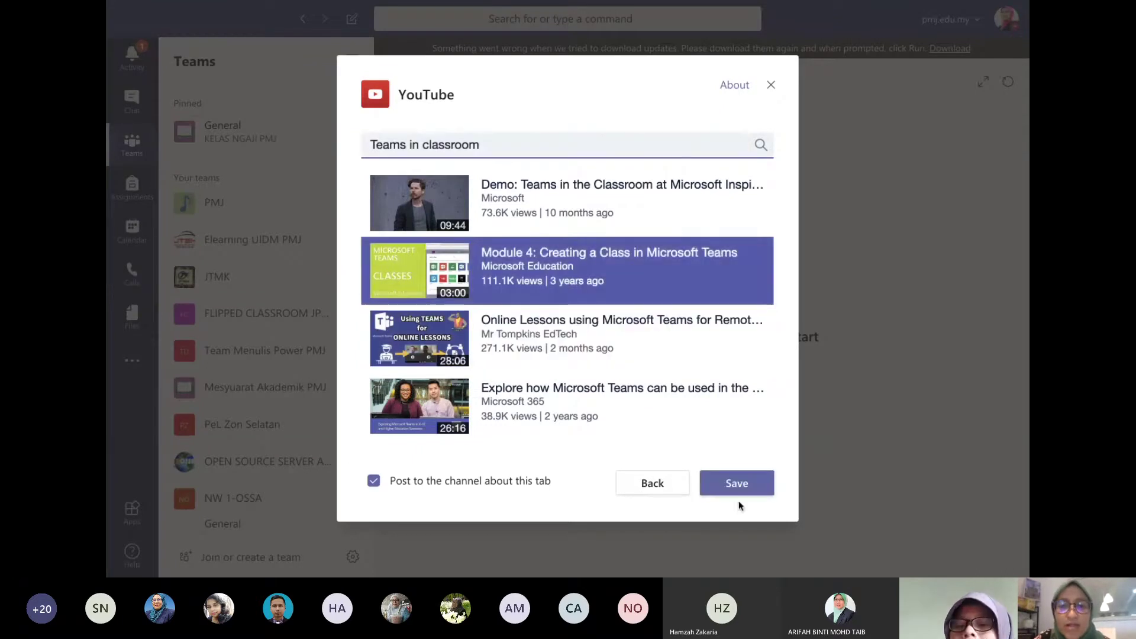
left_click(739, 495)
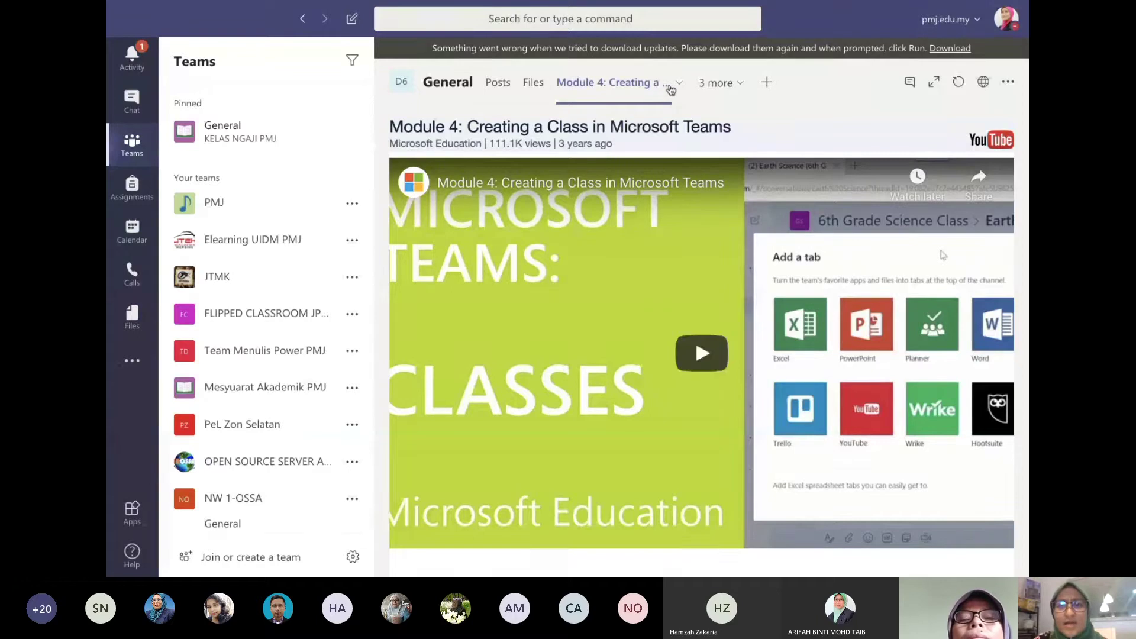
left_click(742, 88)
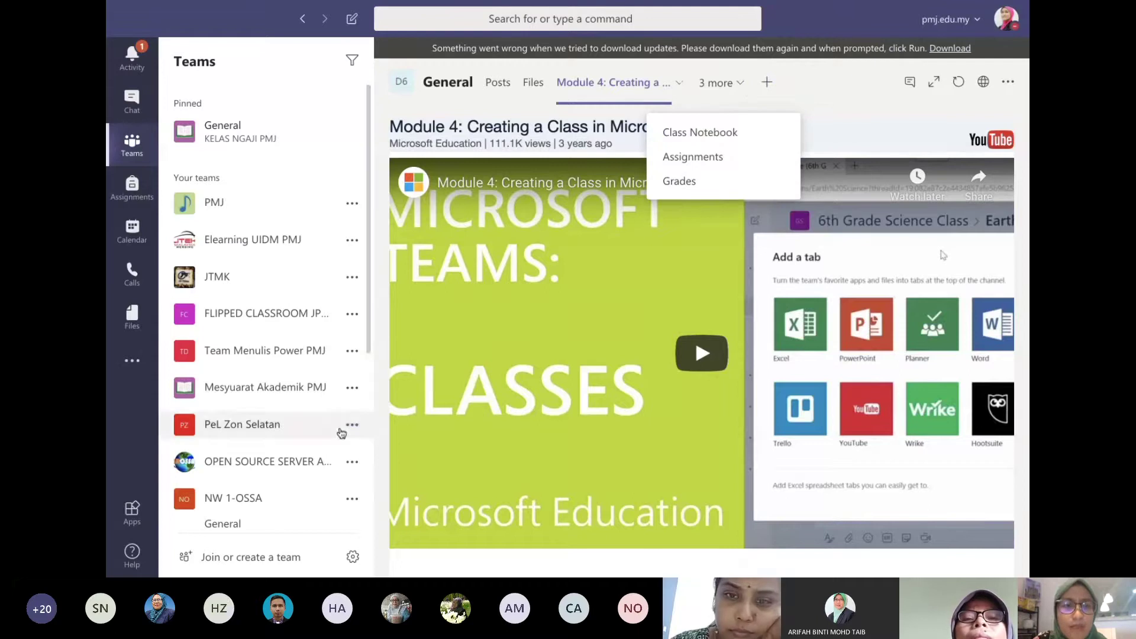
Step: Switch the teams layout to Grid in the general settings and close the settings
left_click(352, 557)
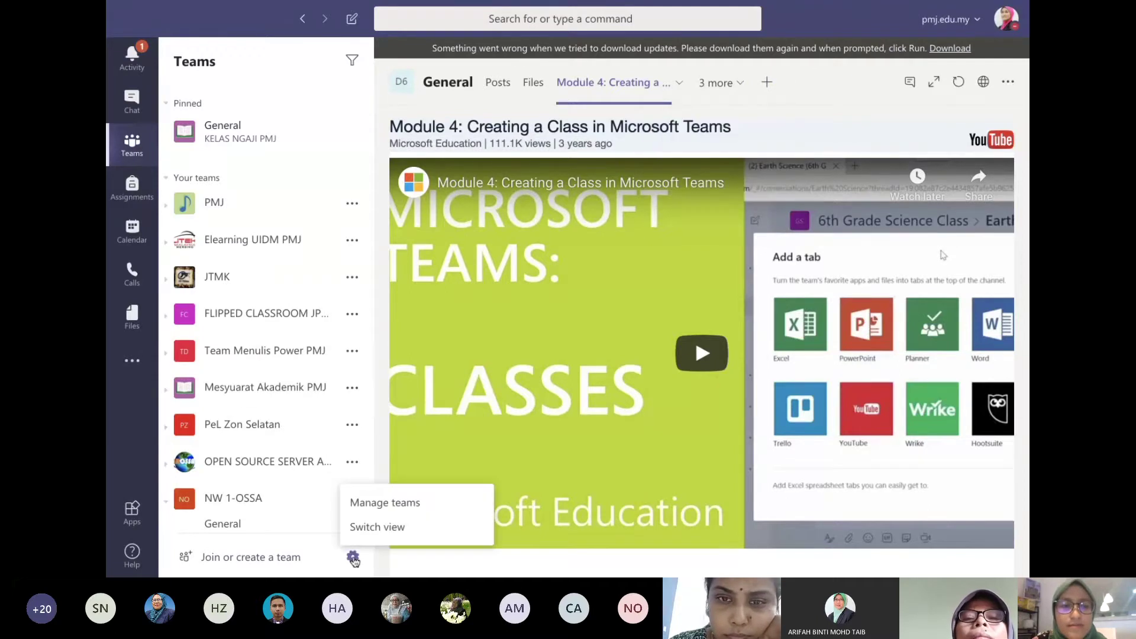
left_click(373, 527)
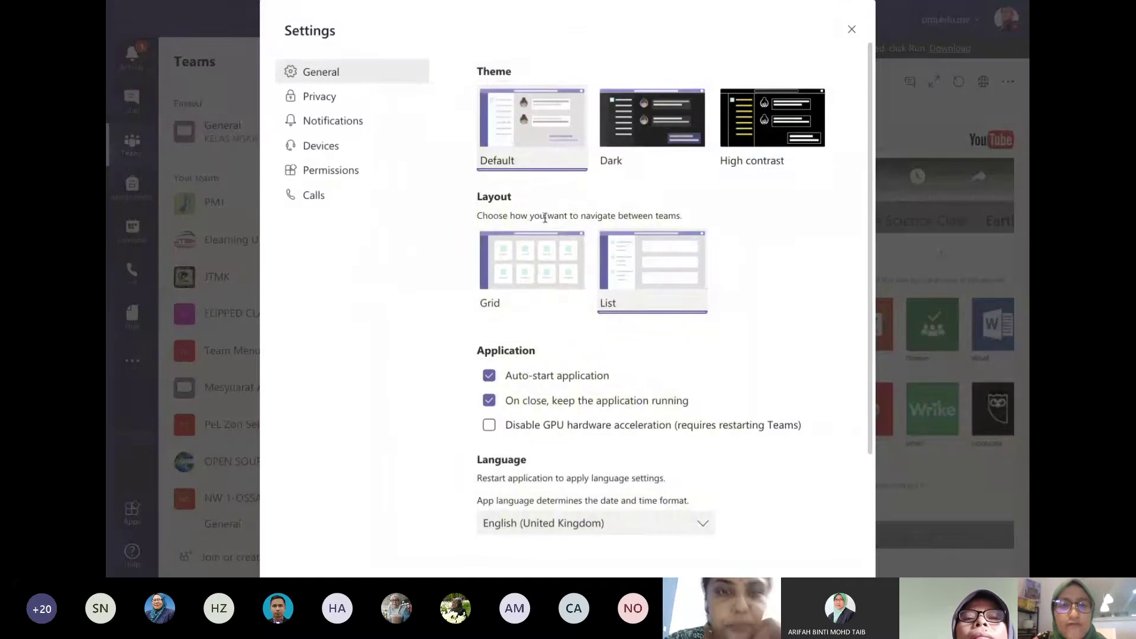
left_click(518, 282)
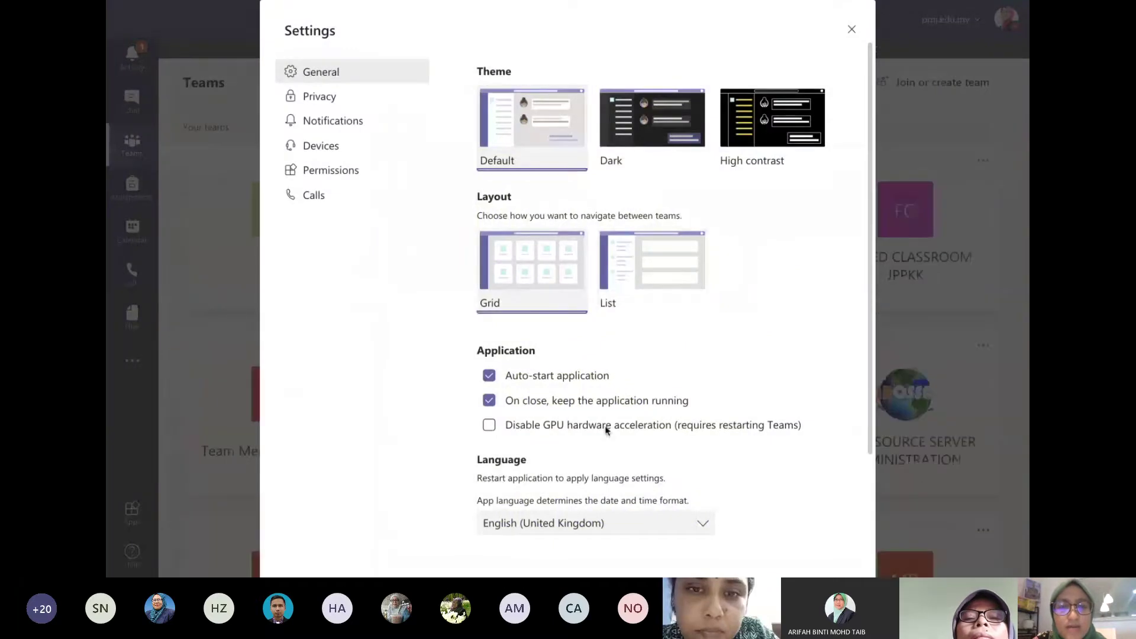
left_click_drag(649, 487, 852, 35)
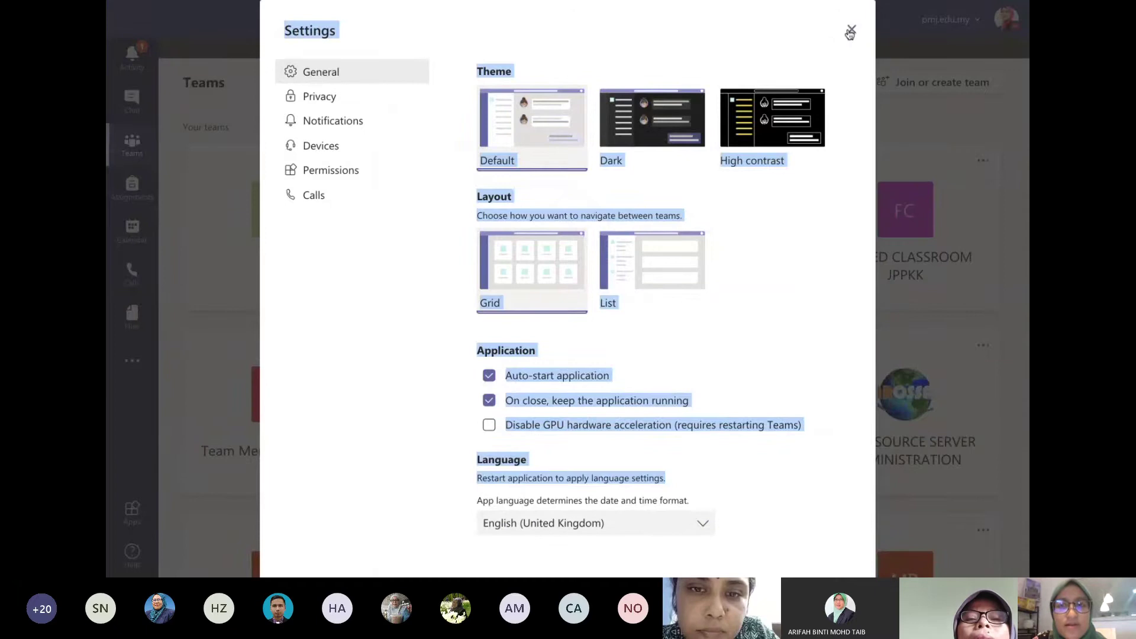
left_click(852, 31)
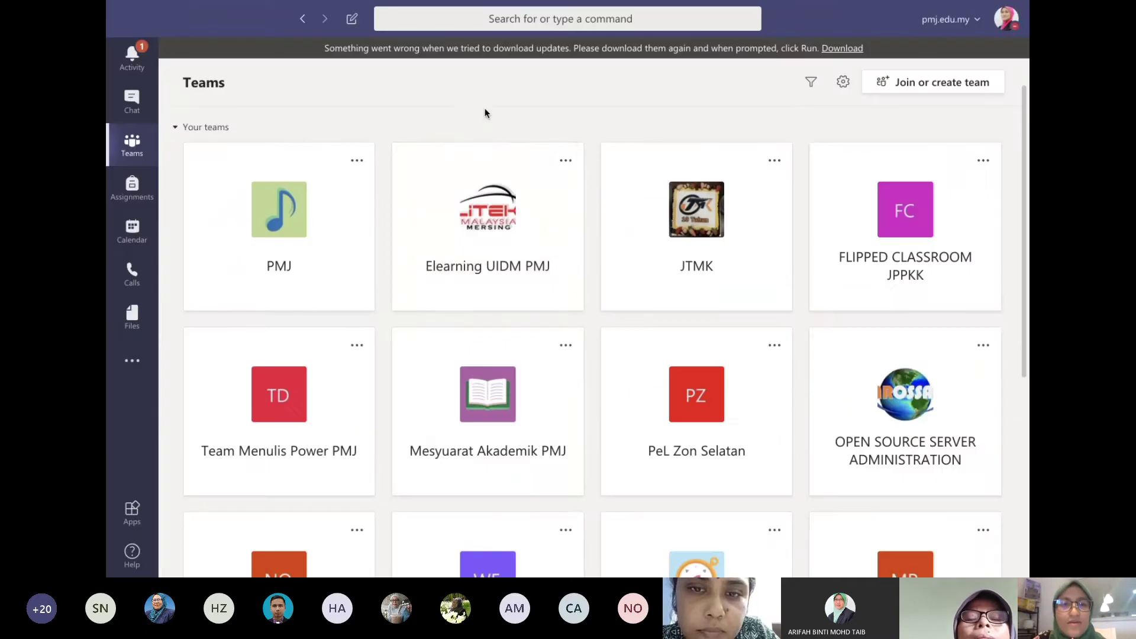
Step: Open the Webinar E-Learning PMJ team, go to its ongoing meeting and show the meeting chat
scroll(620, 382, "down", 3)
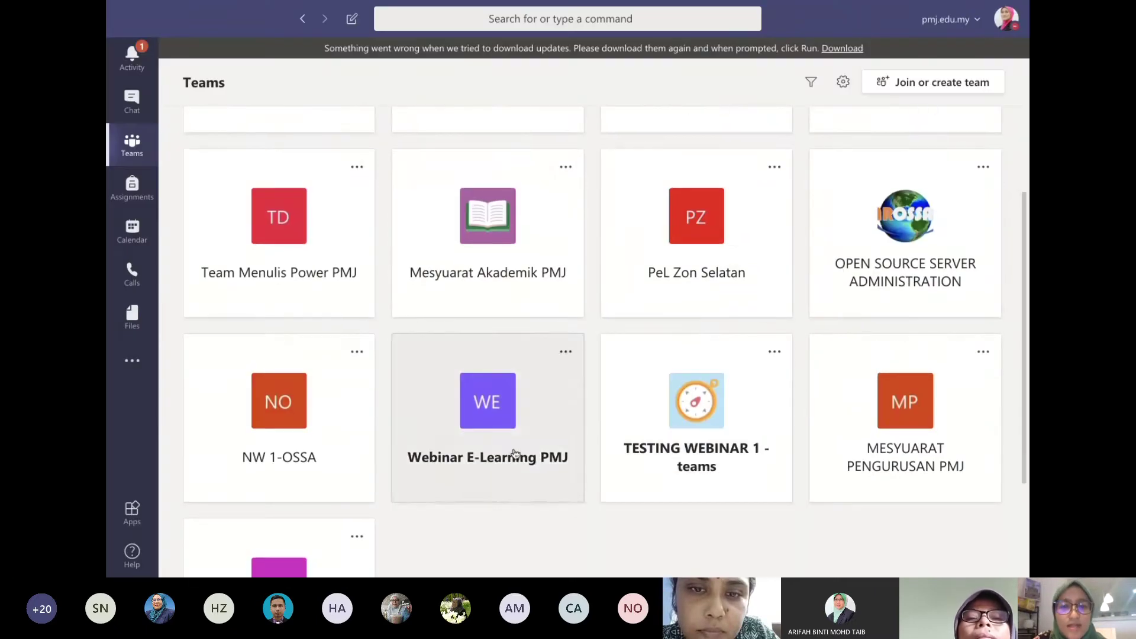
left_click(515, 453)
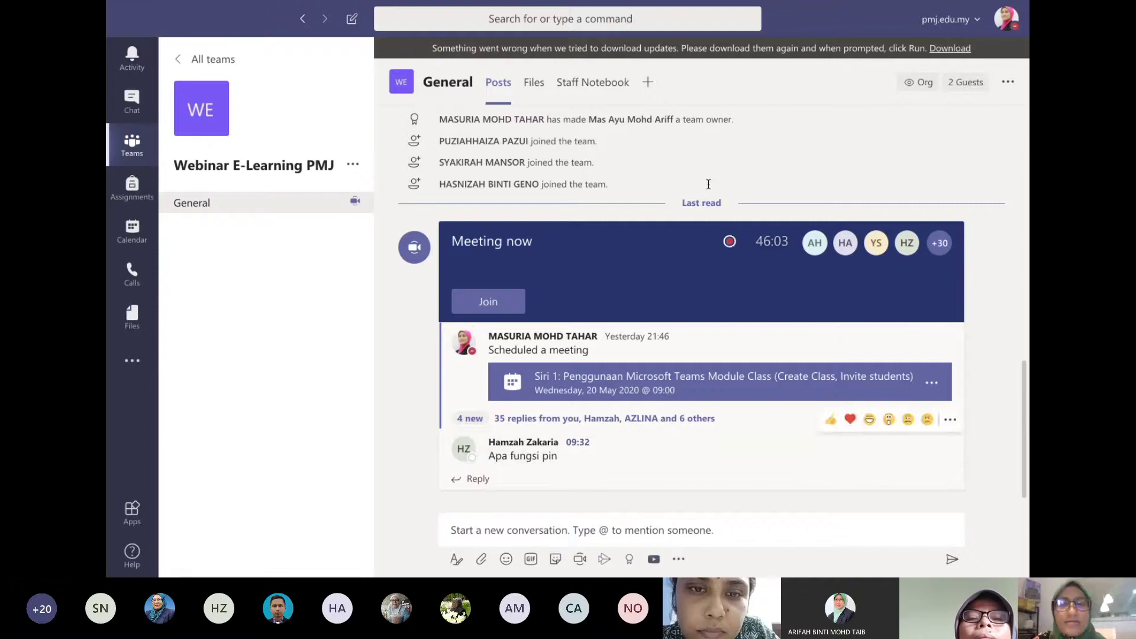
left_click(488, 302)
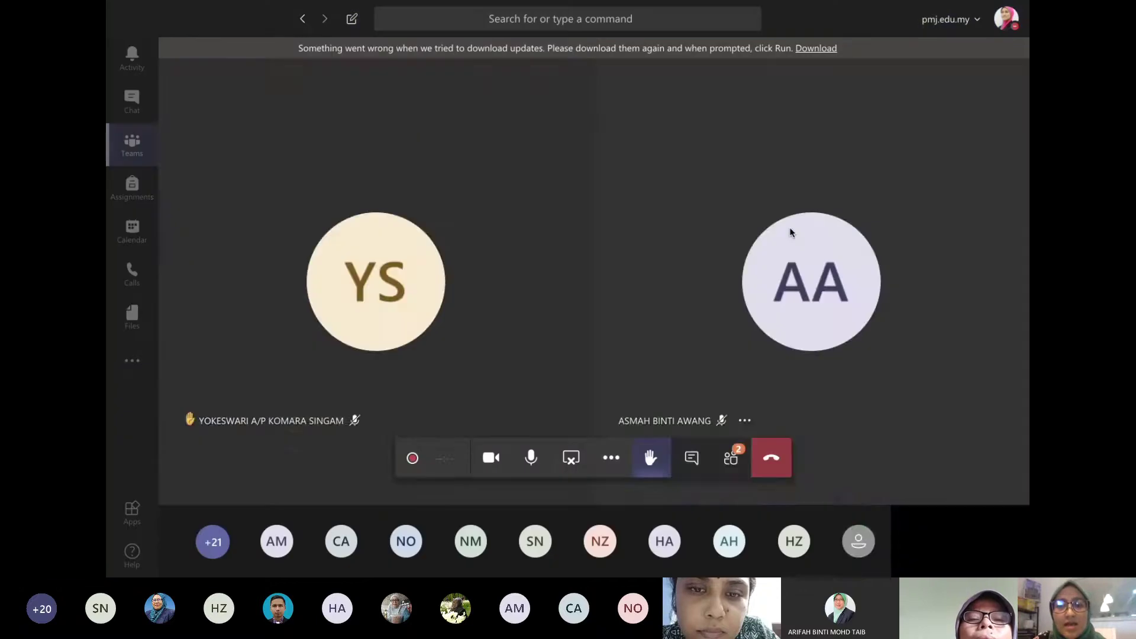
mouse_move(792, 233)
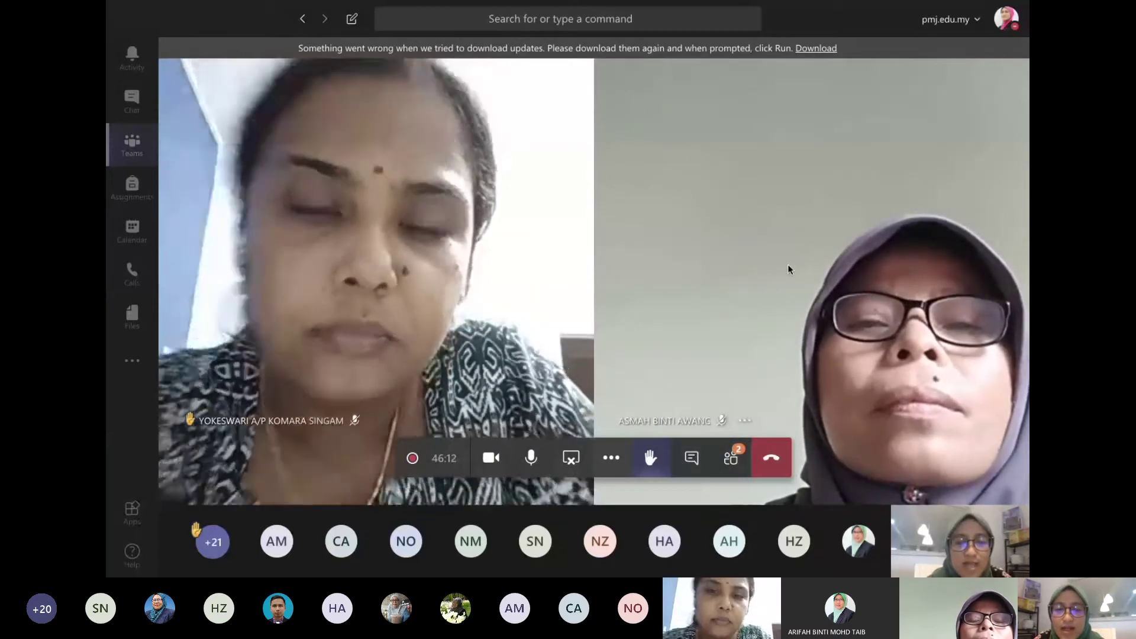
left_click(694, 458)
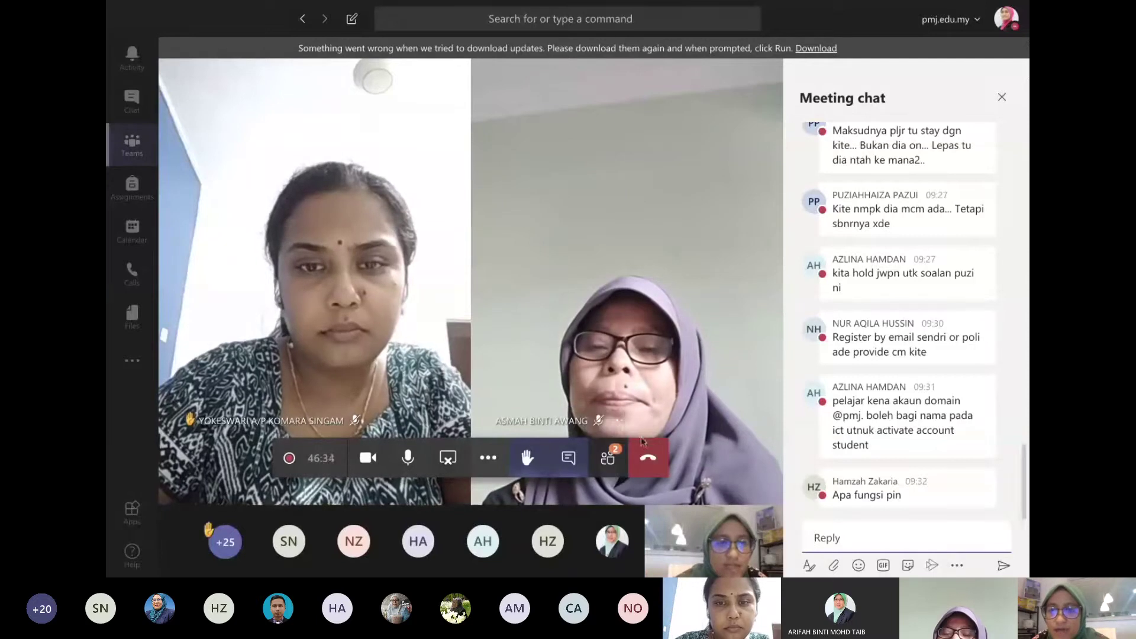
Step: Find the participant who asked about the pin function in the meeting's people list and pin that participant
left_click(609, 458)
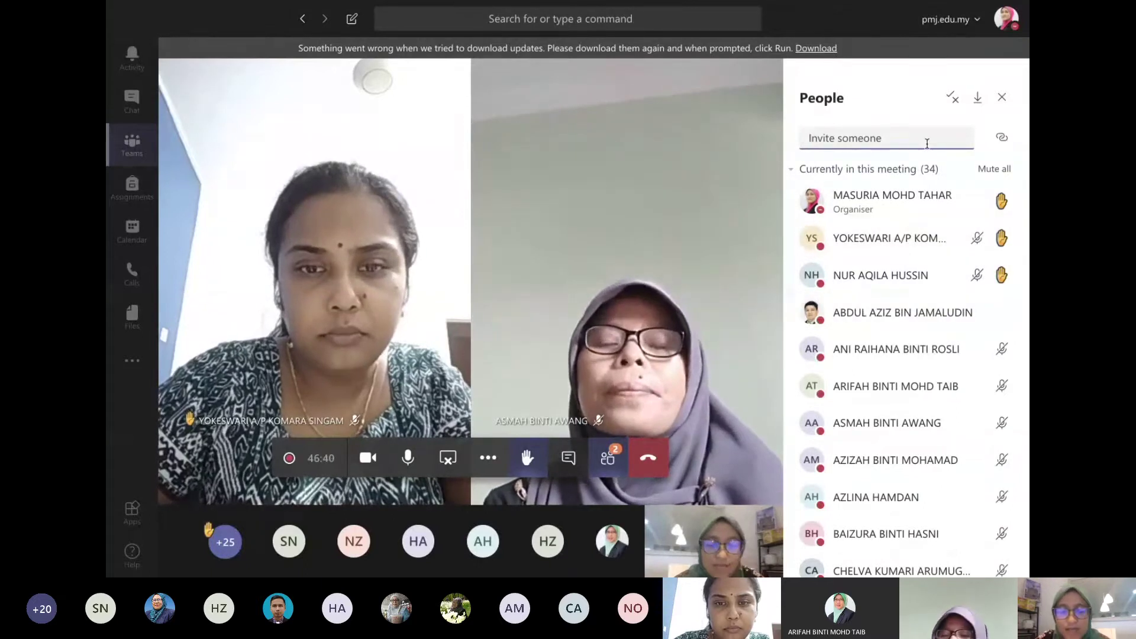
type("hamzah")
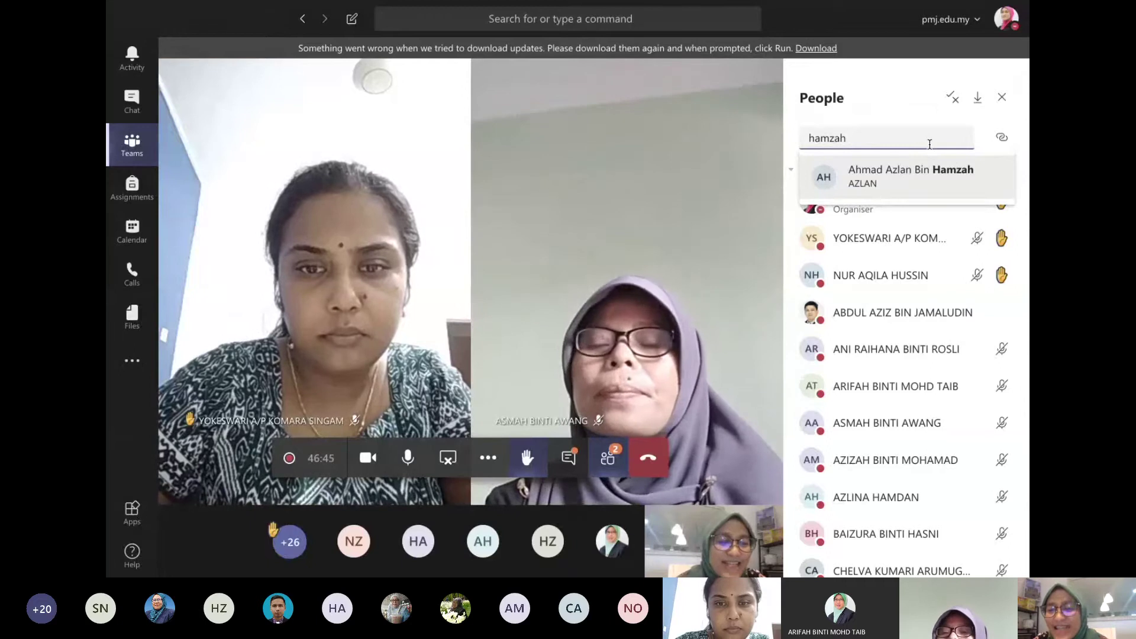
scroll(884, 421, "down", 7)
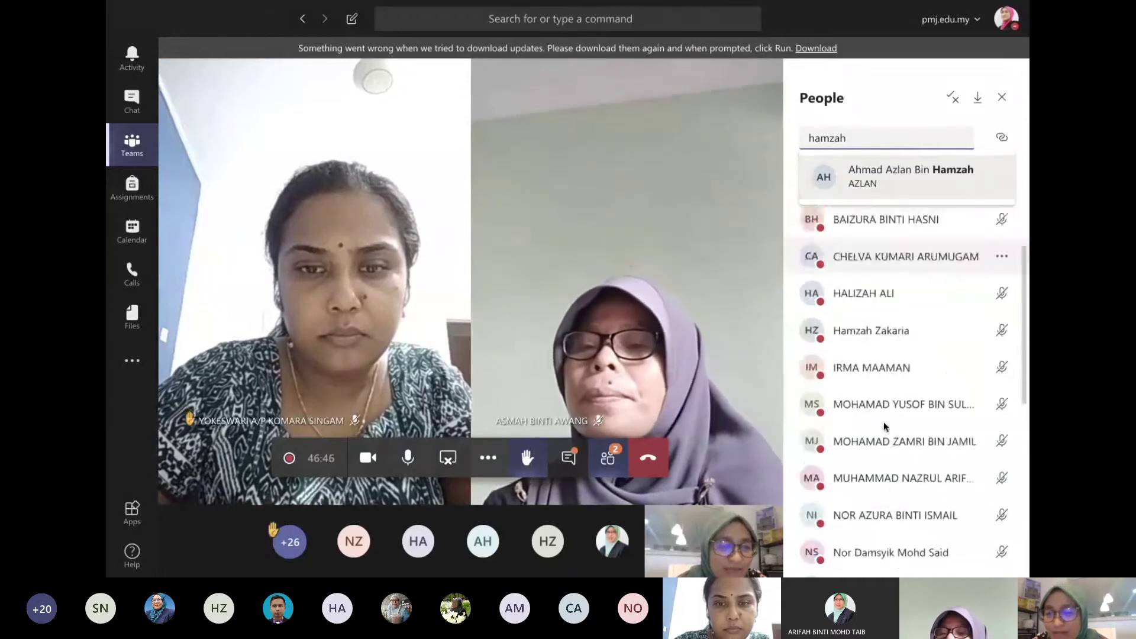
scroll(883, 422, "down", 2)
scroll(885, 429, "up", 1)
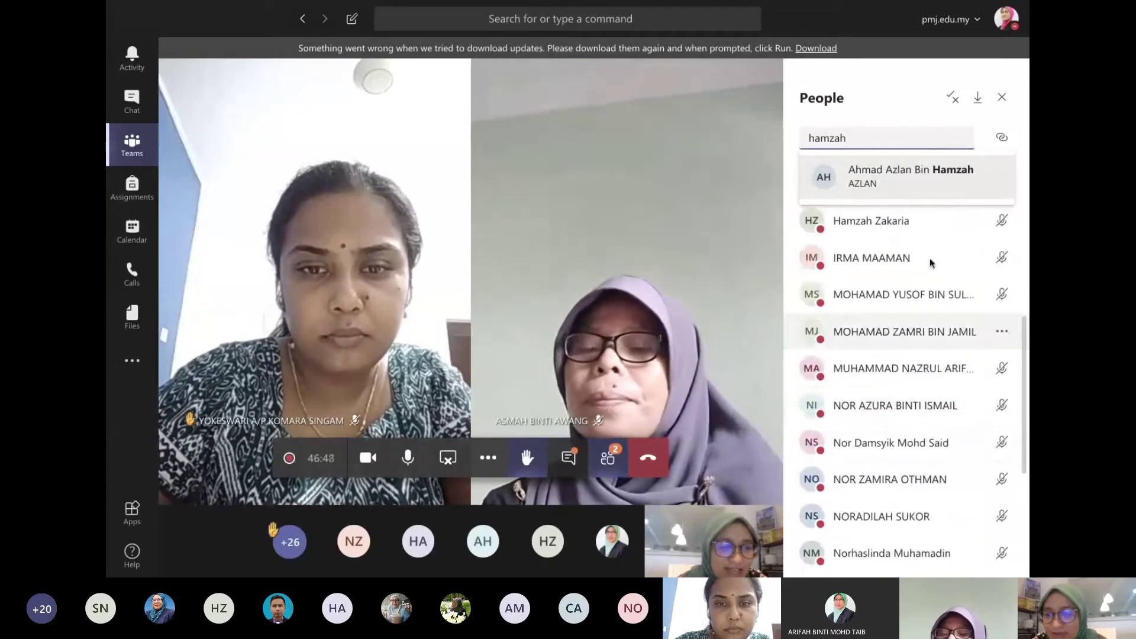
left_click(1003, 222)
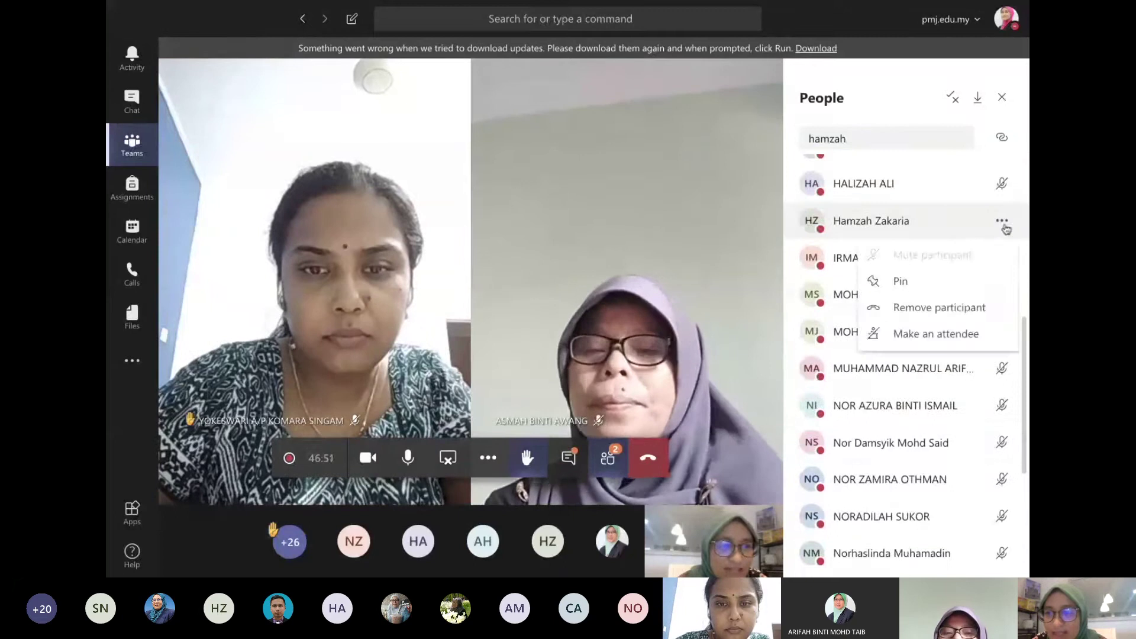
left_click(986, 280)
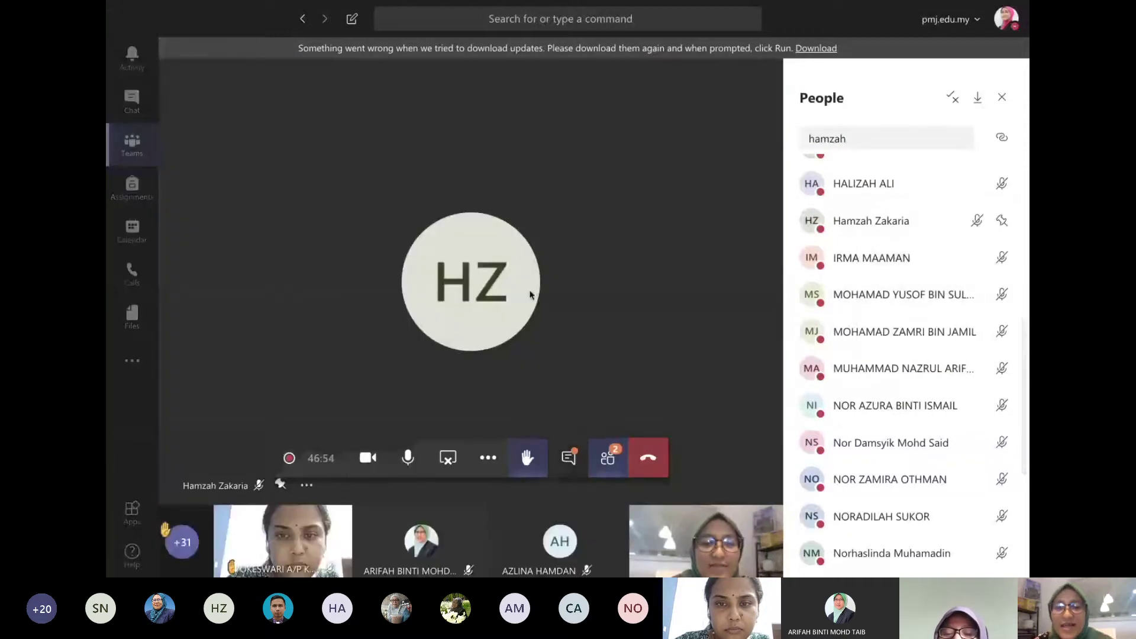
Step: Read back through the earlier messages in the meeting chat for participants' questions
mouse_move(532, 292)
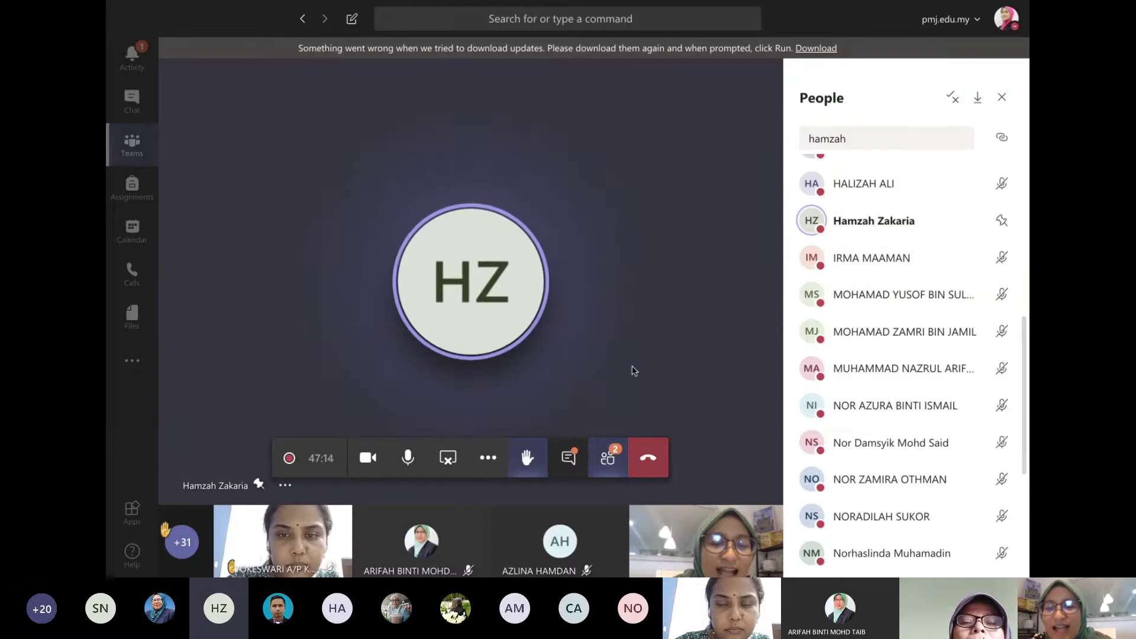
left_click(571, 459)
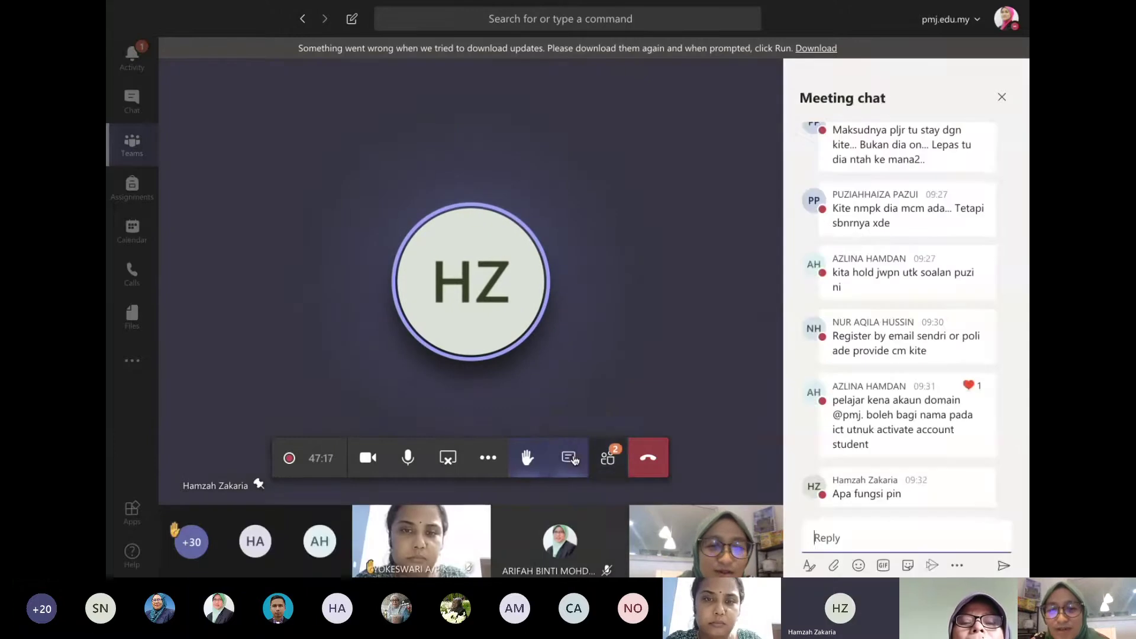
mouse_move(916, 329)
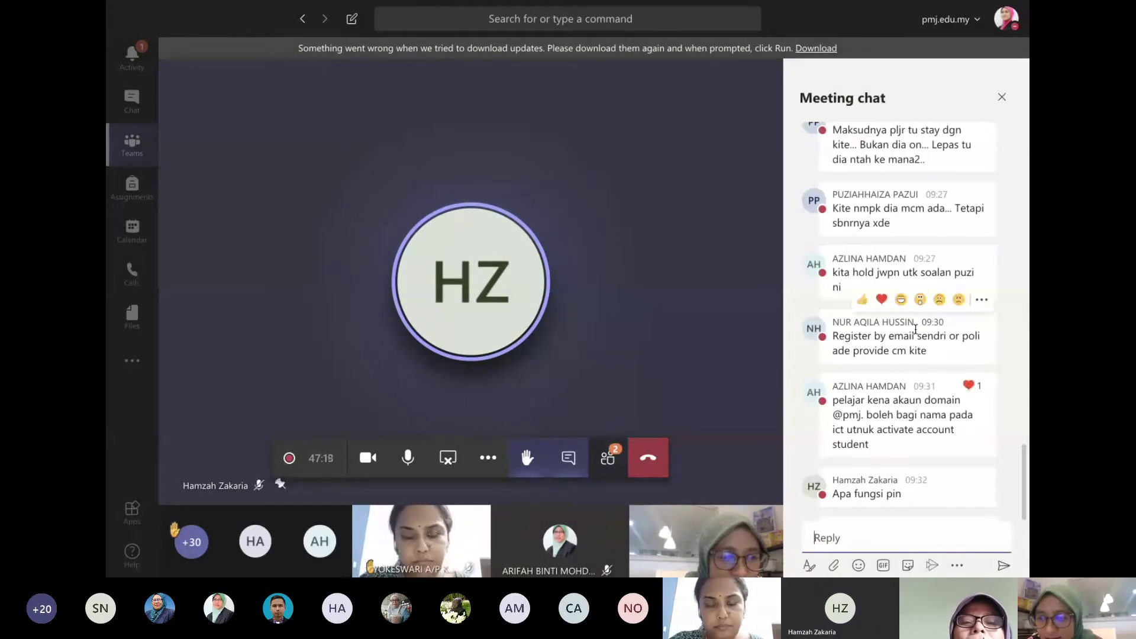
scroll(951, 352, "up", 3)
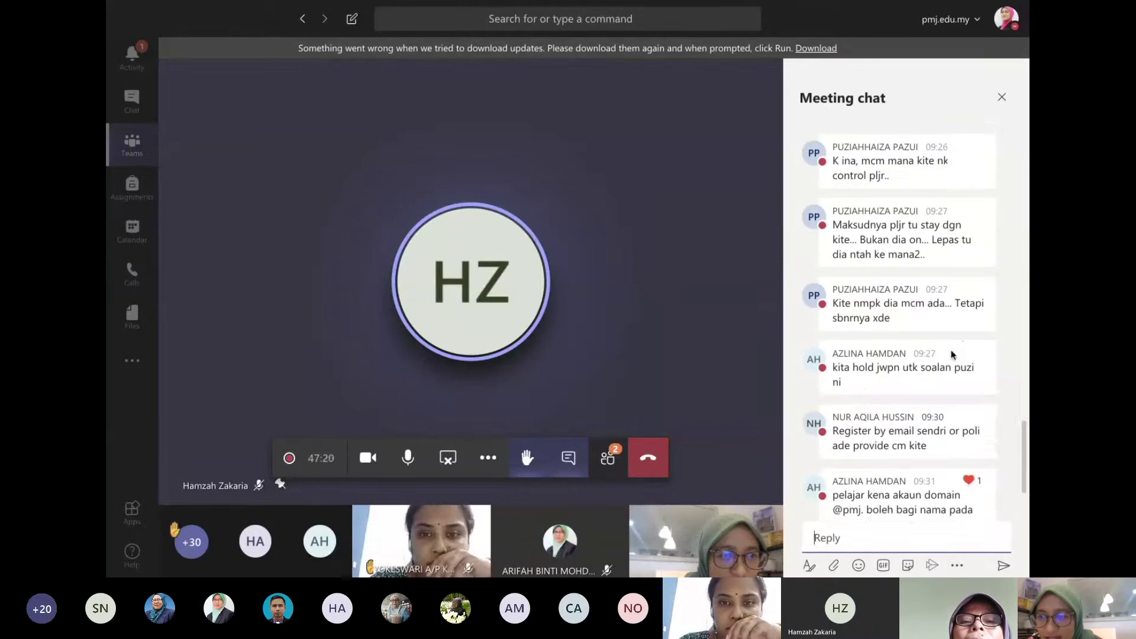
scroll(951, 353, "up", 5)
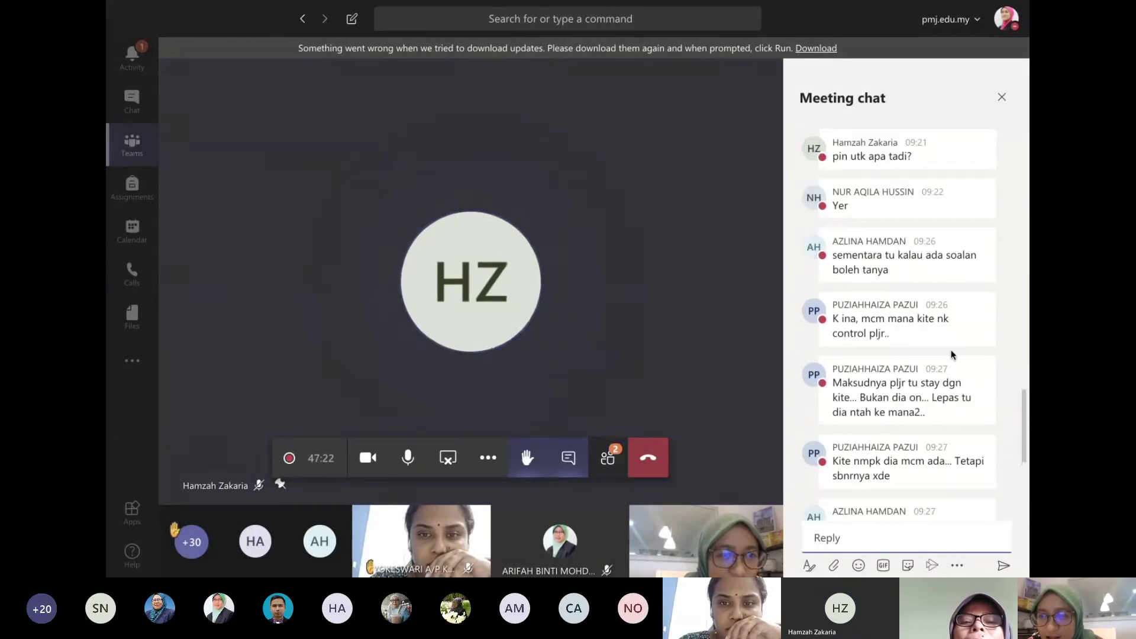
scroll(951, 353, "up", 3)
scroll(951, 353, "up", 2)
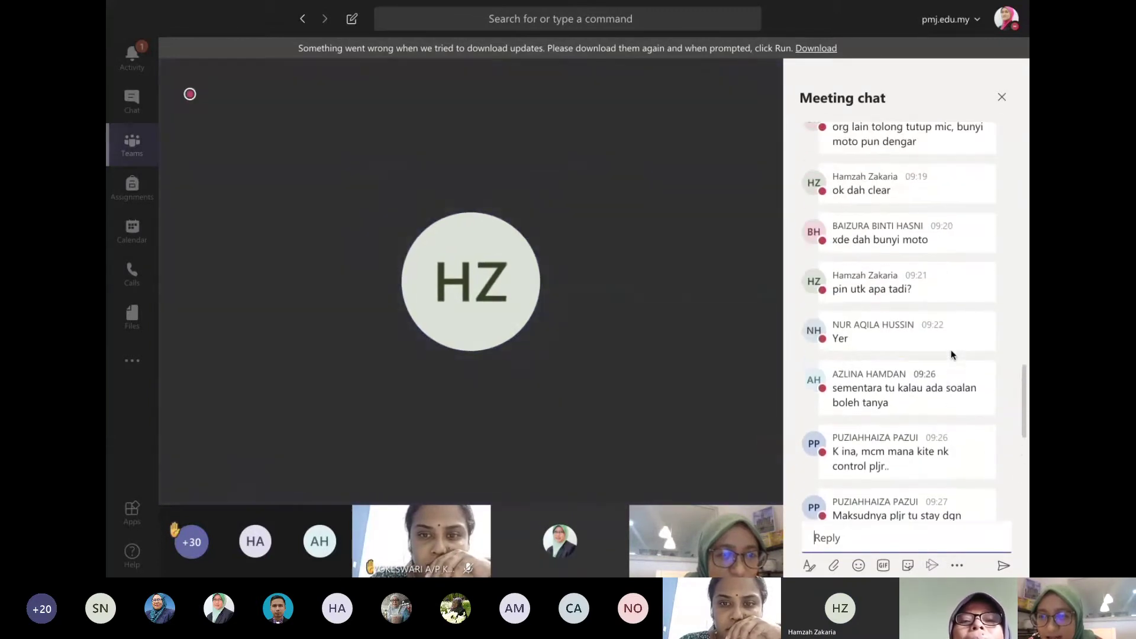
scroll(952, 353, "up", 2)
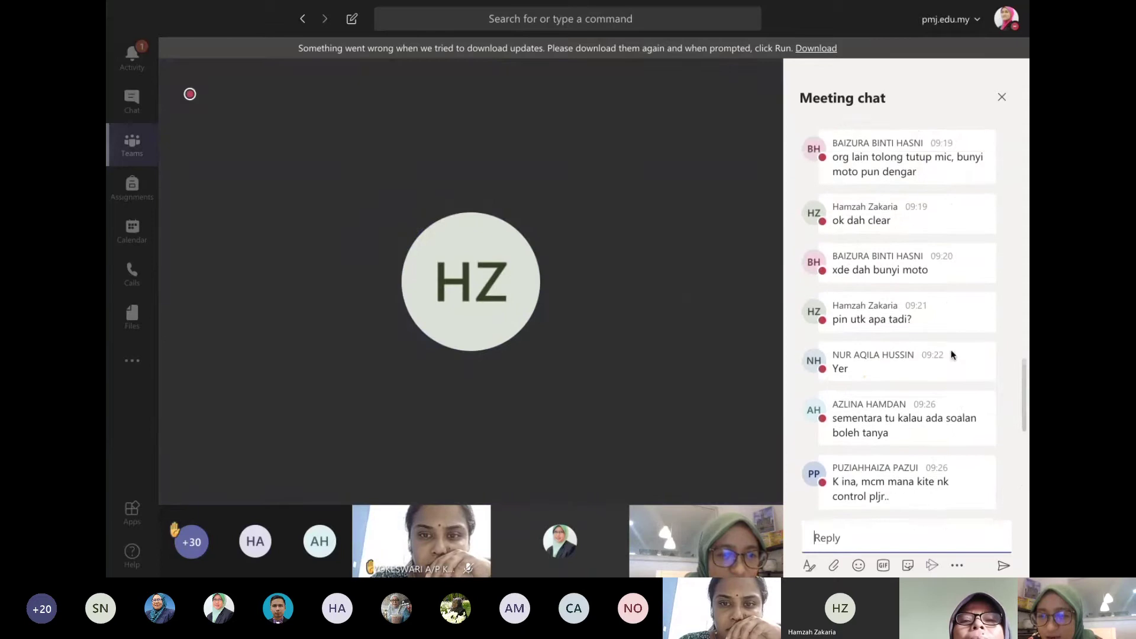
scroll(952, 353, "down", 5)
scroll(951, 350, "down", 6)
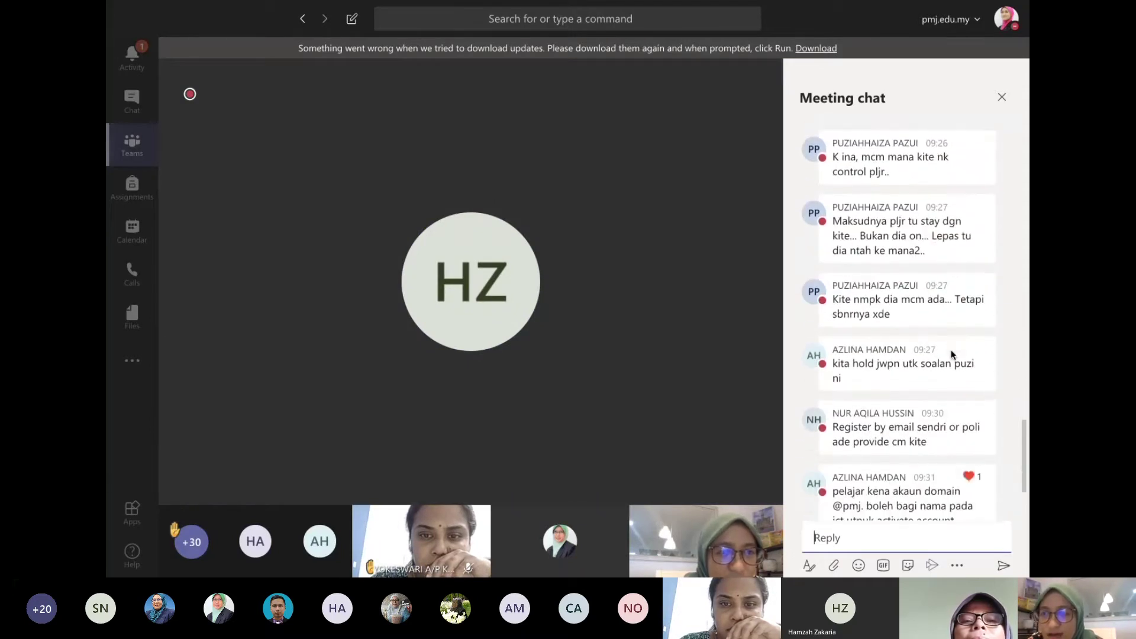
Step: Examine the meeting chat messages asking how to control students and make sure they really stay in the session
mouse_move(951, 354)
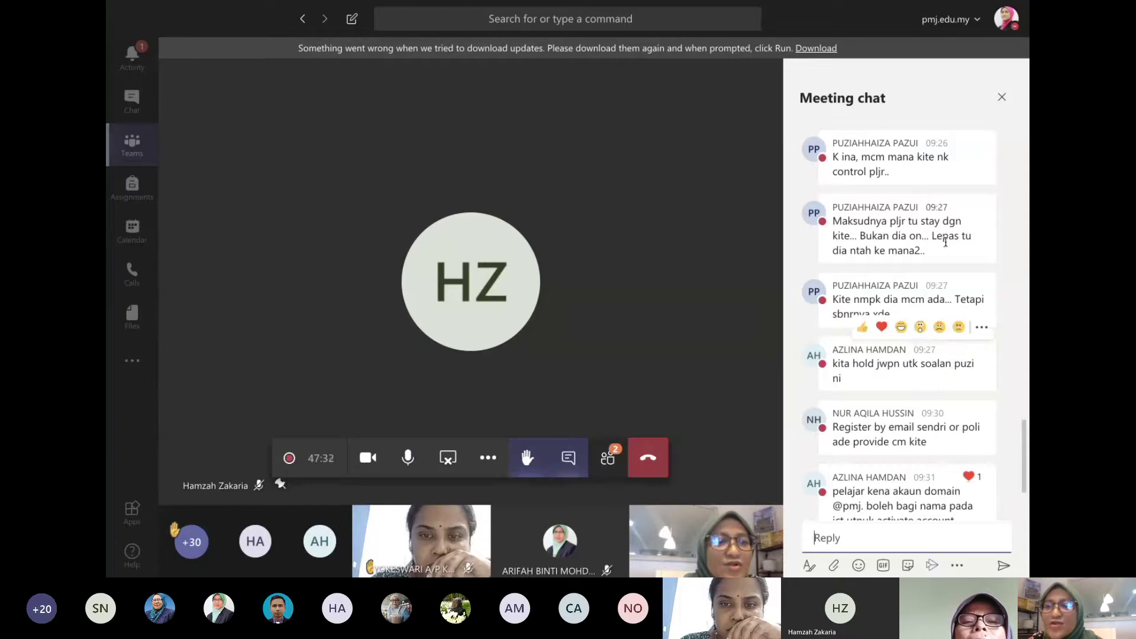
mouse_move(939, 202)
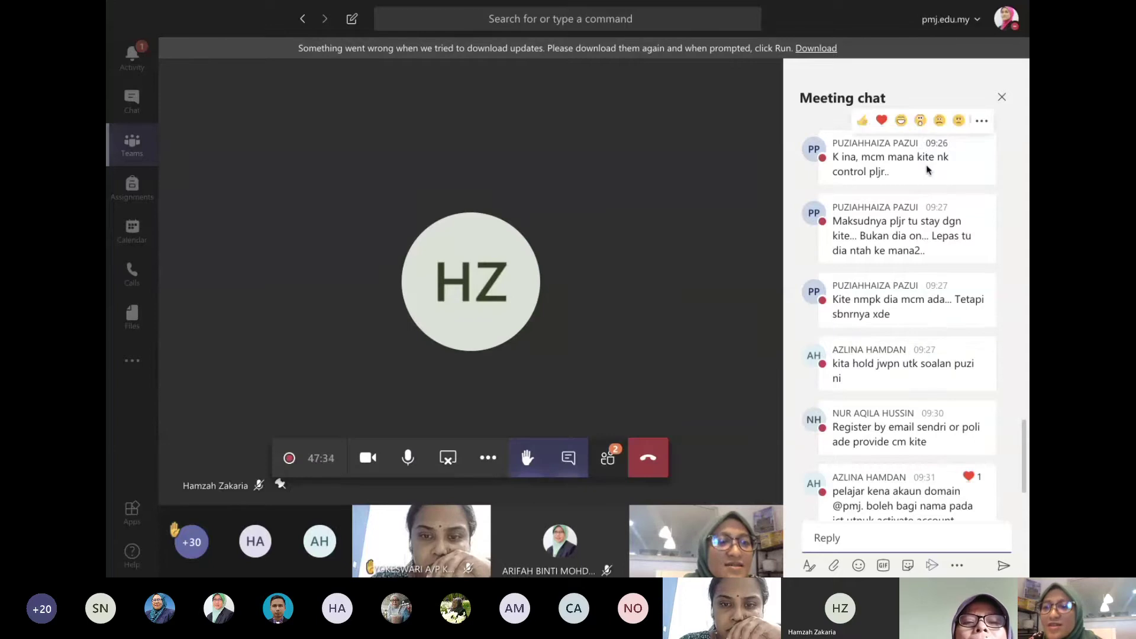
mouse_move(881, 238)
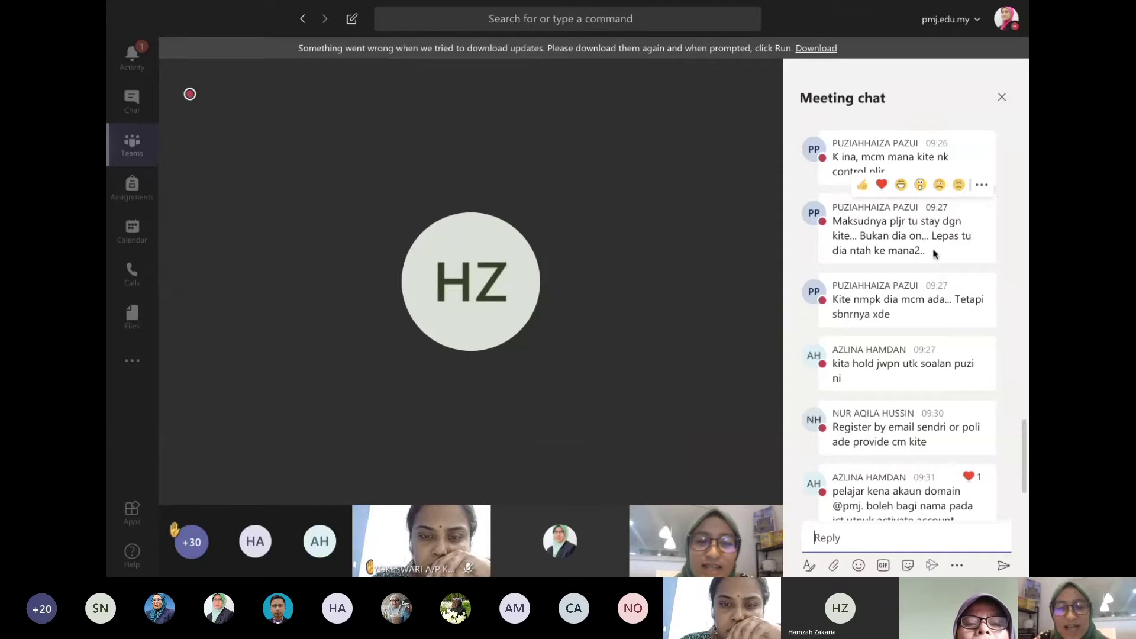
Step: Find a second participant in the meeting's people list and pin that participant alongside the one already pinned
mouse_move(736, 452)
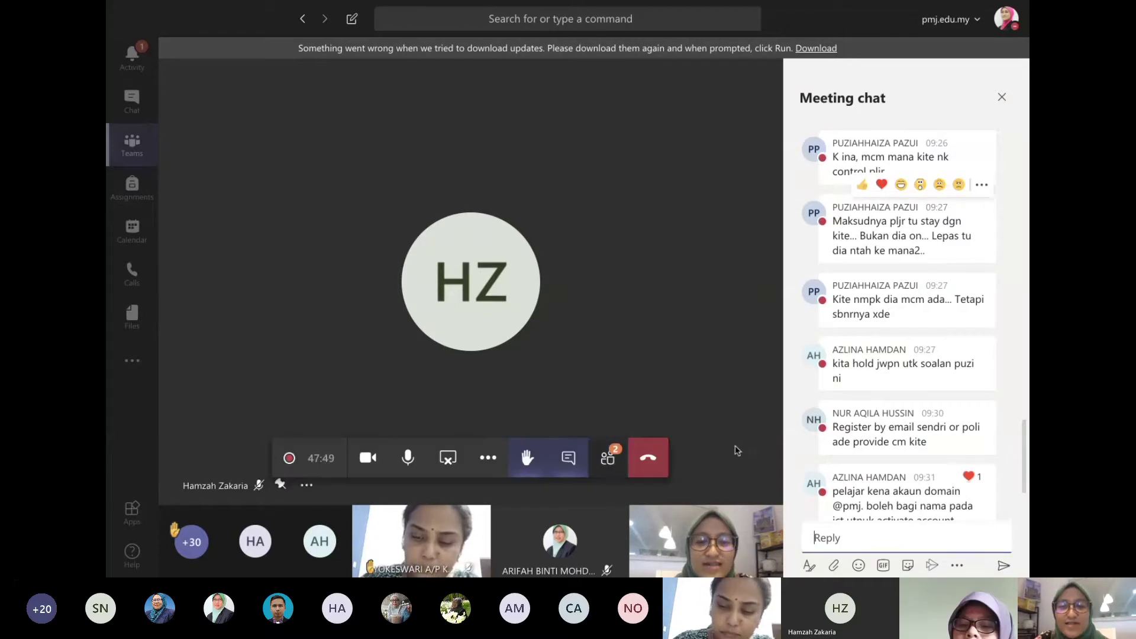
left_click(608, 459)
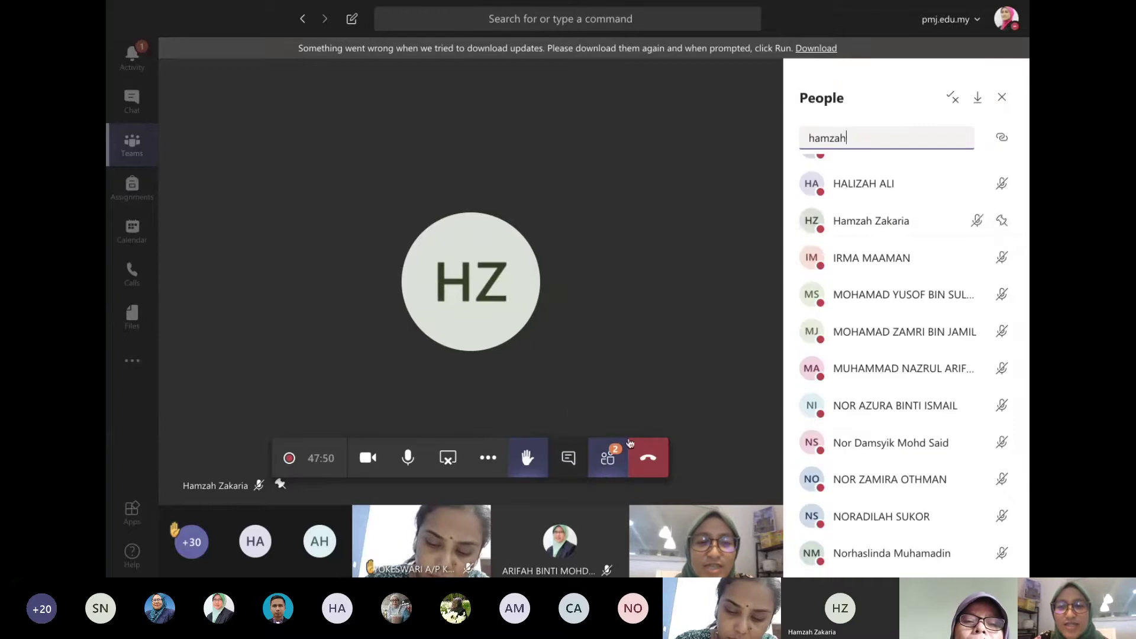
left_click(1002, 93)
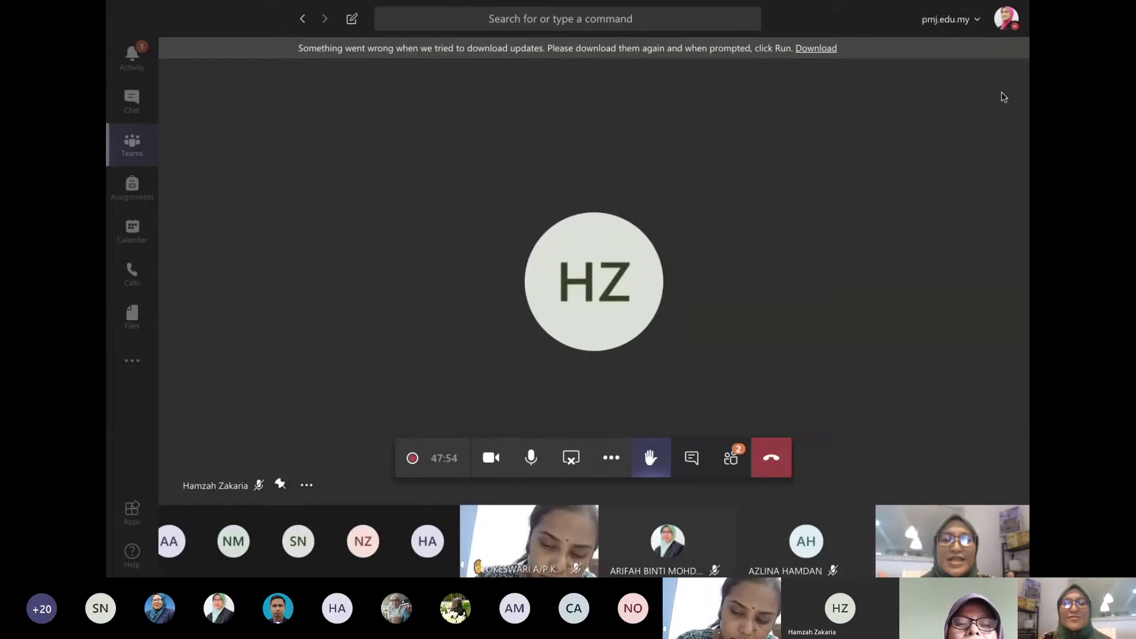
left_click(732, 459)
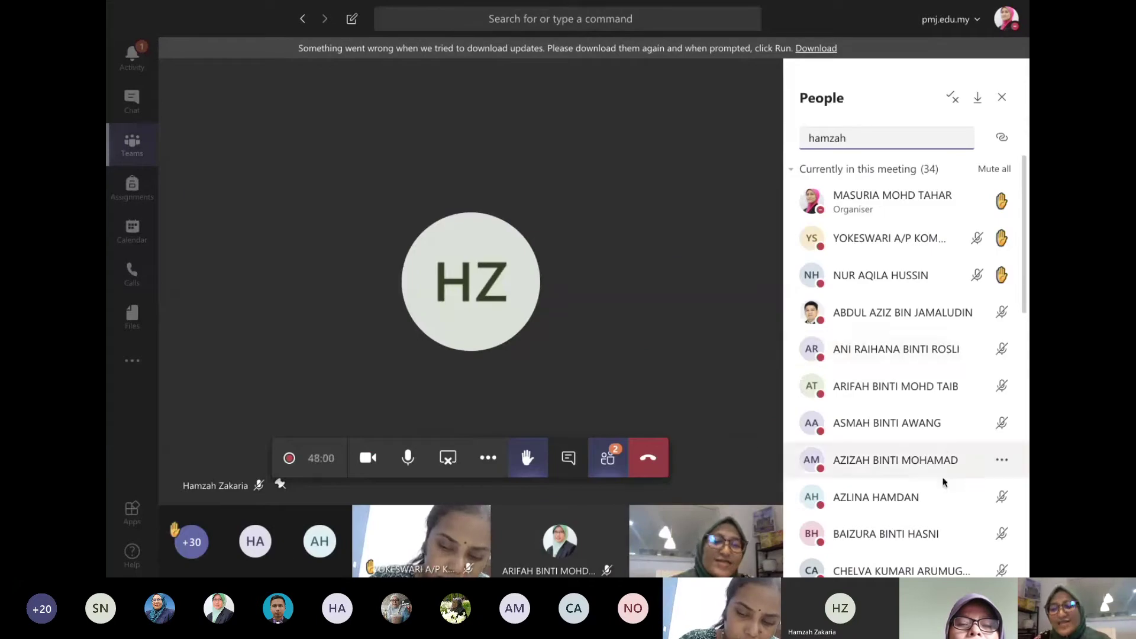
scroll(943, 489, "down", 3)
scroll(943, 488, "down", 2)
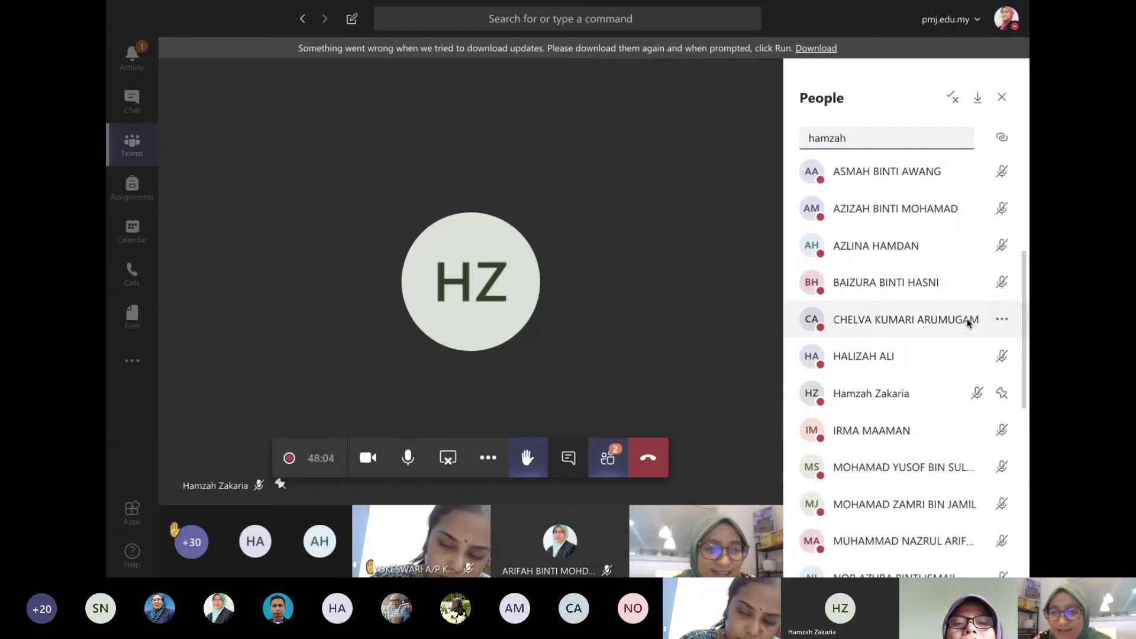
left_click(993, 323)
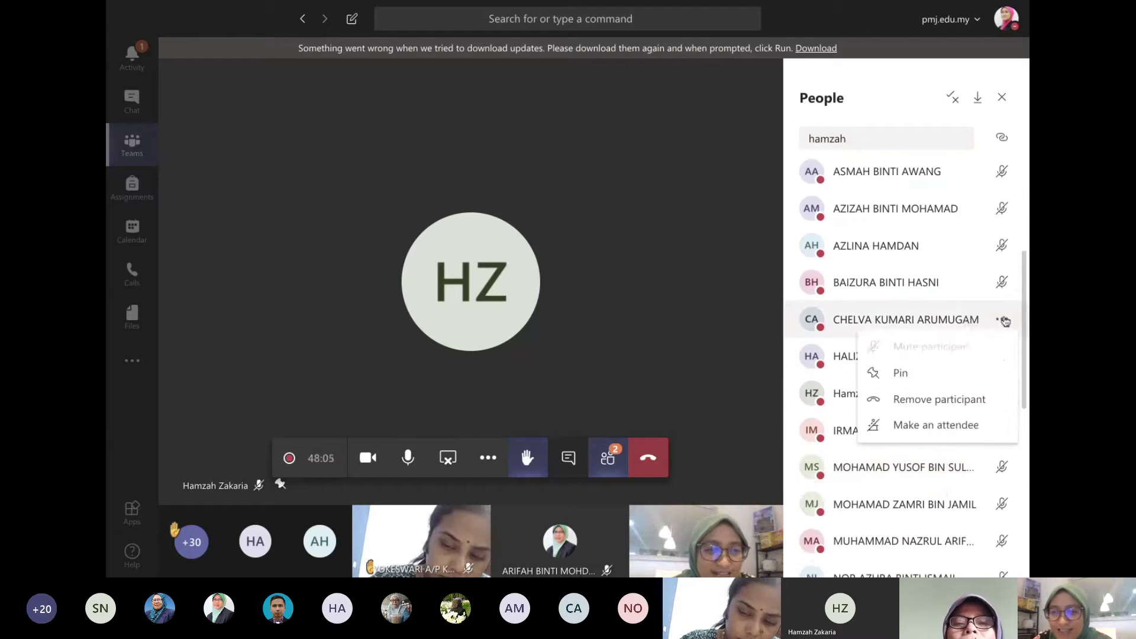
left_click(980, 370)
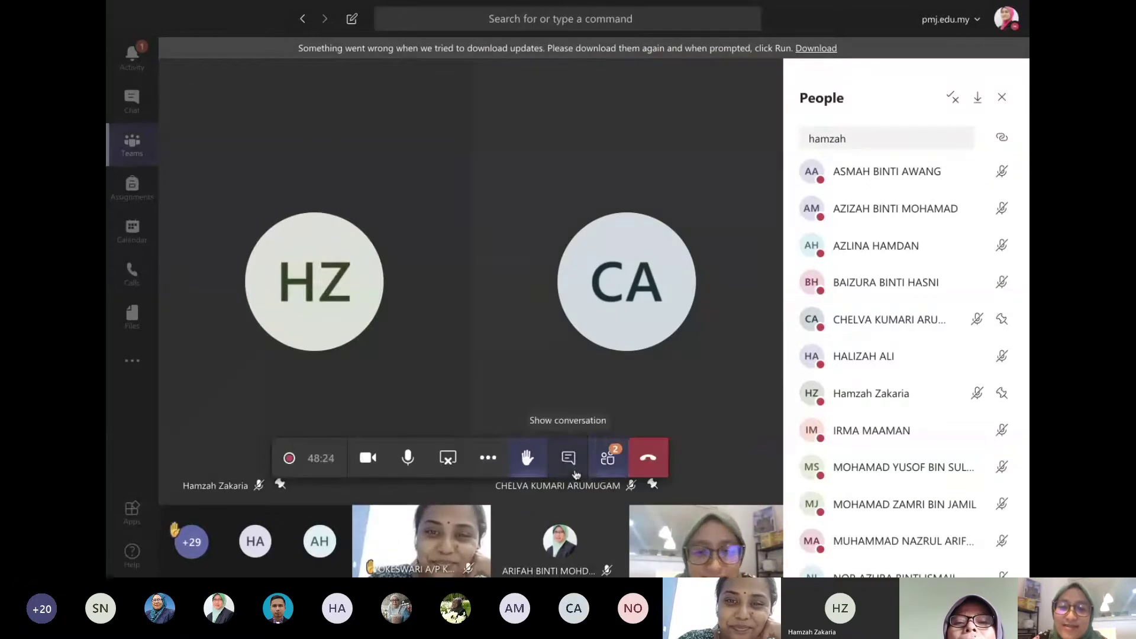
Step: Return to the meeting chat and read the newest messages about student accounts
left_click(577, 473)
scroll(882, 420, "down", 2)
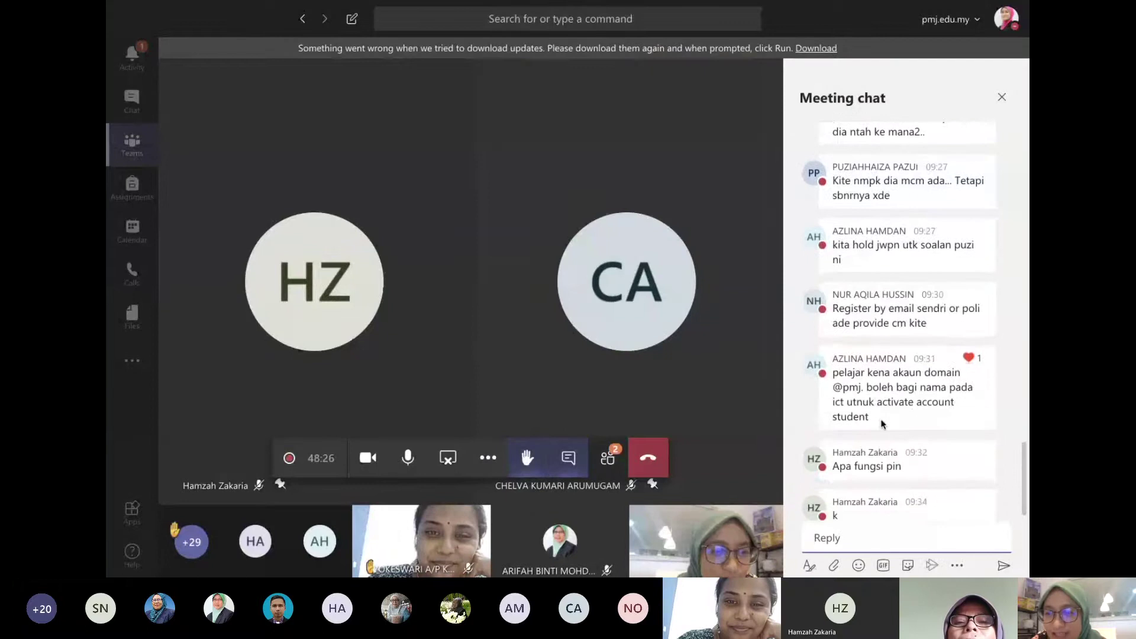
scroll(882, 424, "down", 1)
mouse_move(883, 423)
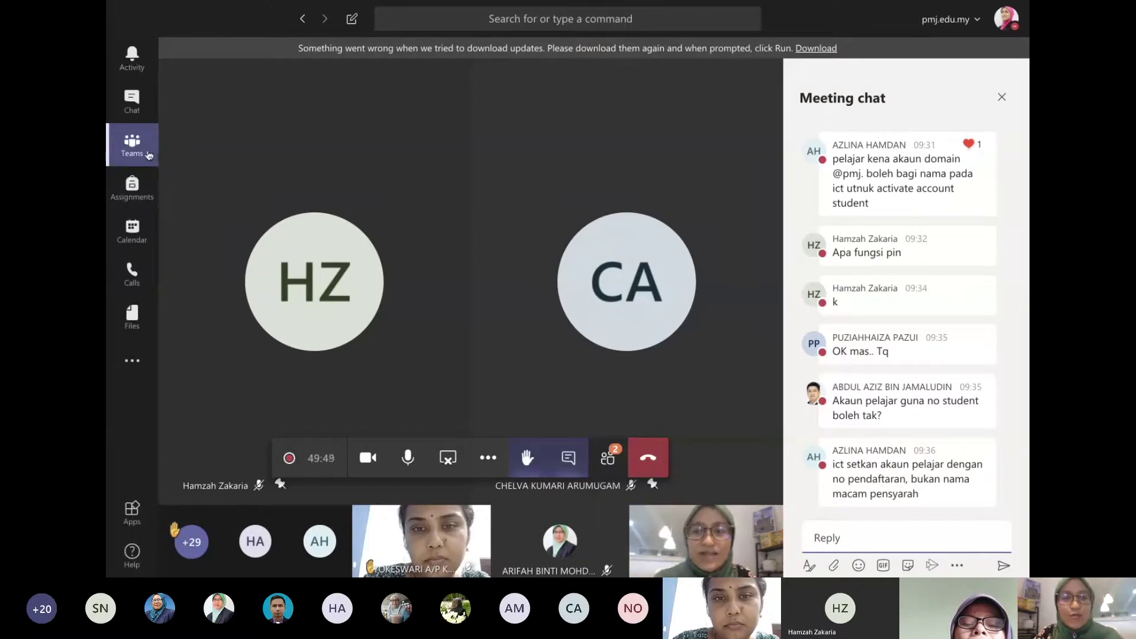
left_click(1002, 97)
left_click(731, 457)
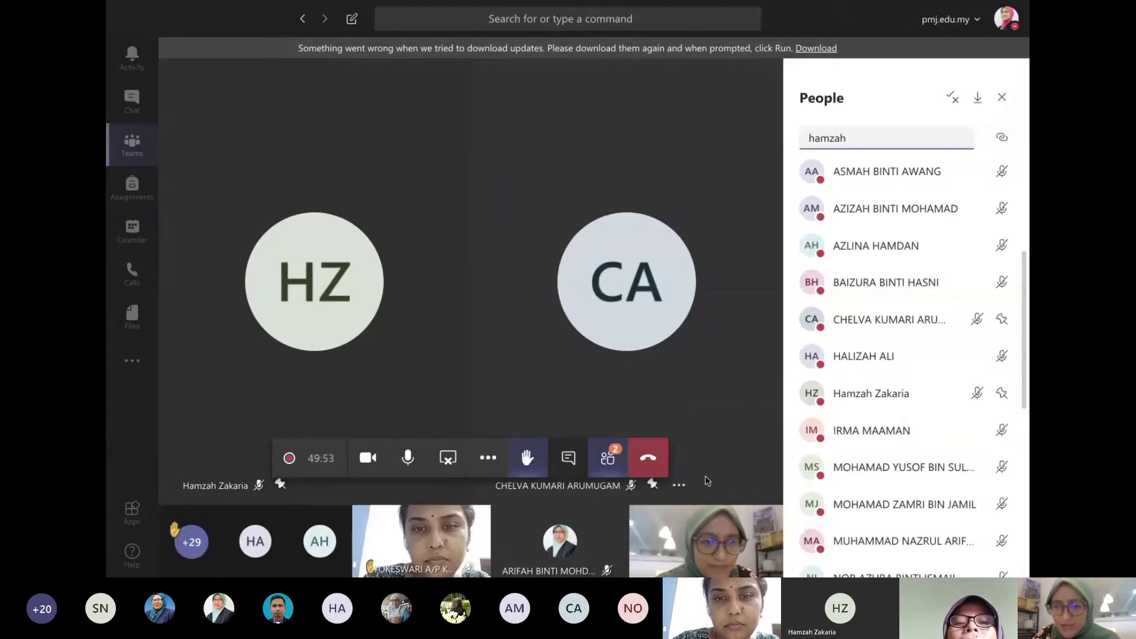
left_click(575, 463)
mouse_move(921, 454)
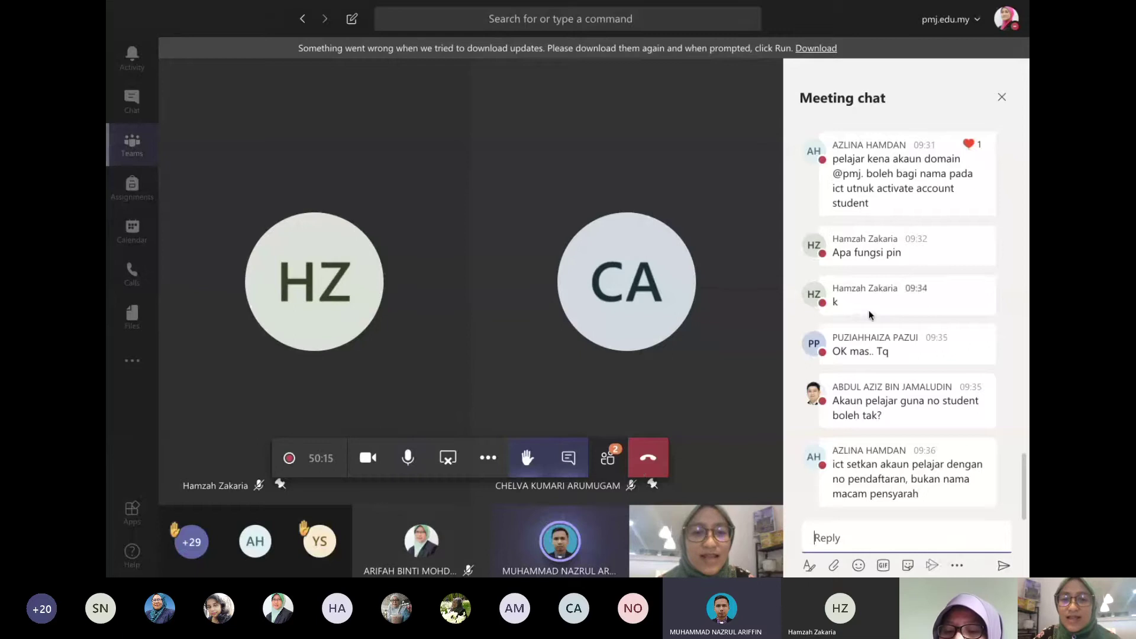
Step: Show the options available for the second pinned participant in the people list and look through the list of attendees
left_click(608, 458)
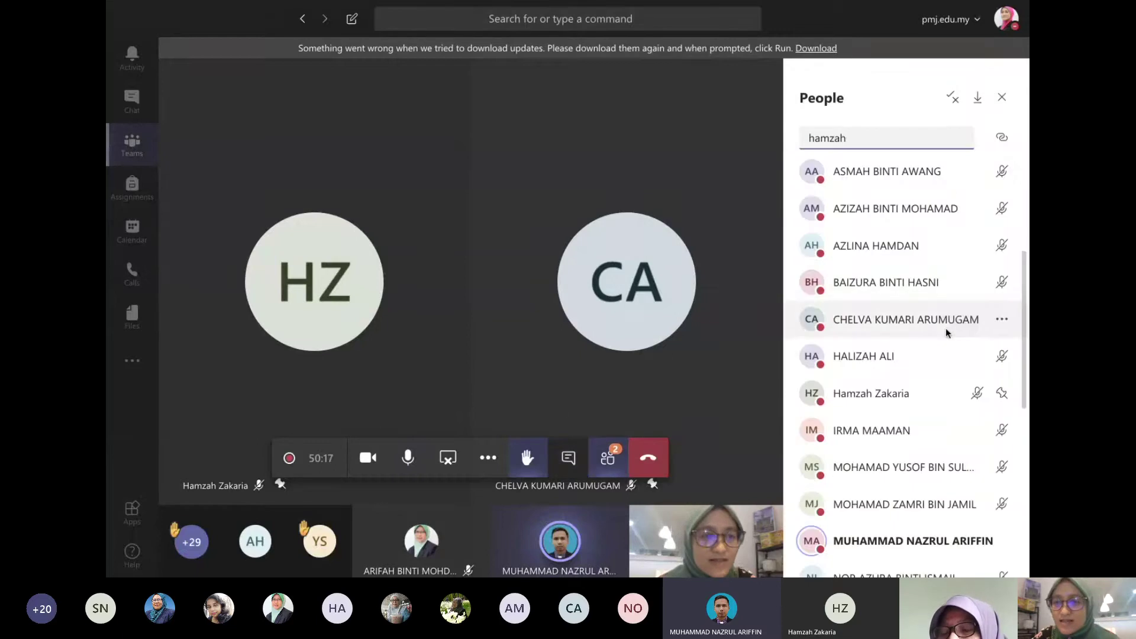
left_click(1001, 321)
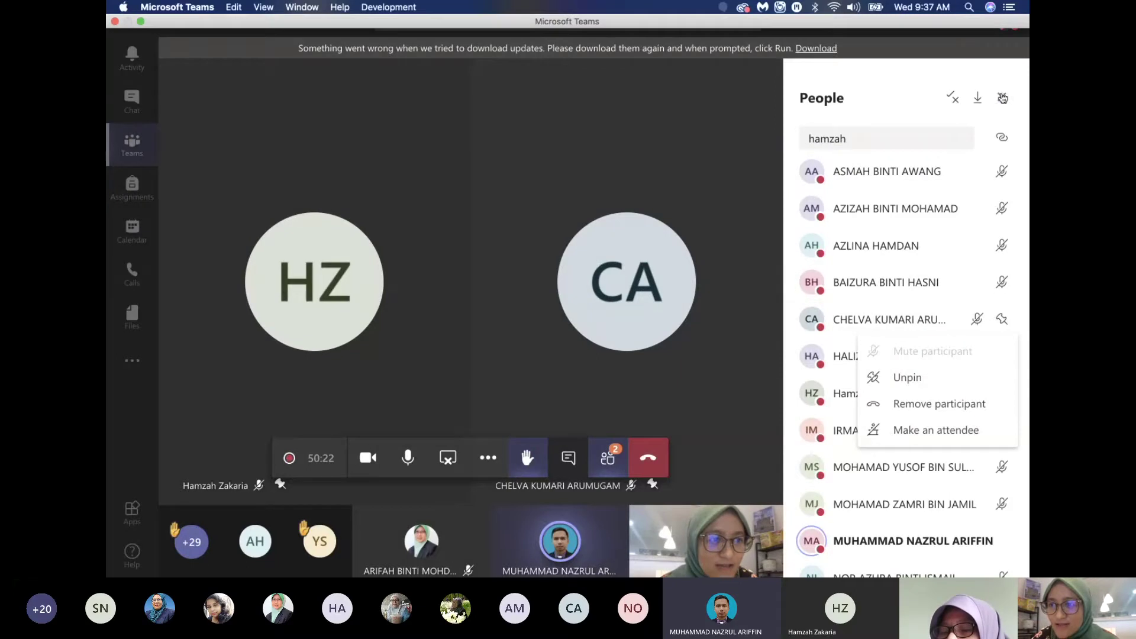
scroll(997, 503, "down", 3)
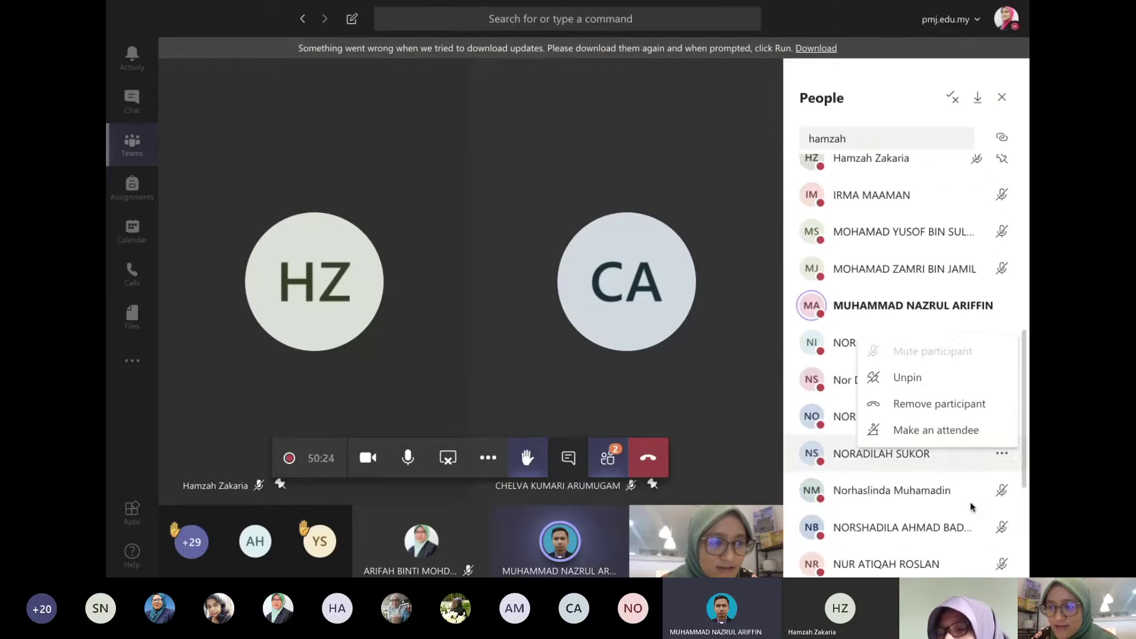
scroll(970, 507, "up", 5)
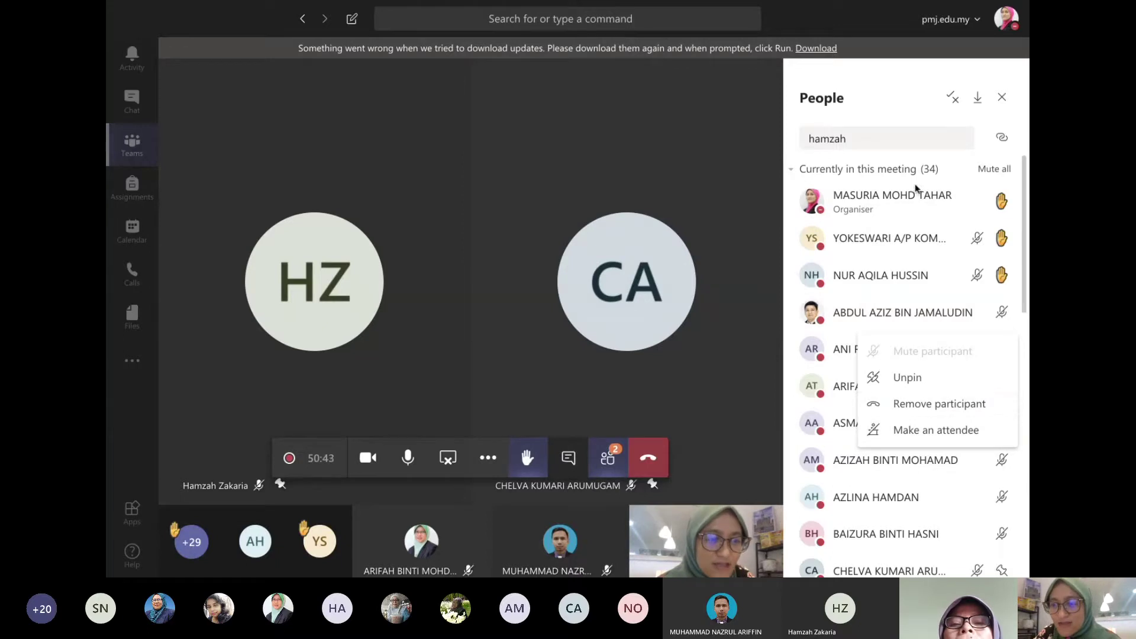
scroll(915, 272, "down", 1)
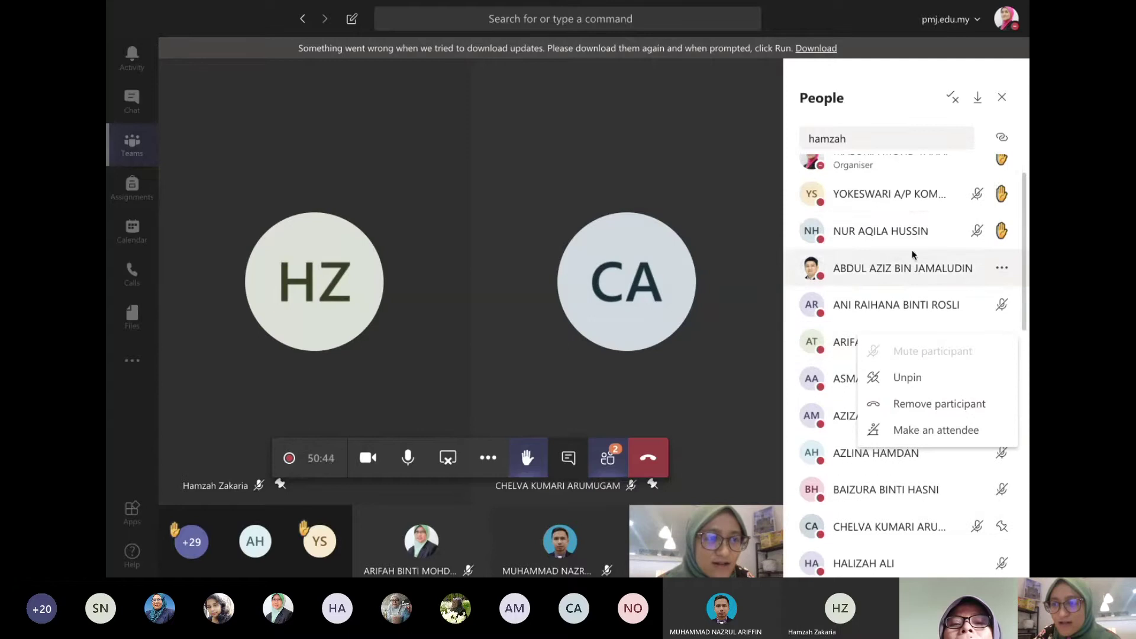
Step: Try Make an attendee on a participant with a raised hand, cancel the change, and show another raised-hand participant's options
left_click(1006, 198)
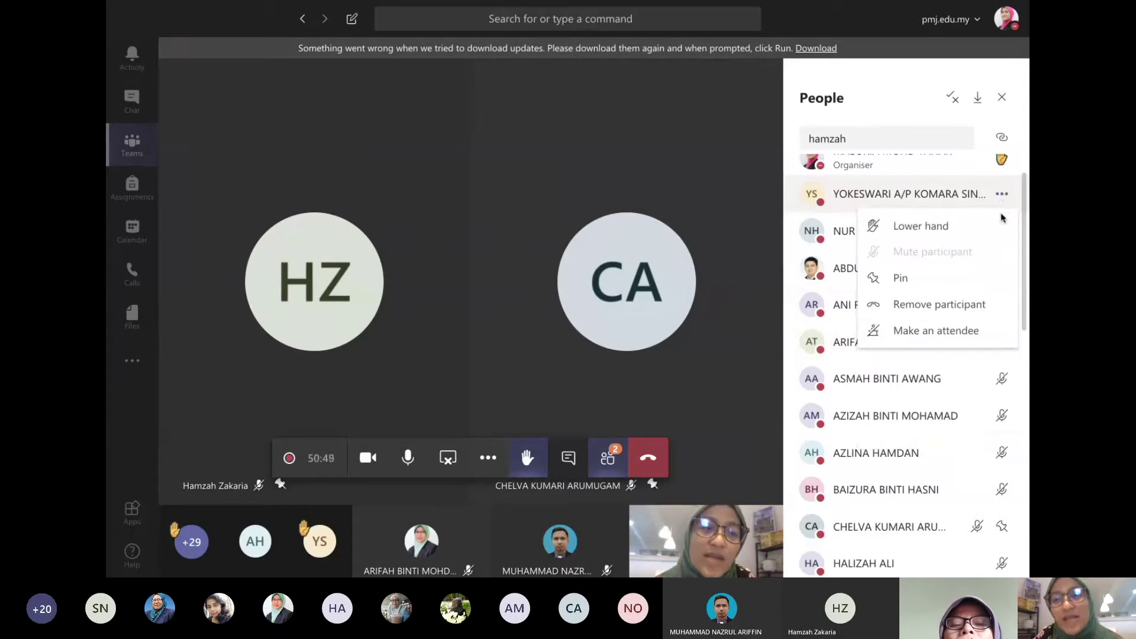
left_click(955, 332)
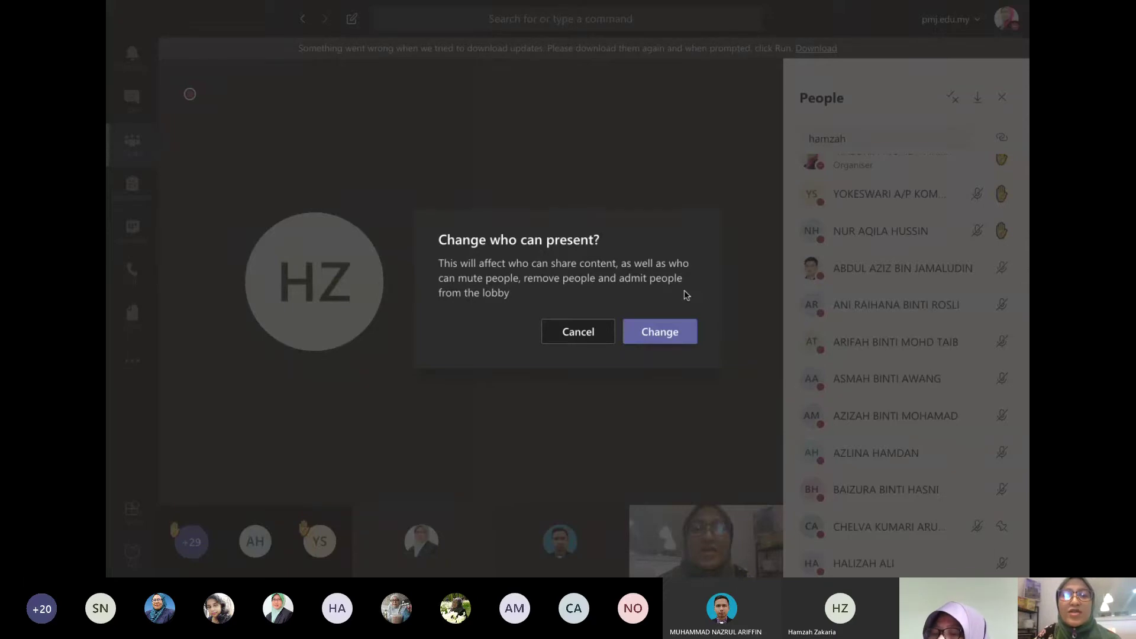
left_click(586, 333)
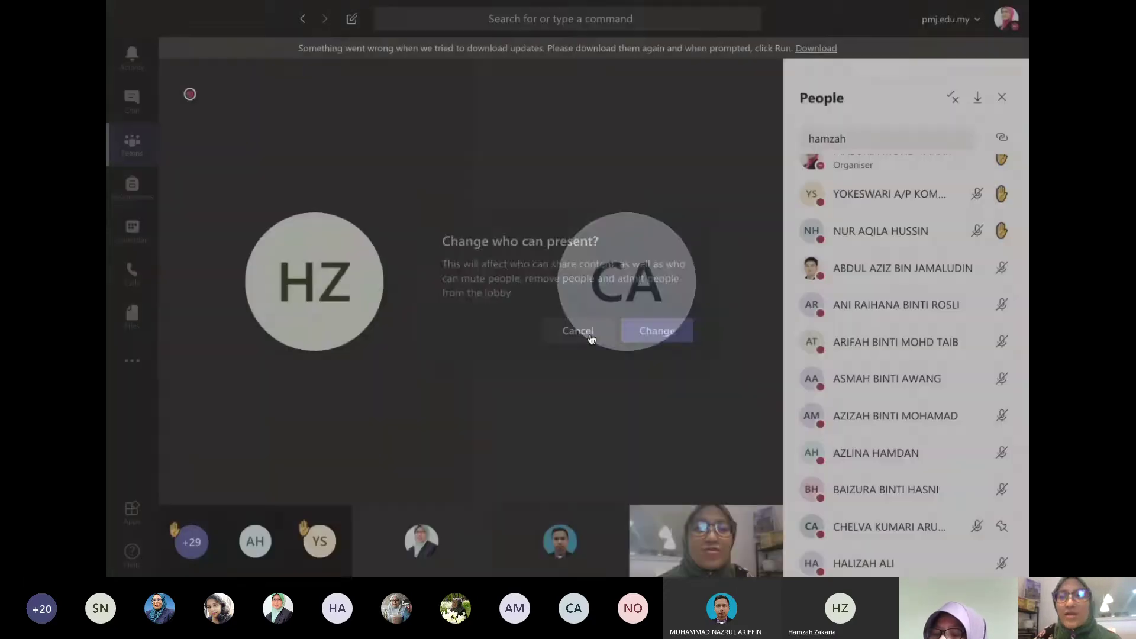
mouse_move(1004, 197)
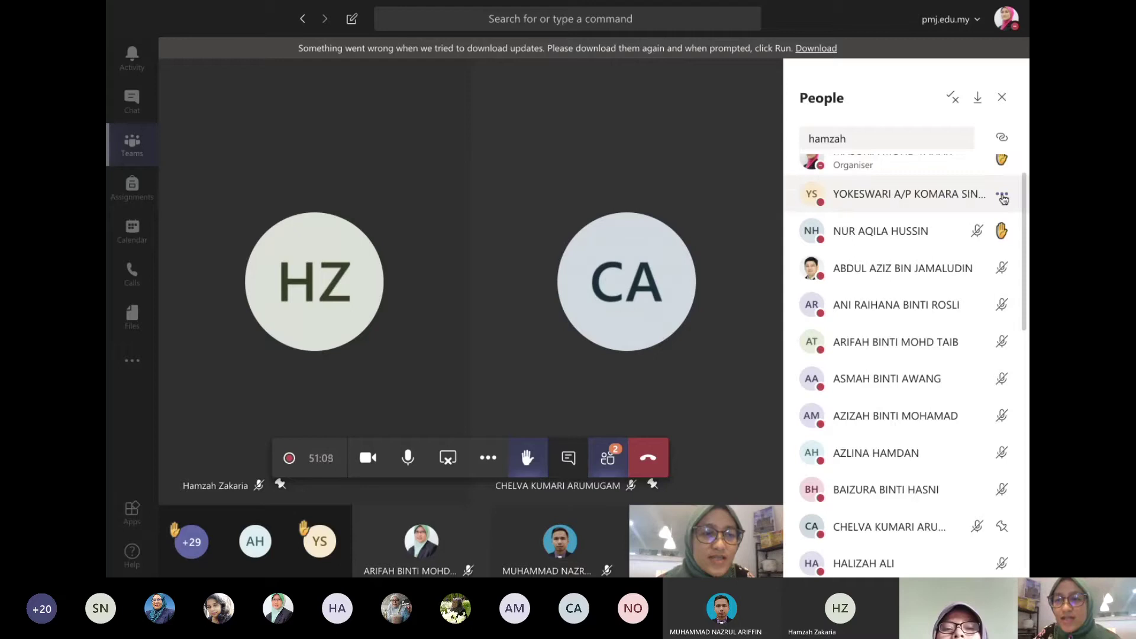
left_click(1002, 232)
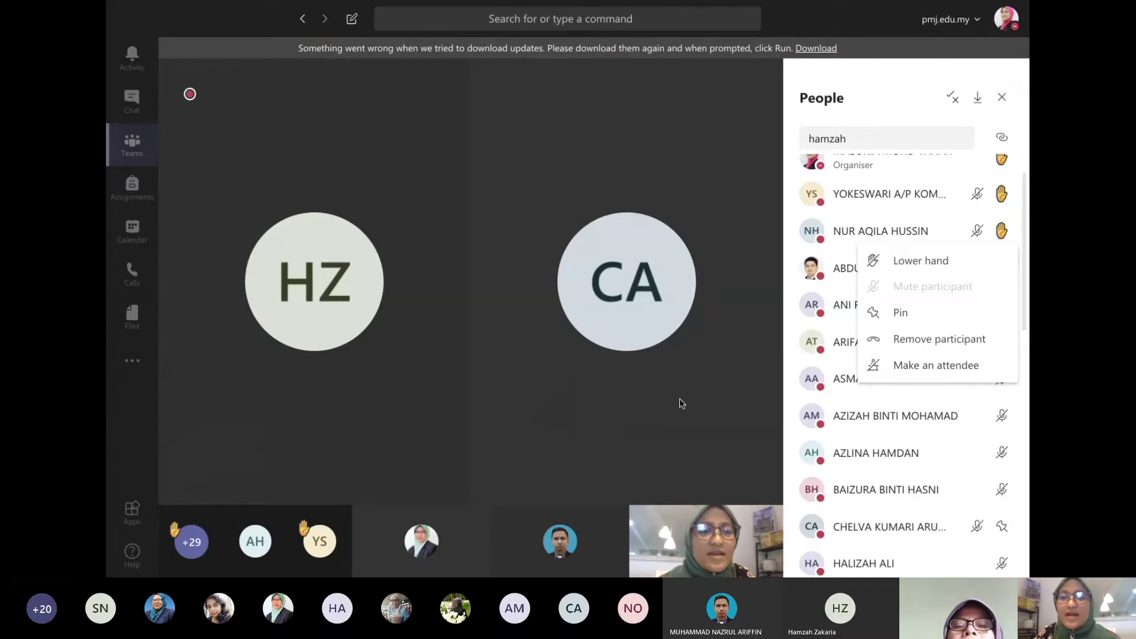
Step: Open the DFN 6033 -OPEN SOURCE SERVER class team from the all-teams overview and look at its General channel's options
left_click(119, 147)
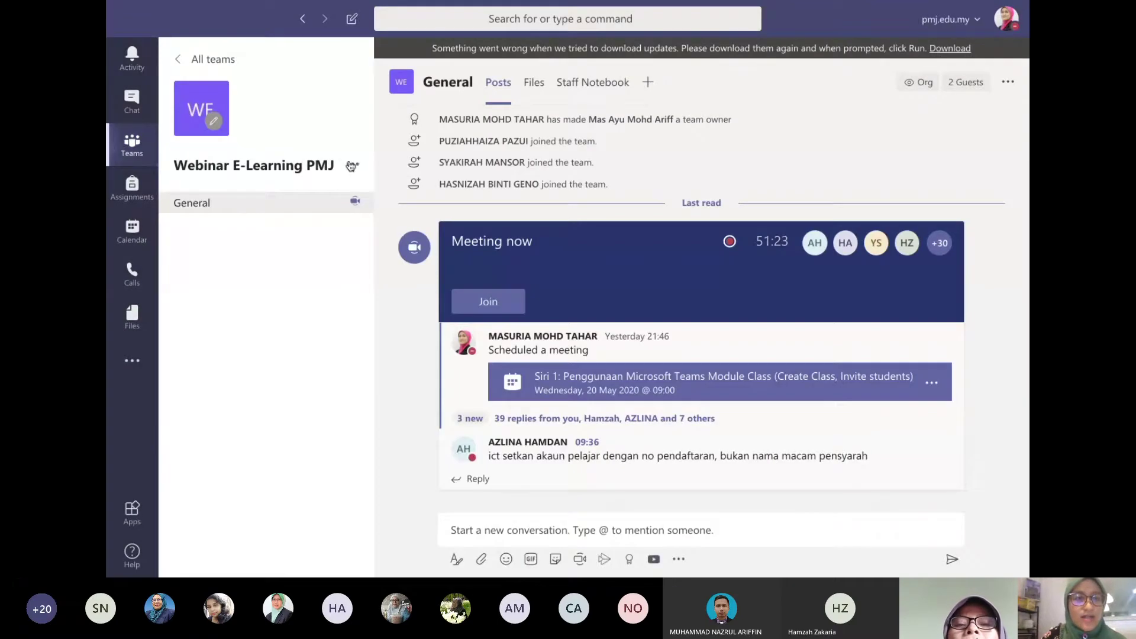
left_click(193, 59)
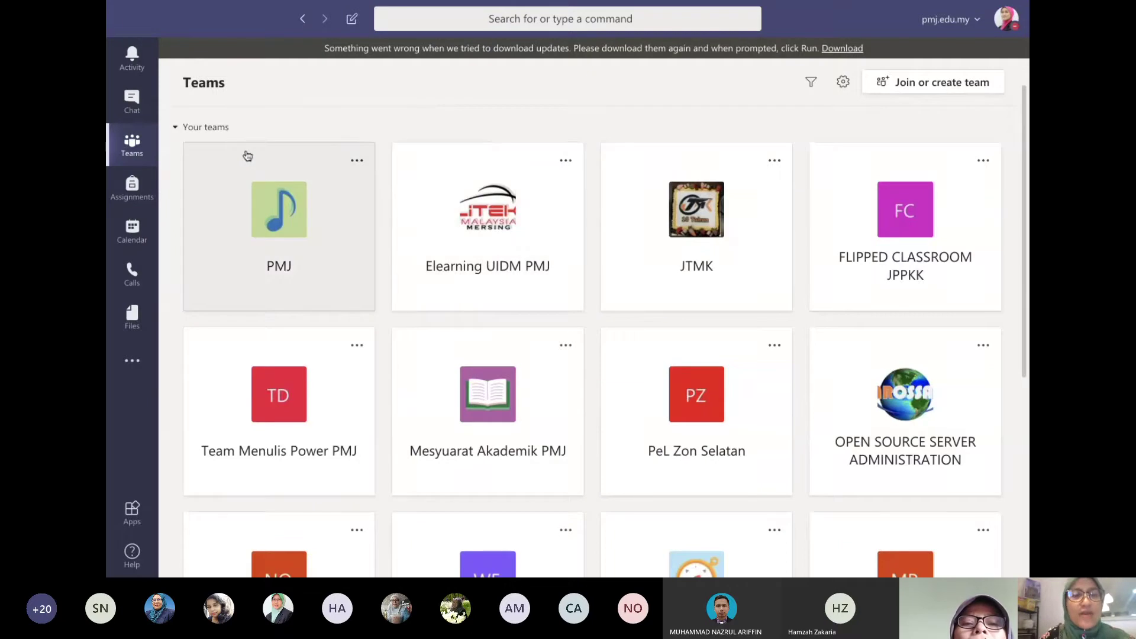
scroll(769, 249, "down", 5)
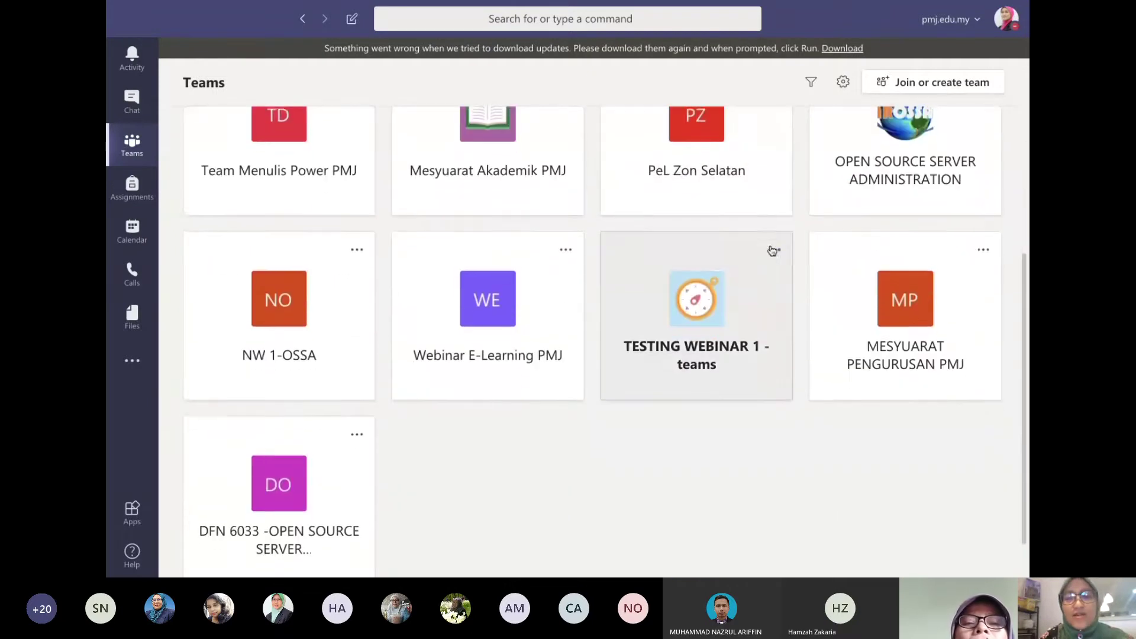
scroll(770, 249, "down", 2)
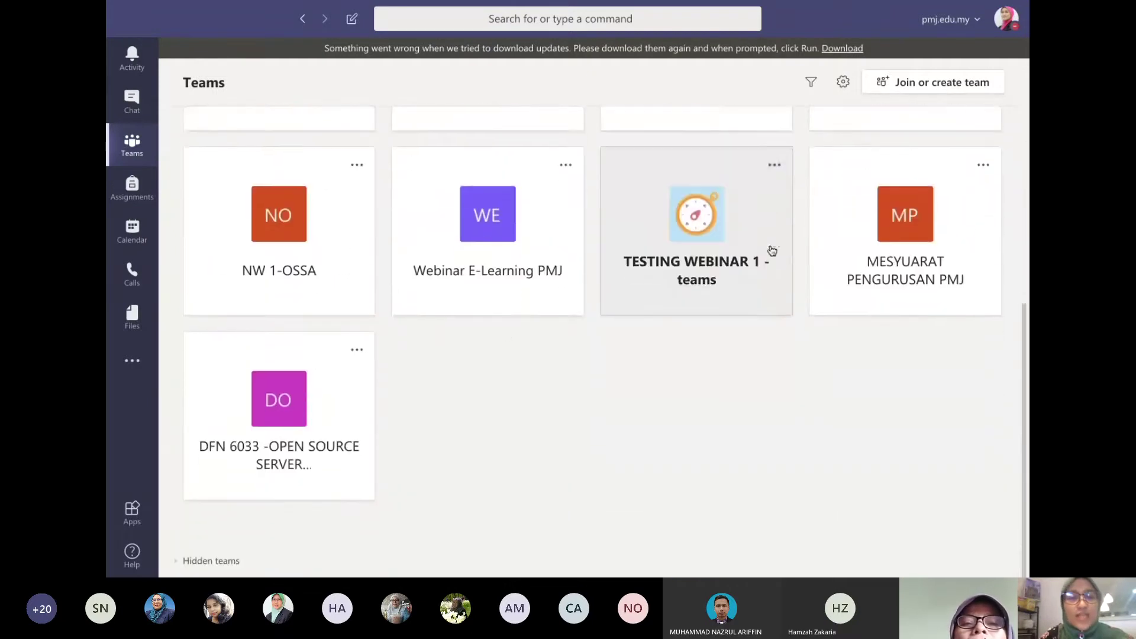
left_click(311, 437)
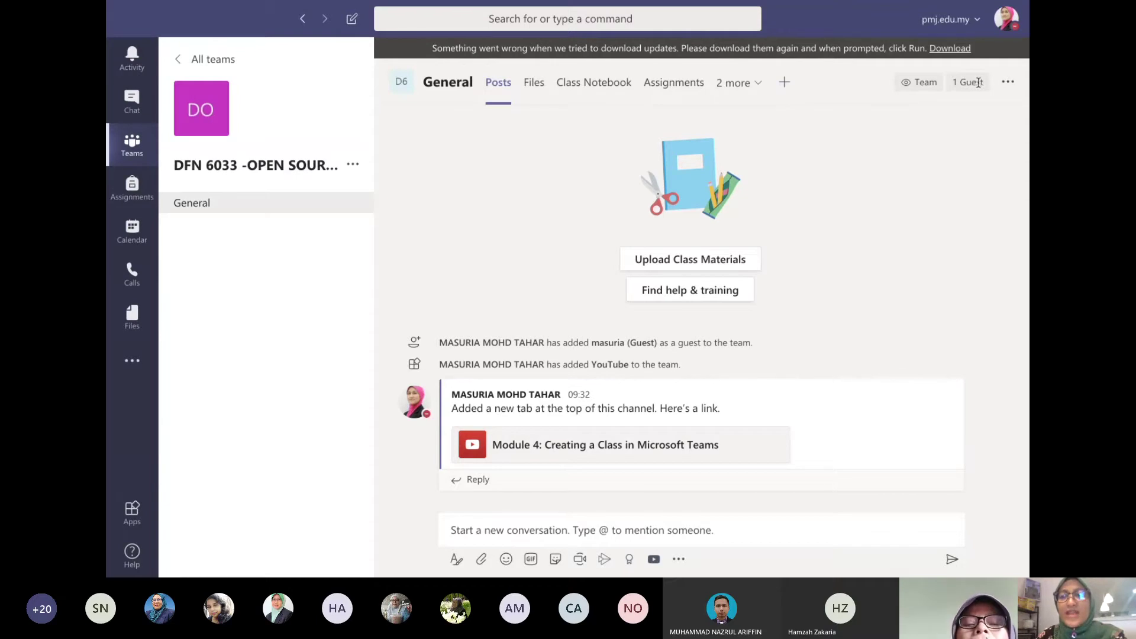
left_click(1008, 82)
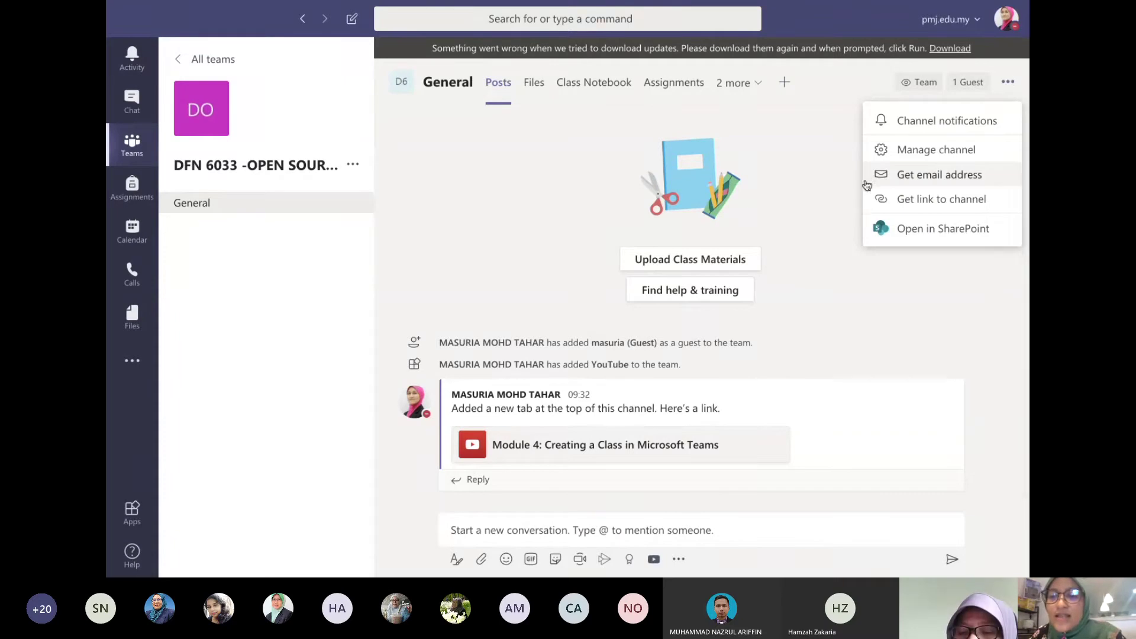
left_click(808, 258)
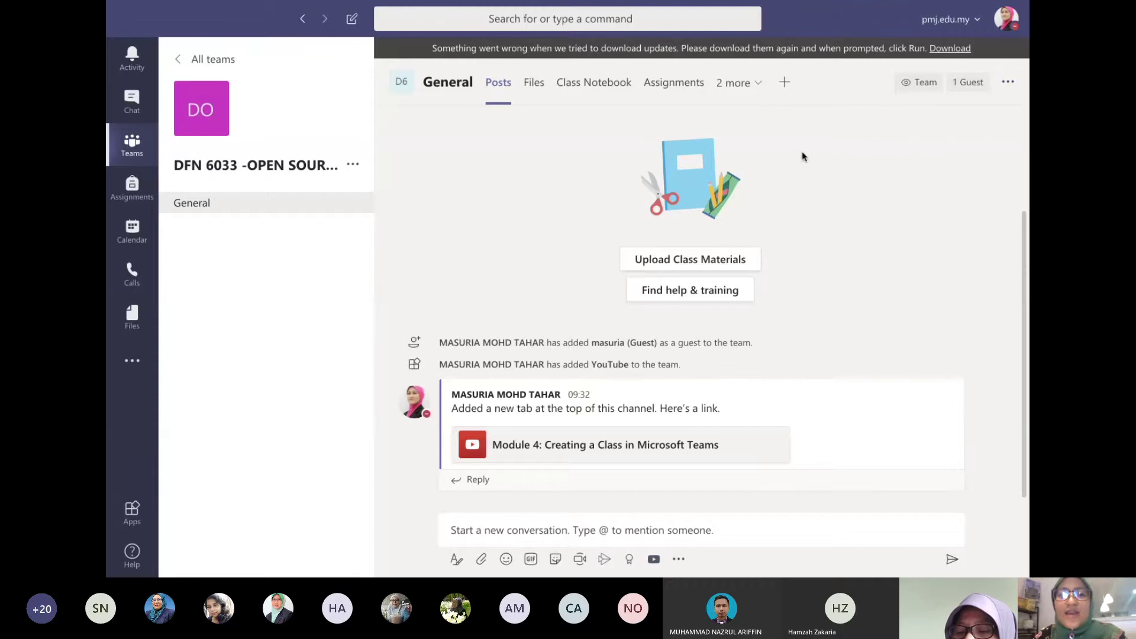
Step: Open the management page of the DFN 6033 class team at its members list
mouse_move(666, 383)
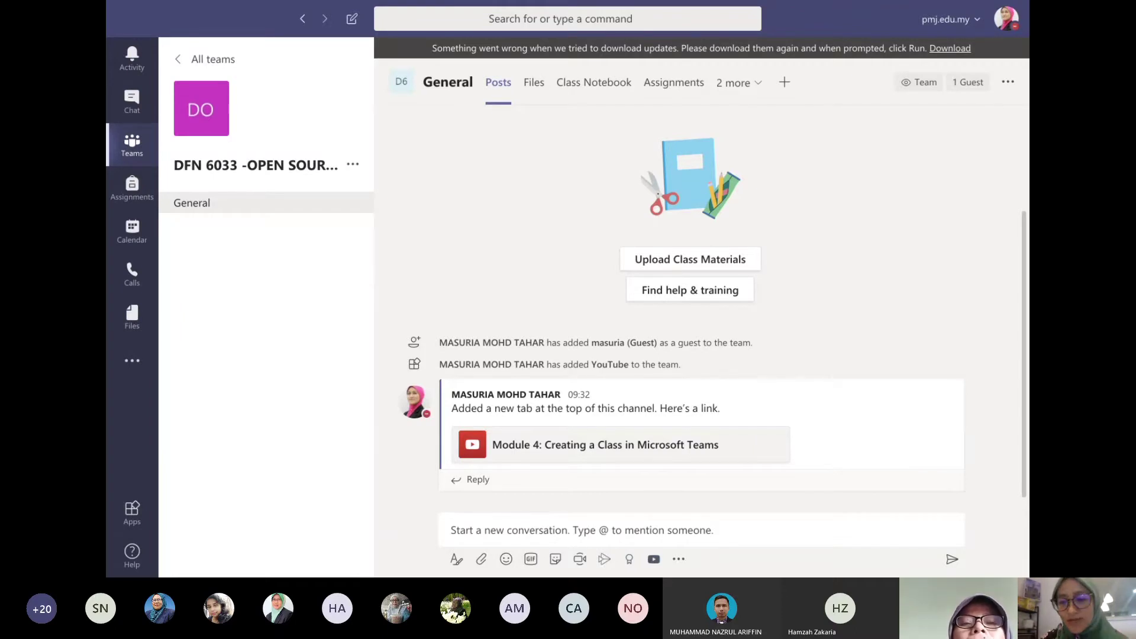
key("ctrl+Up")
left_click(786, 566)
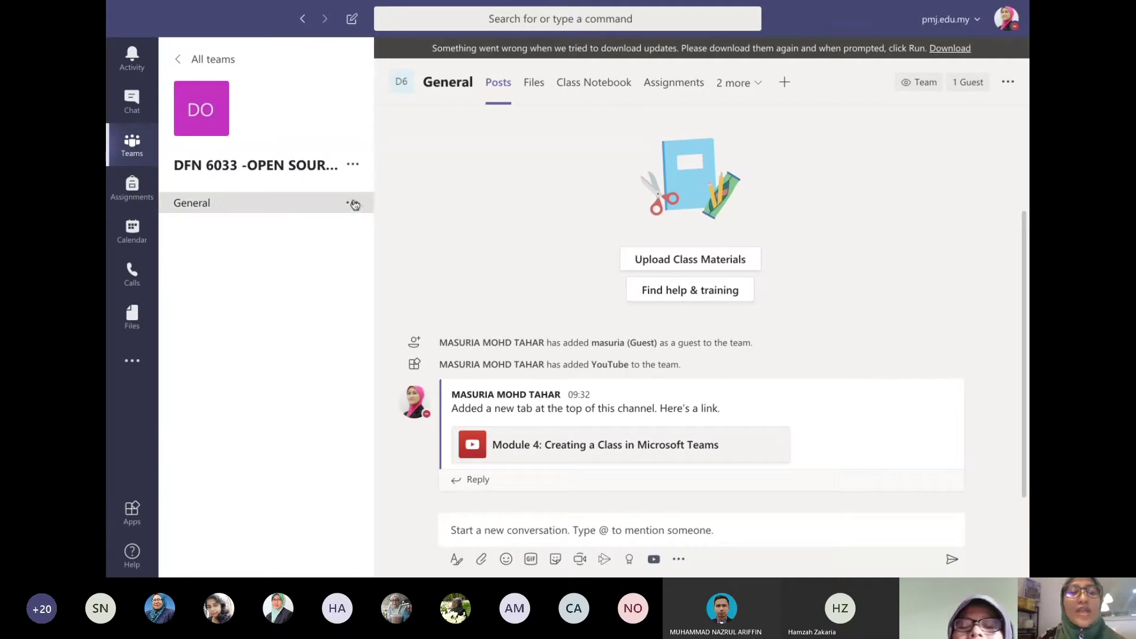
left_click(353, 166)
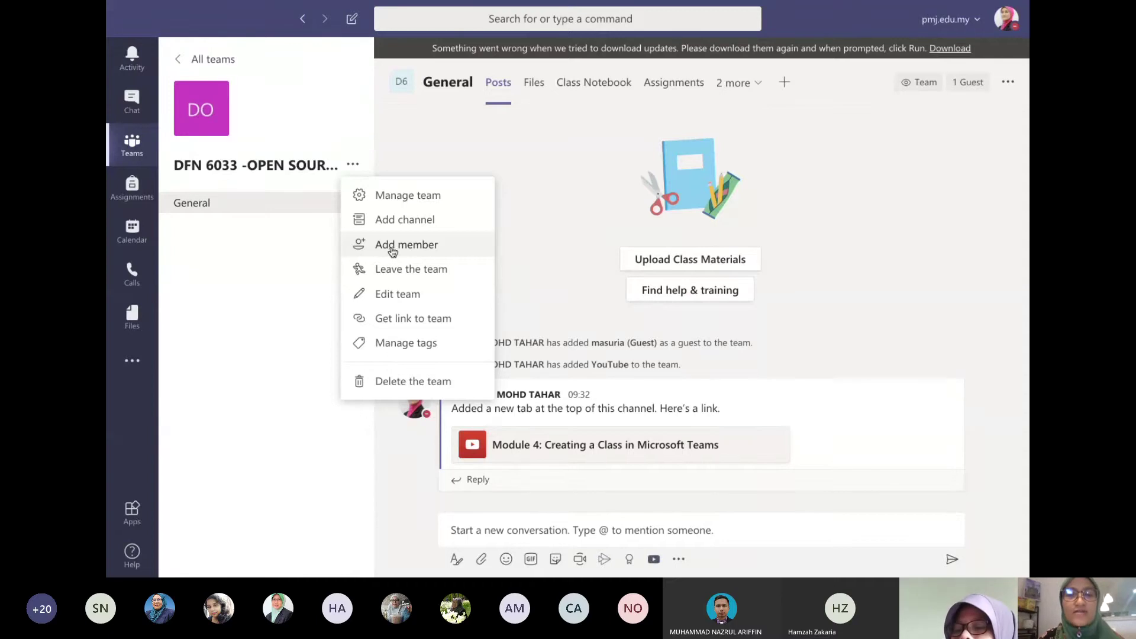
left_click(422, 199)
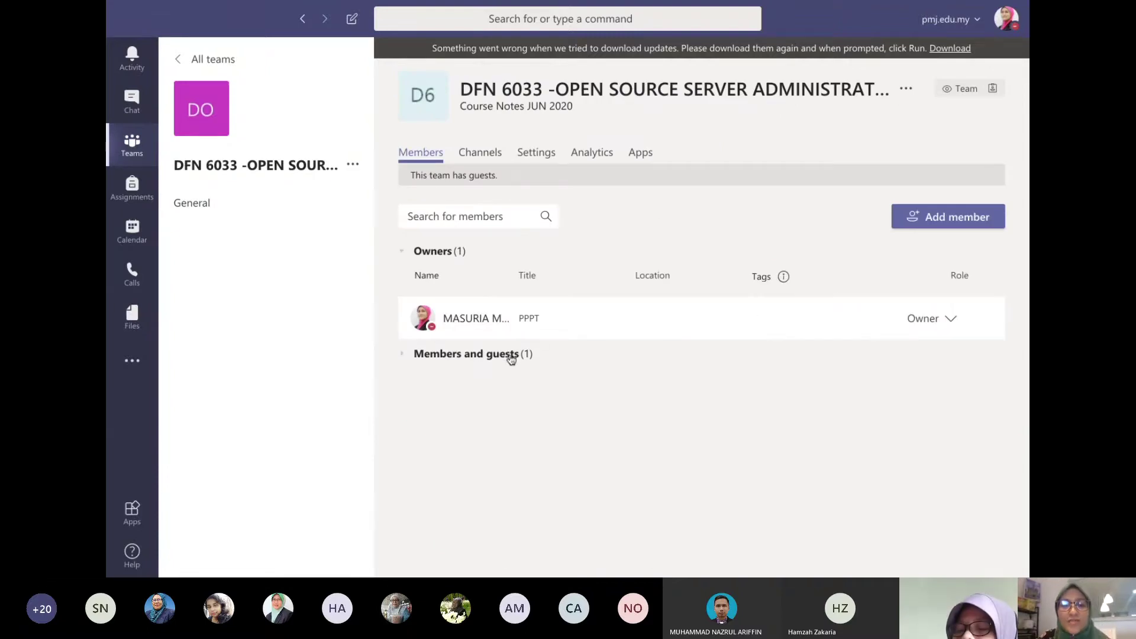
Step: Expand the members and guests list and try to change the Mute students setting
left_click(511, 355)
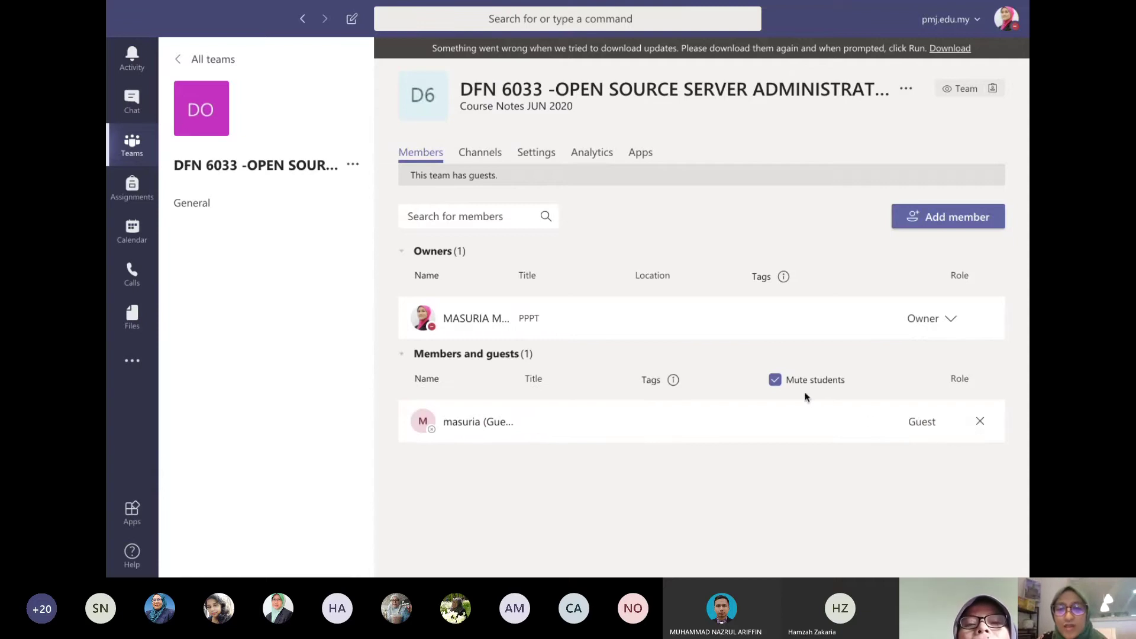
left_click(775, 381)
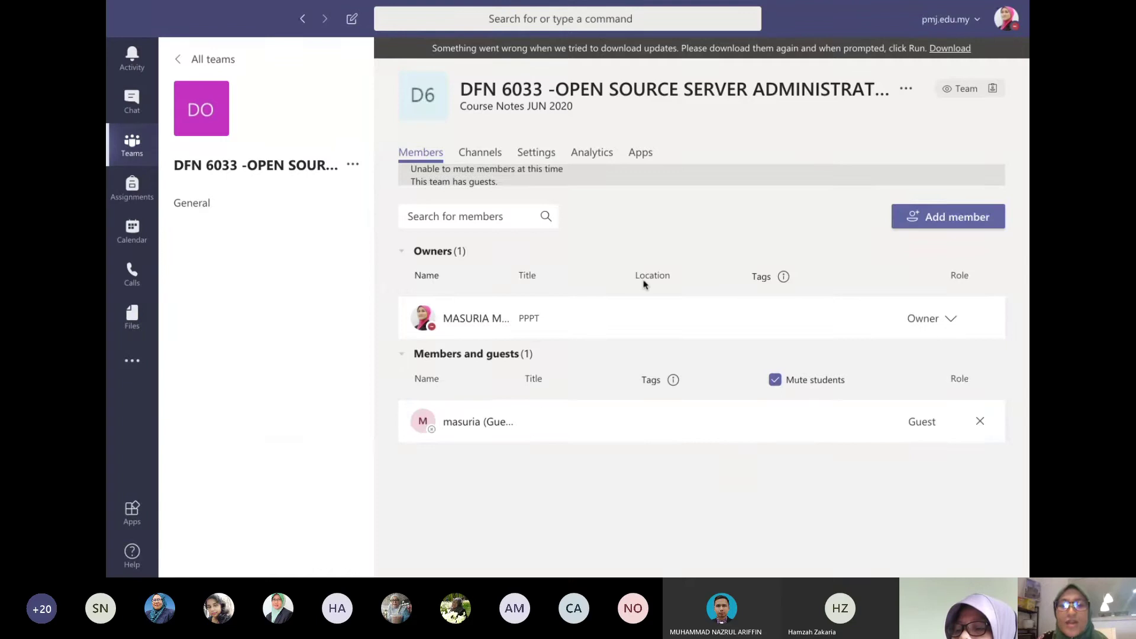
Step: Start adding a student to the team, try searches with a partial name and with 25, and clear each search
left_click(938, 220)
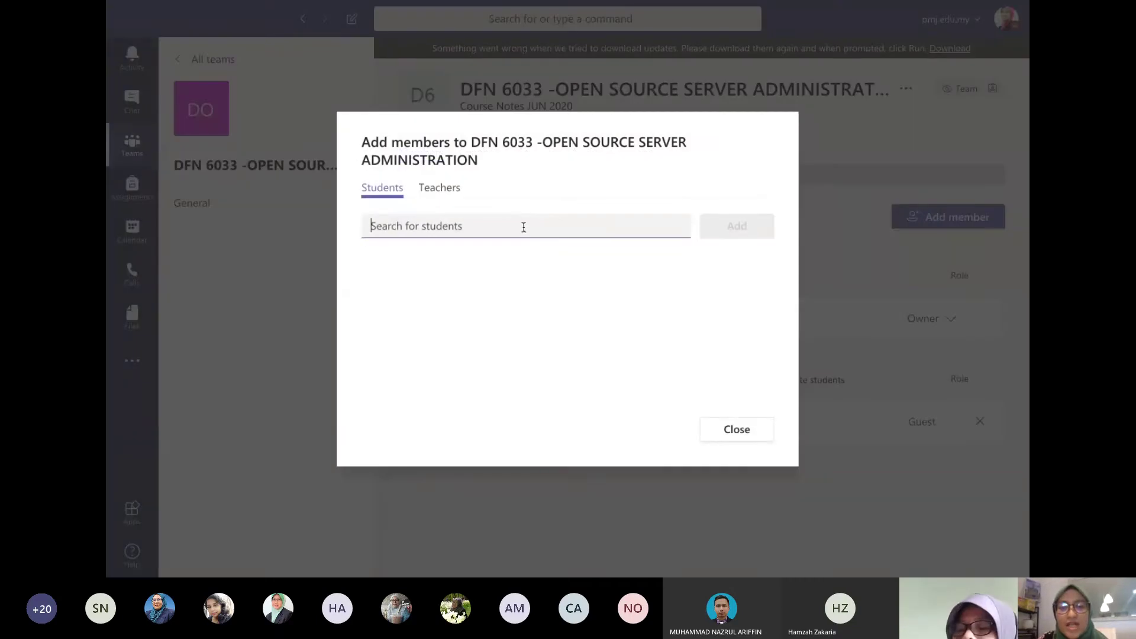
type("mas")
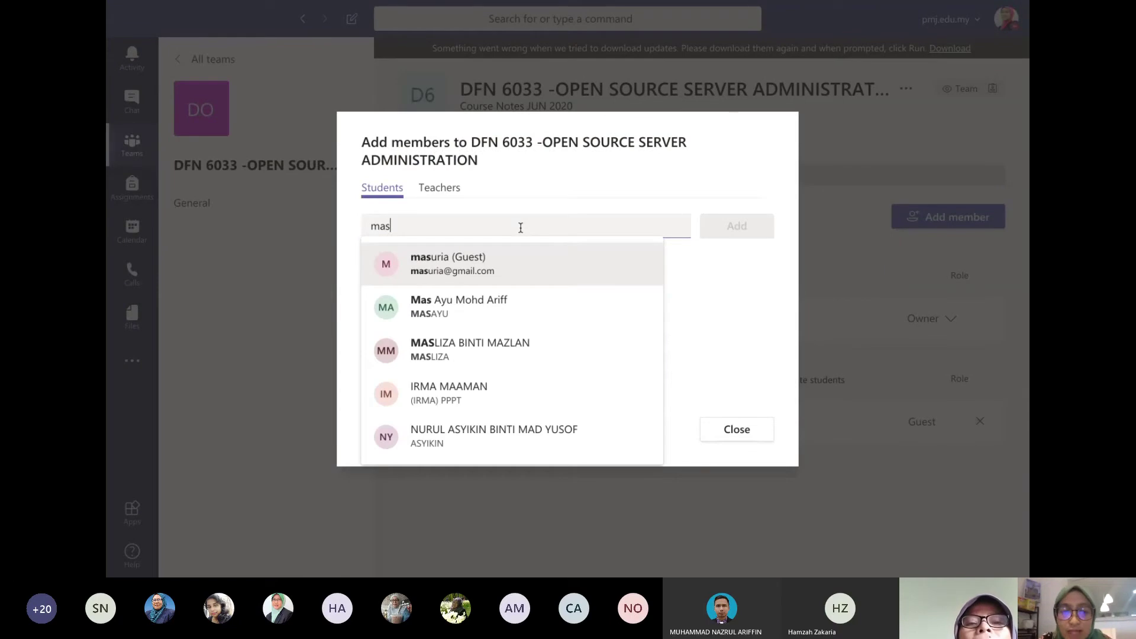
key("BackSpace")
key("BackSpace")
key("BackSpace")
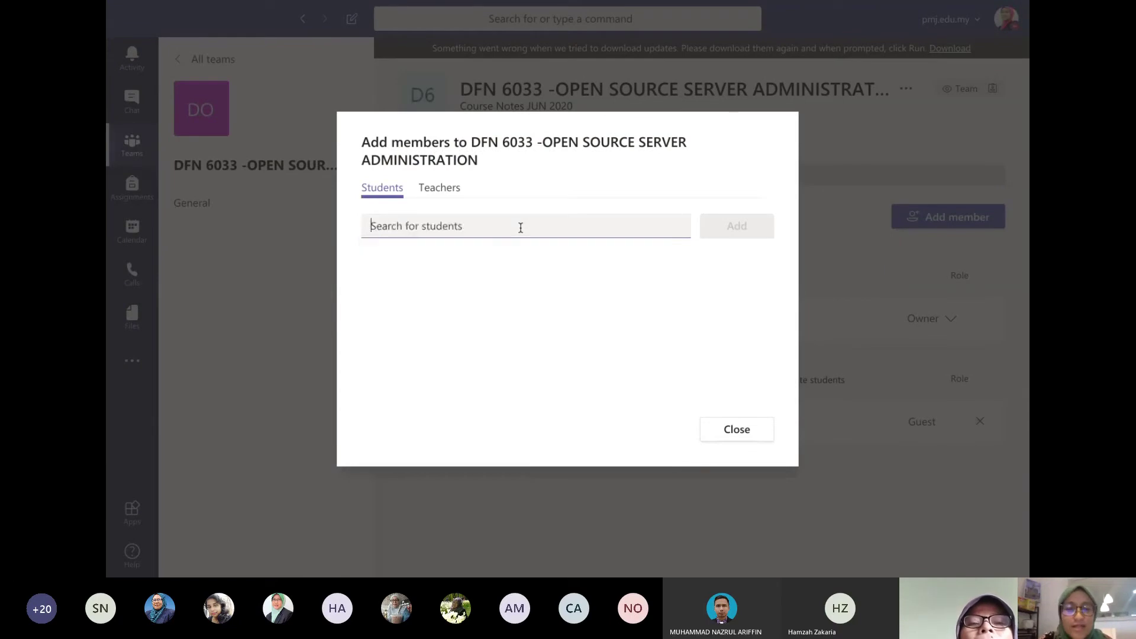
type("2")
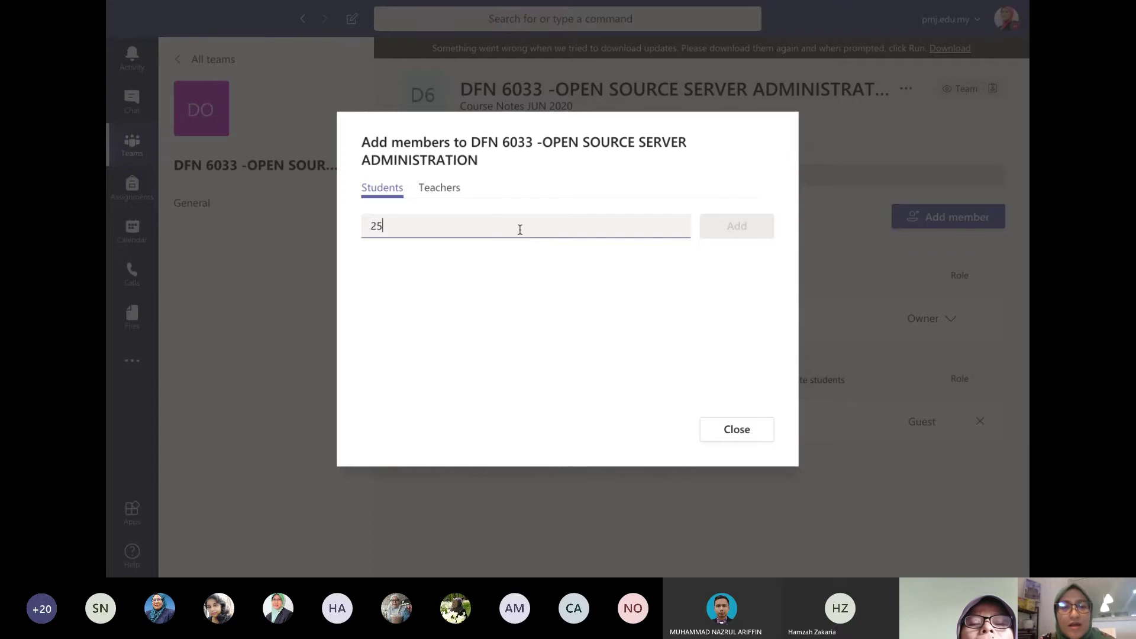
key("BackSpace")
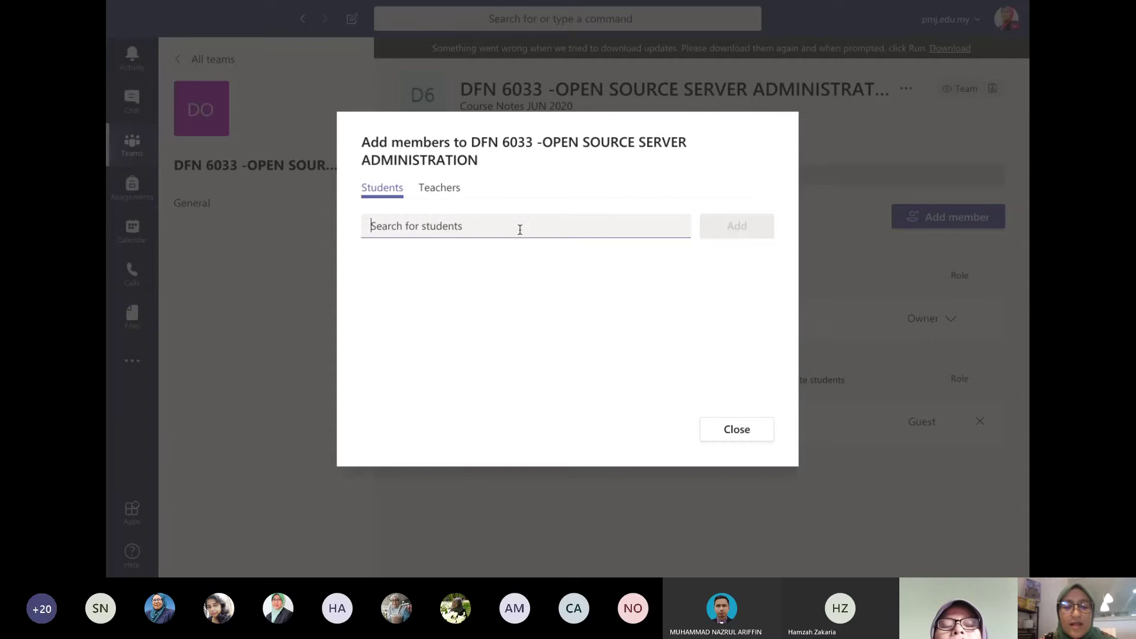
type("mas")
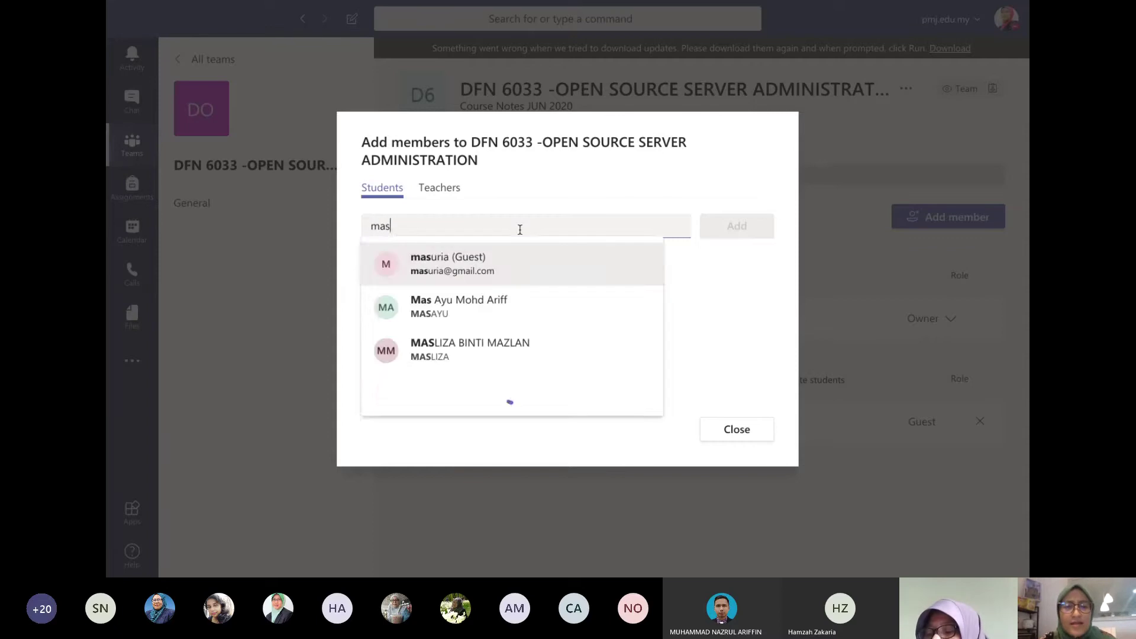
key("BackSpace")
key("BackSpace")
key("BackSpace")
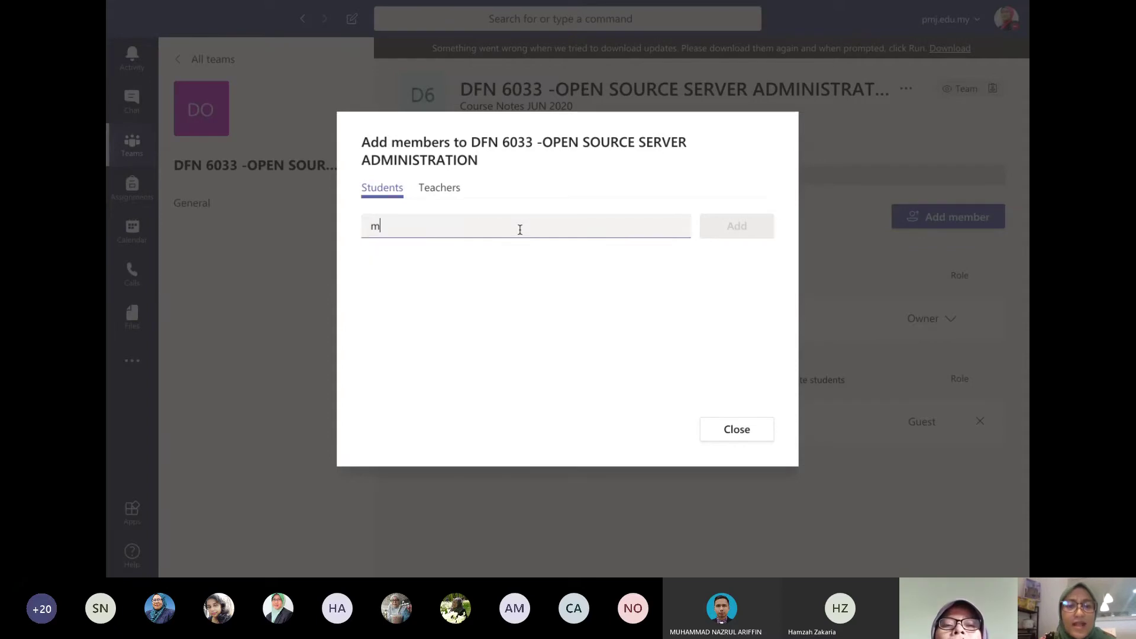
Step: Search for two teachers by partial name, add the second one to the team and close the add-members dialog
left_click(445, 188)
left_click(449, 221)
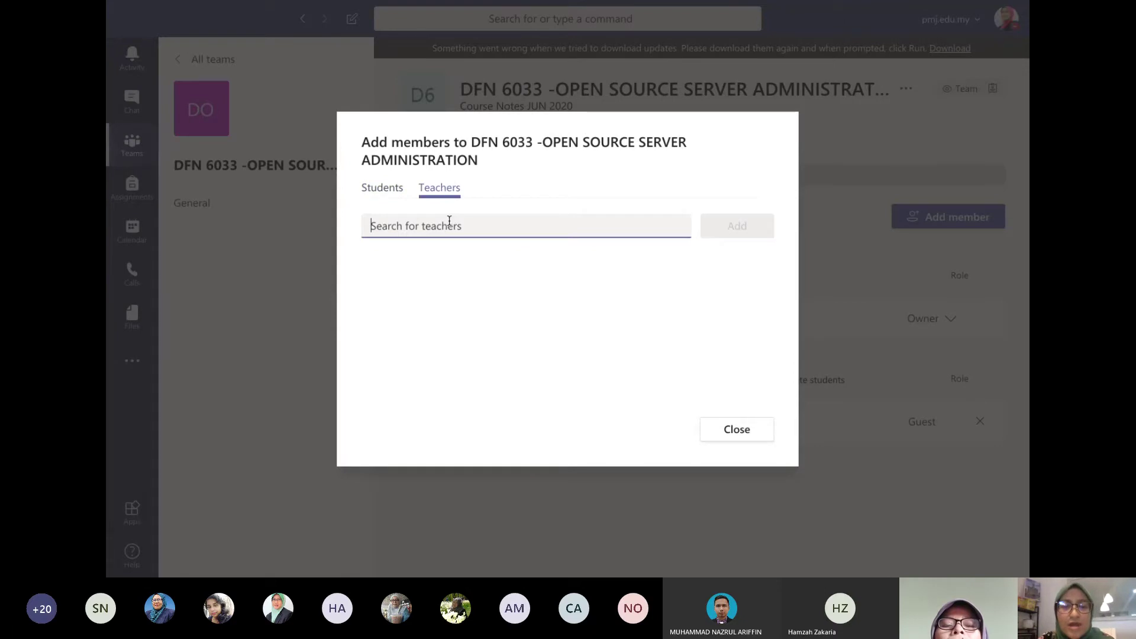
type("syea")
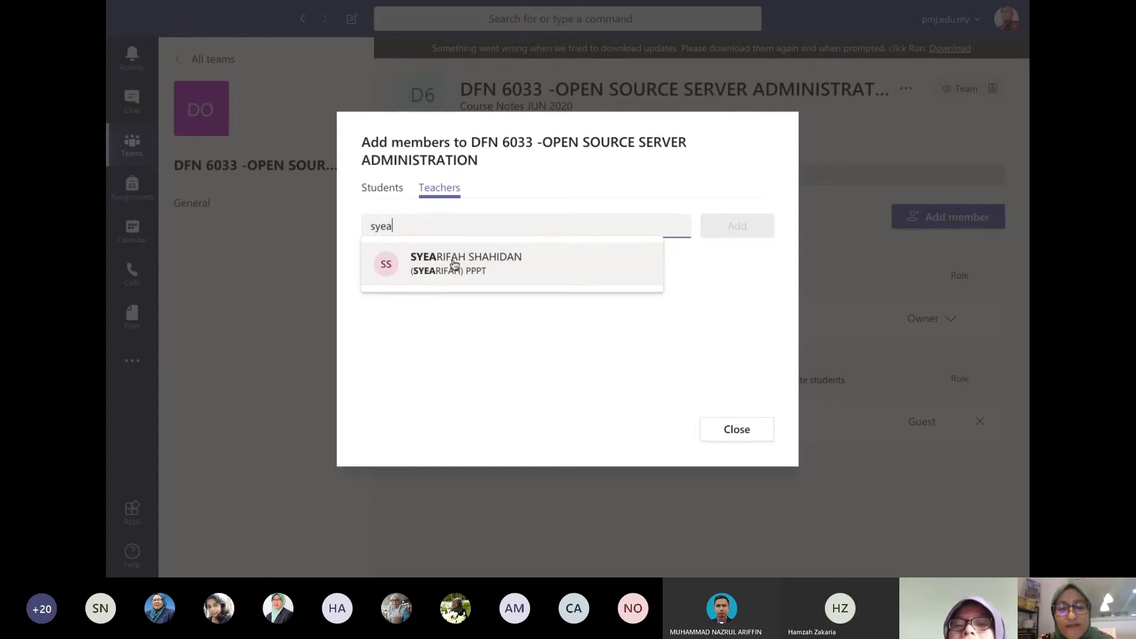
key("BackSpace")
key("BackSpace")
key("BackSpace")
key("BackSpace")
type("azu")
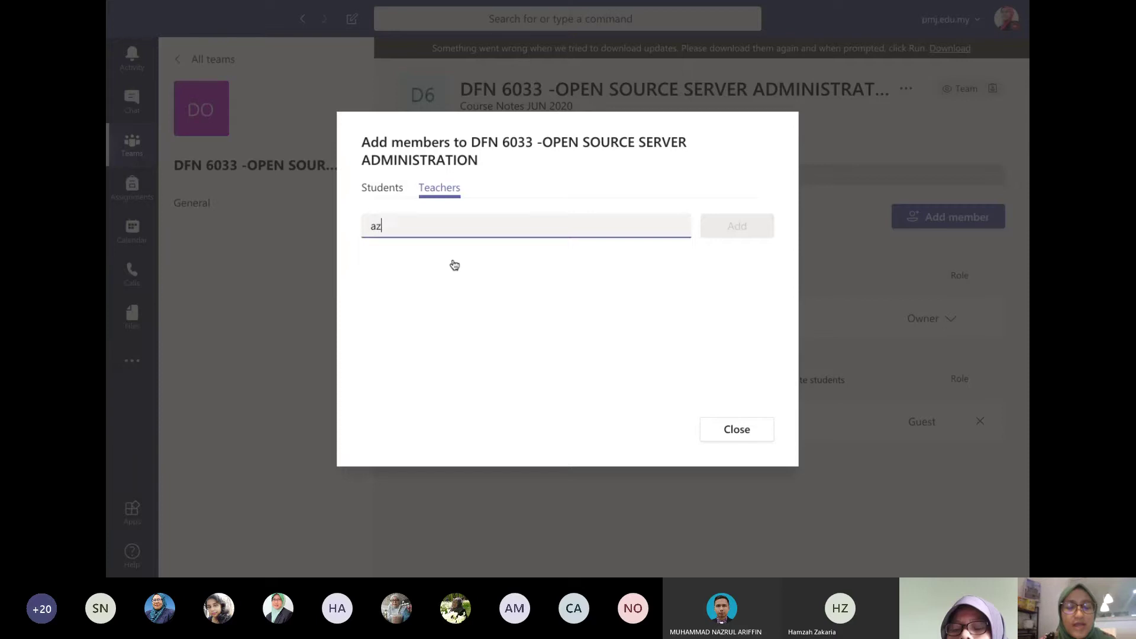
left_click(454, 264)
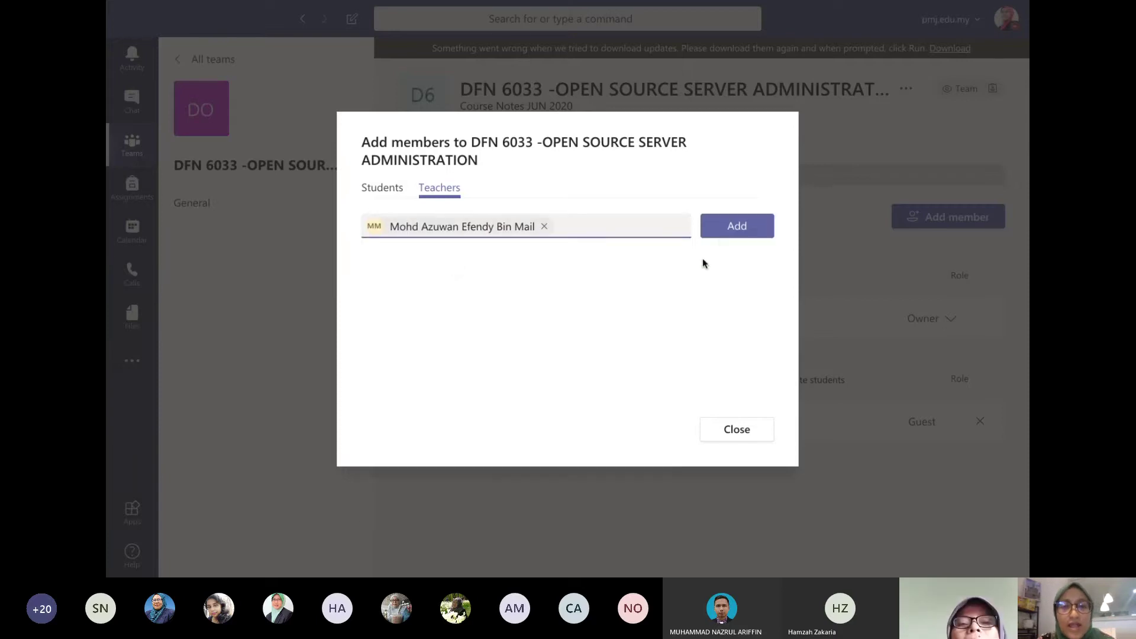
left_click(726, 233)
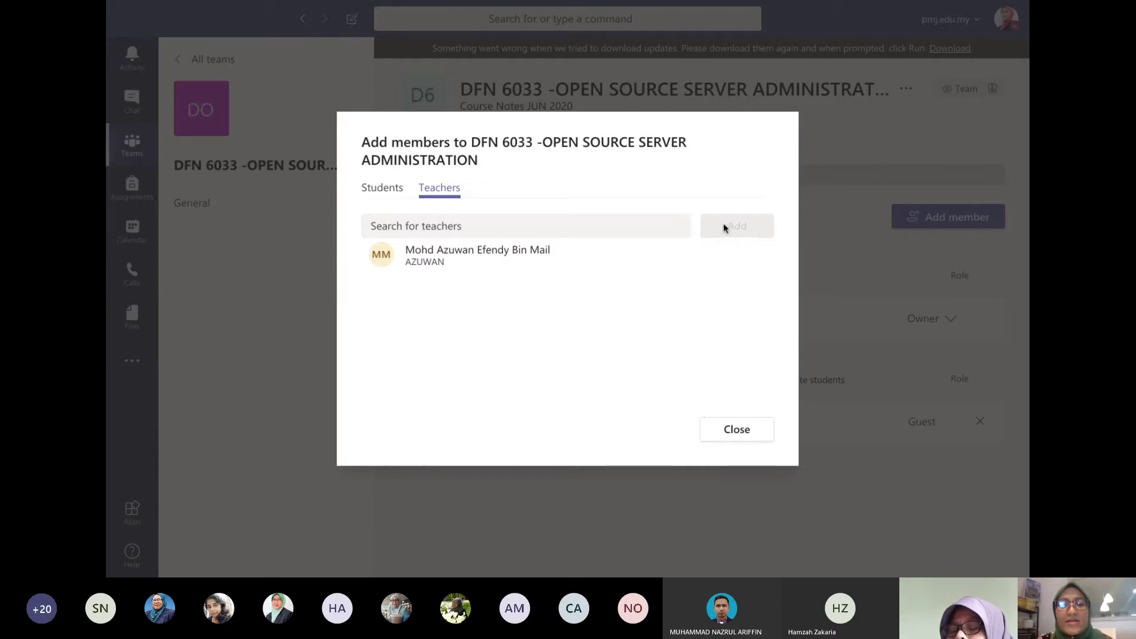
left_click(752, 431)
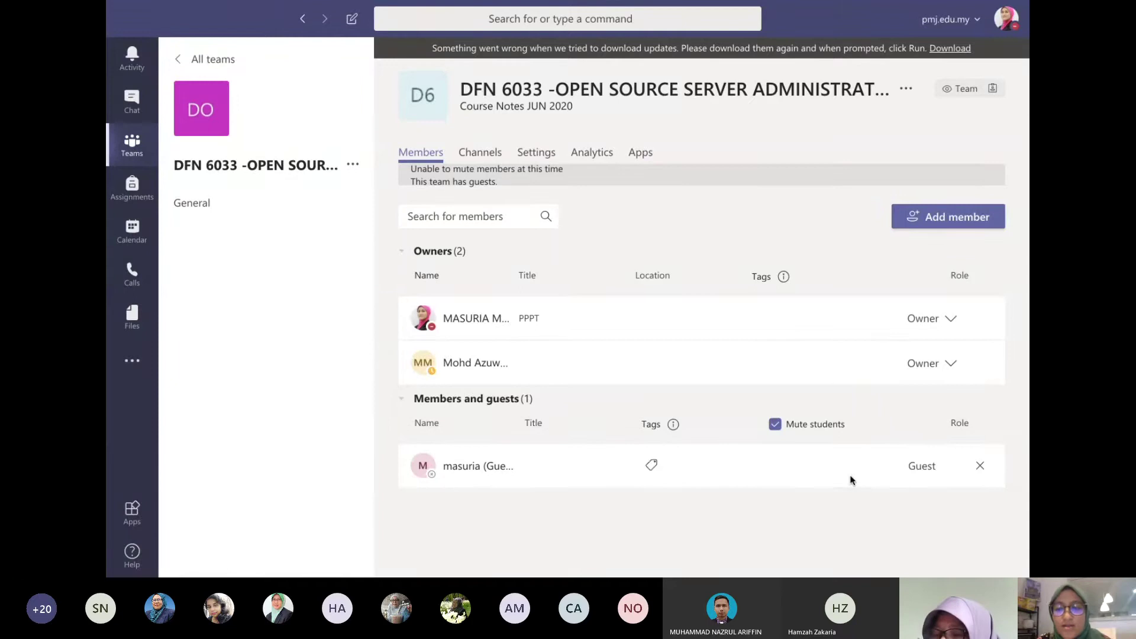
Step: Show the add-members dialog once more, close it, and point out the guest member's entry and Manage tags option
left_click(970, 210)
left_click(728, 434)
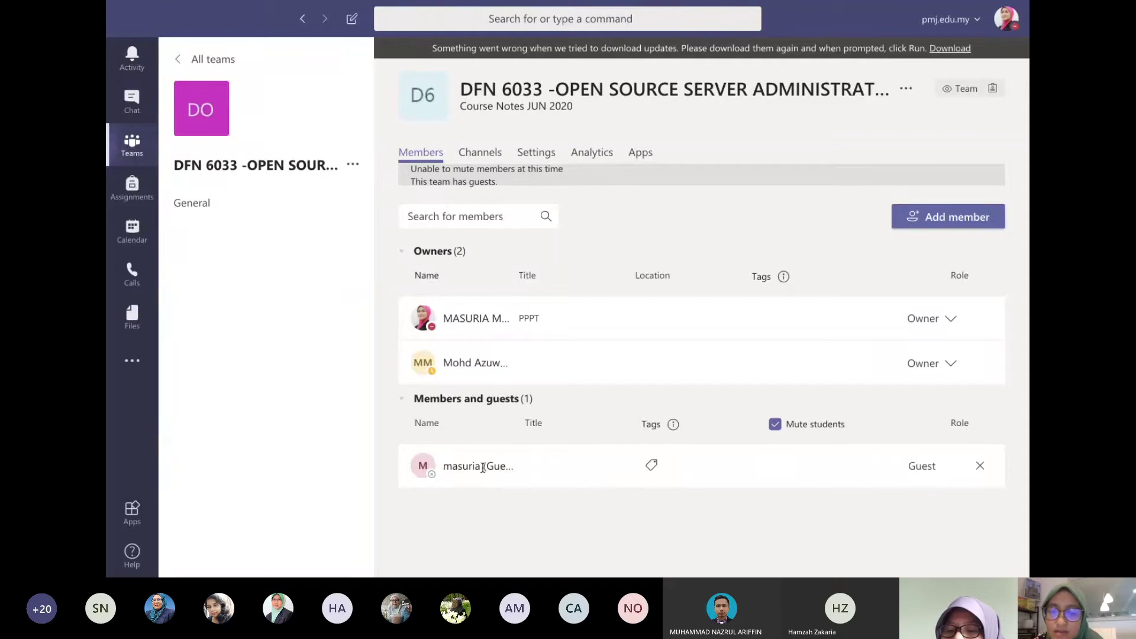
mouse_move(483, 468)
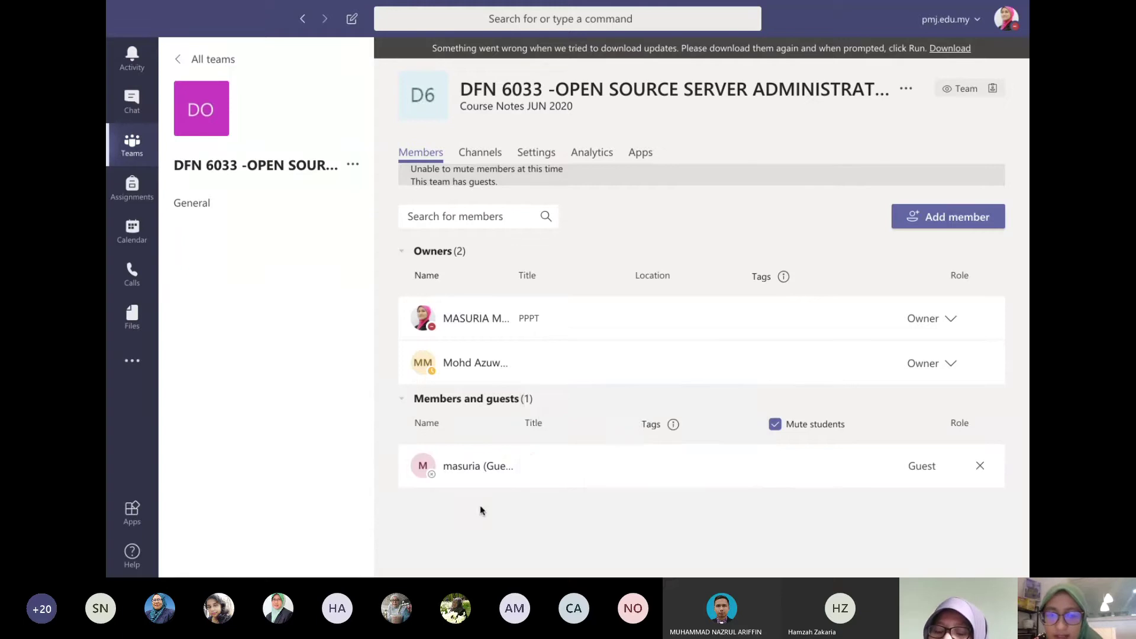
mouse_move(516, 478)
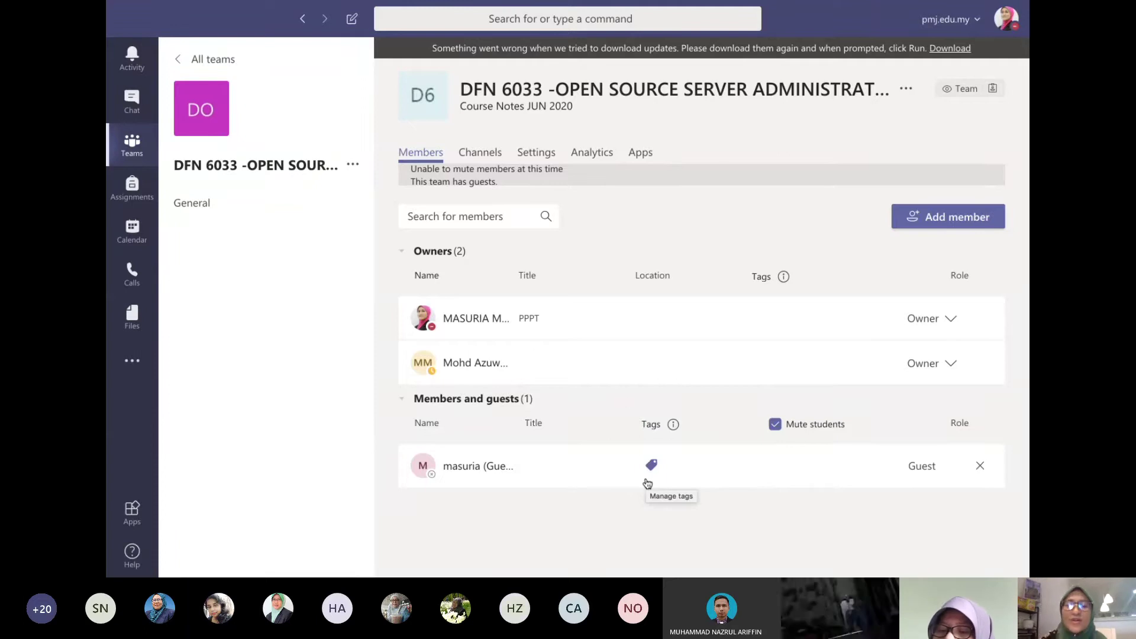
Step: Return to the all-teams overview and open the Webinar E-Learning PMJ team
left_click(131, 153)
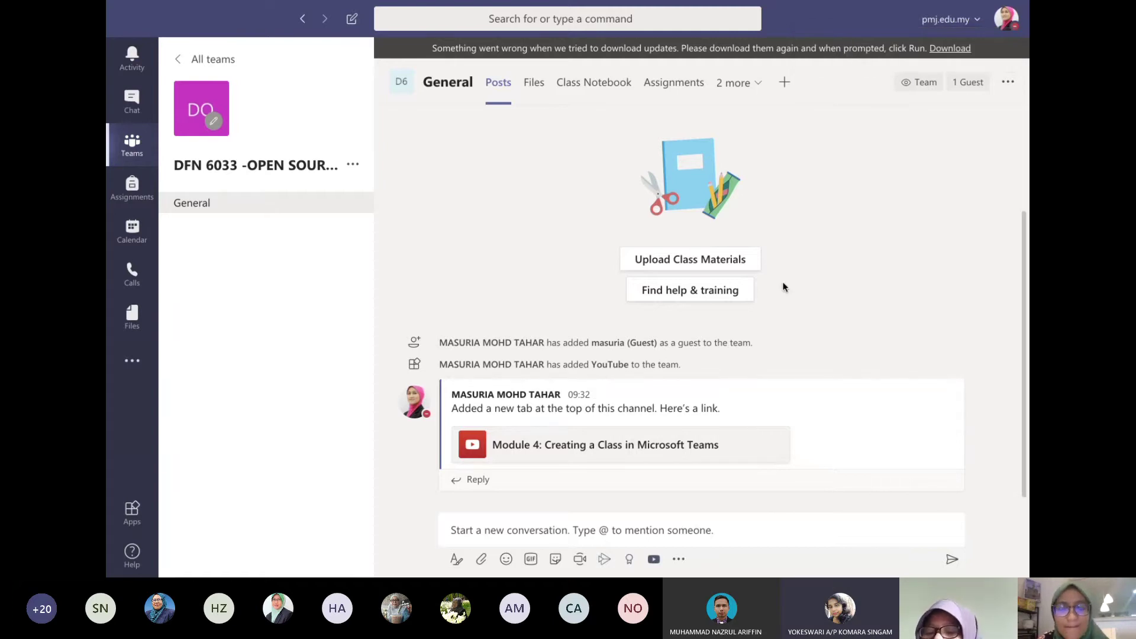
left_click(144, 149)
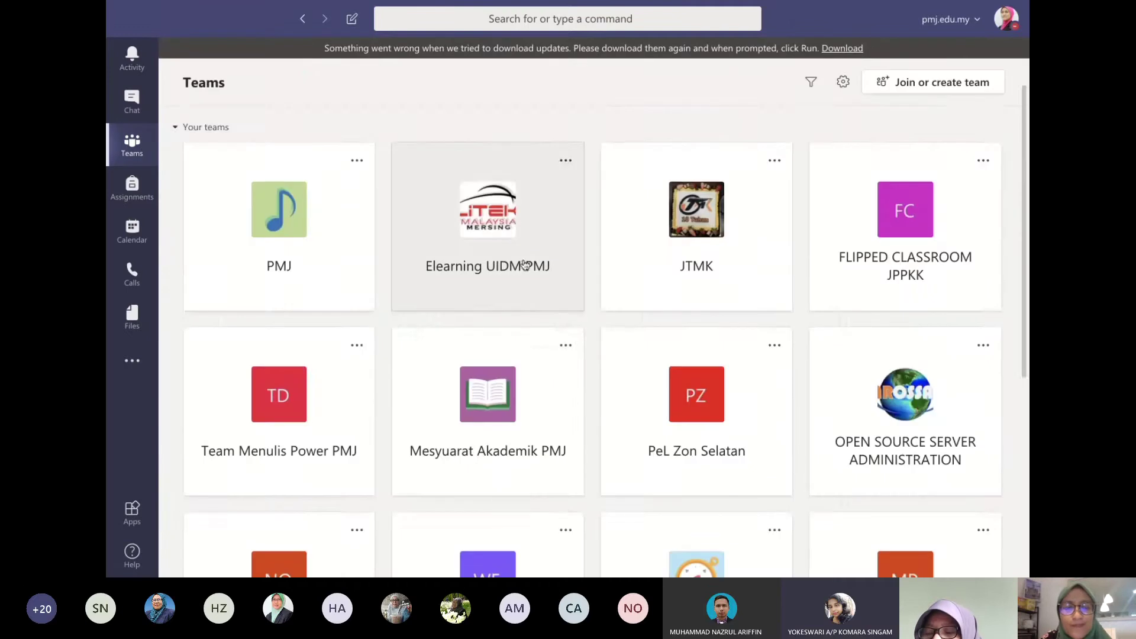
scroll(527, 255, "down", 3)
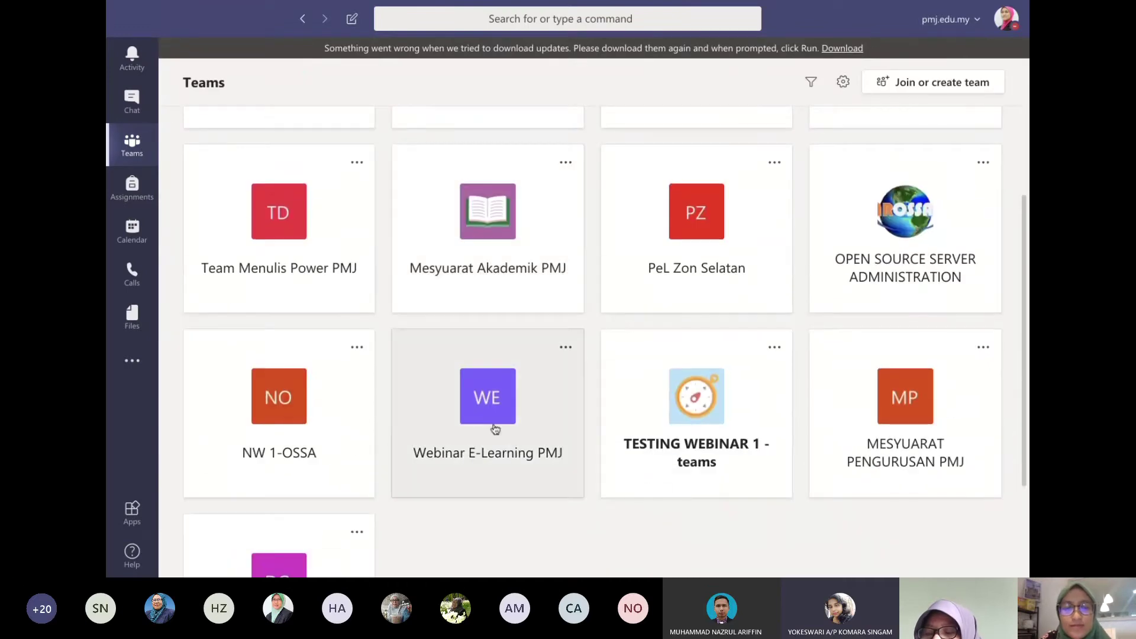
left_click(494, 457)
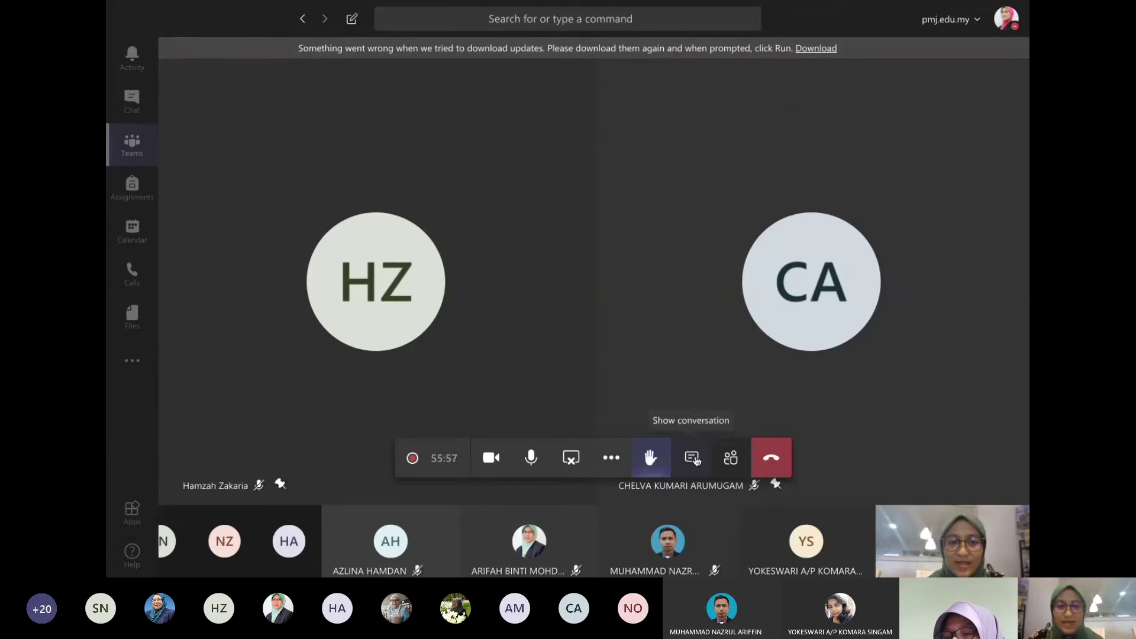
Step: Show the meeting chat in the running webinar call and toggle the microphone off and on again
left_click(689, 457)
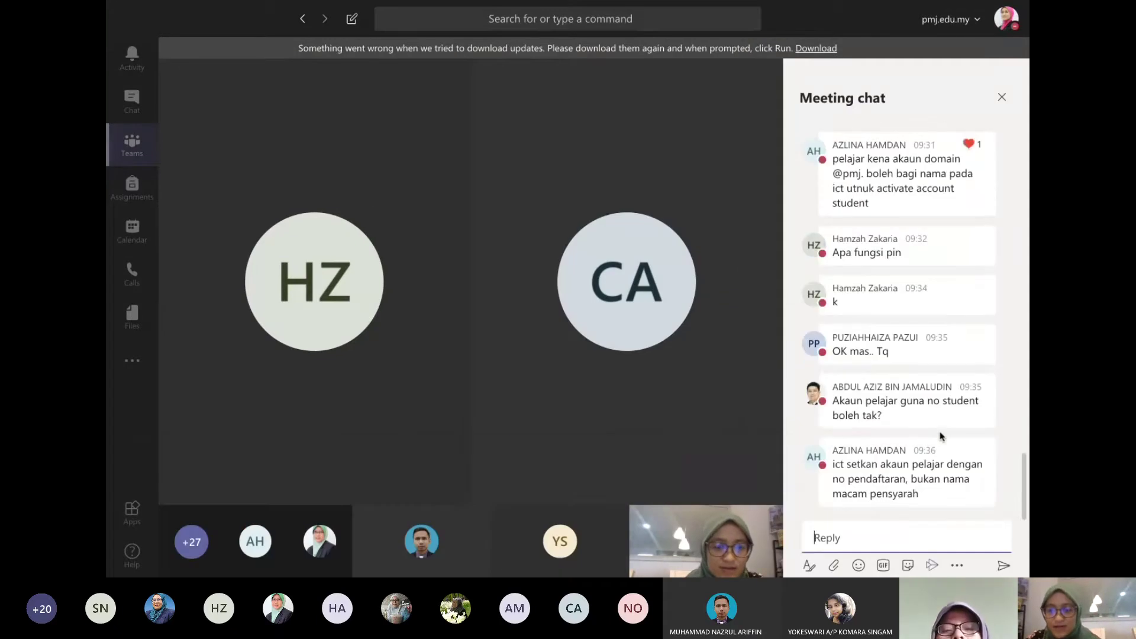
mouse_move(750, 486)
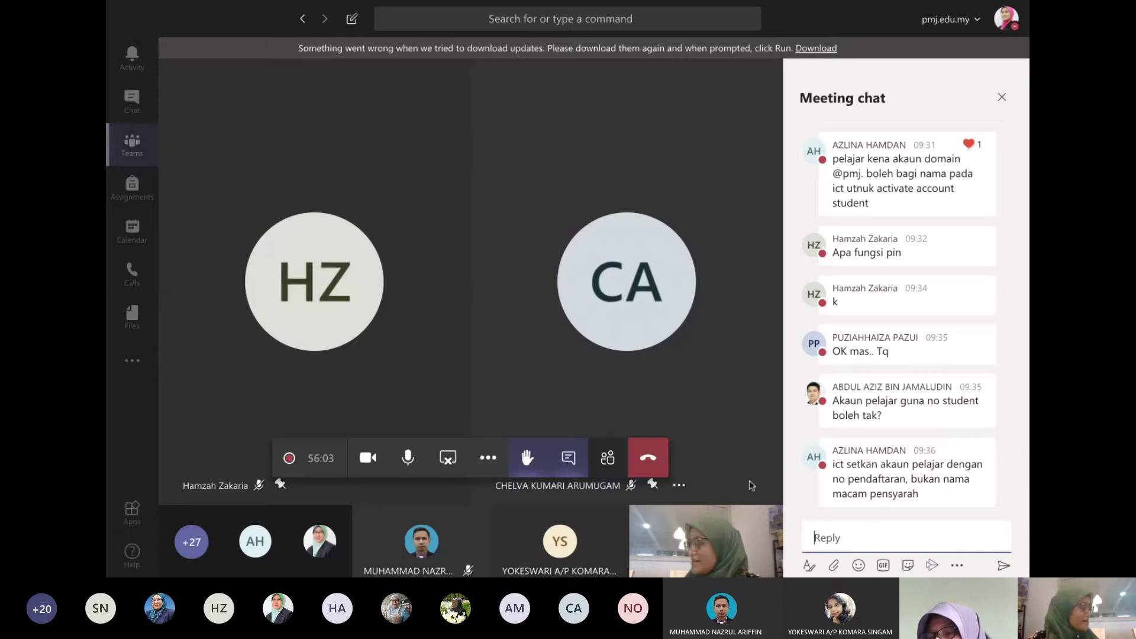
left_click(415, 467)
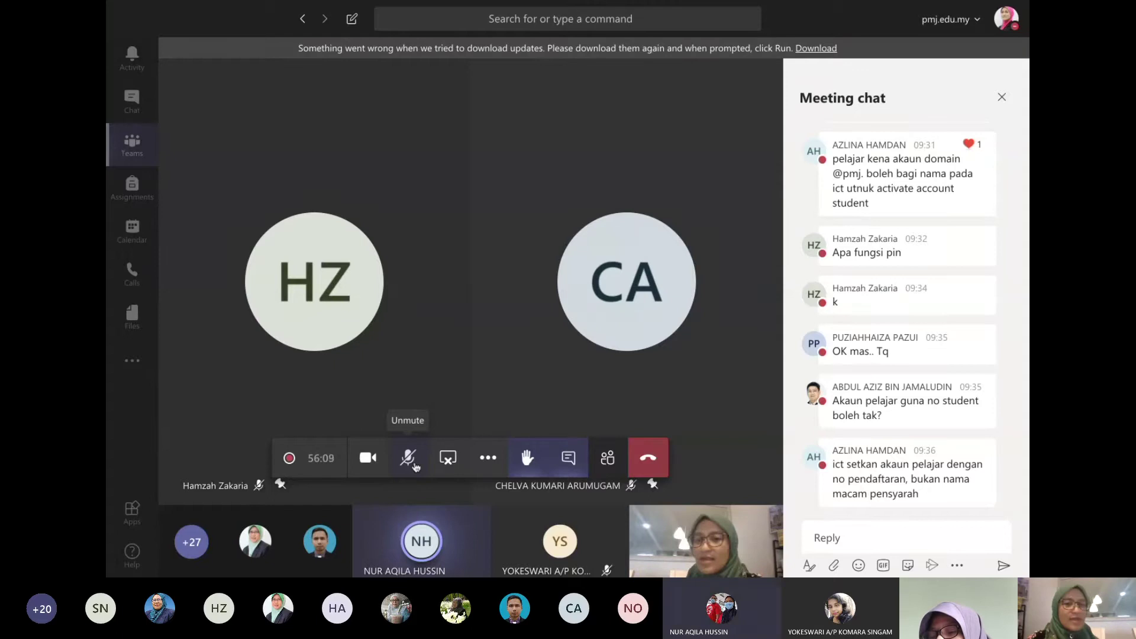
left_click(415, 467)
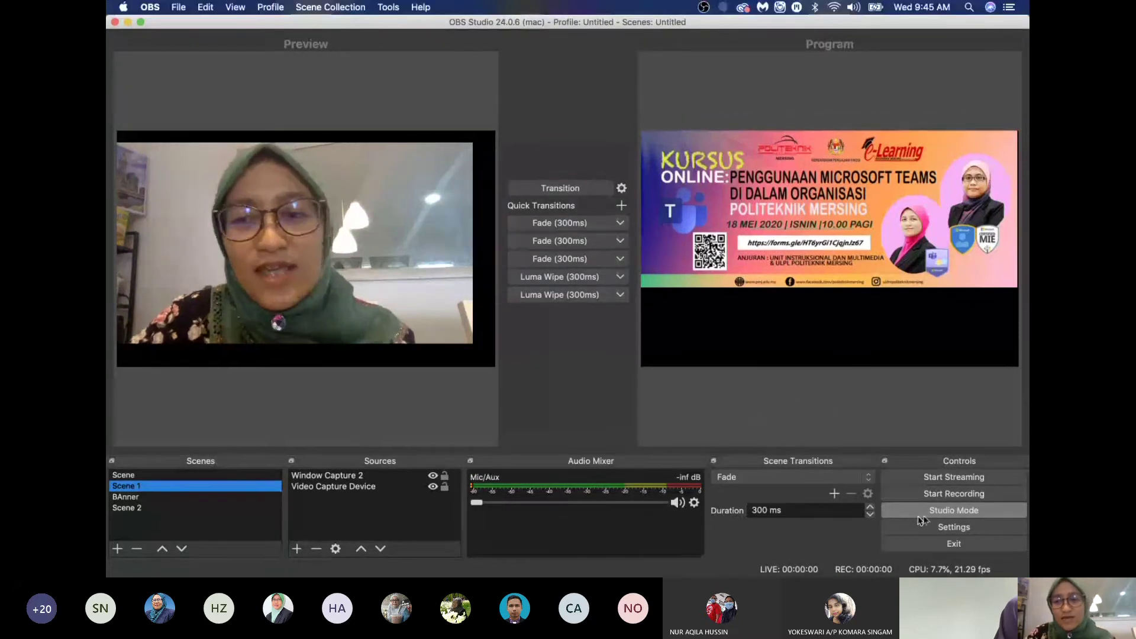
Step: In OBS Studio, show the stream settings with the list of services, keep Facebook Live selected and reveal the stream key
left_click(942, 528)
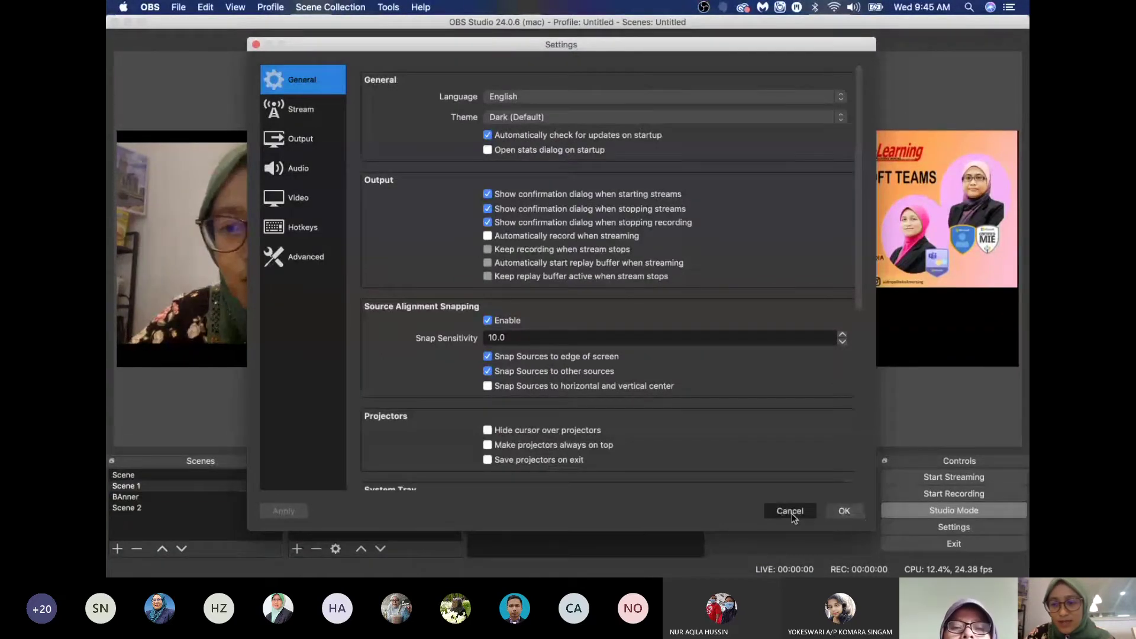
left_click(792, 514)
left_click(953, 528)
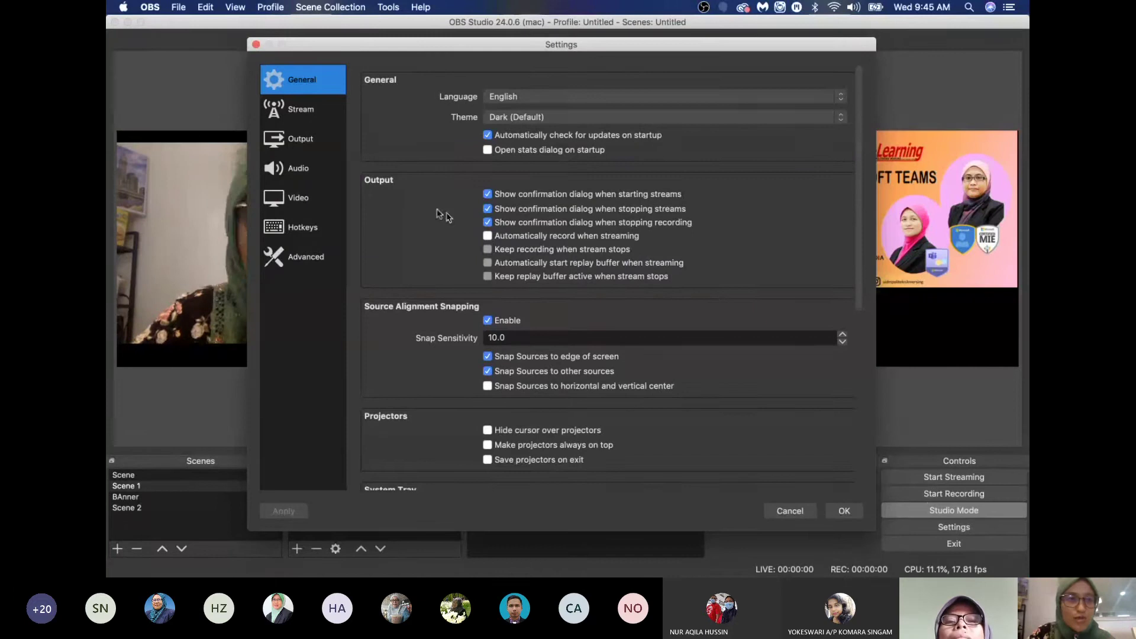
left_click(305, 118)
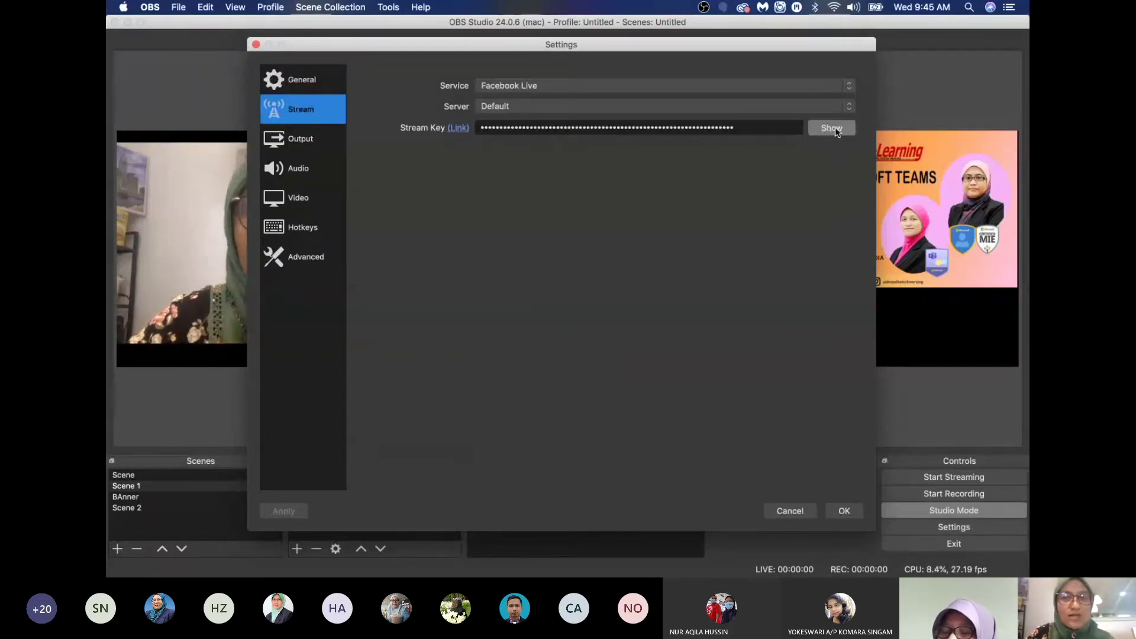
left_click(787, 83)
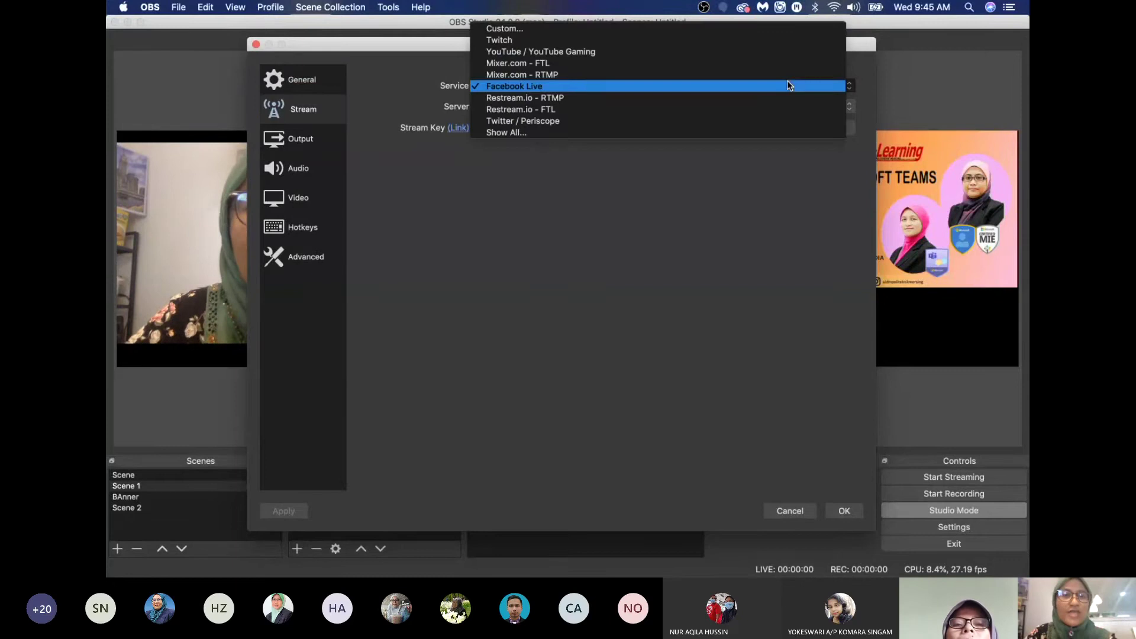
left_click(752, 89)
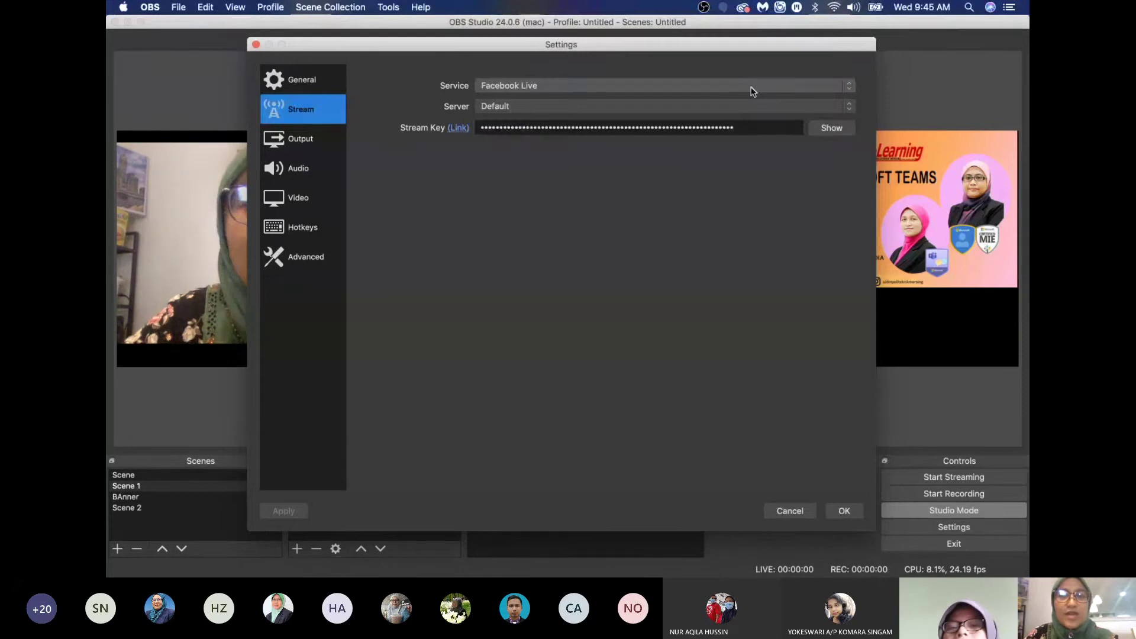
left_click(831, 127)
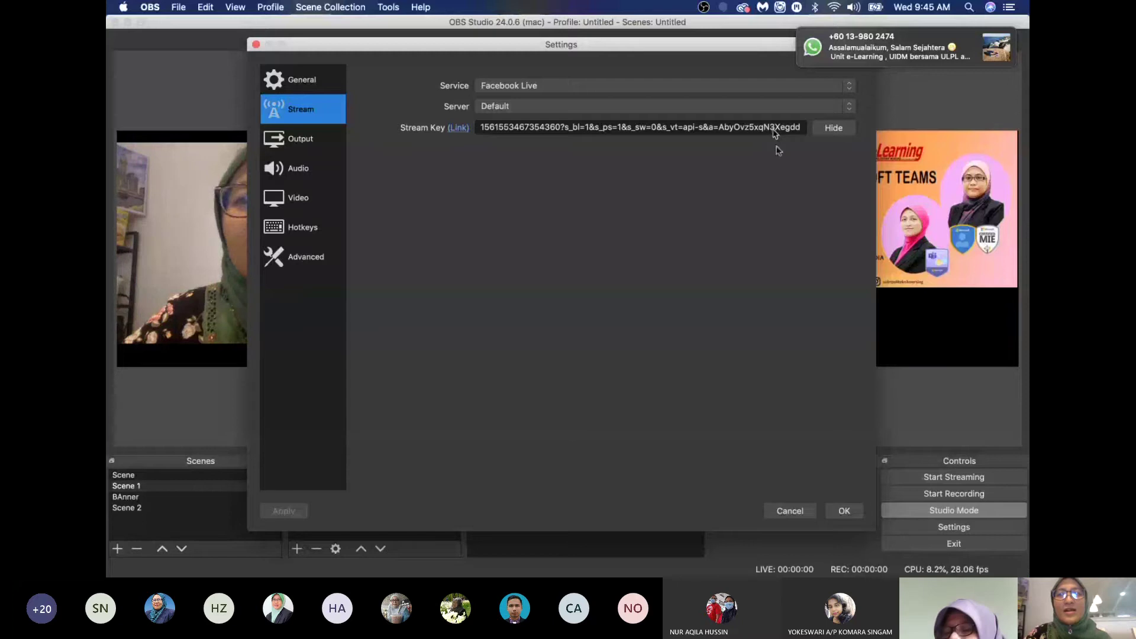
Step: Switch to Chrome and start creating a live video from the ELearning Politeknik Mersing Facebook page
mouse_move(795, 573)
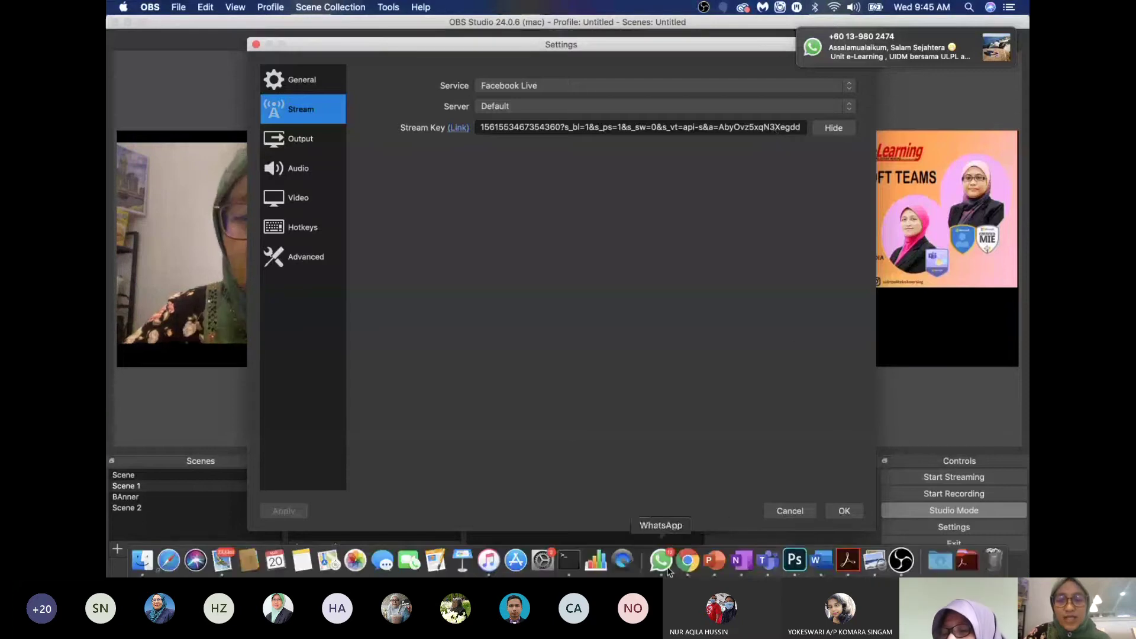
left_click(689, 560)
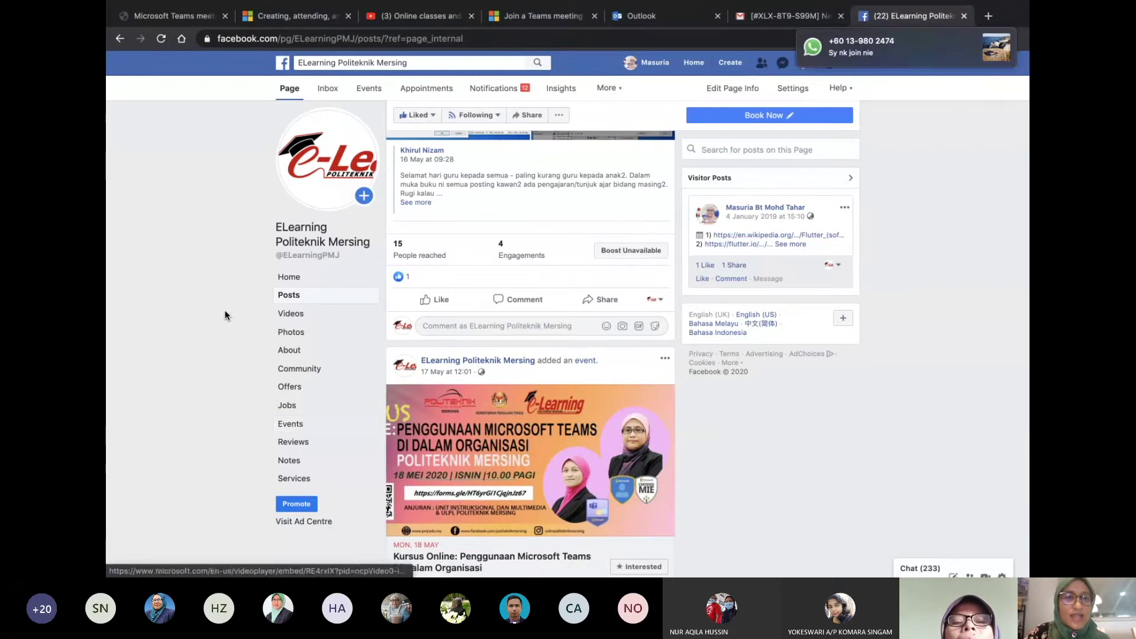
scroll(225, 315, "up", 15)
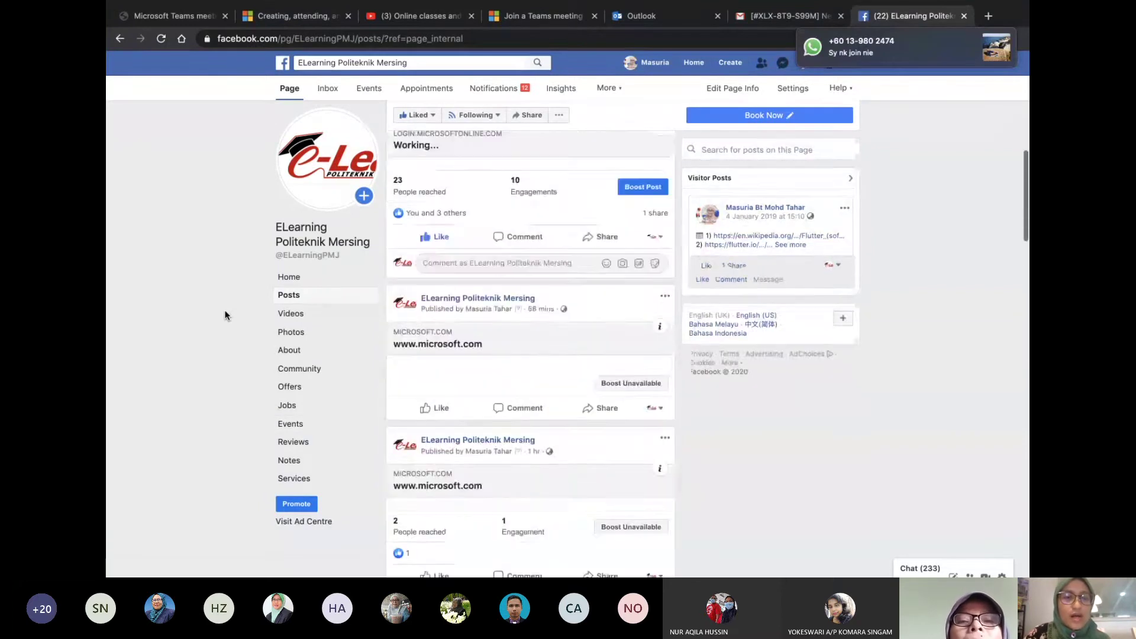
scroll(225, 316, "up", 2)
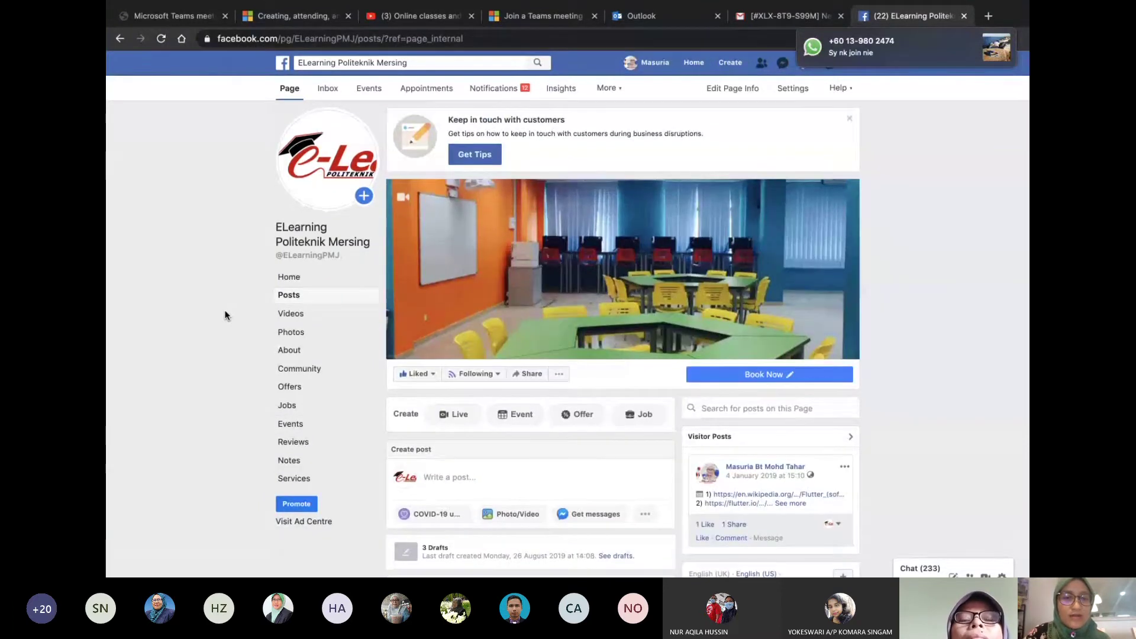
scroll(343, 343, "down", 3)
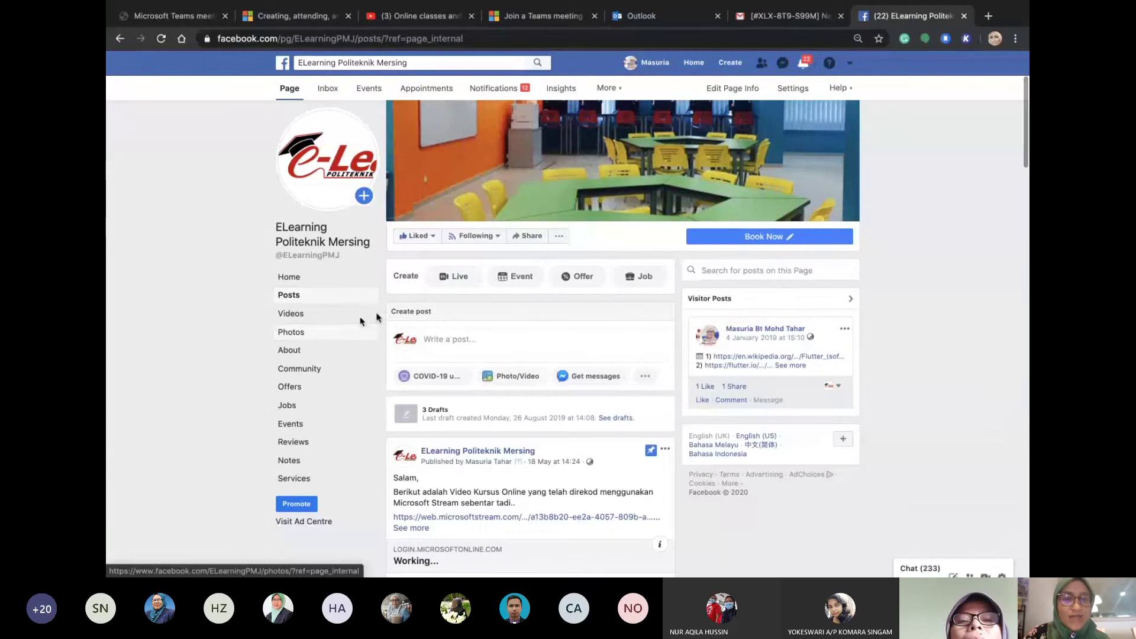
left_click(459, 281)
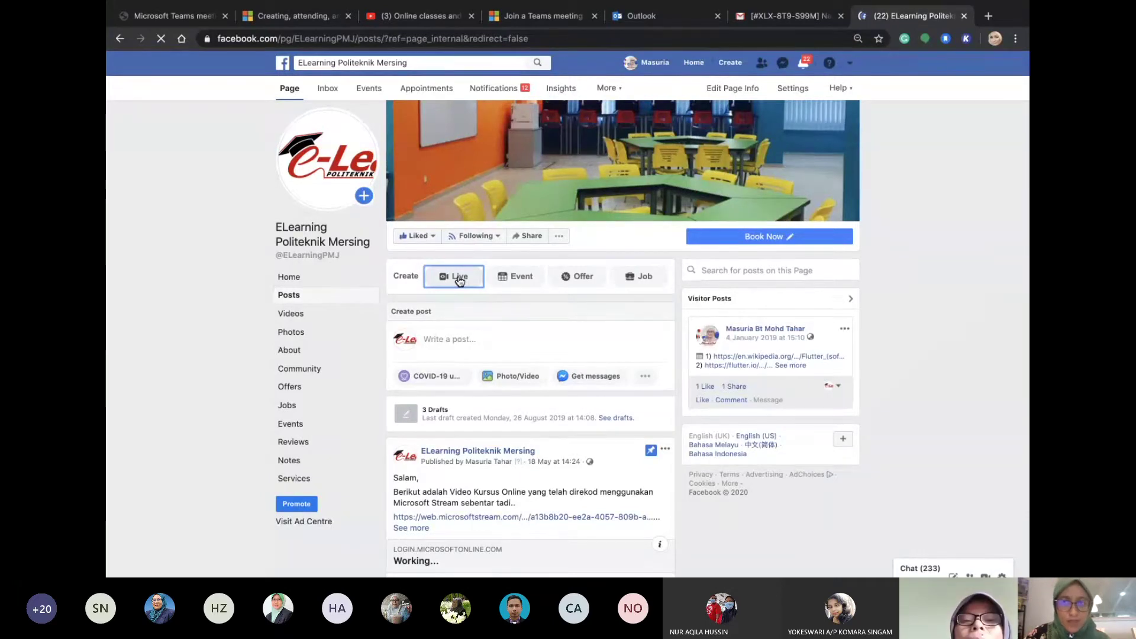
Step: Copy the persistent stream key from the live stream setup in Facebook Live Producer
mouse_move(741, 4)
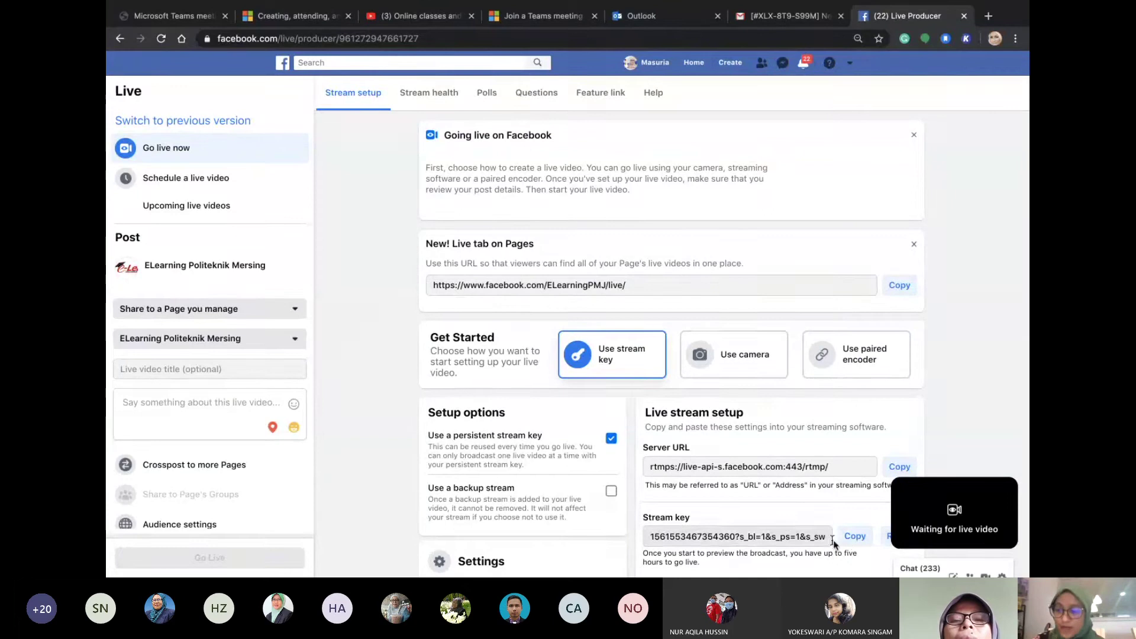
scroll(818, 466, "down", 3)
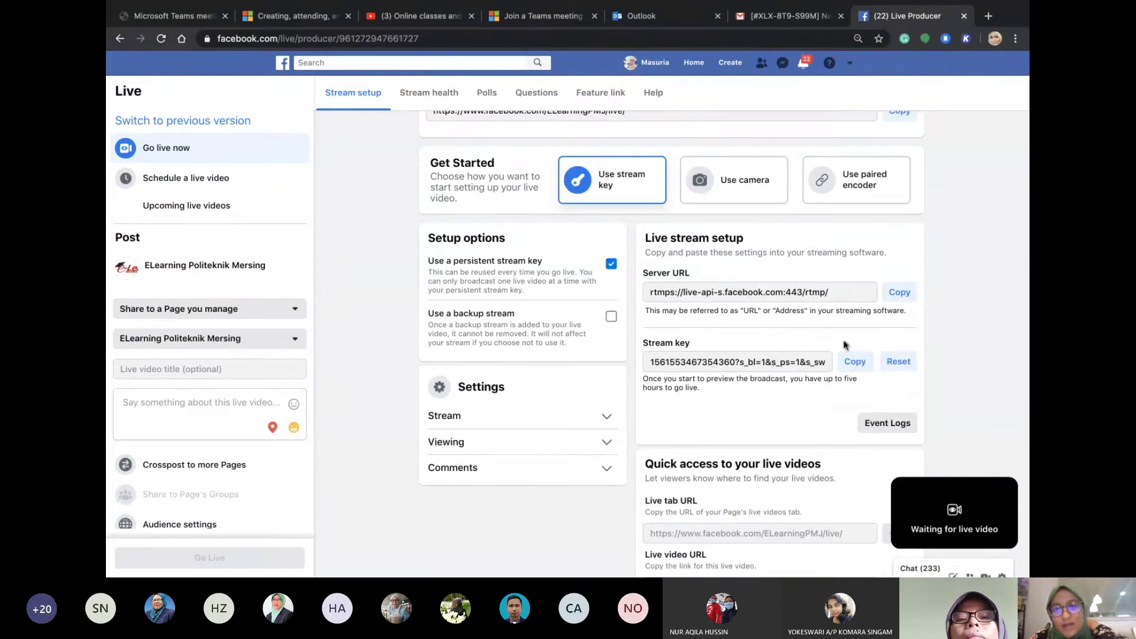
left_click(855, 361)
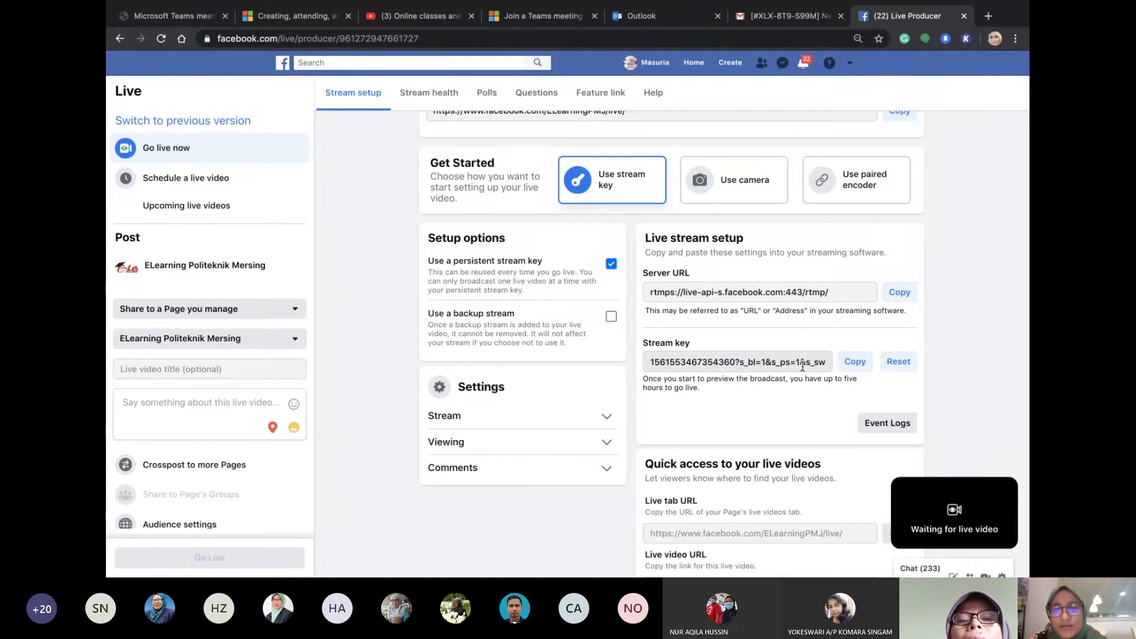
Step: Title the live video "WEBINAR : Day 2" and enter "MS TEAM" as its description
scroll(803, 367, "up", 2)
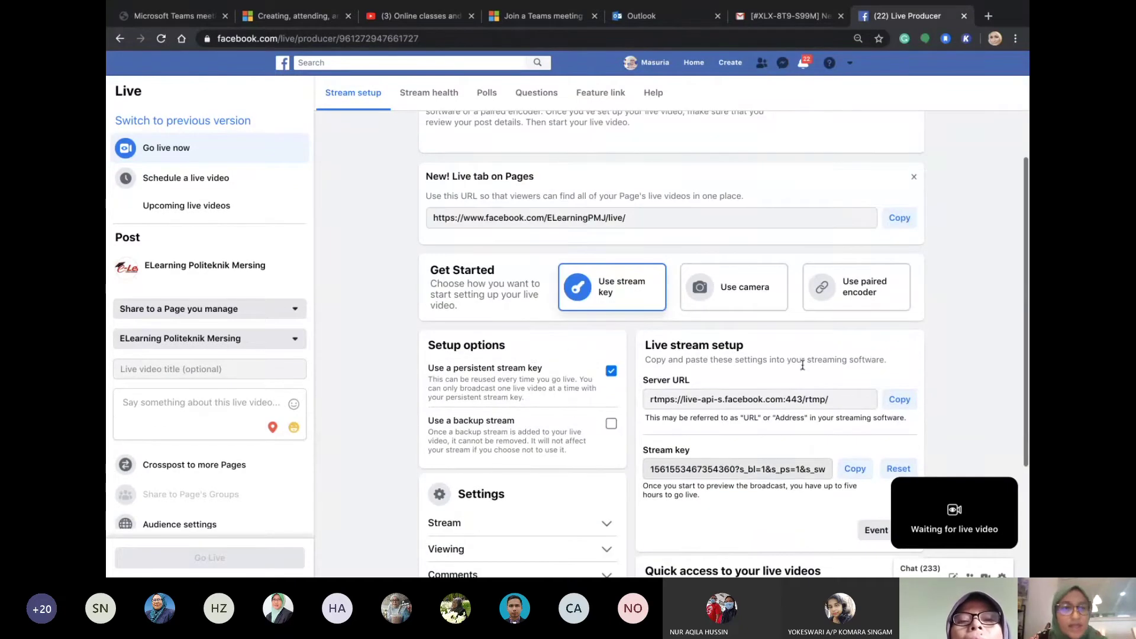
left_click(222, 370)
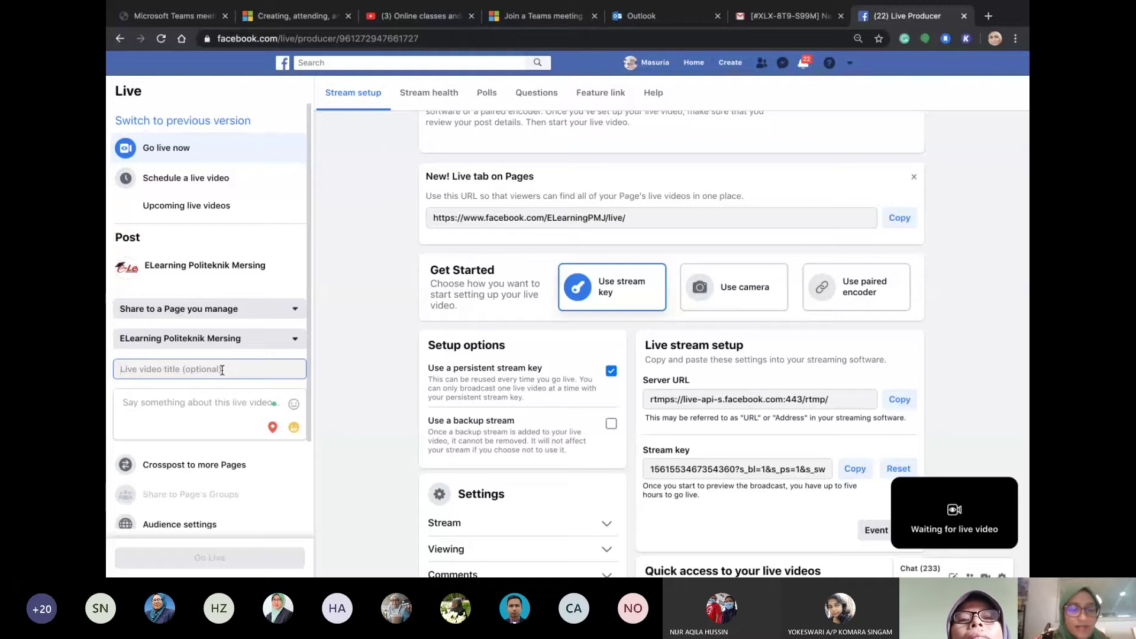
type("WEBINAR : Day 2")
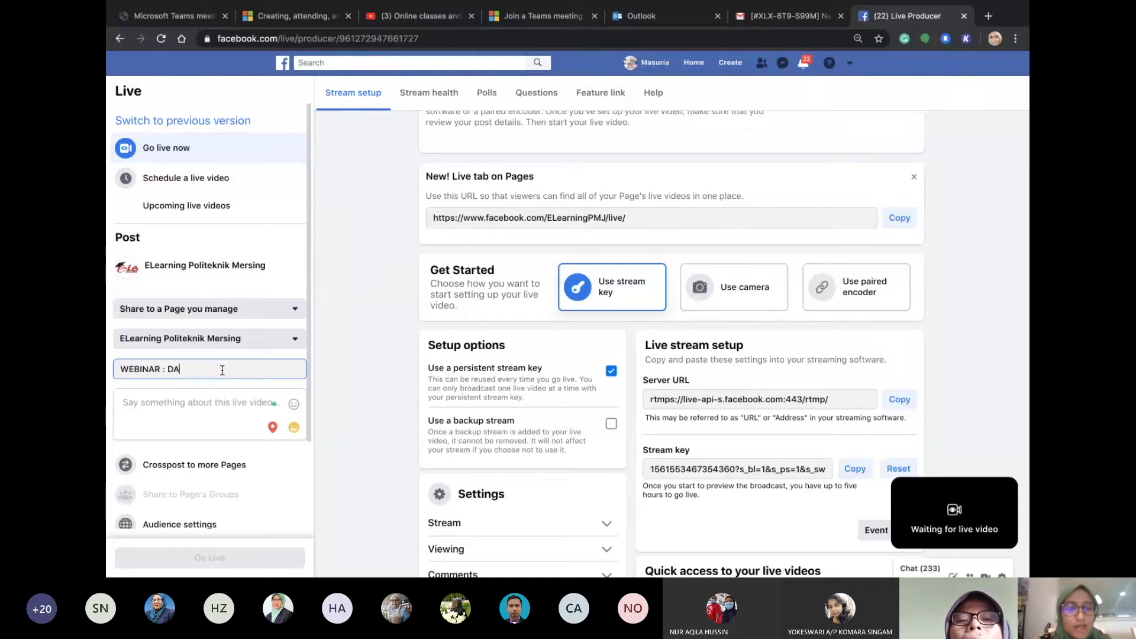
left_click(217, 404)
type("MS TEAM")
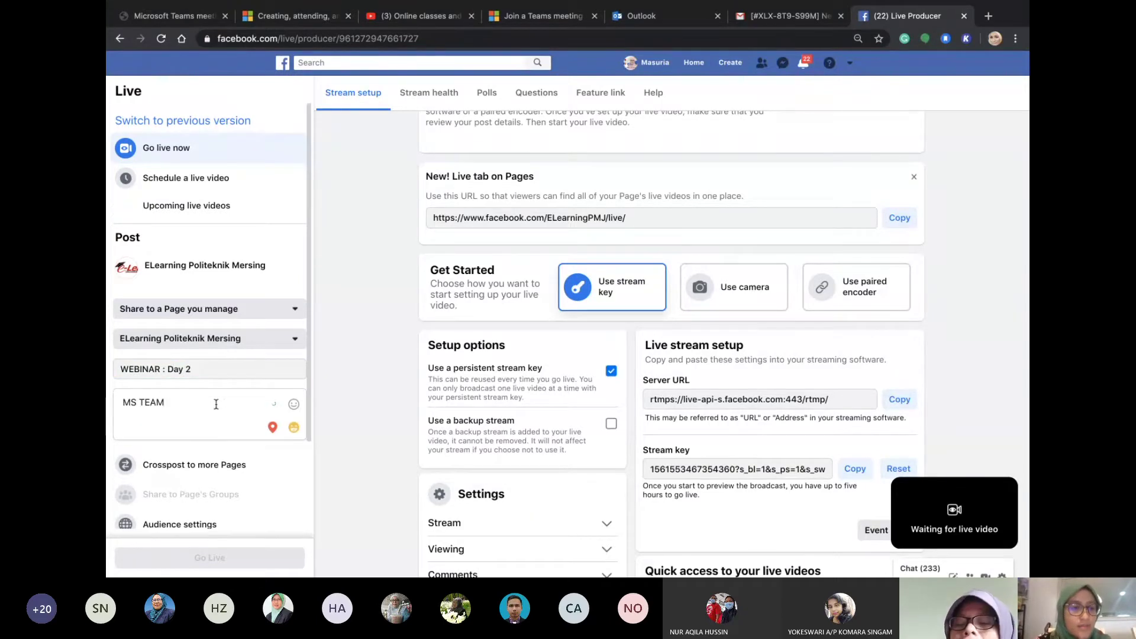
Step: Set the live video to publish as a test broadcast
scroll(217, 404, "down", 3)
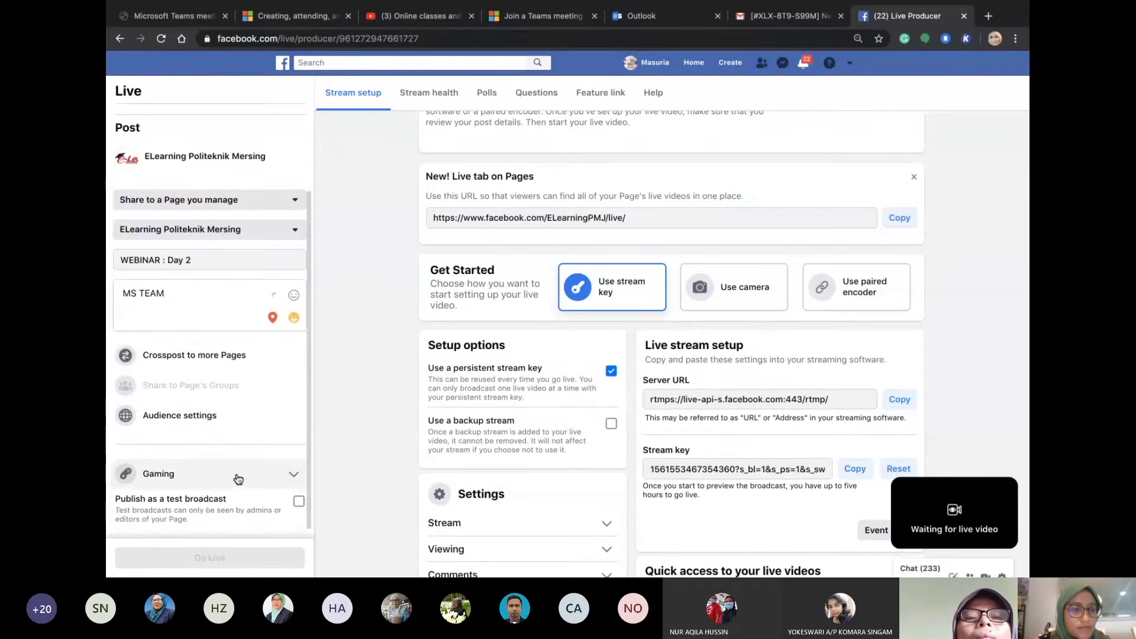
left_click(300, 502)
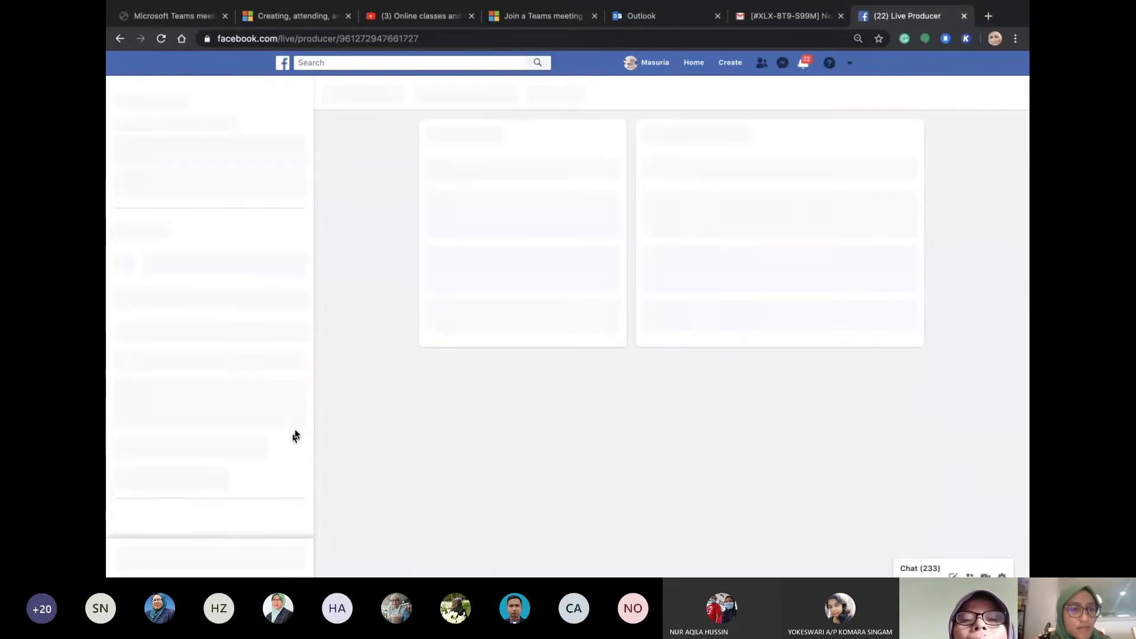
Step: Switch to OBS Studio, replace the stream key with the copied Facebook key and accept the settings
mouse_move(715, 562)
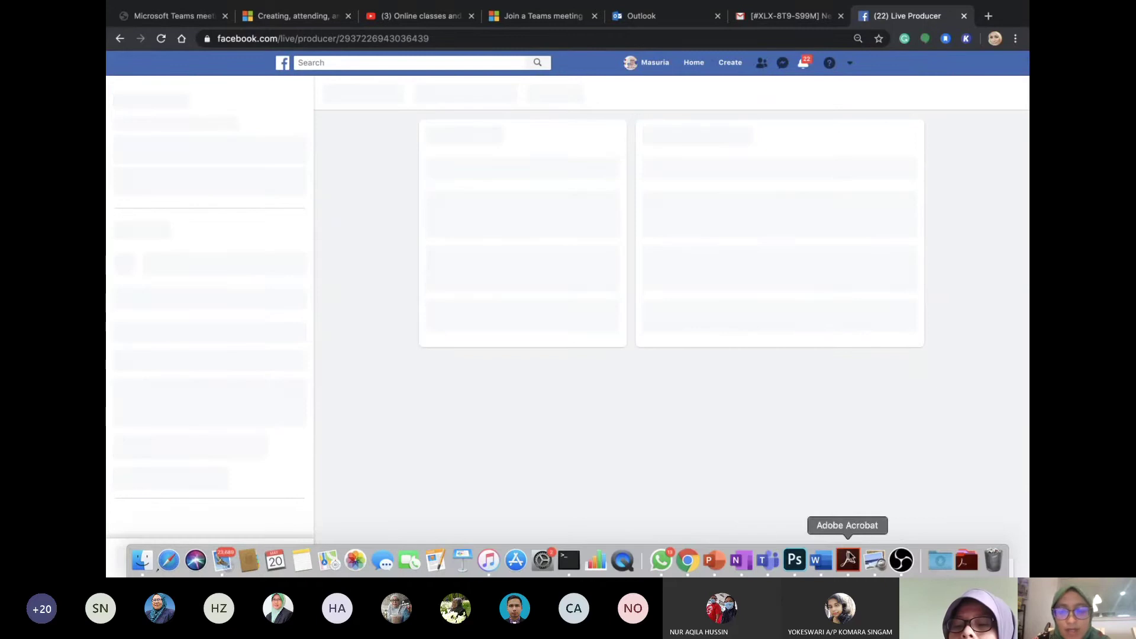
left_click(902, 561)
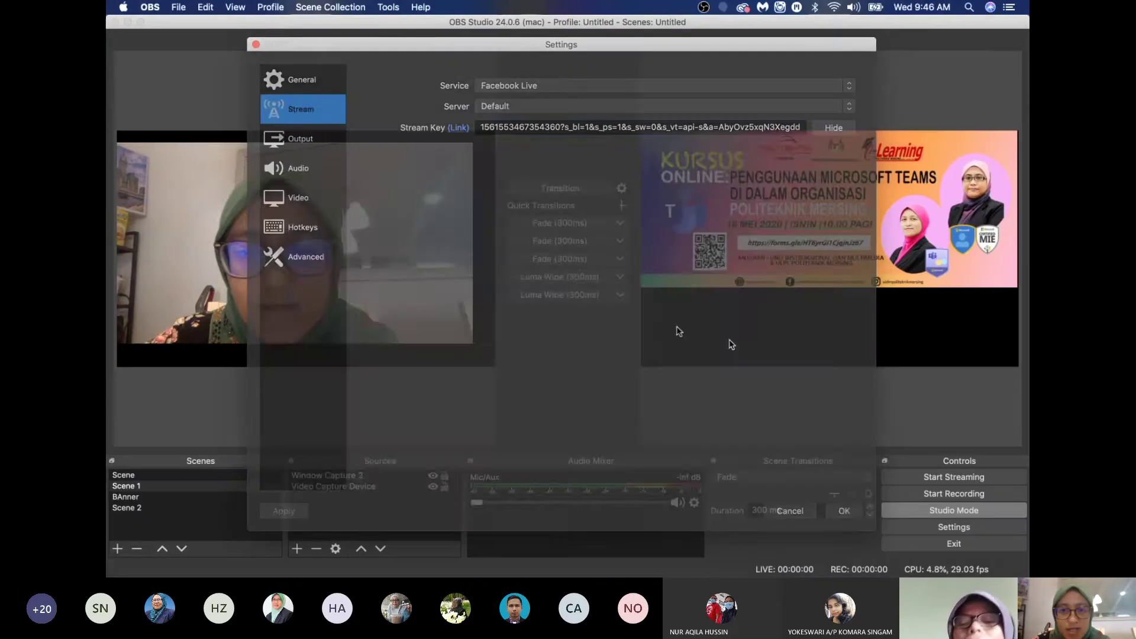
triple_click(595, 128)
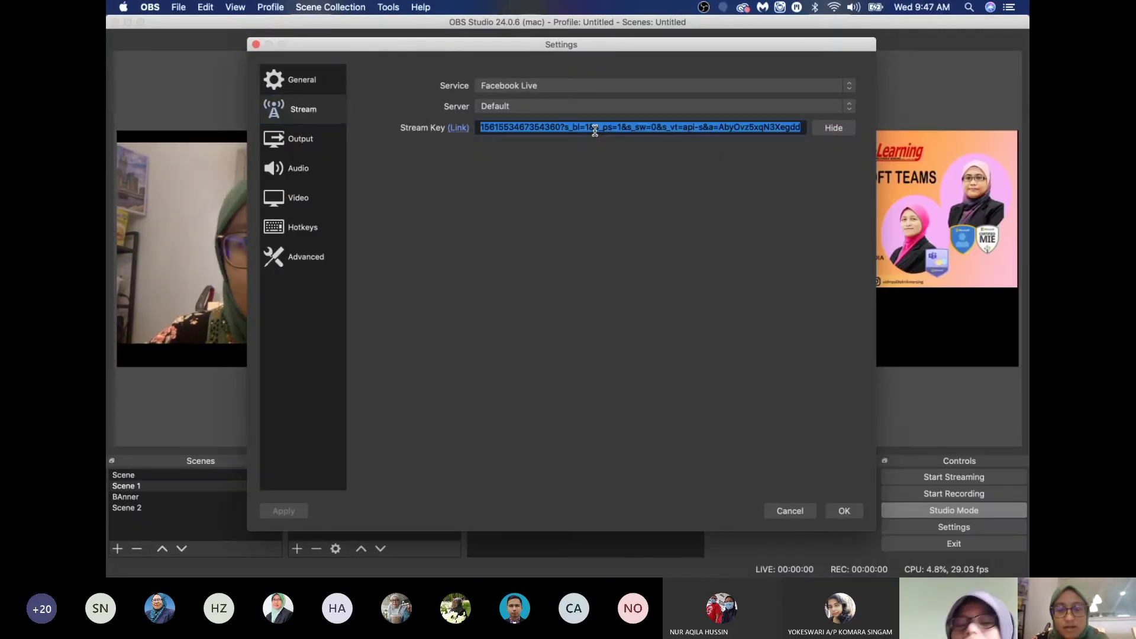
key("super+v")
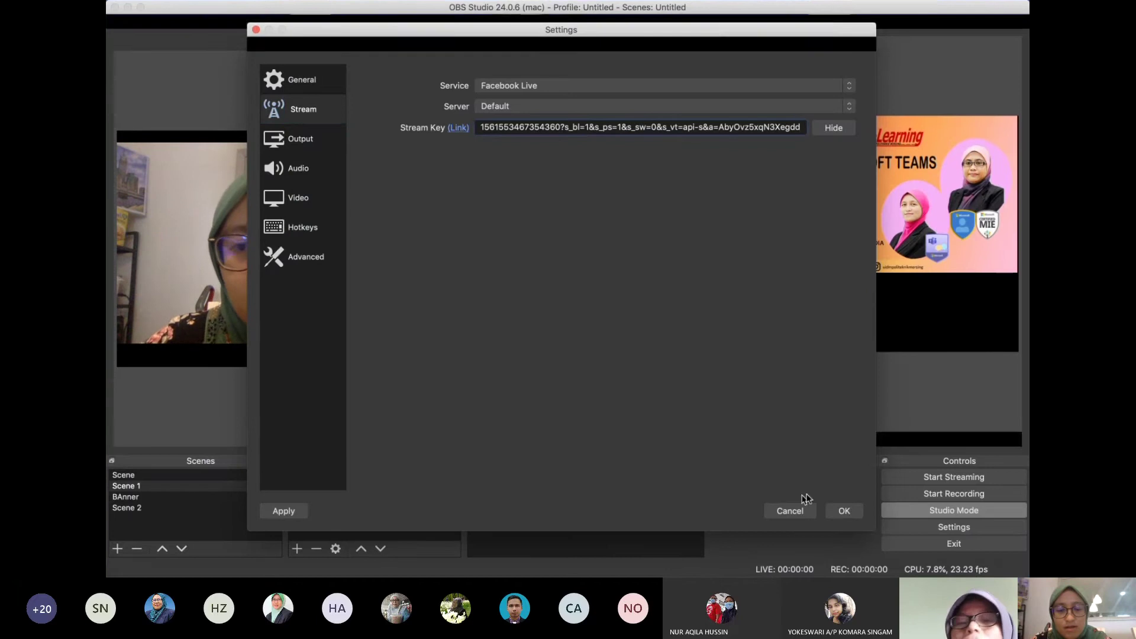
left_click(845, 510)
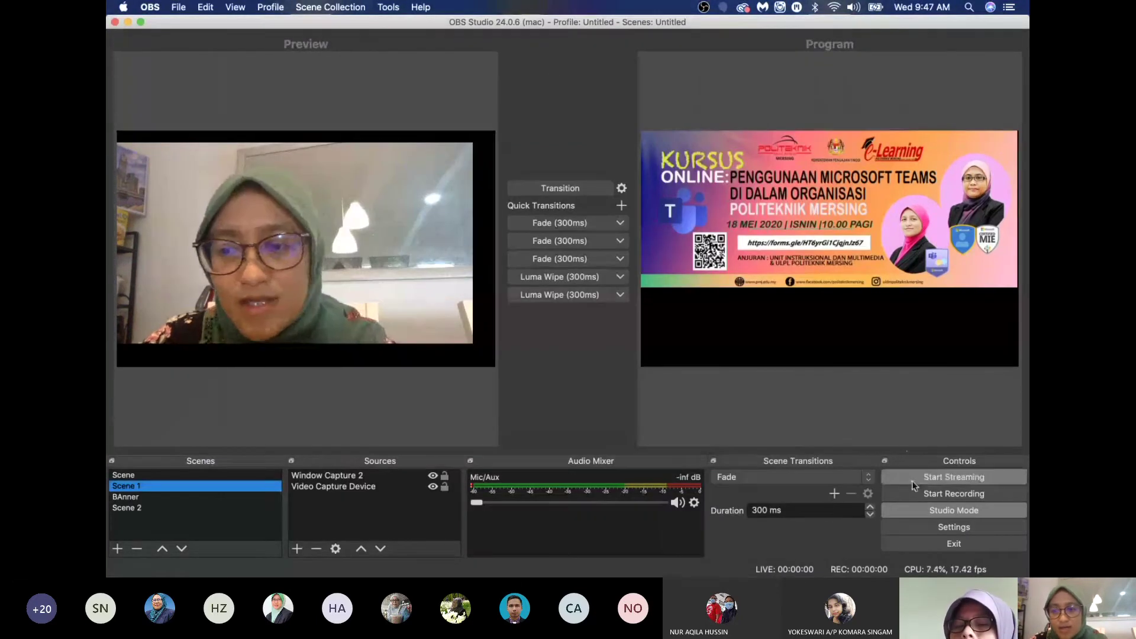
Step: Start streaming from OBS to Facebook Live and confirm the start
mouse_move(737, 572)
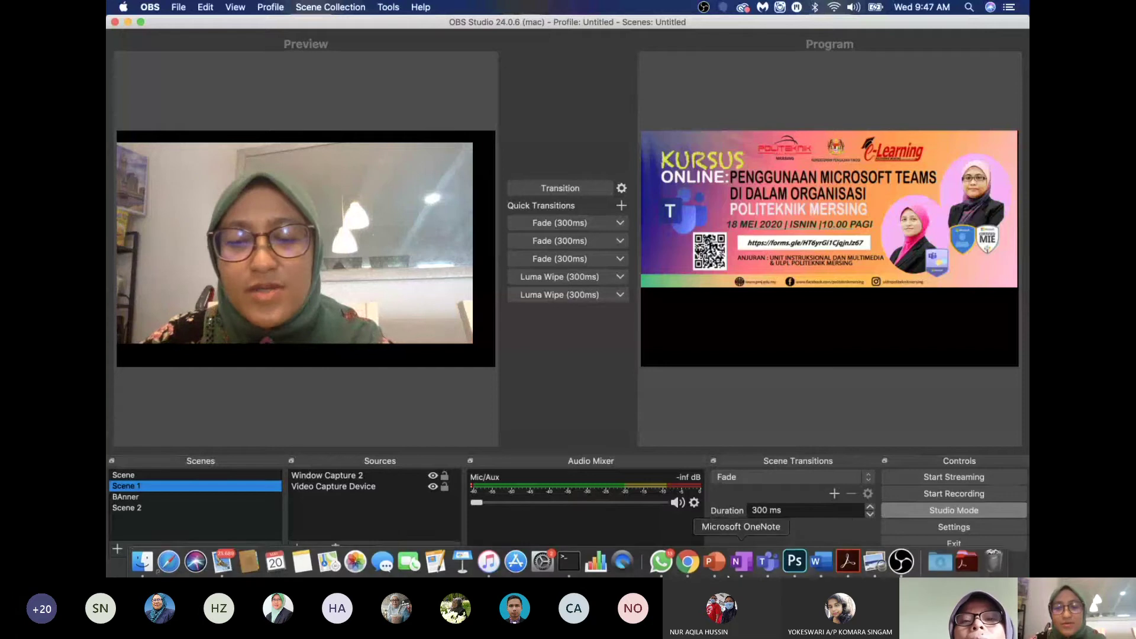
left_click(954, 477)
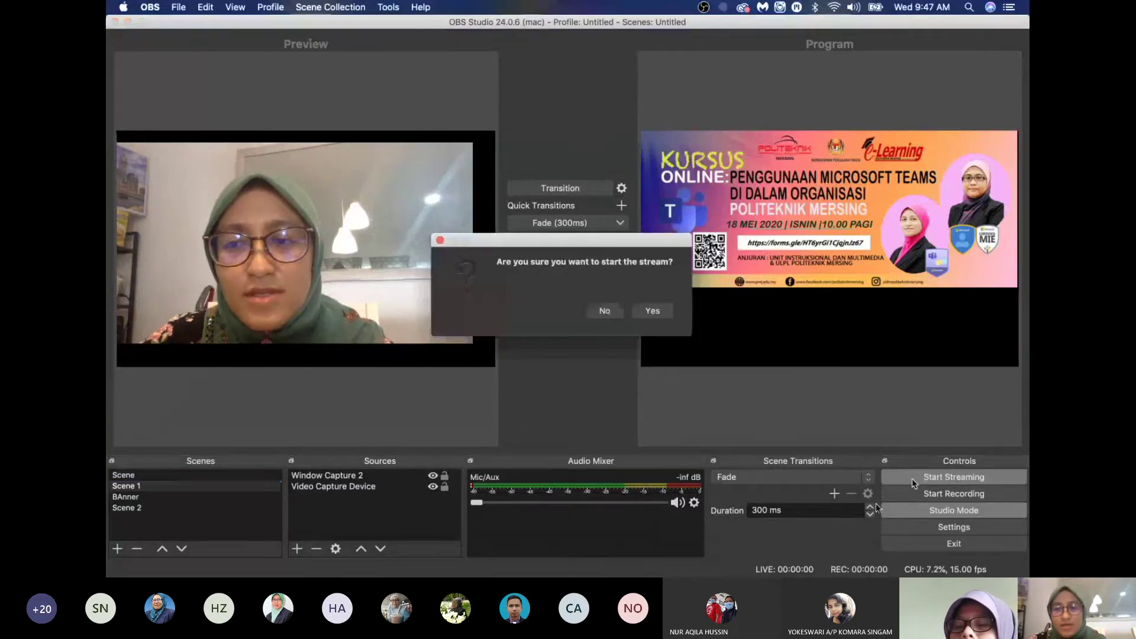
left_click(651, 311)
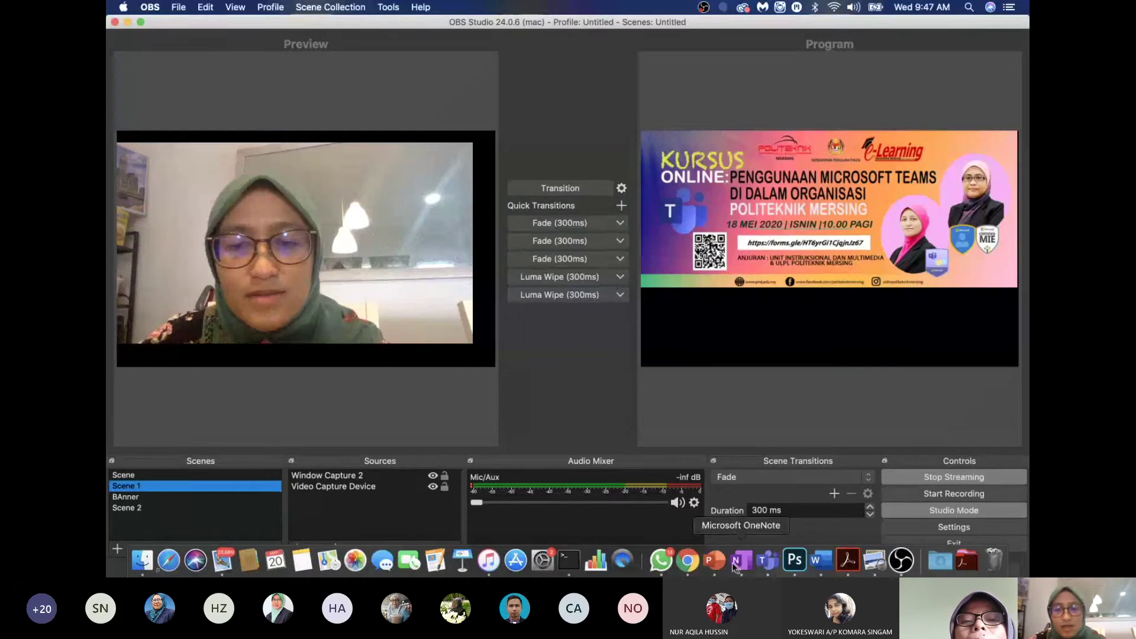
Step: Switch back to Facebook Live Producer in Chrome, title the test video "testing Webinar" and enter "Ms. Teams" as its description
left_click(678, 567)
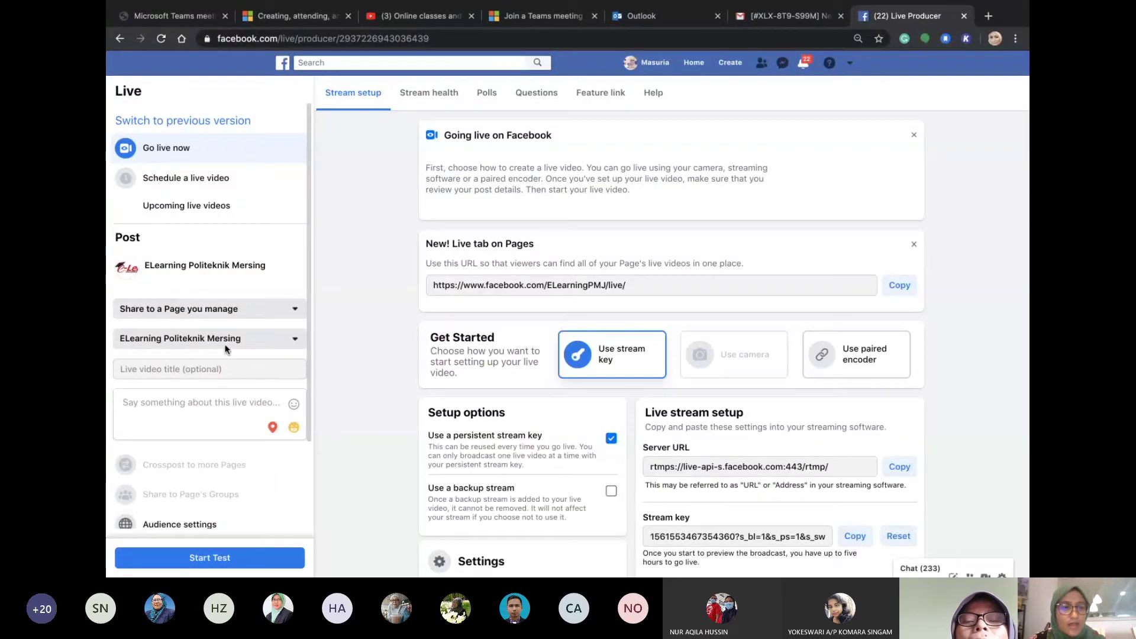
left_click(226, 370)
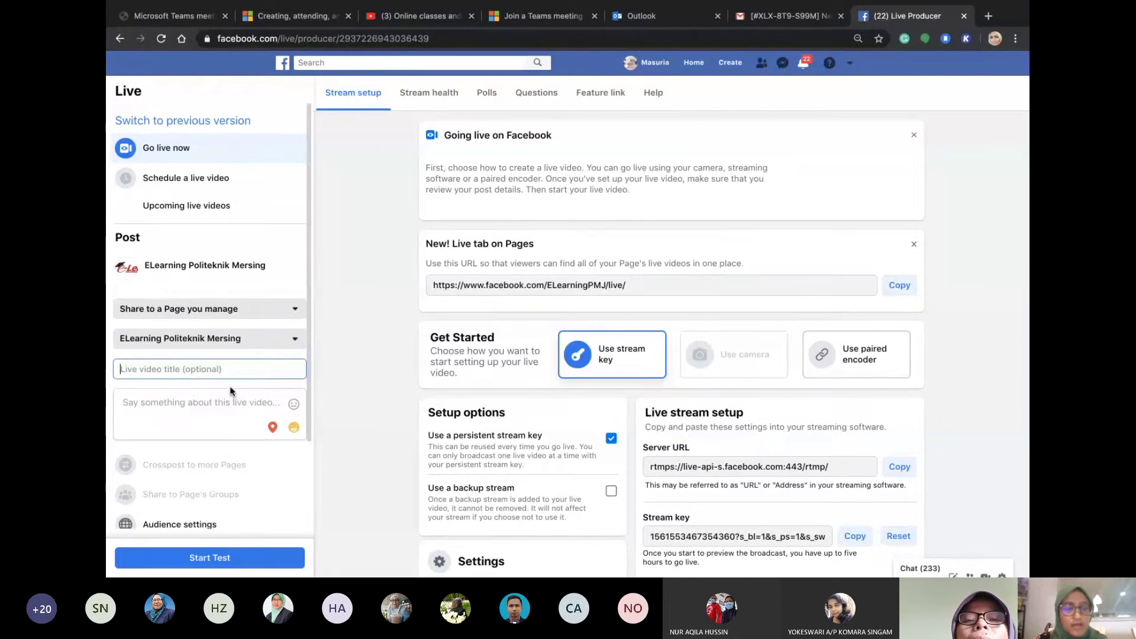
type("testing")
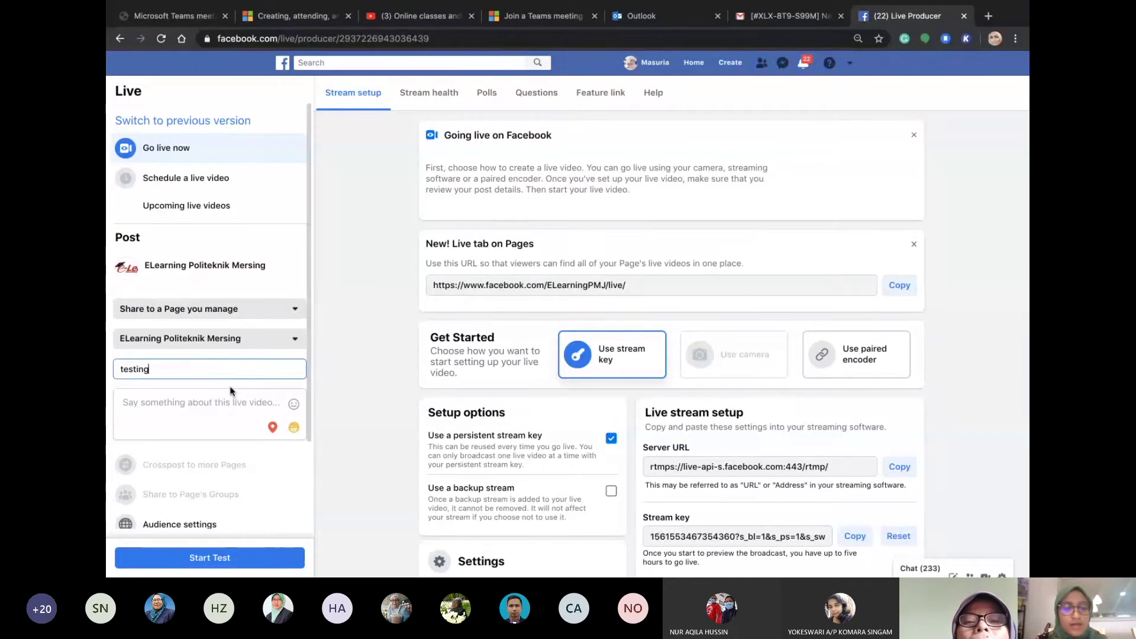
type(" Wenb")
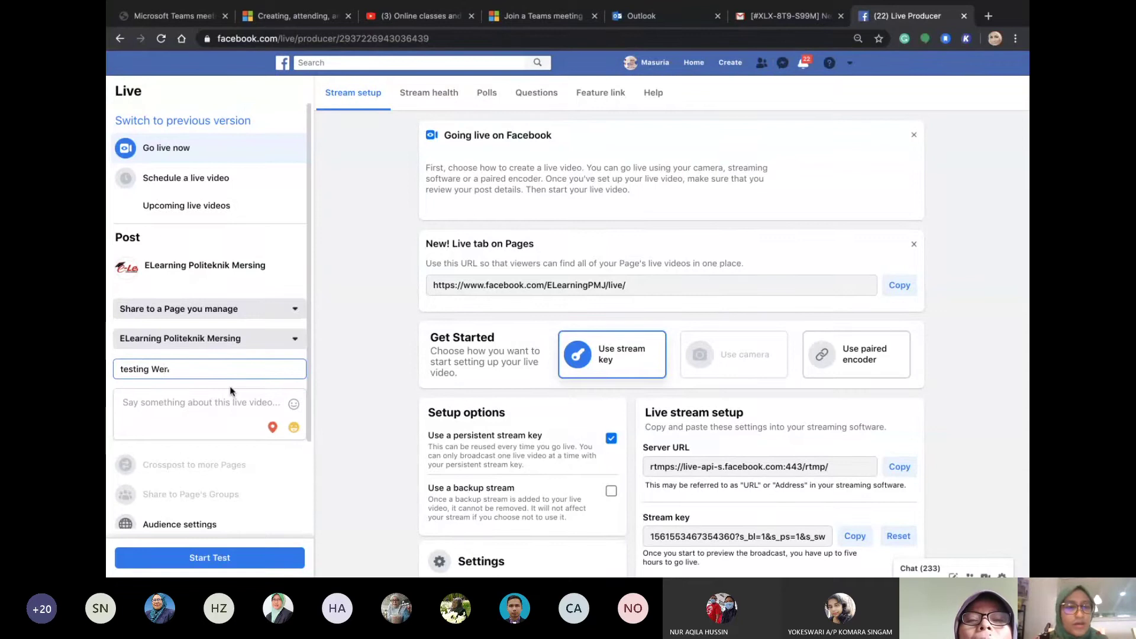
left_click(214, 408)
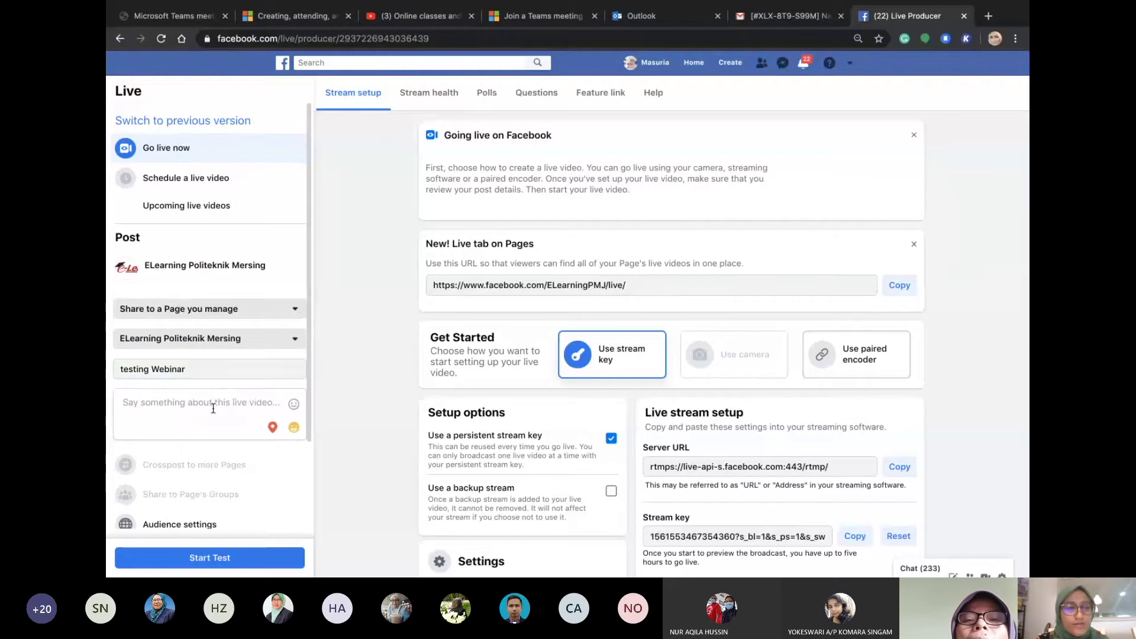
type("TEams")
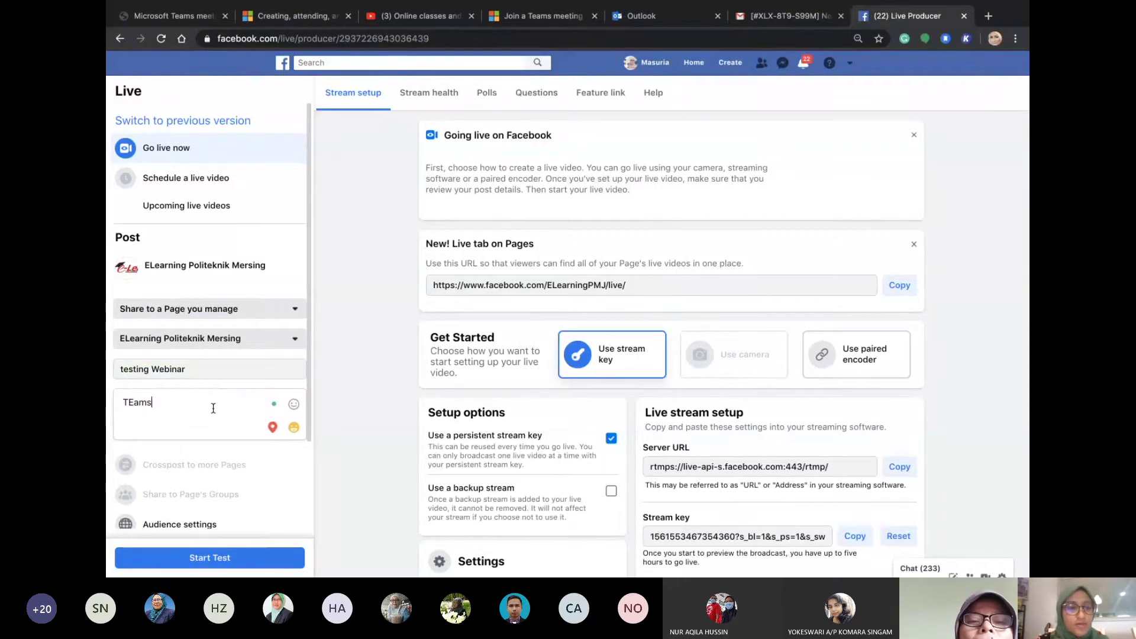
type("e")
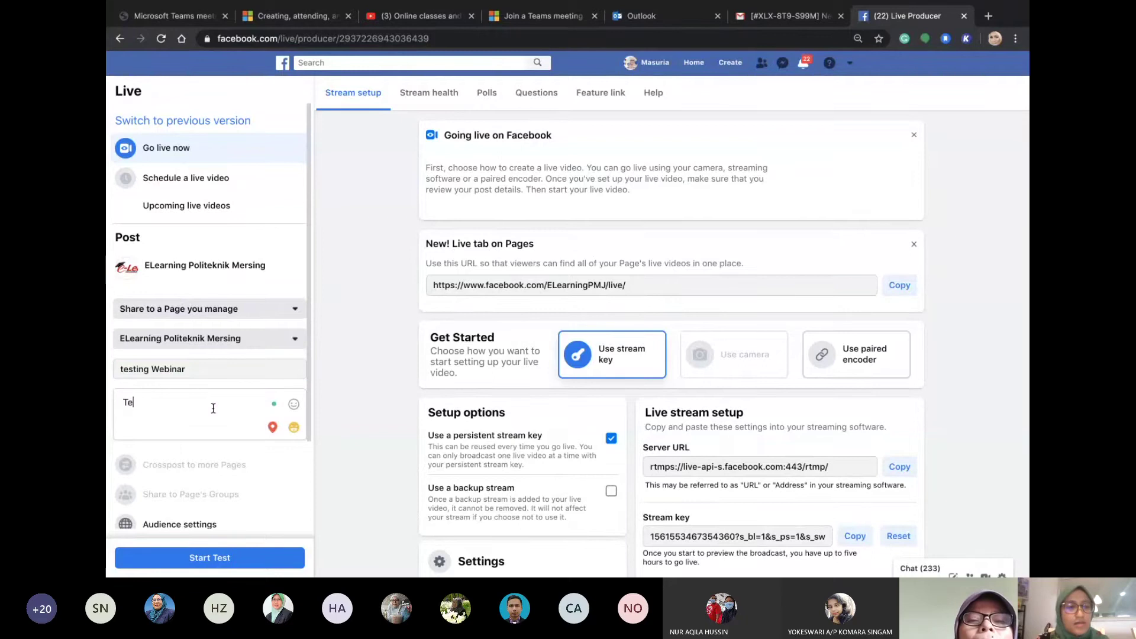
type("ams")
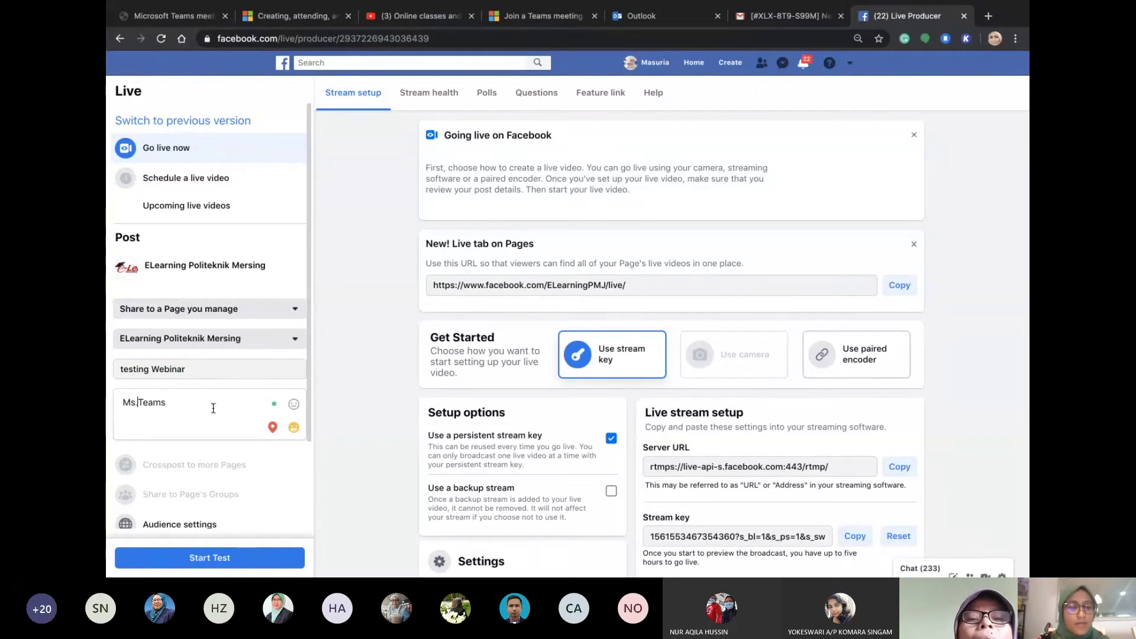
Step: Retitle the test video "Testing : Webinar e-Learning" and start the test broadcast
left_click_drag(159, 372, 109, 370)
type("TEs")
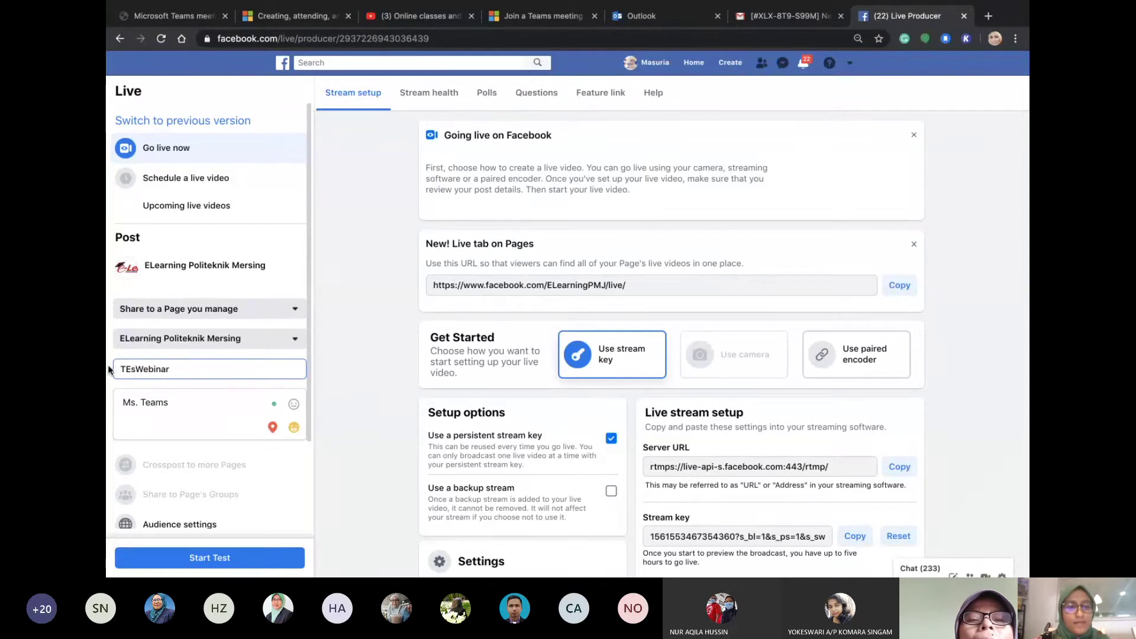
key("BackSpace")
key("BackSpace")
type("esting :")
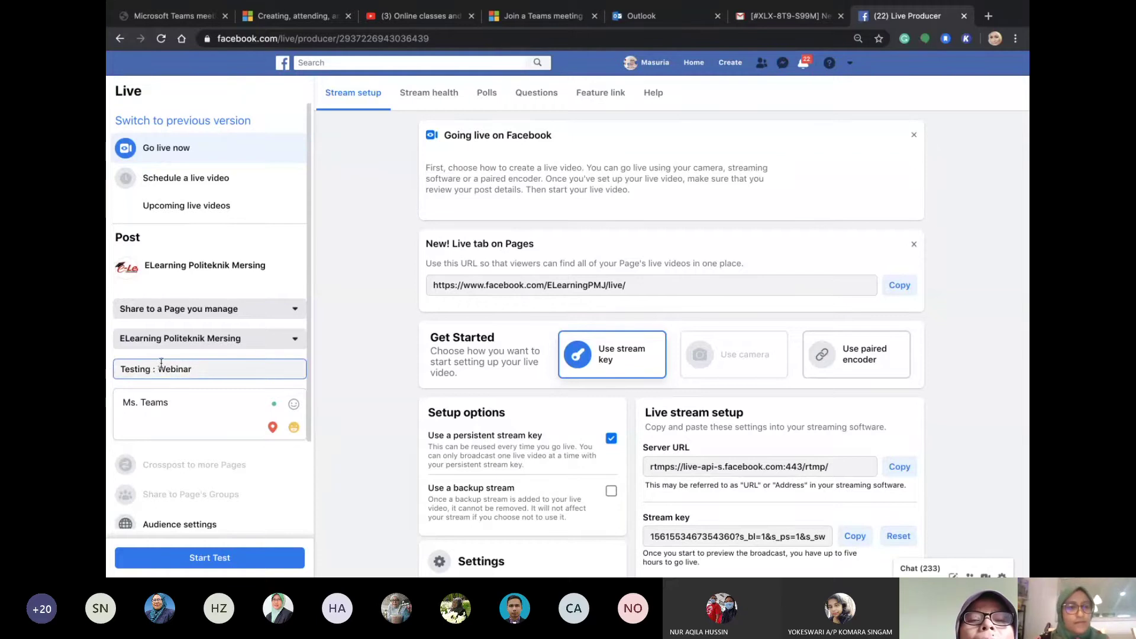
left_click(215, 367)
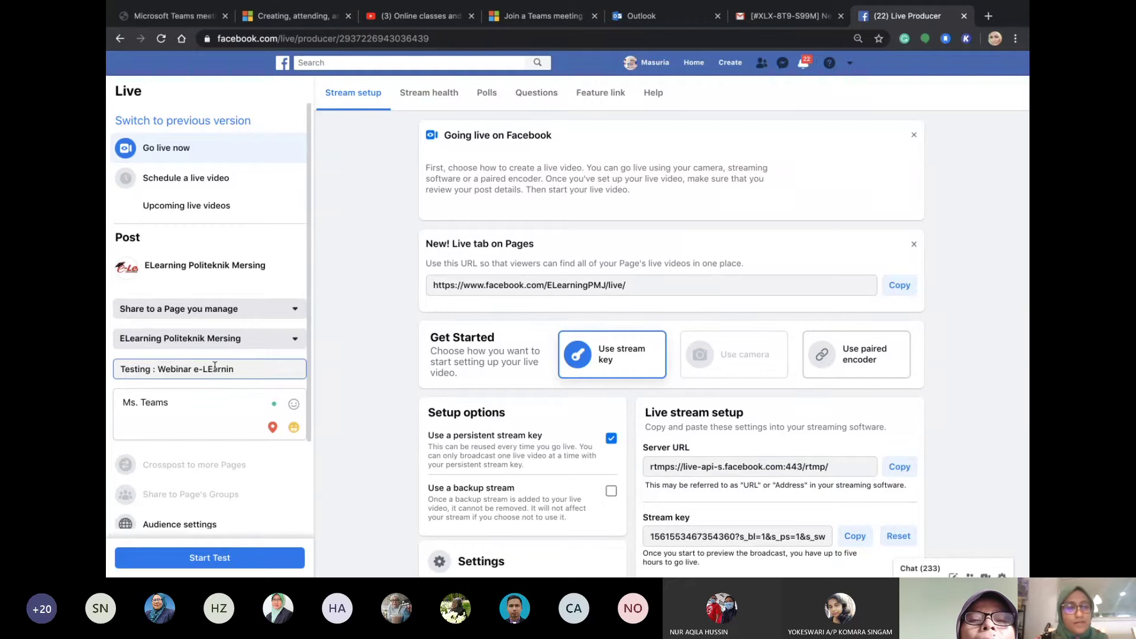
type("e-L")
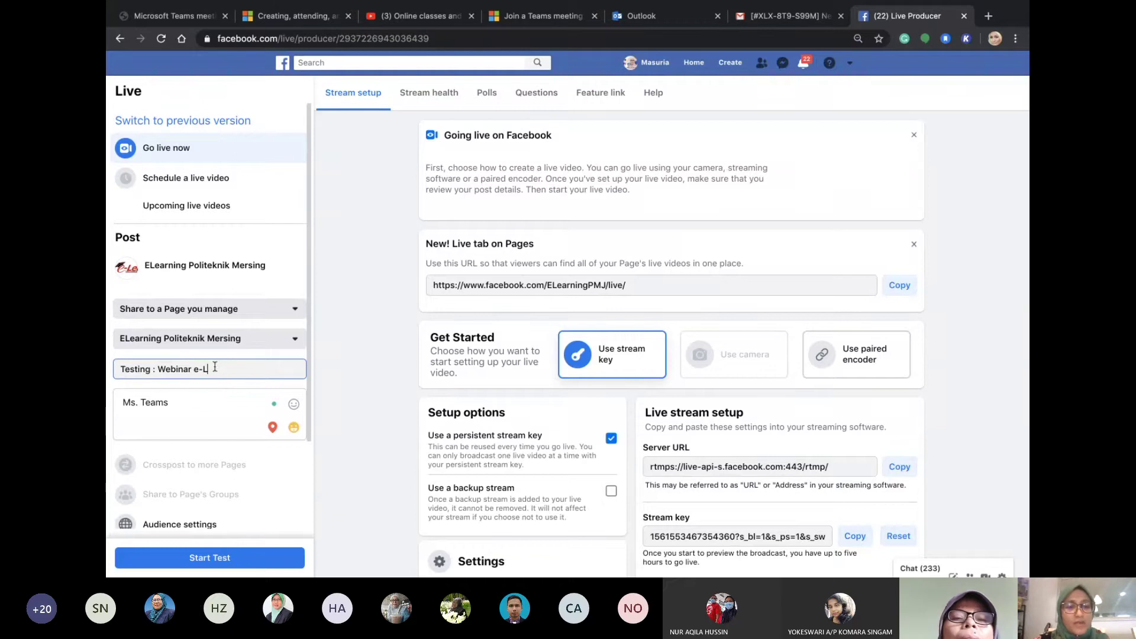
type("earning")
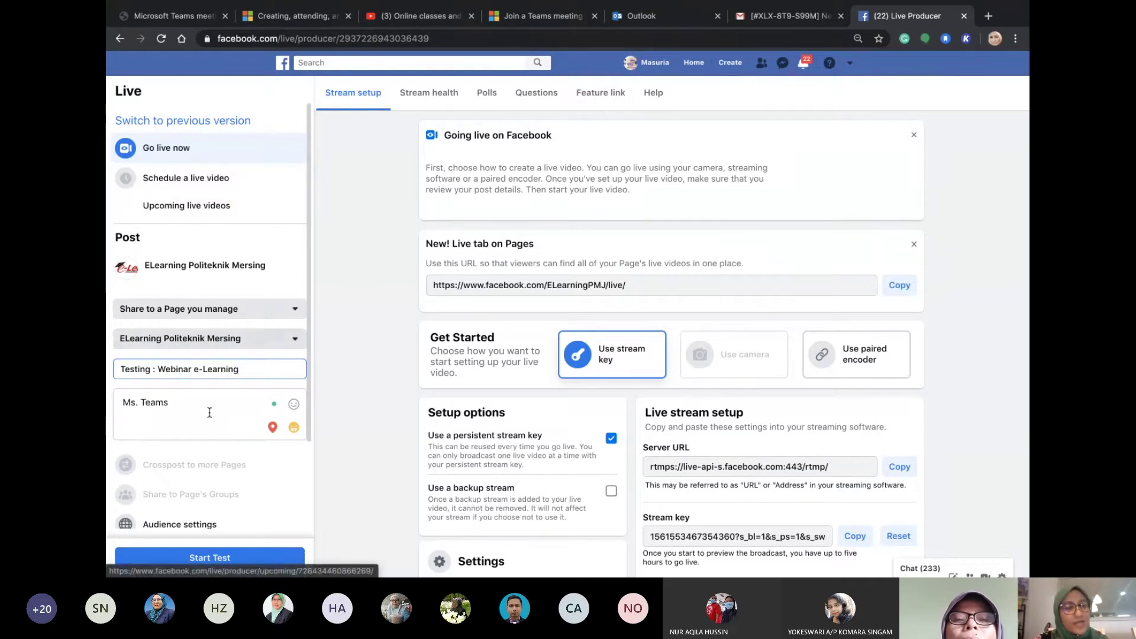
left_click(214, 563)
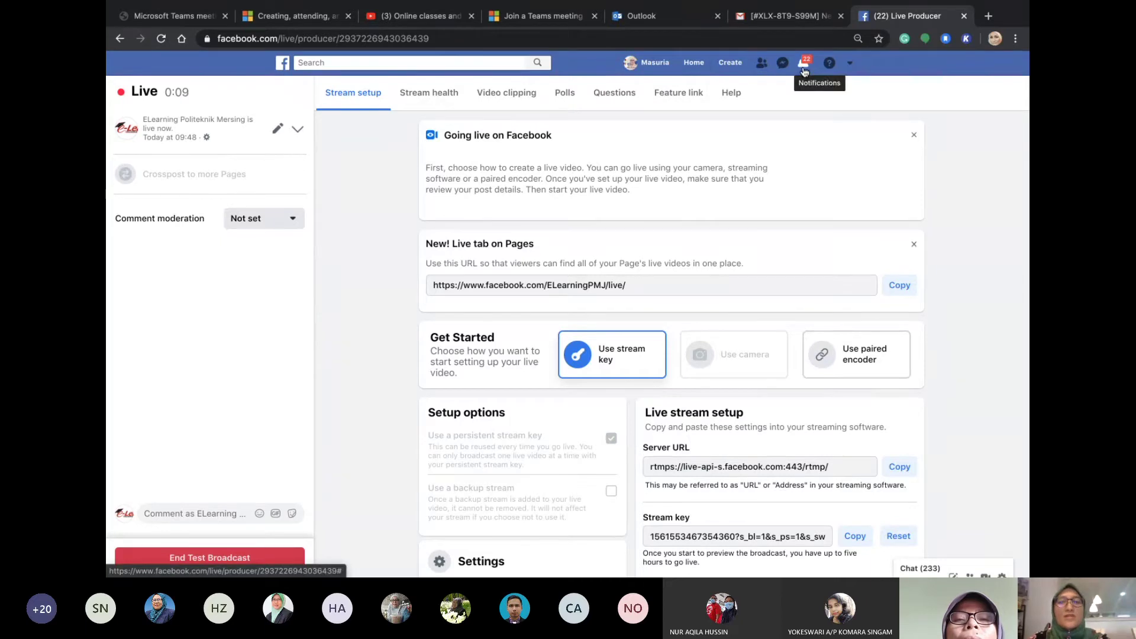
left_click(695, 66)
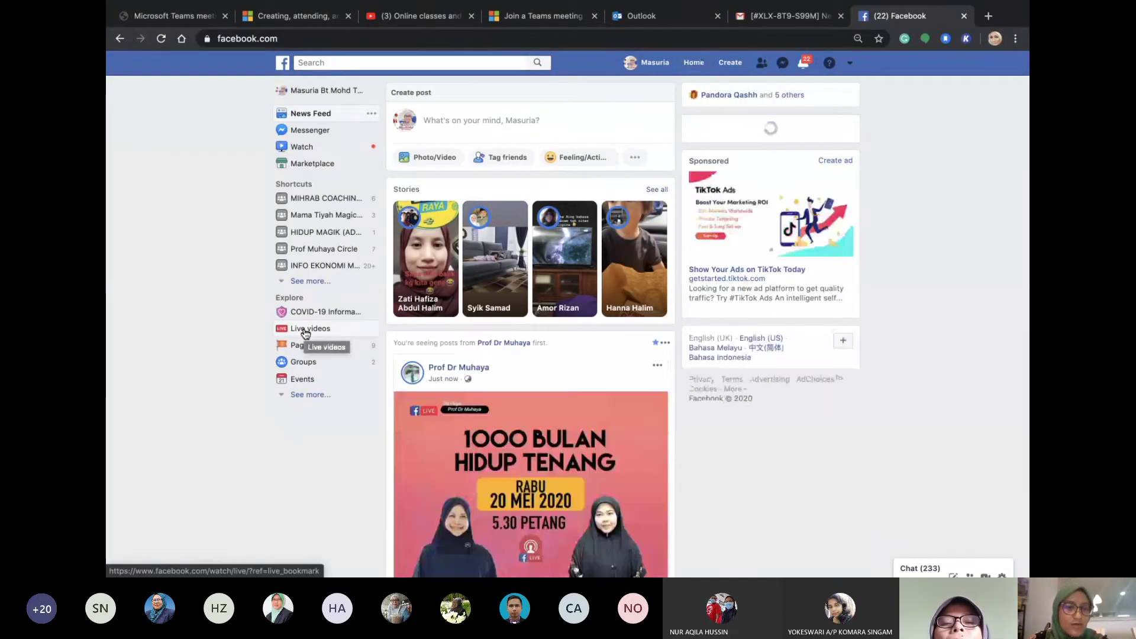
left_click(305, 334)
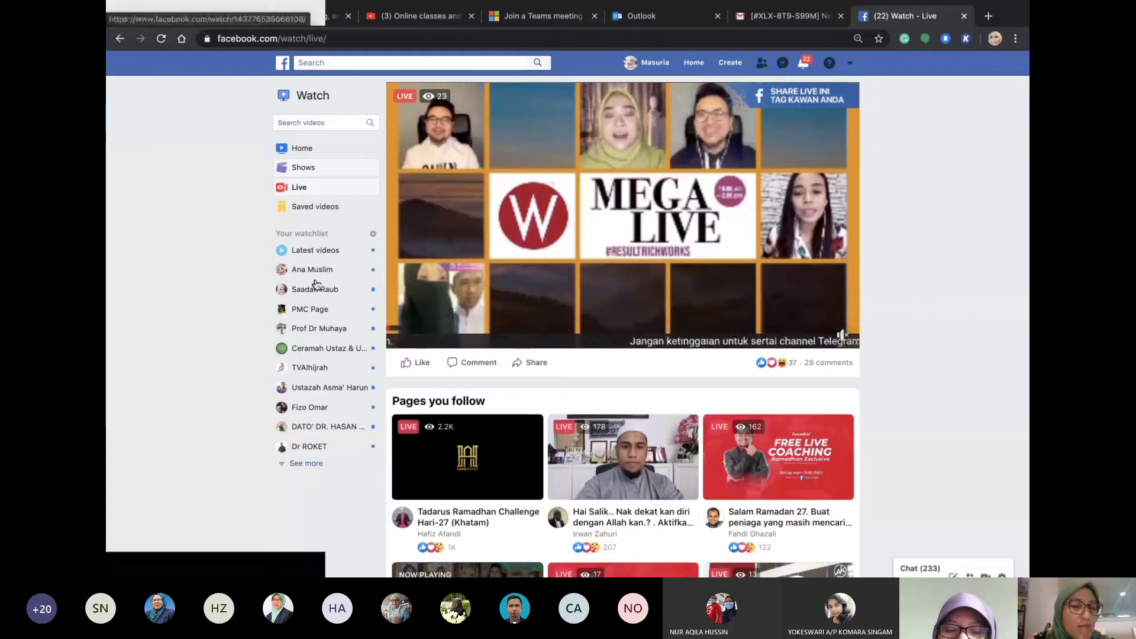
left_click(302, 147)
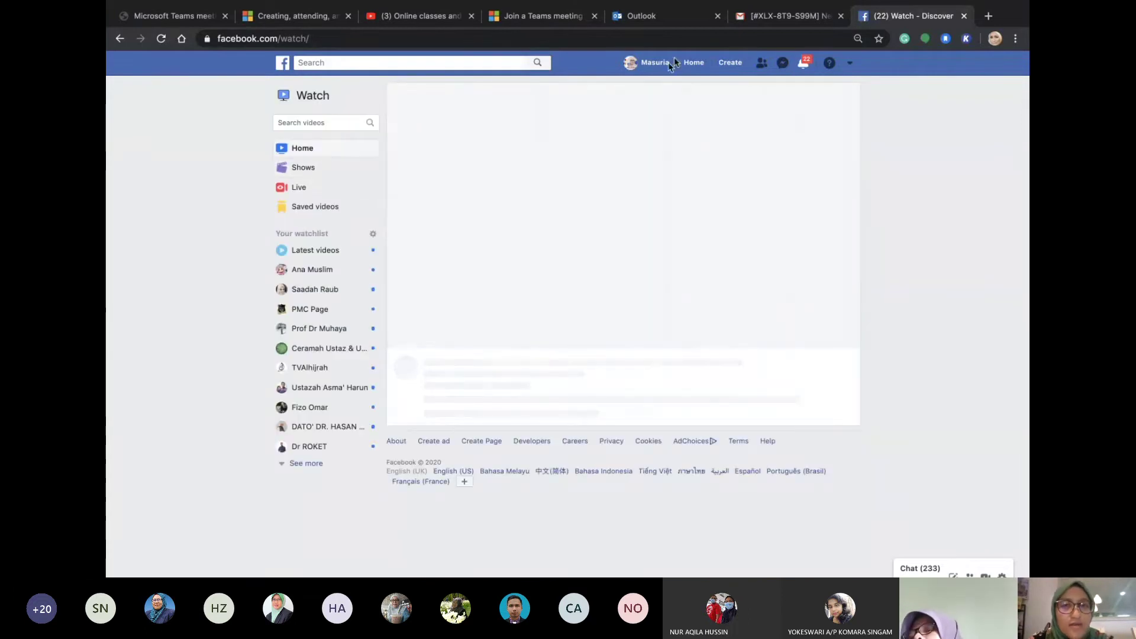
Step: Open the managed ELearning Politeknik Mersing page from the Facebook home feed and view its live test video
left_click(694, 67)
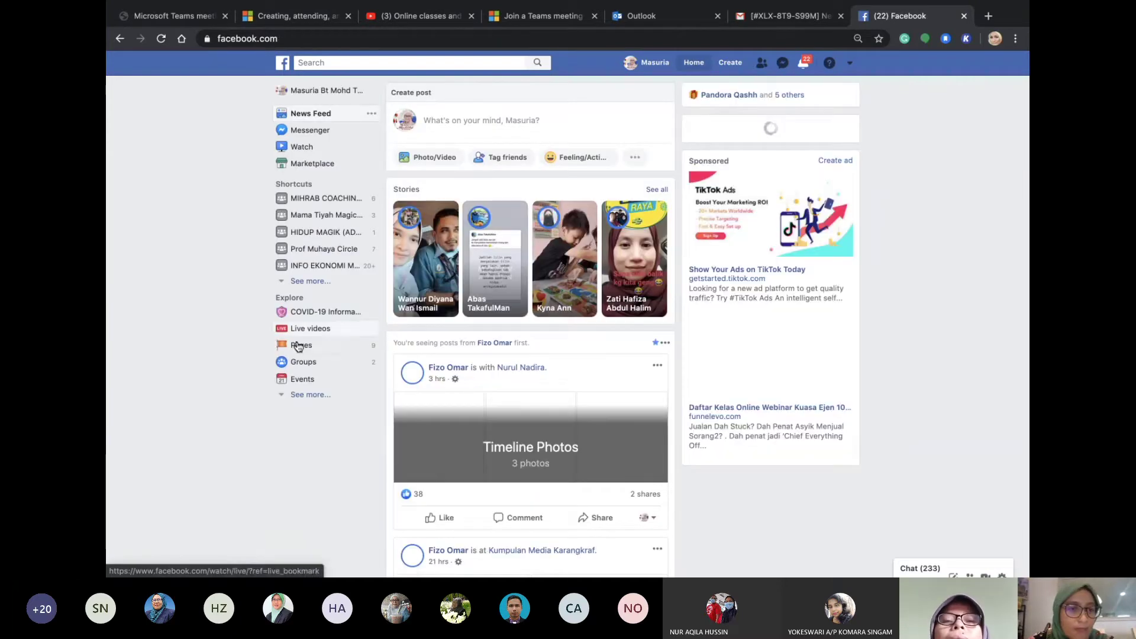
left_click(297, 345)
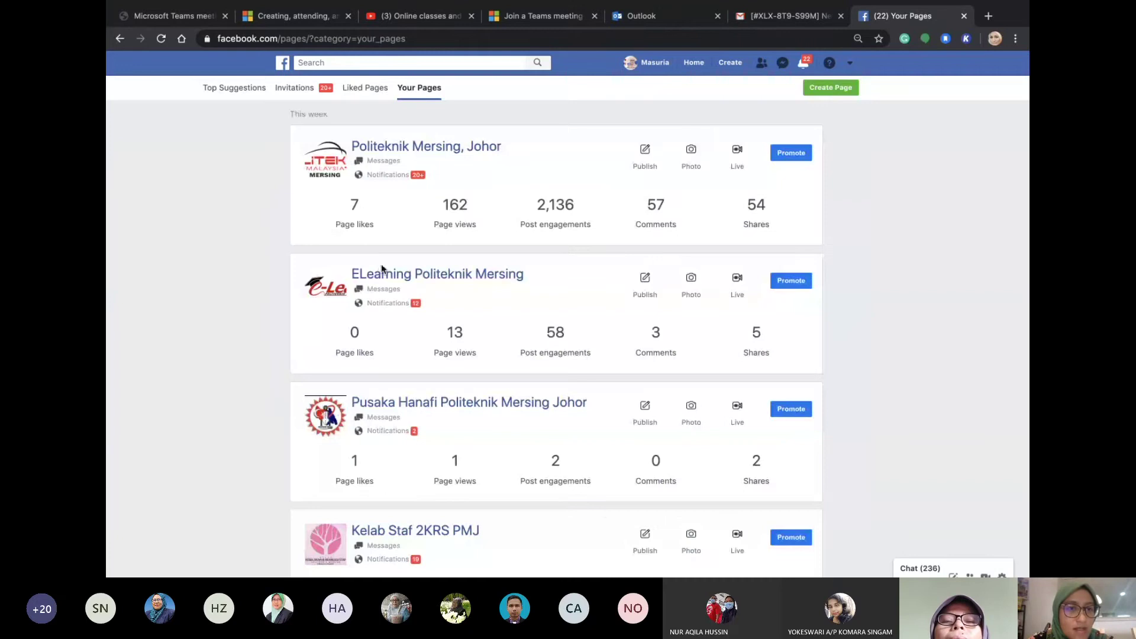
left_click(383, 277)
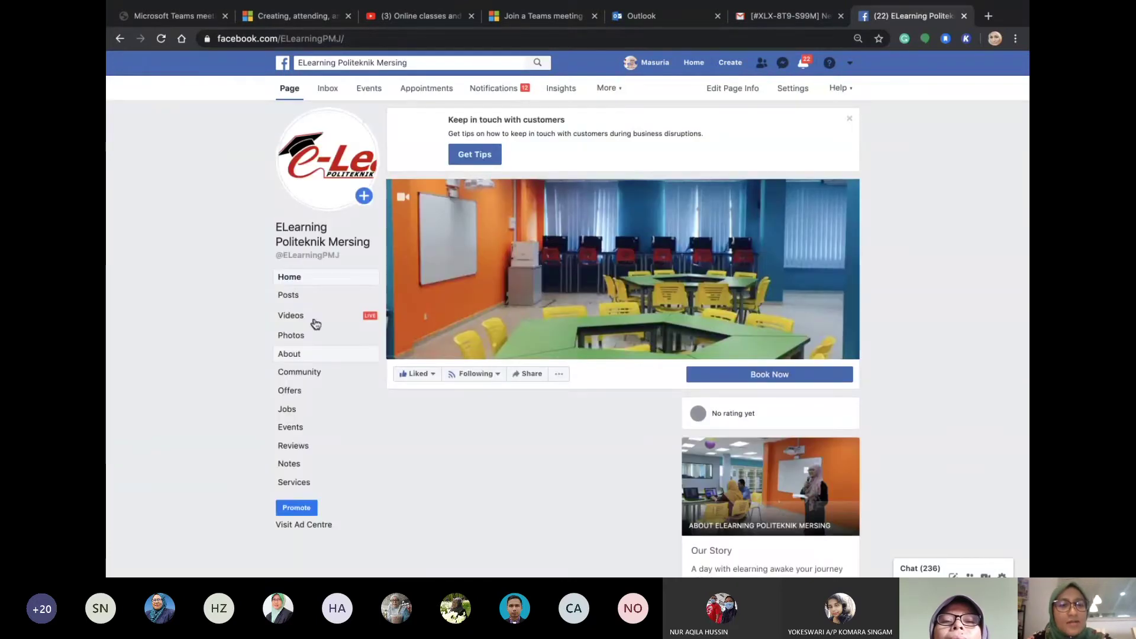
scroll(473, 389, "down", 5)
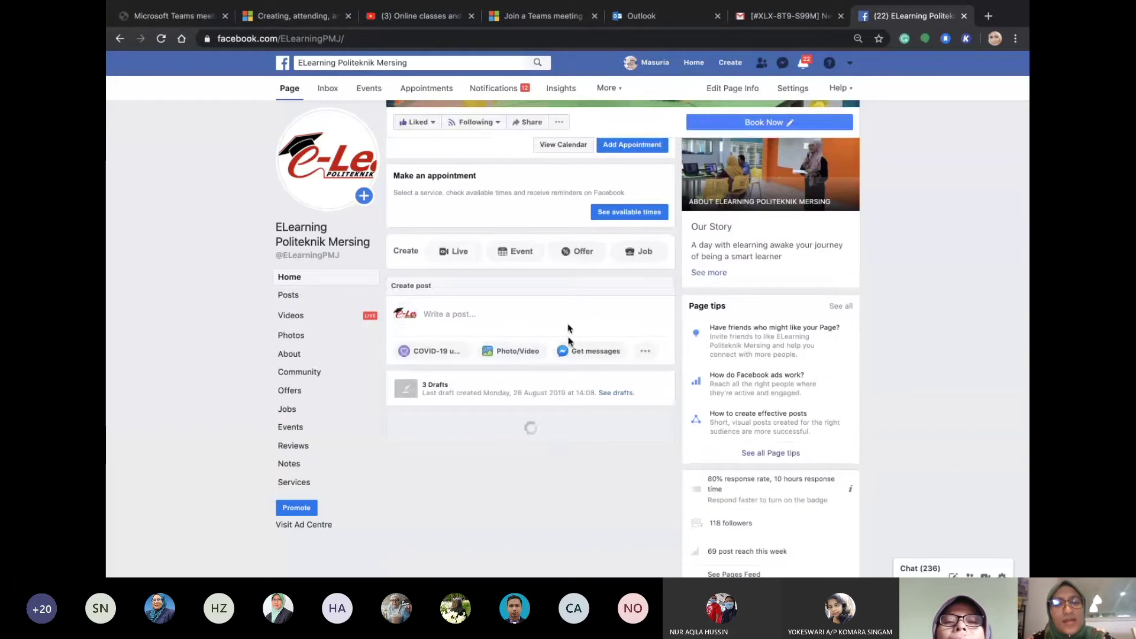
scroll(546, 421, "down", 3)
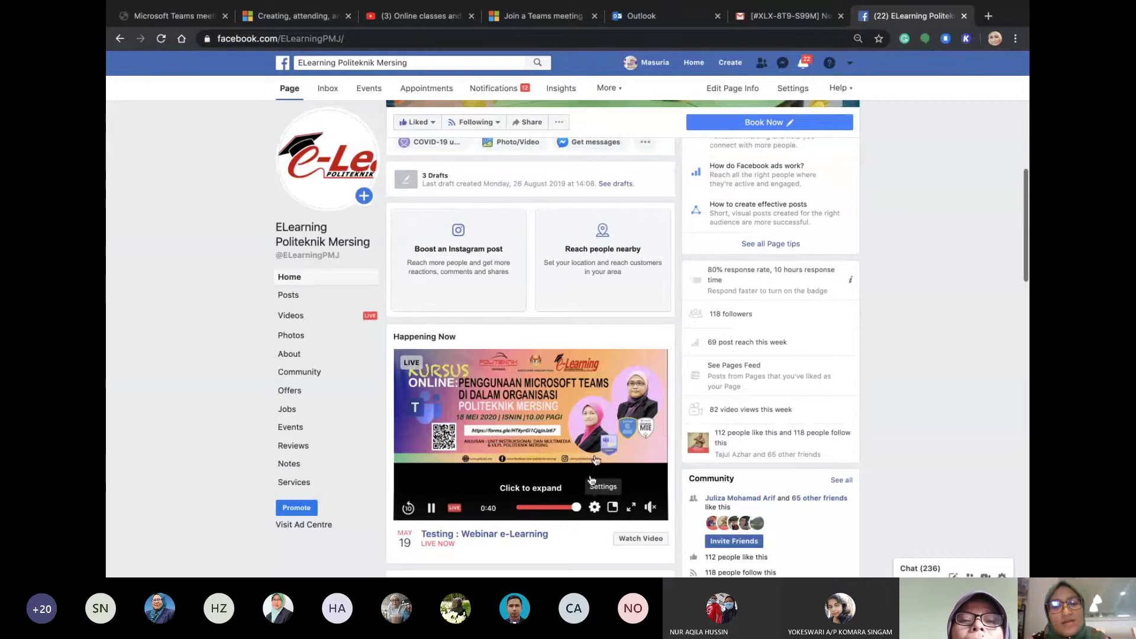
scroll(598, 486, "down", 2)
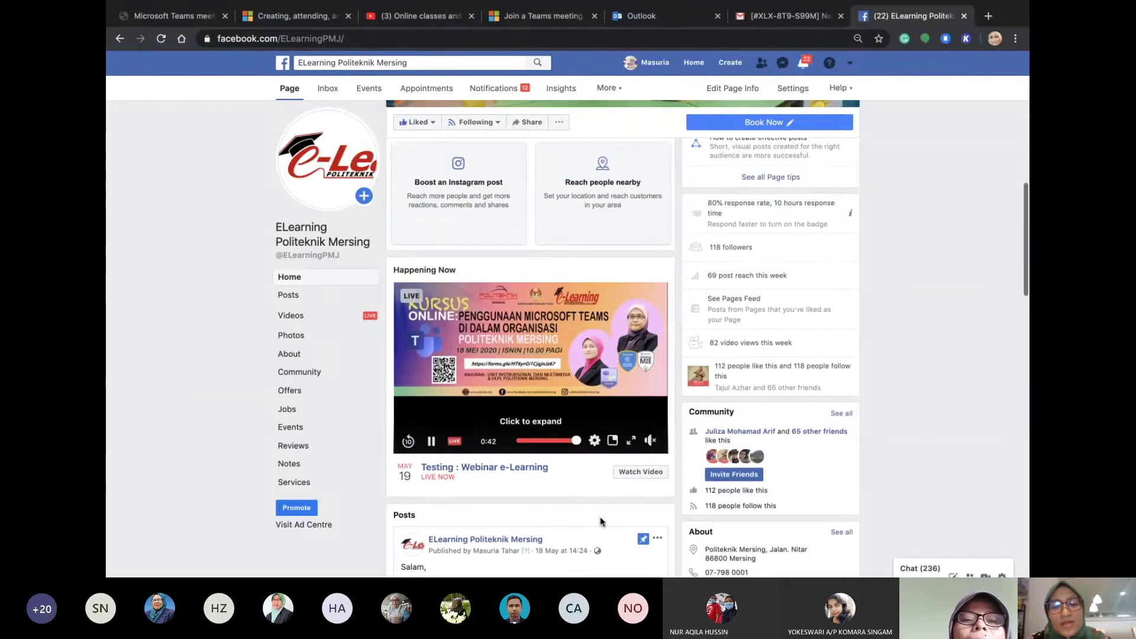
Step: Switch to OBS Studio and transition Scene 1 with the webcam view from the preview to the live program
mouse_move(666, 575)
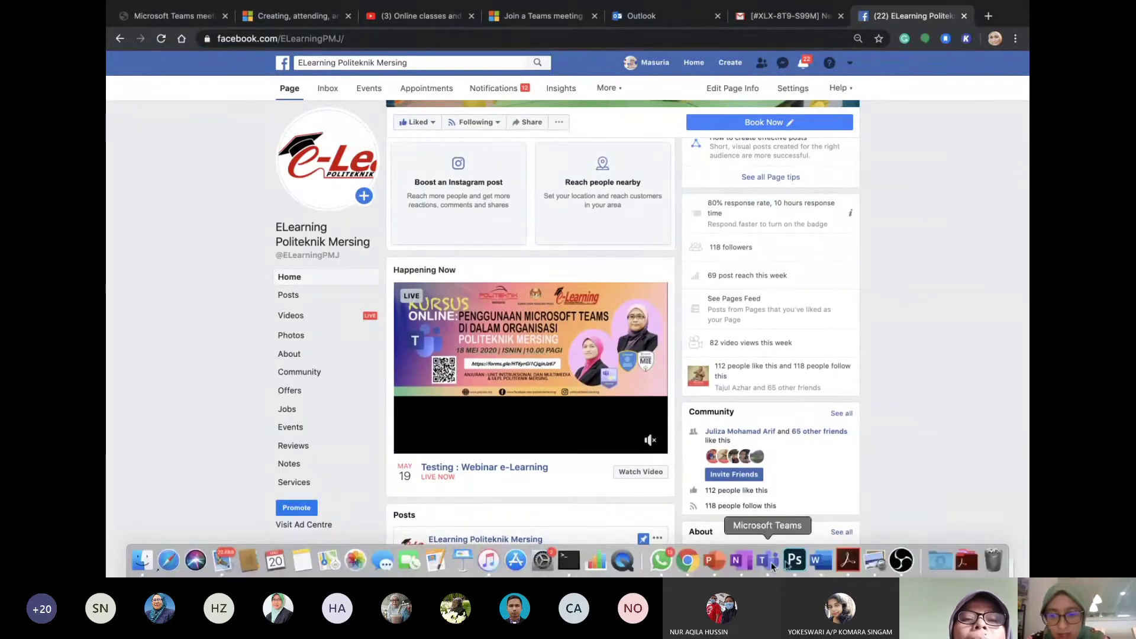
left_click(902, 560)
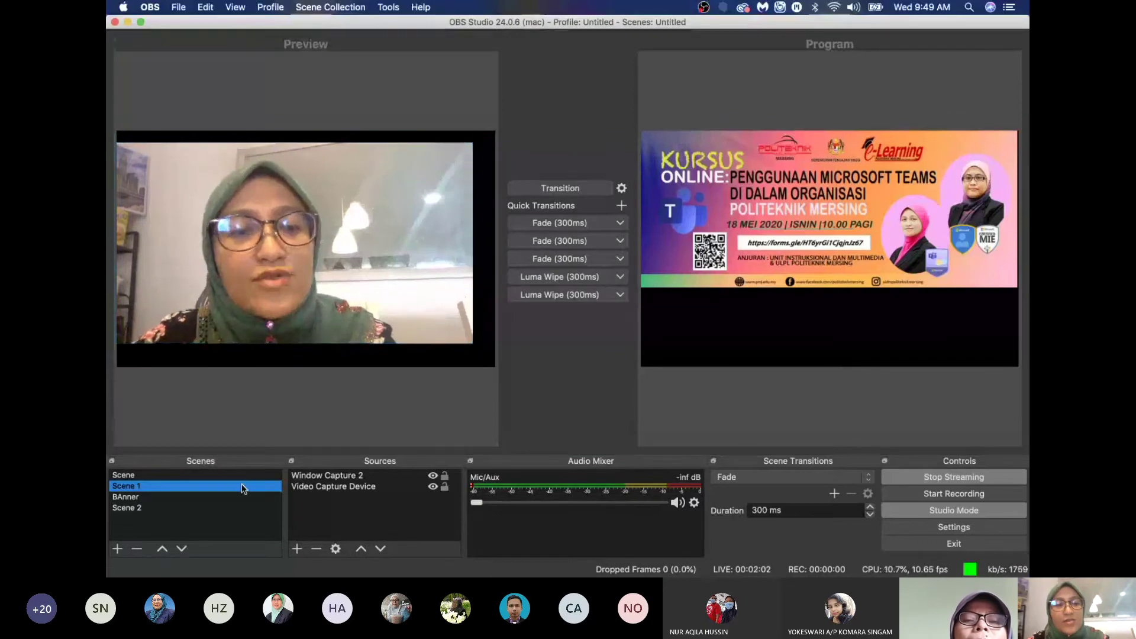
left_click(312, 478)
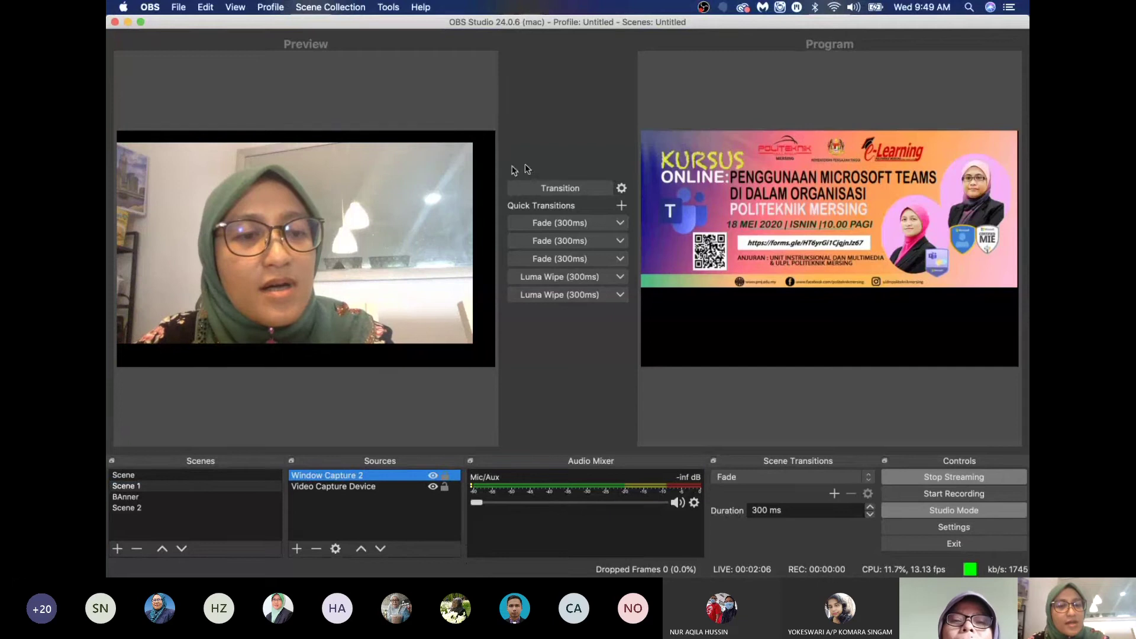
left_click(552, 188)
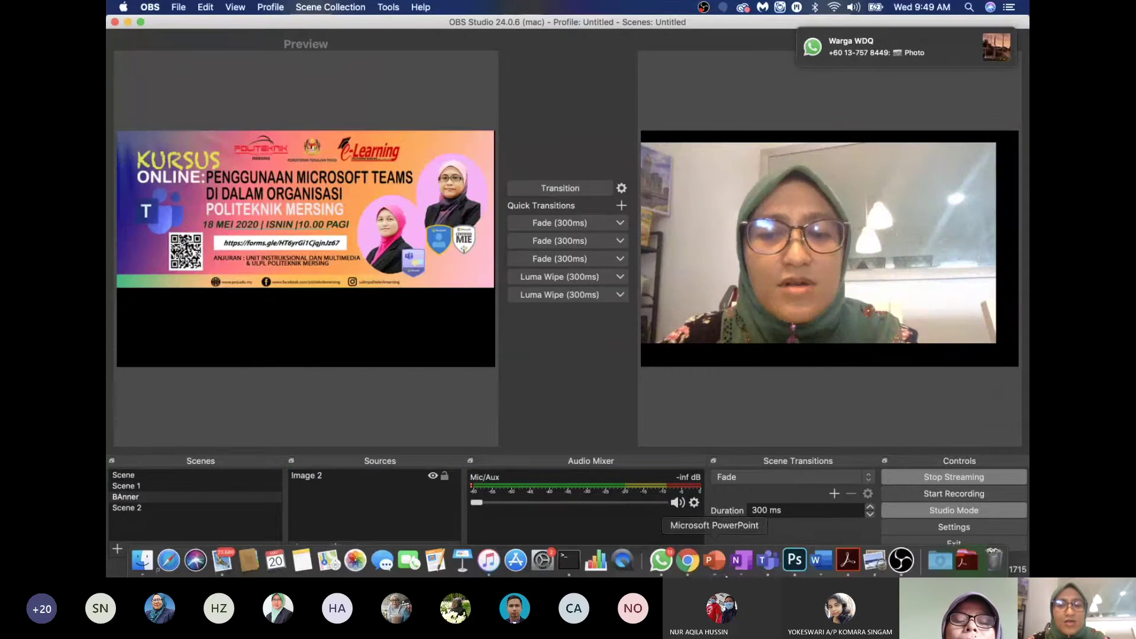
Step: Switch to the Microsoft Teams meeting and mute the microphone
left_click(778, 560)
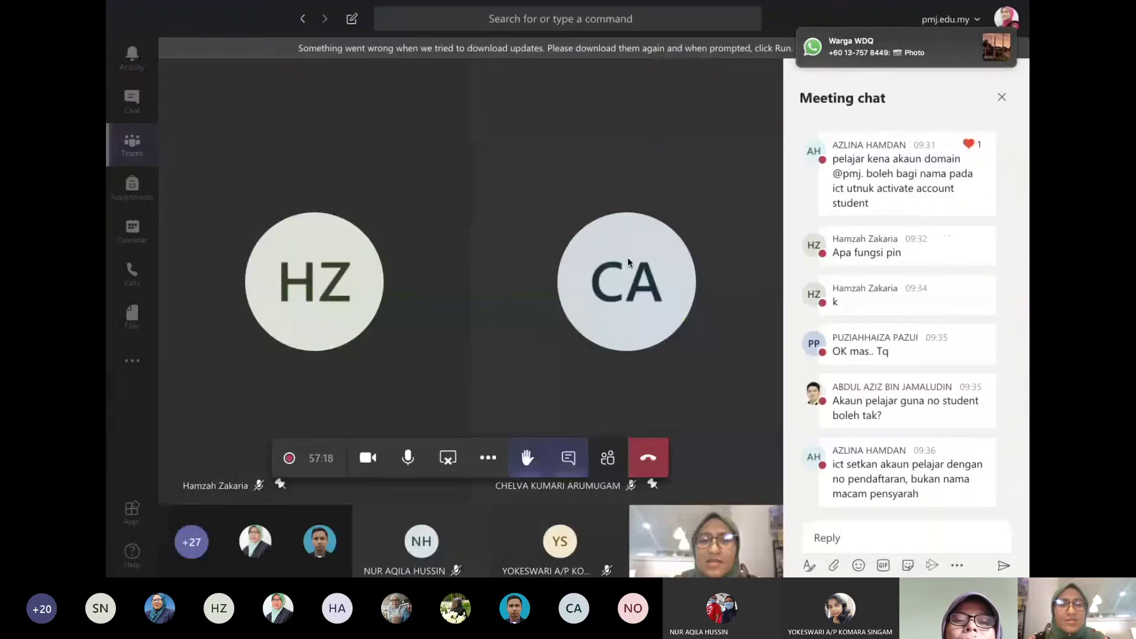
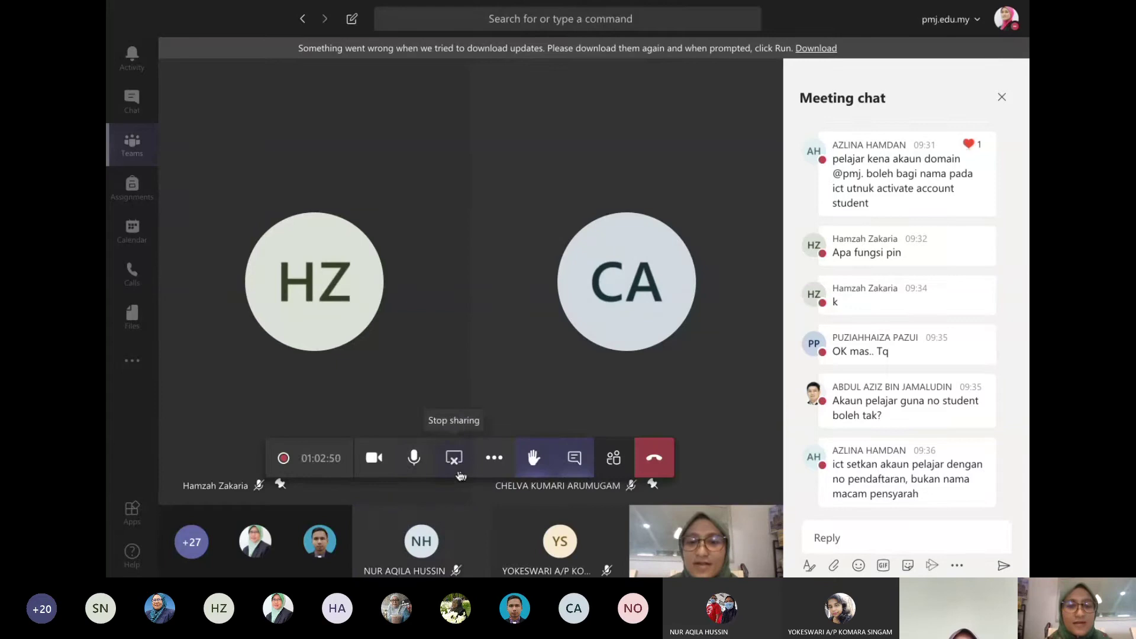
left_click(417, 469)
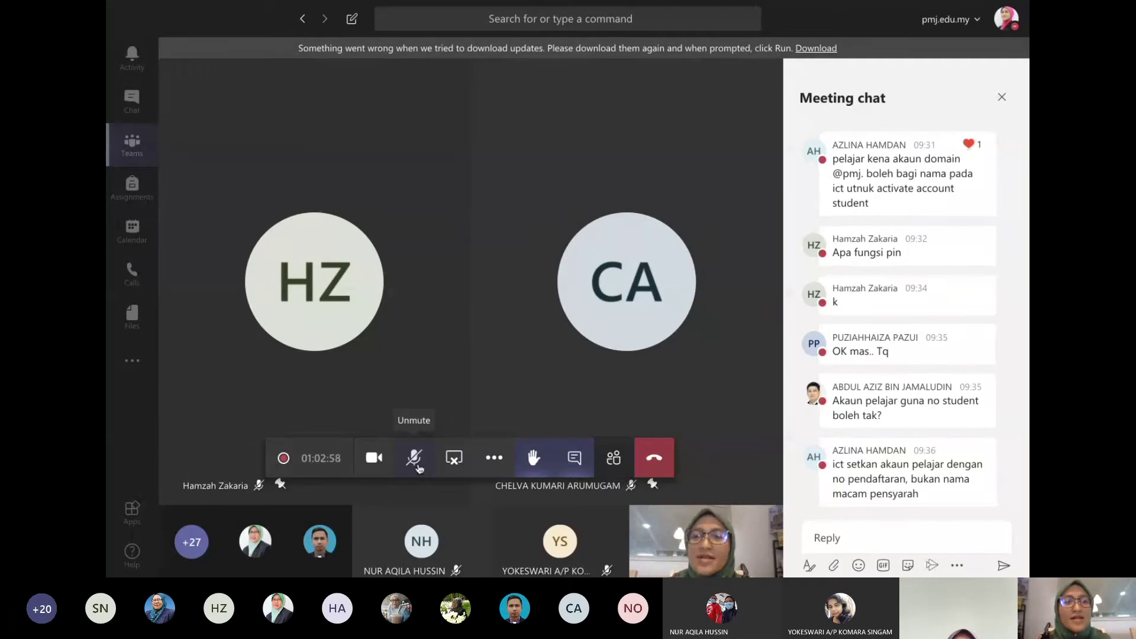
Step: Open the OPEN SOURCE SERVER ADMINISTRATION team from the list of all teams and raise the system volume
left_click(142, 157)
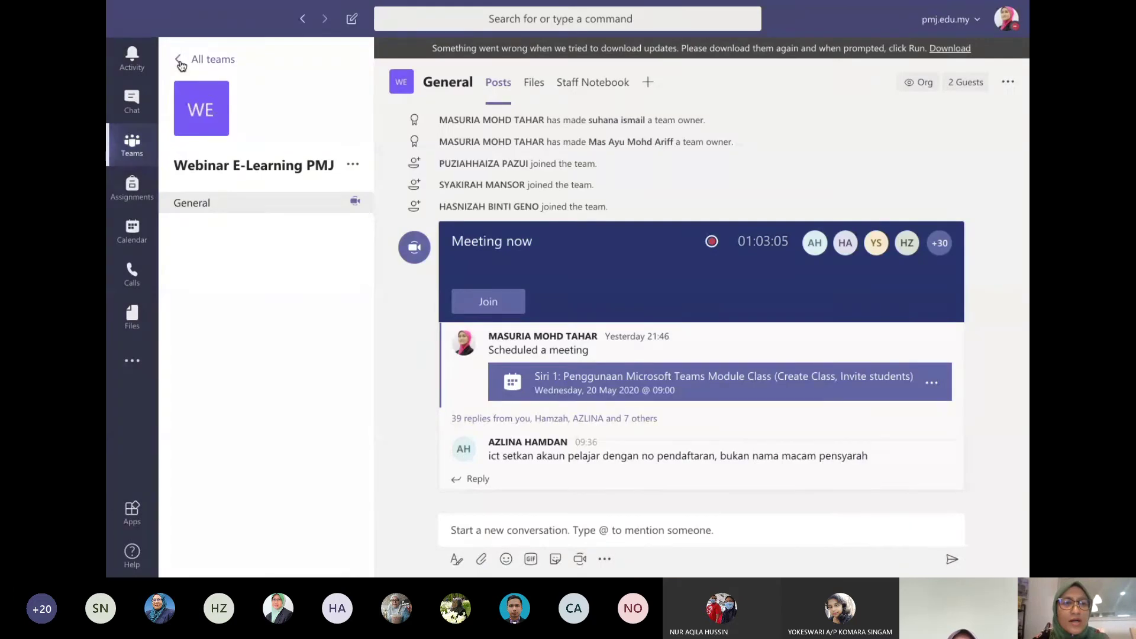
left_click(180, 61)
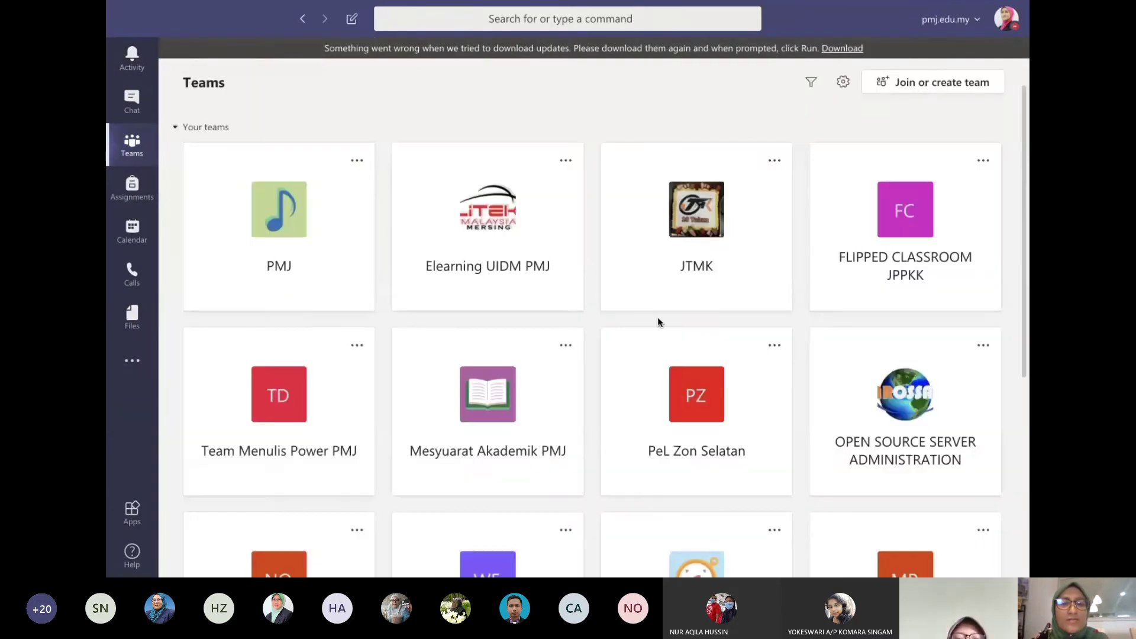
scroll(660, 322, "down", 4)
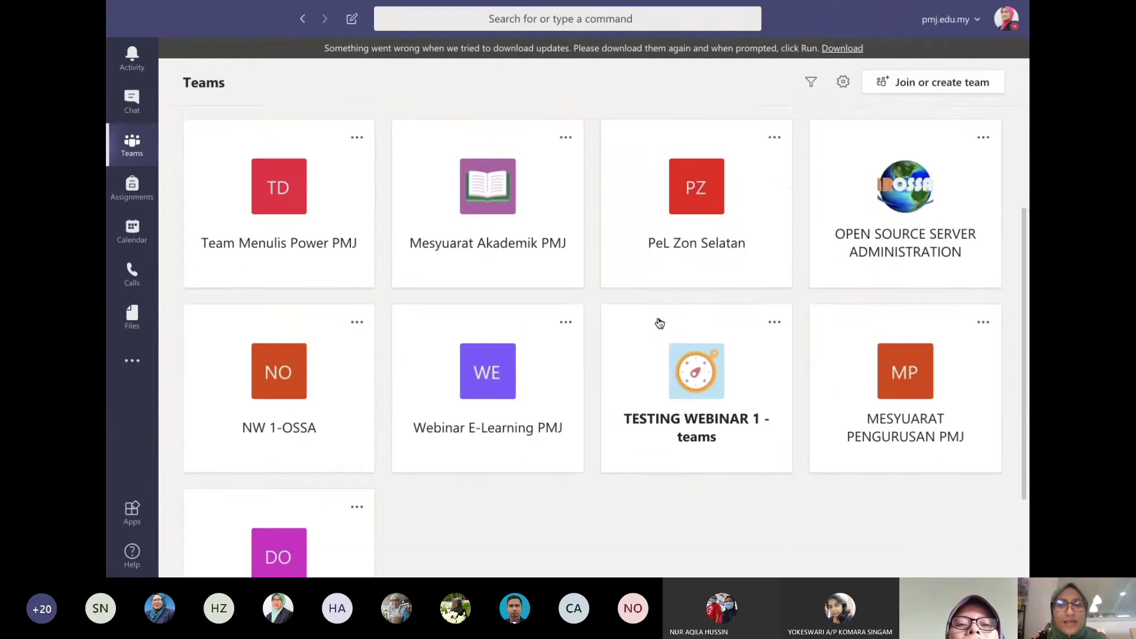
scroll(659, 322, "down", 2)
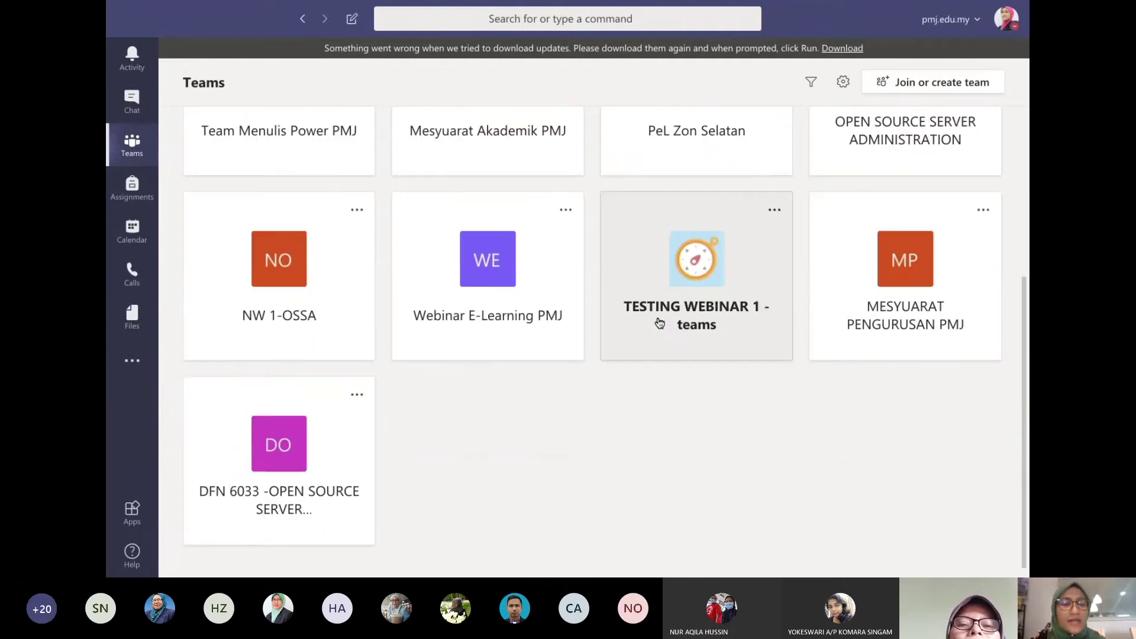
scroll(850, 246, "up", 2)
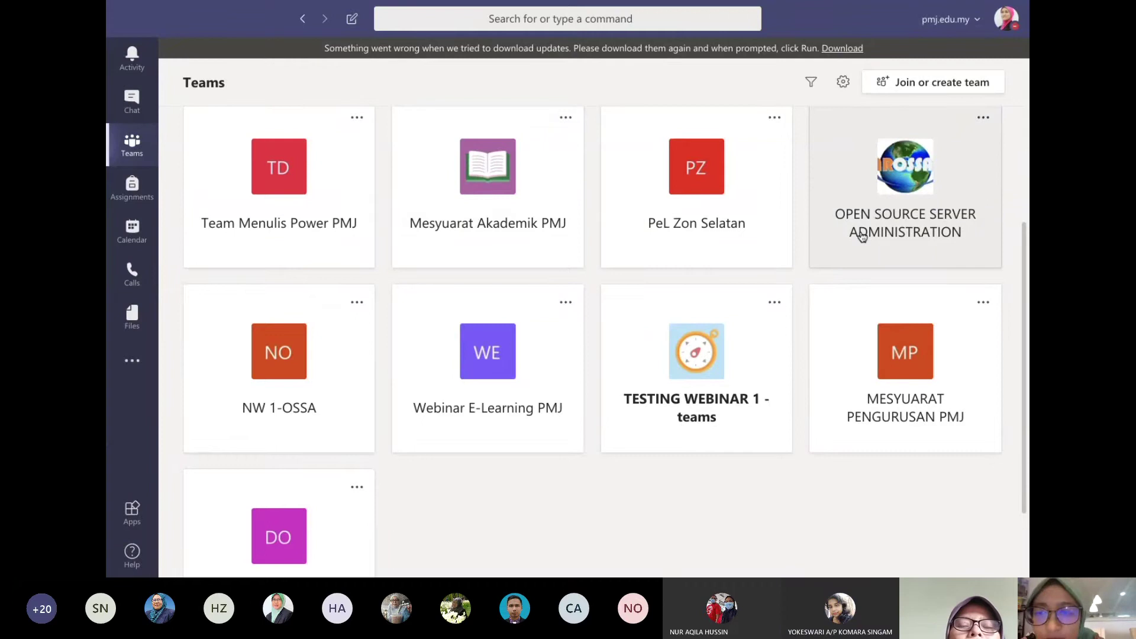
left_click(862, 237)
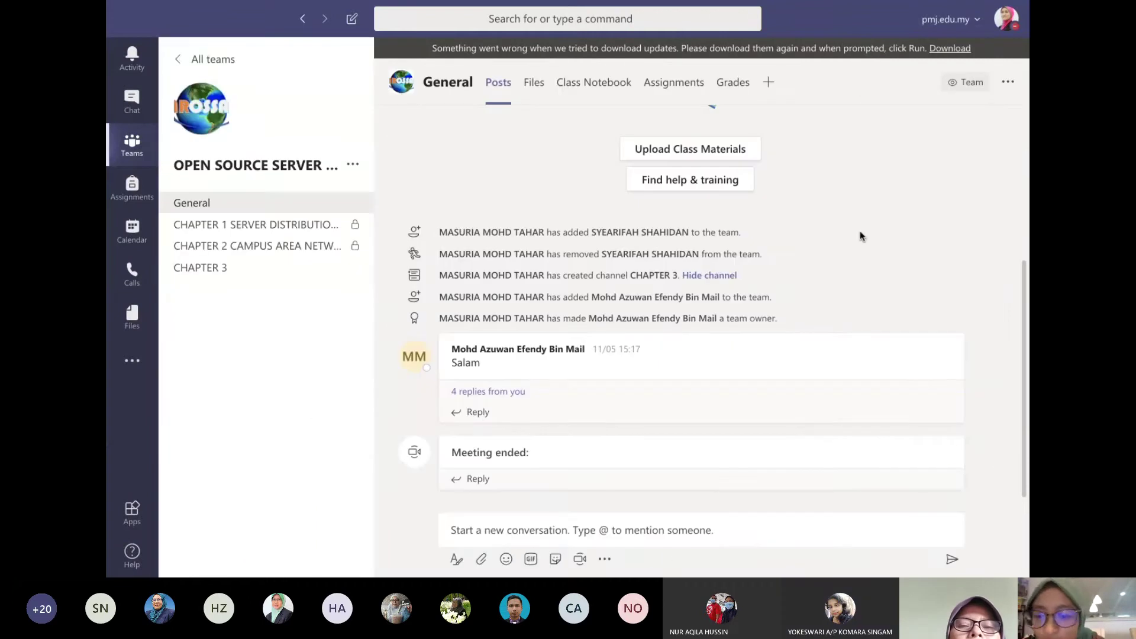
key("XF86AudioRaiseVolume")
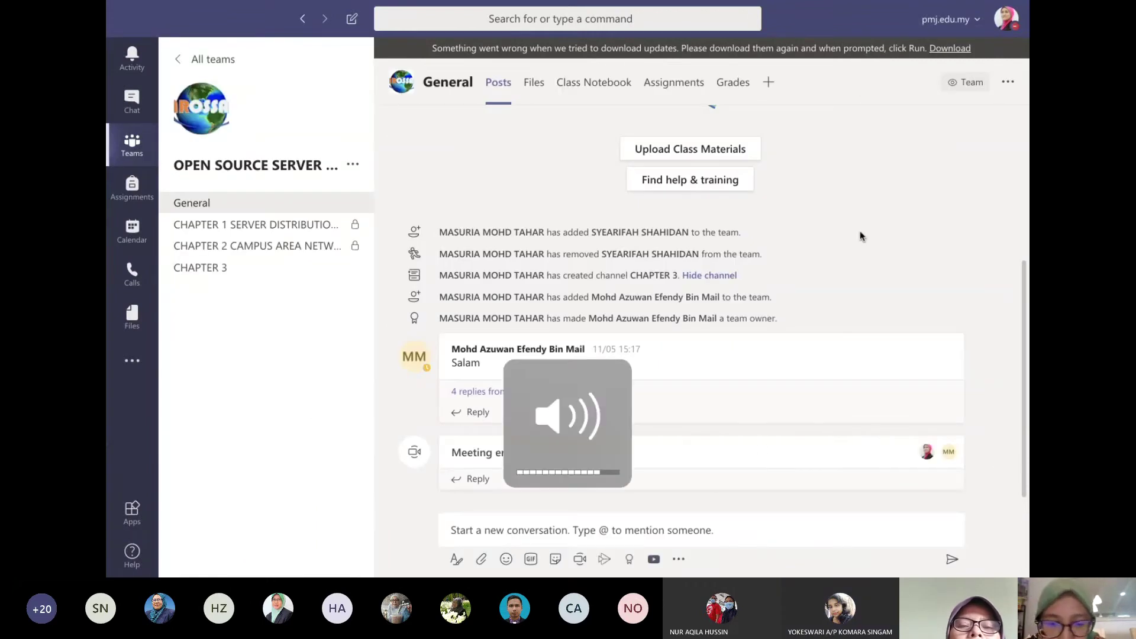
Step: Return to the Webinar E-Learning PMJ team and join the ongoing meeting from its General channel
key("ctrl+Up")
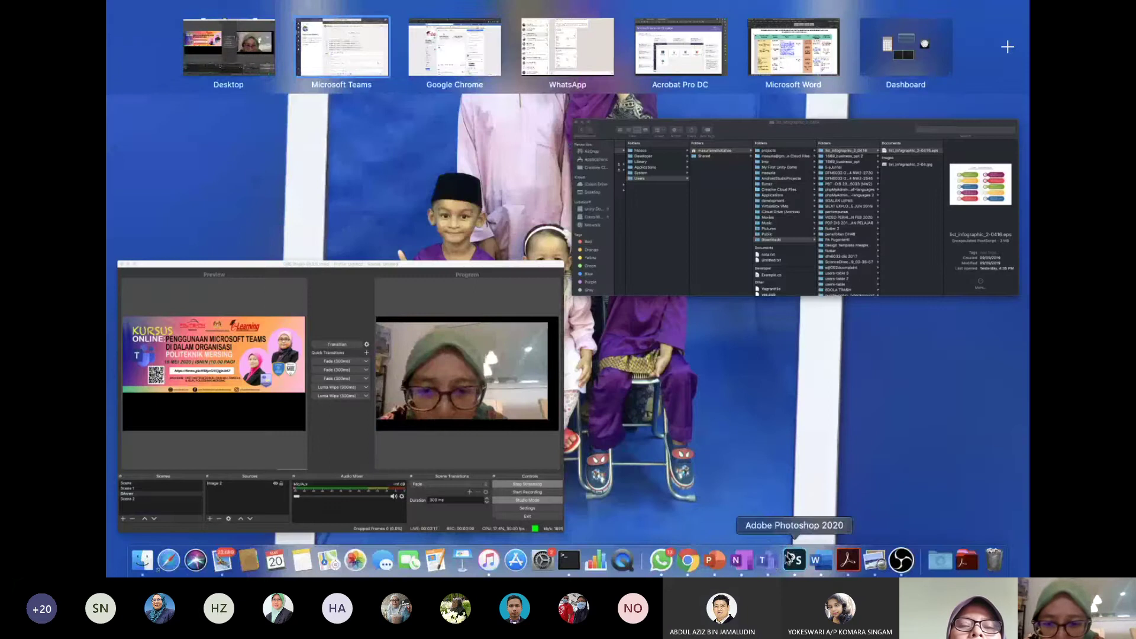
left_click(770, 562)
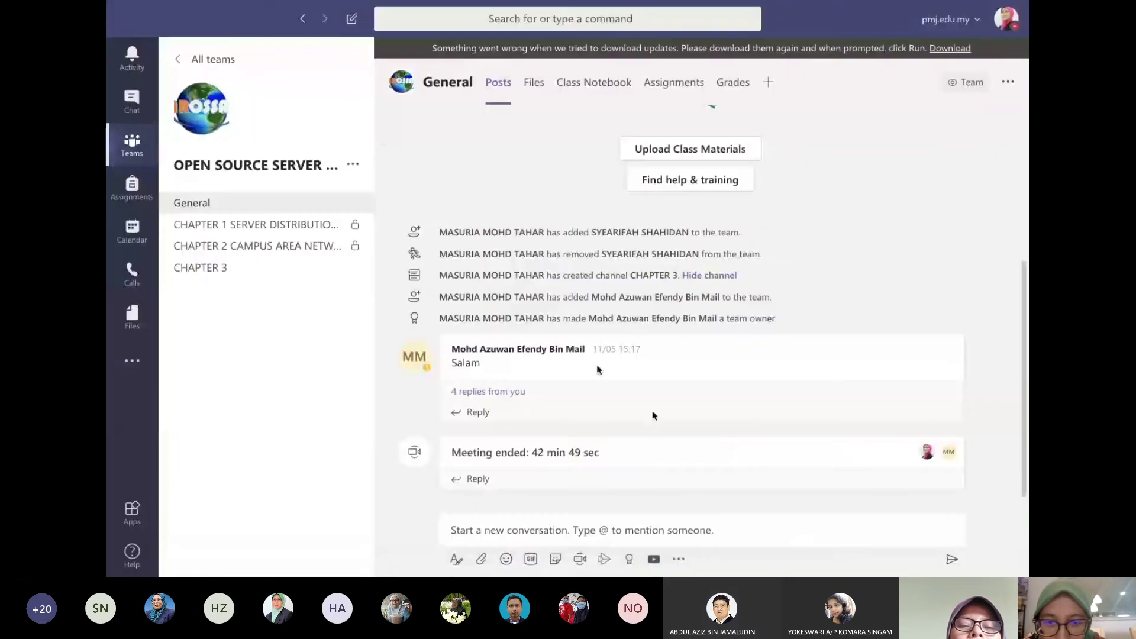
left_click(179, 59)
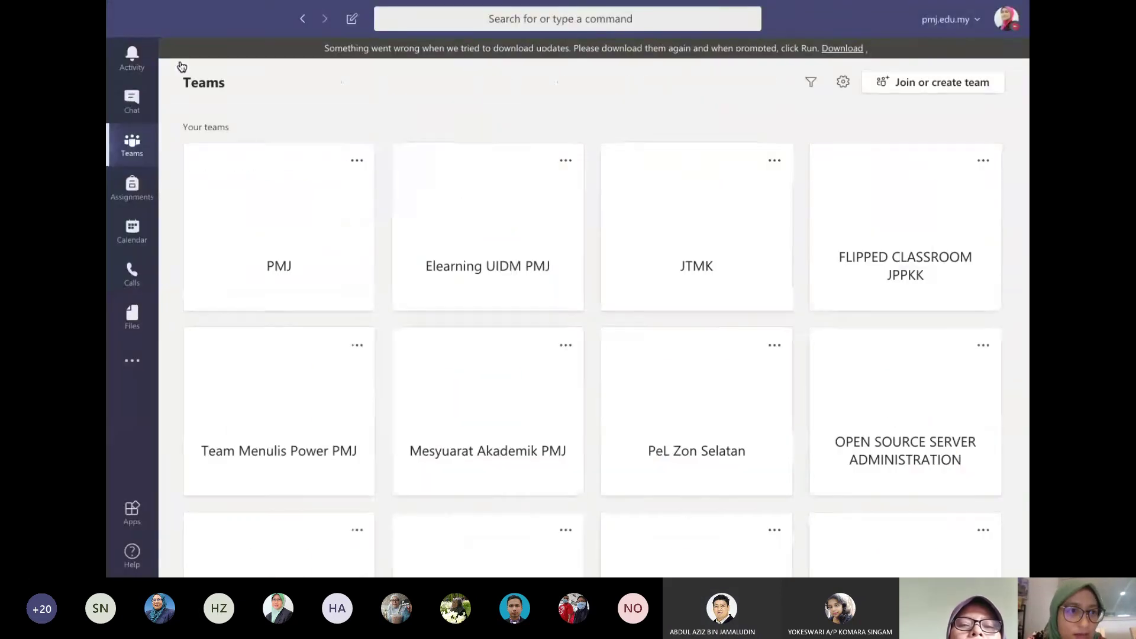
scroll(420, 302, "down", 2)
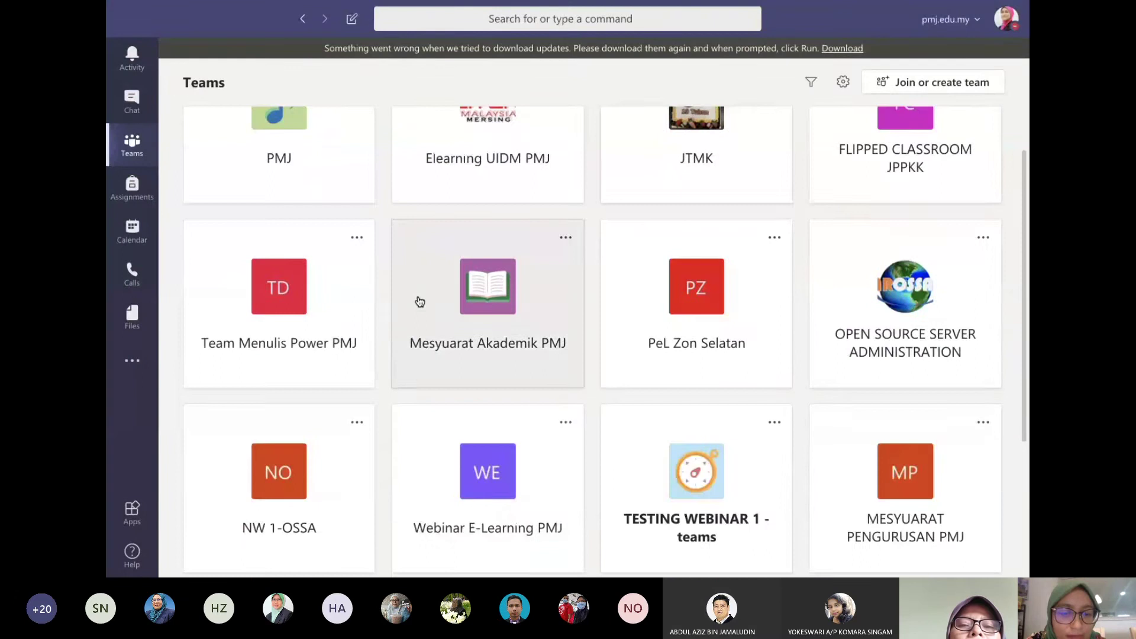
left_click(466, 465)
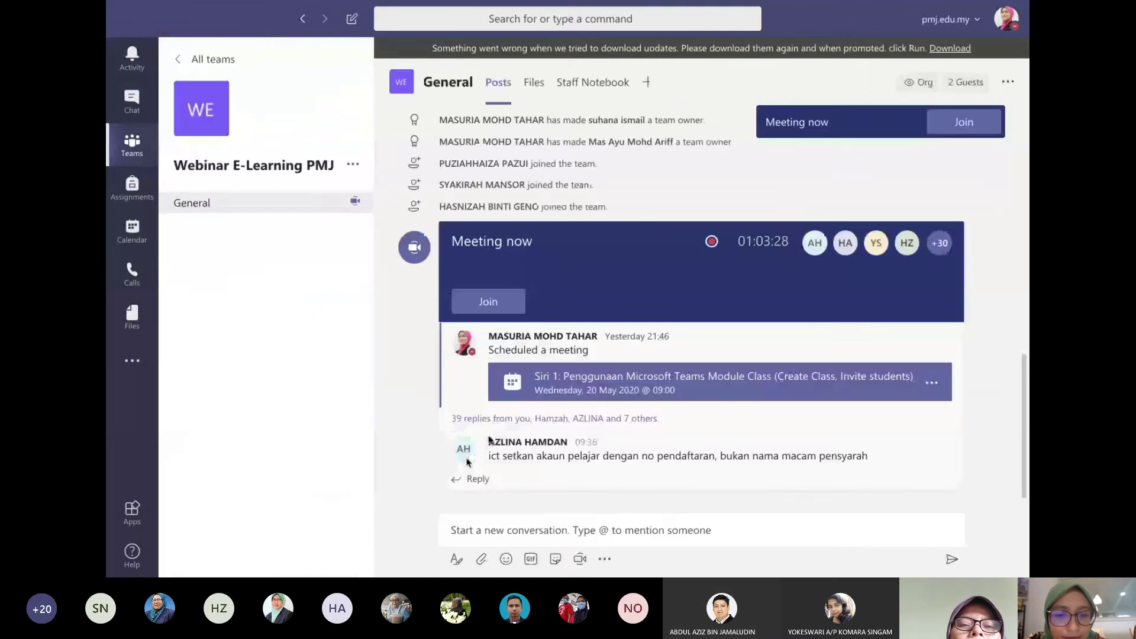
left_click(501, 305)
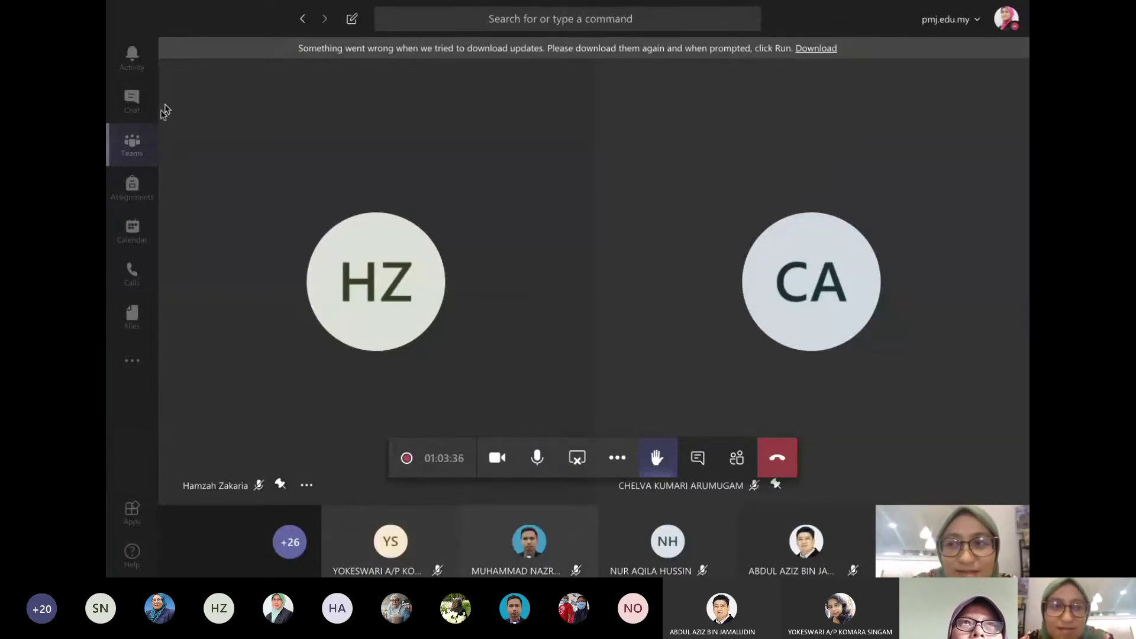
Step: Leave the meeting view and open the OPEN SOURCE SERVER ADMINISTRATION team from the list of all teams
left_click(148, 148)
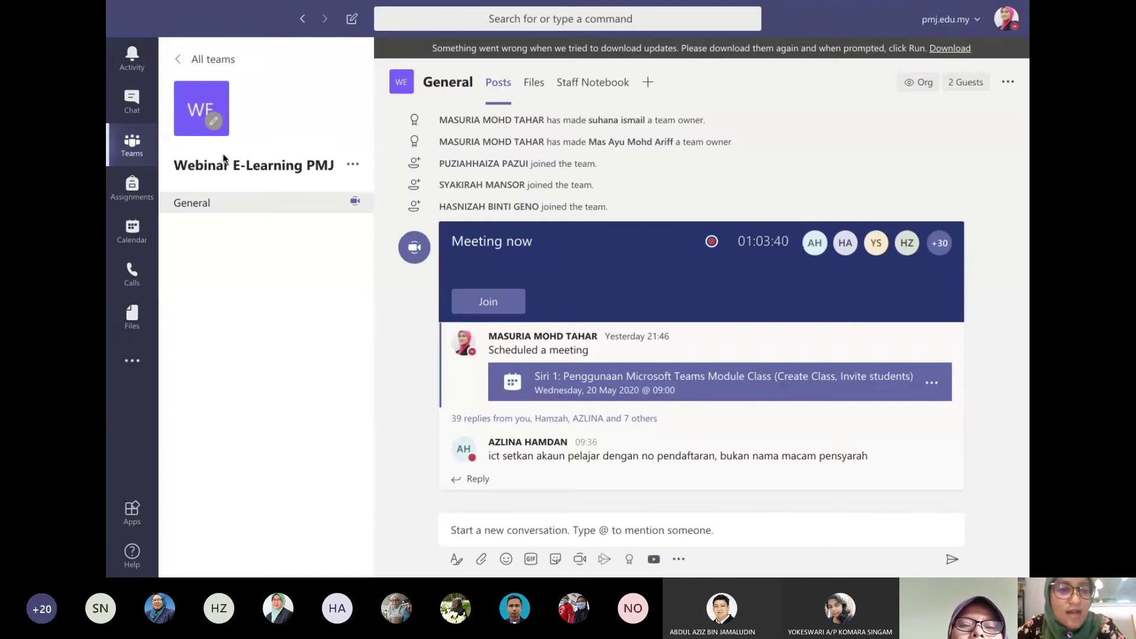
left_click(177, 62)
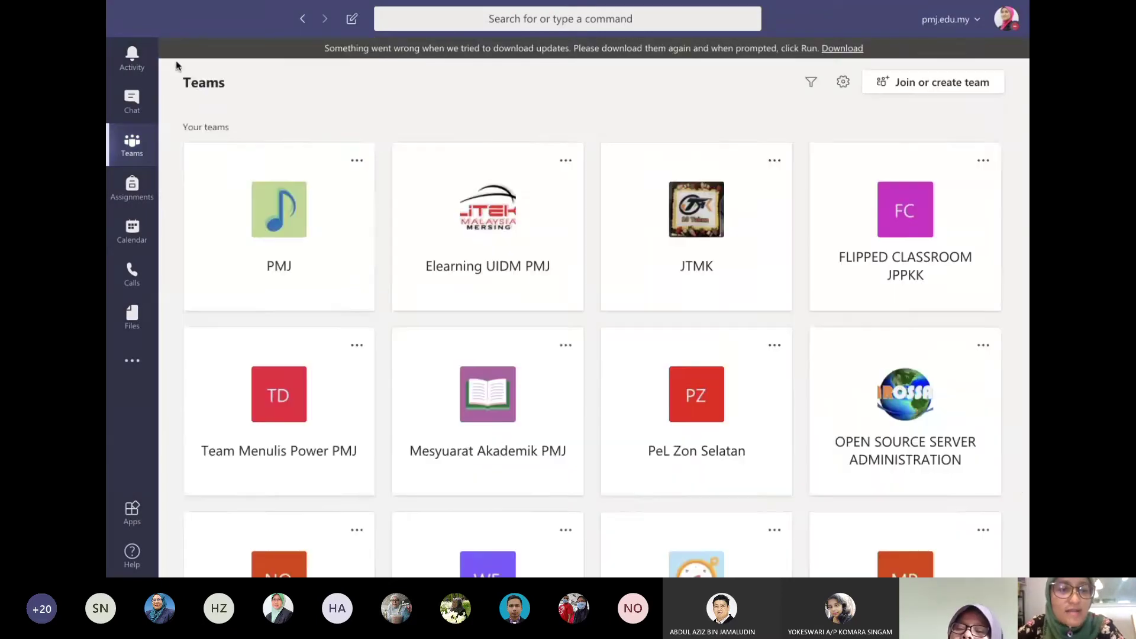
scroll(296, 309, "down", 3)
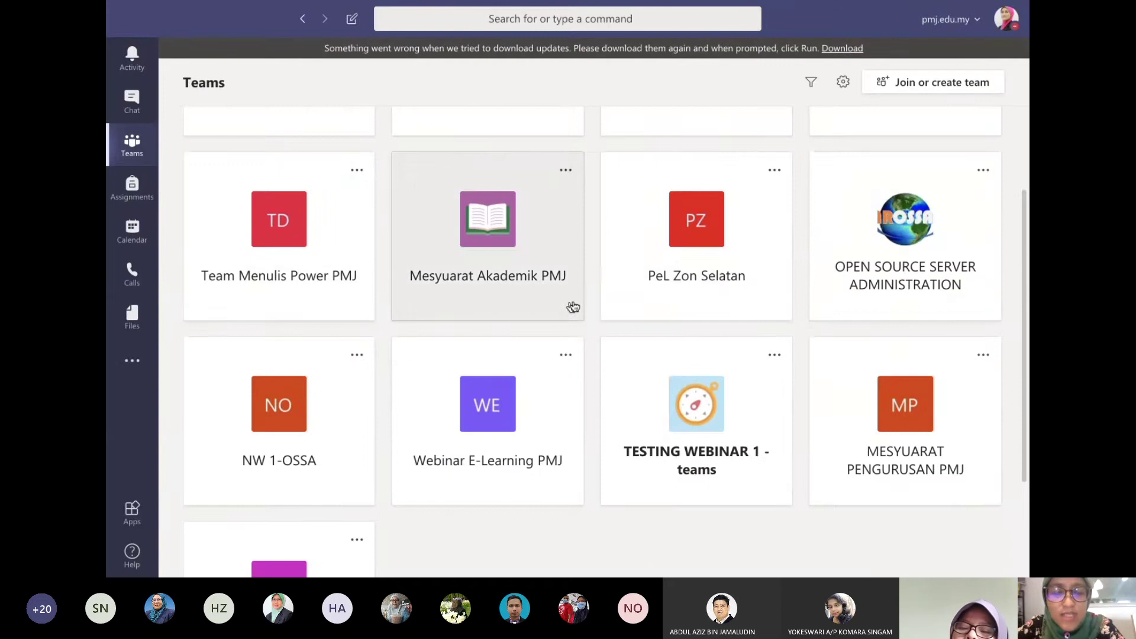
left_click(868, 276)
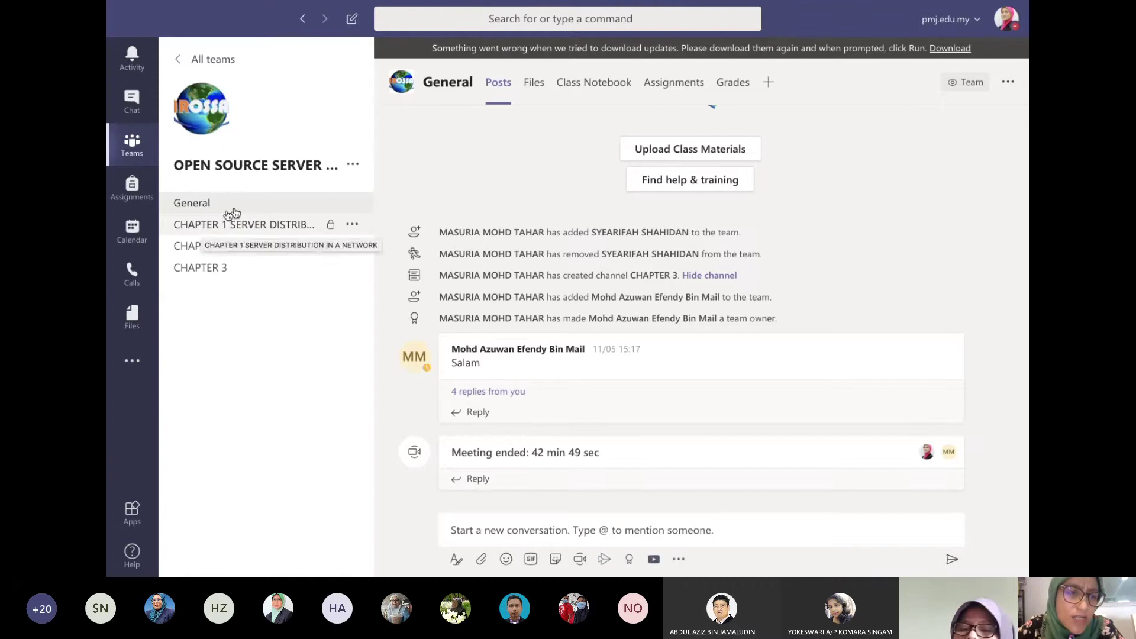
Step: Show the options available for the General channel and for the whole team, and view the CHAPTER 1 channel
right_click(248, 211)
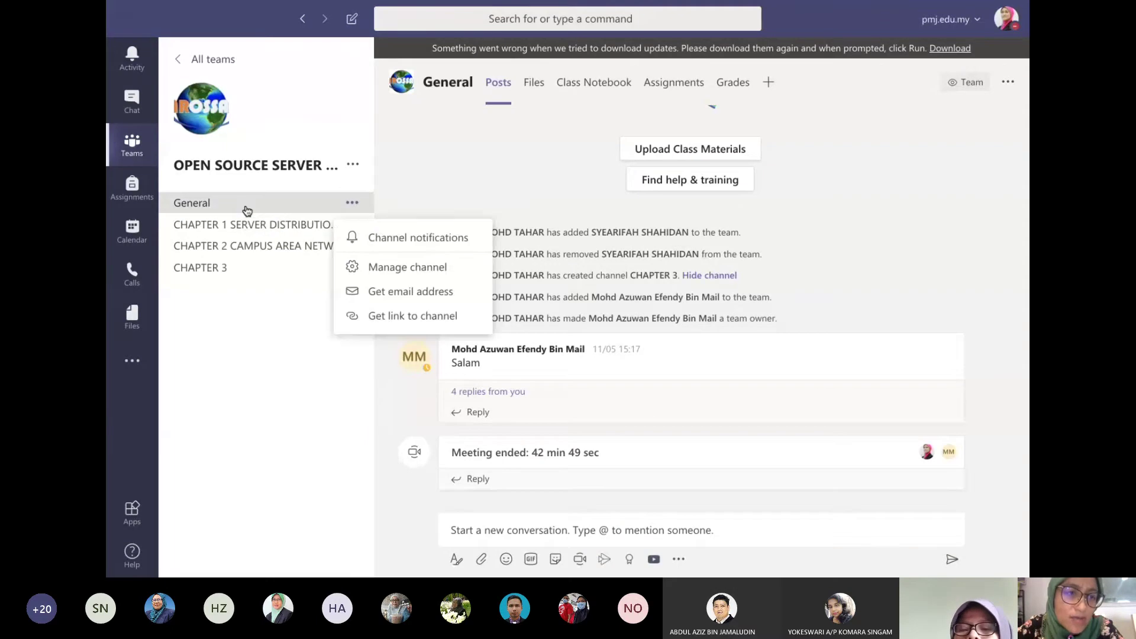
left_click(275, 299)
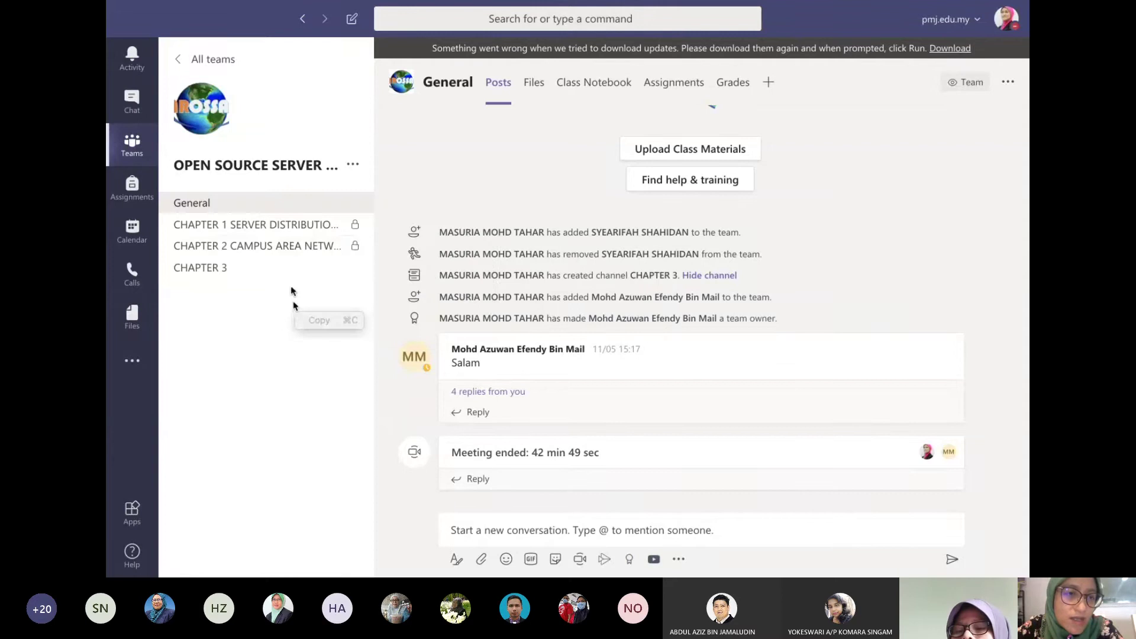
left_click(352, 168)
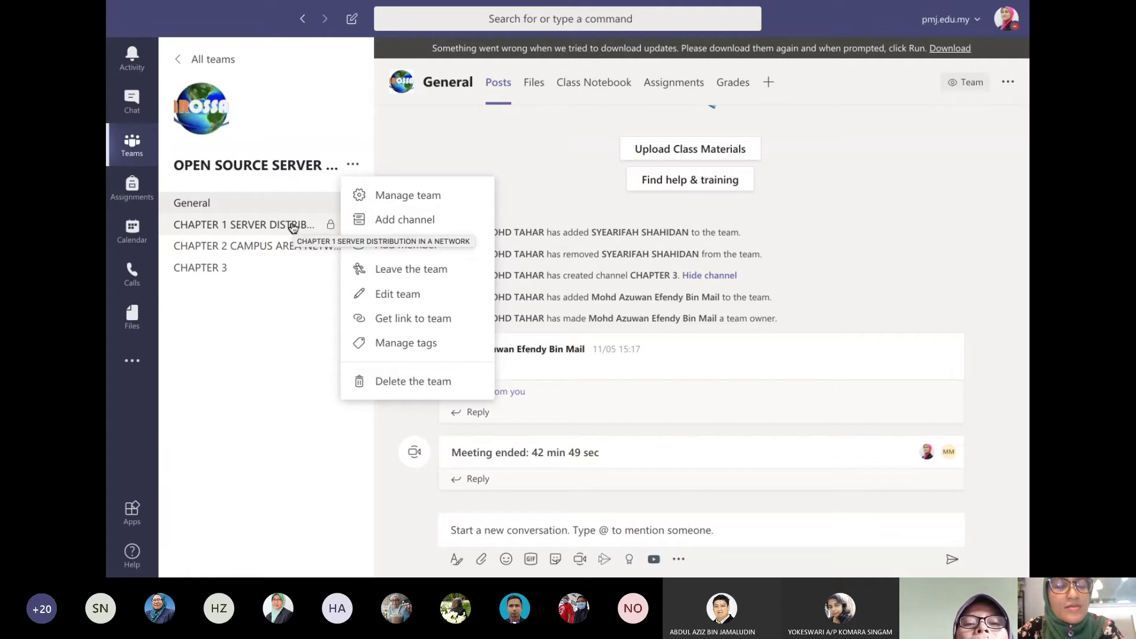
left_click(293, 293)
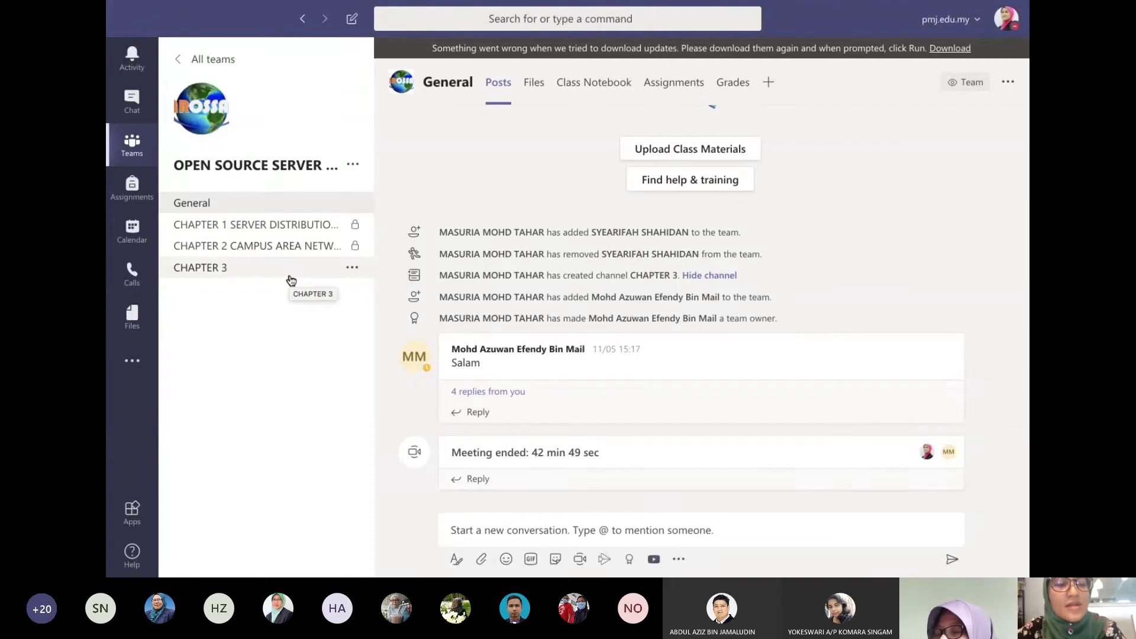
left_click(308, 232)
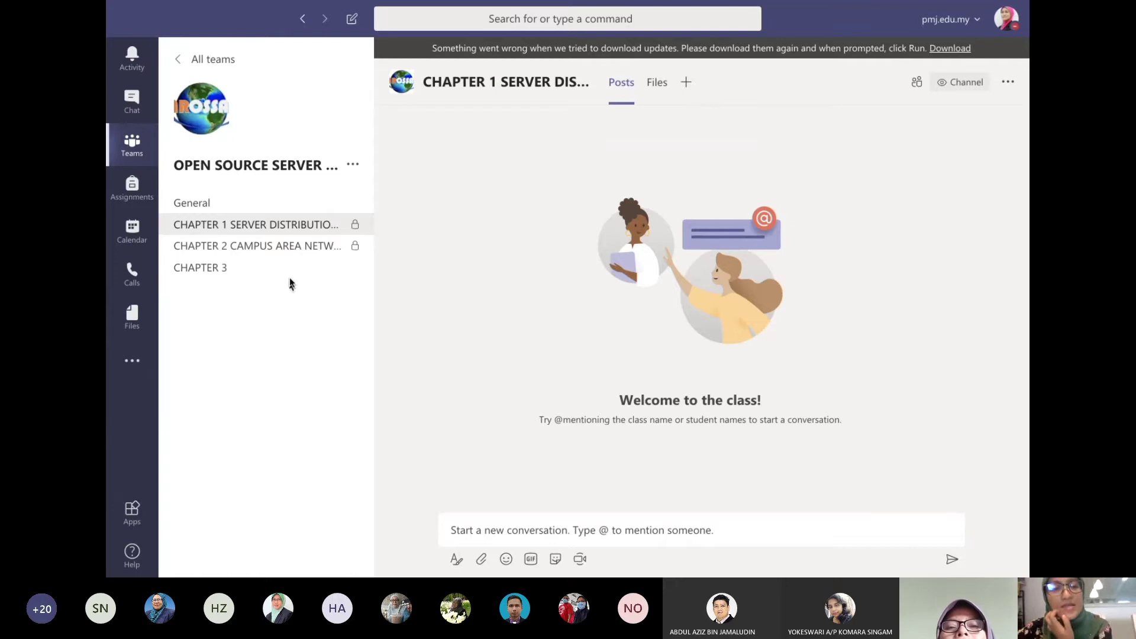
Step: Start a new channel in the OPEN SOURCE SERVER ADMINISTRATION team and name it Chapter 4
left_click(357, 164)
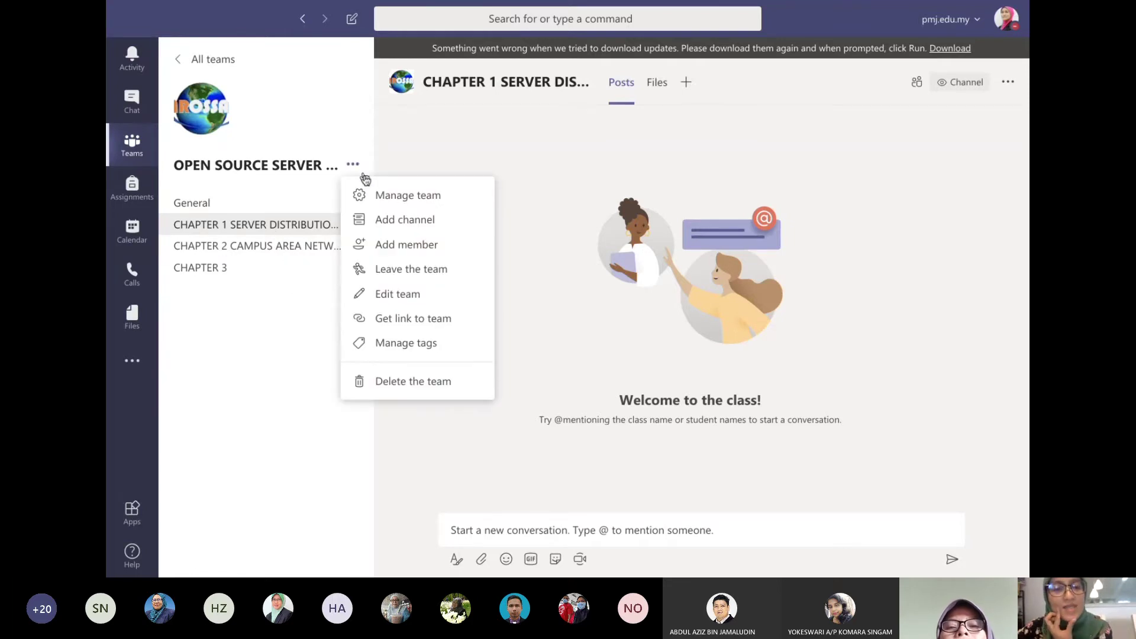
left_click(404, 230)
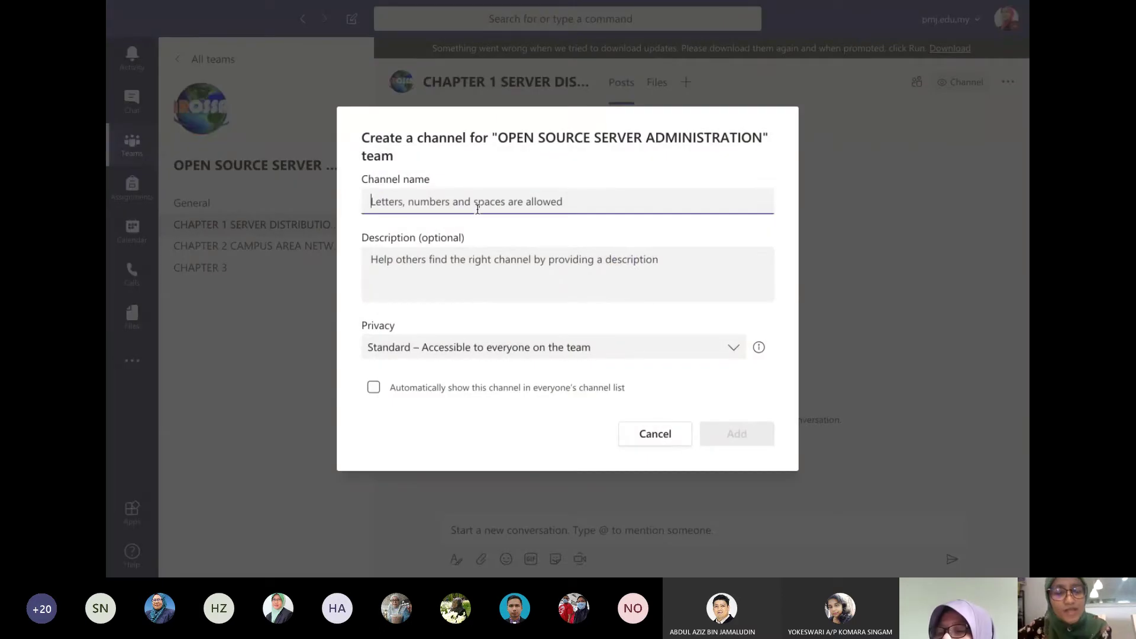
type("Ca")
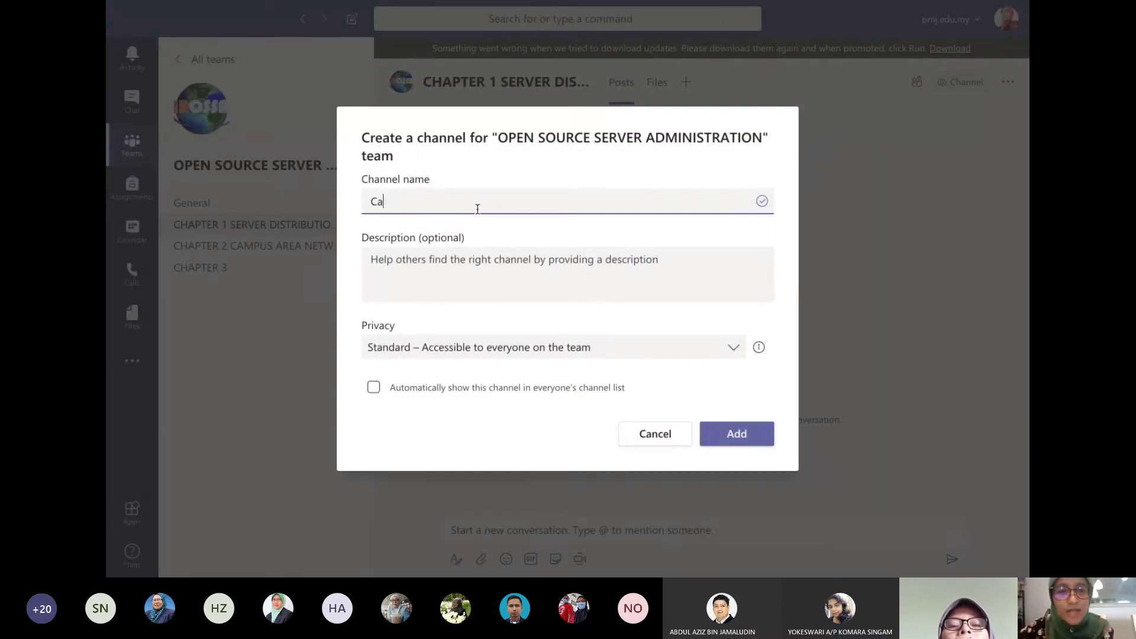
key("BackSpace")
key("BackSpace")
type("ha")
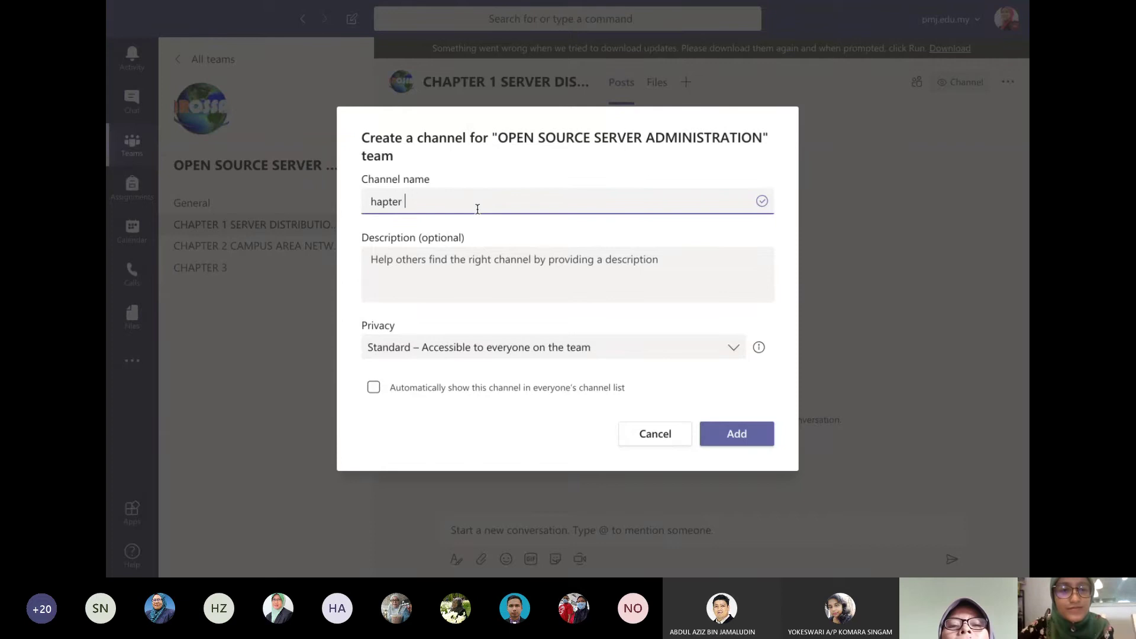
type("pt")
key("BackSpace")
key("BackSpace")
key("BackSpace")
key("BackSpace")
type("C")
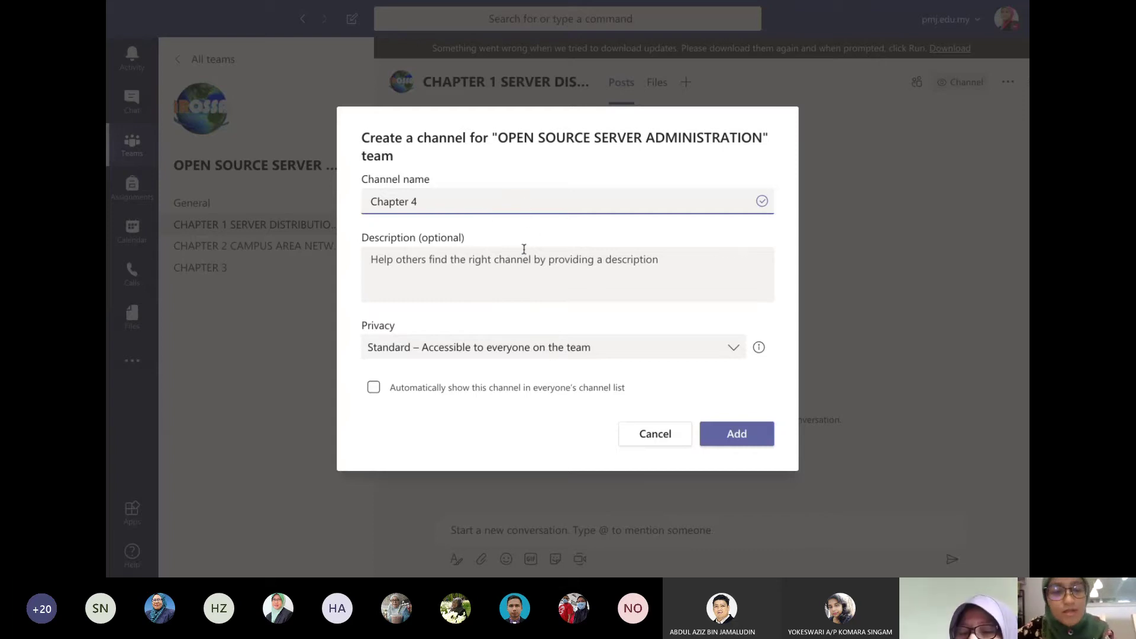
Step: Set the channel's privacy to Standard, show it automatically in everyone's channel list, and add it to the team
left_click(510, 349)
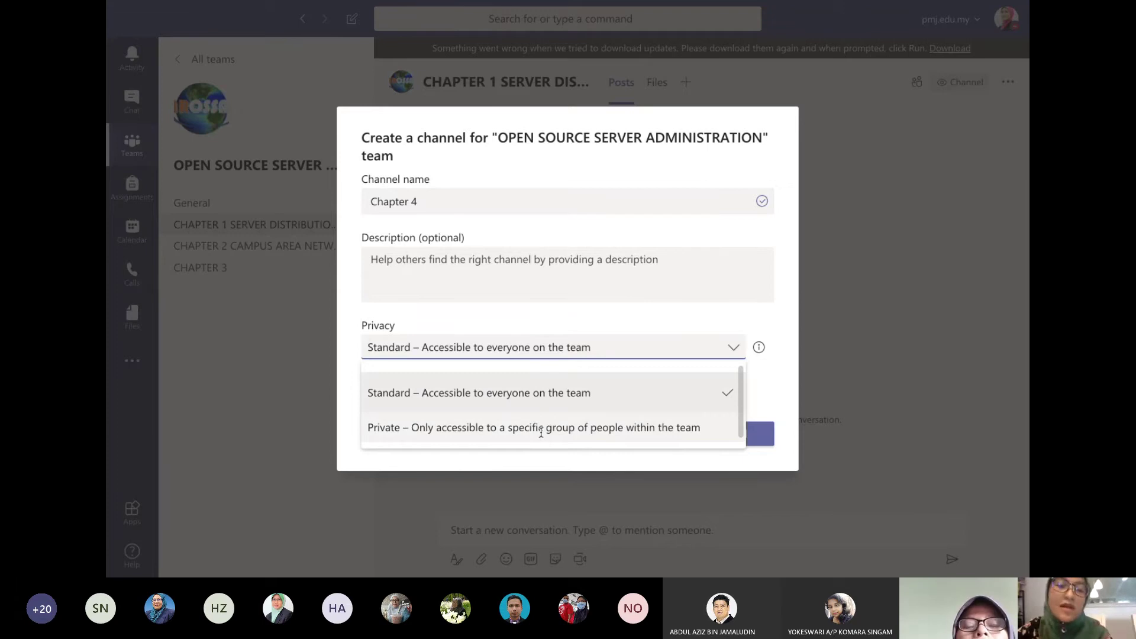
left_click(554, 384)
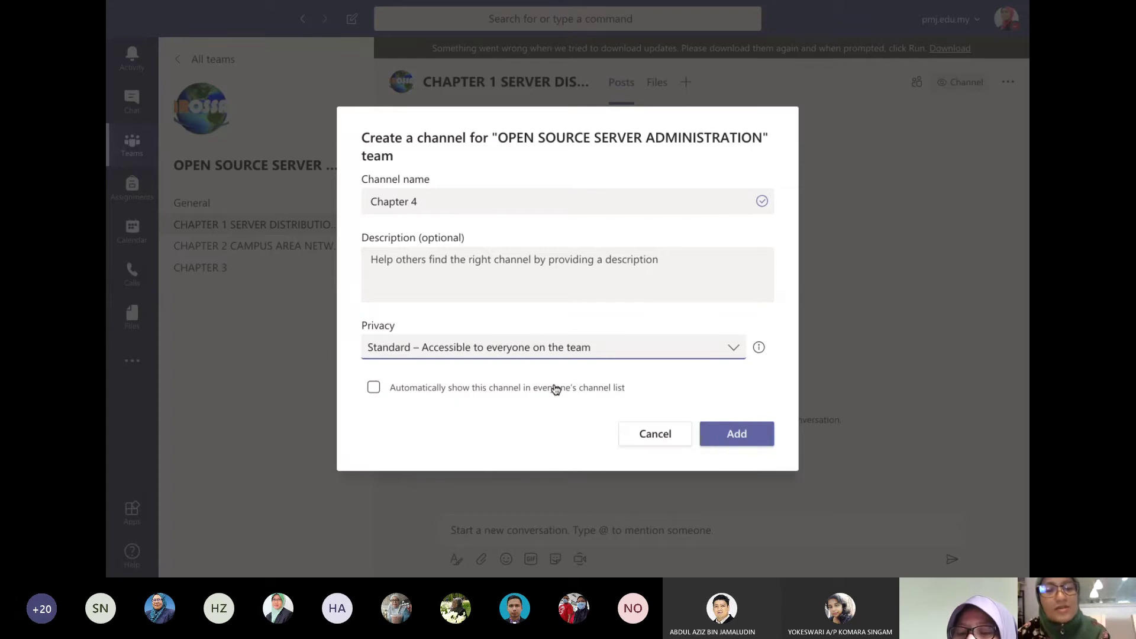
left_click(373, 388)
left_click(710, 425)
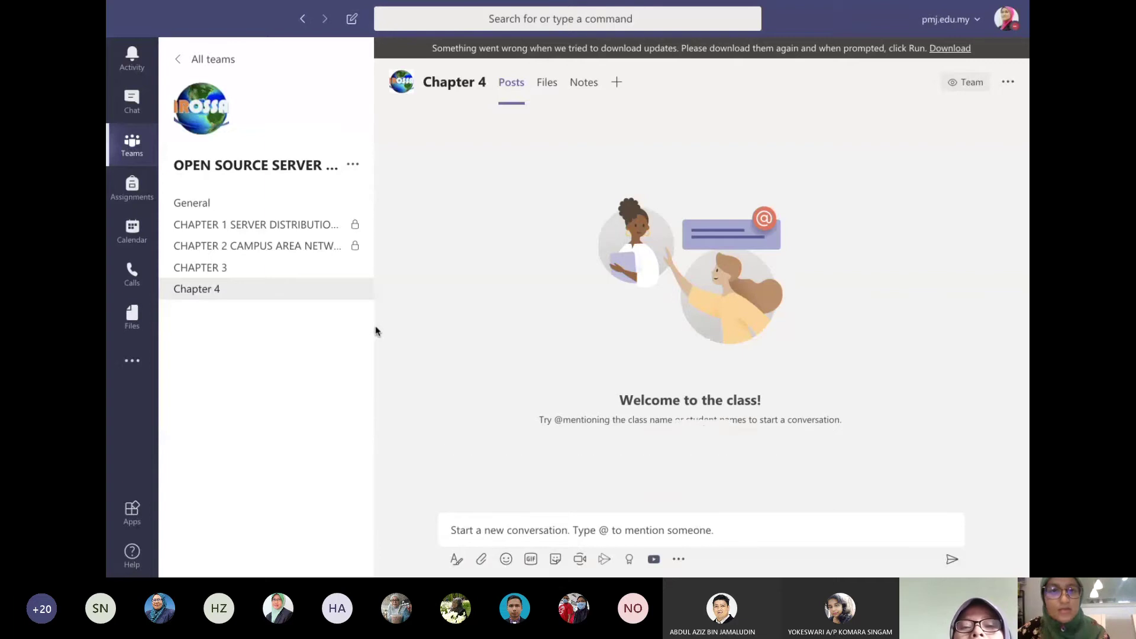
Step: View the Chapter 4 channel's Notes and look through the apps that can be added as channel tabs
left_click(586, 83)
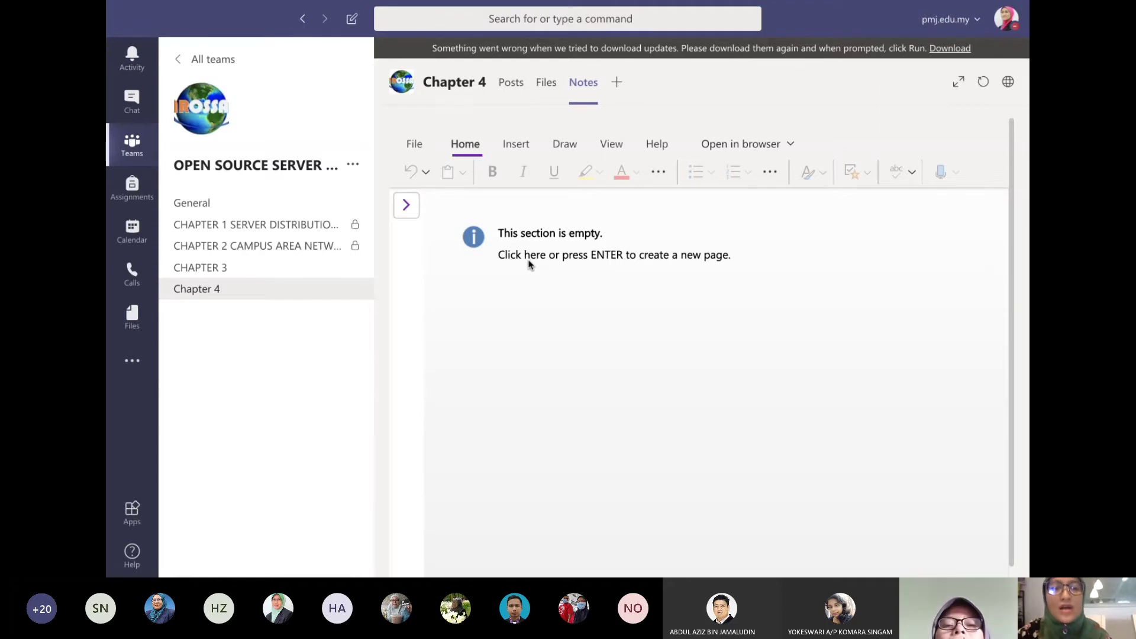
left_click(617, 81)
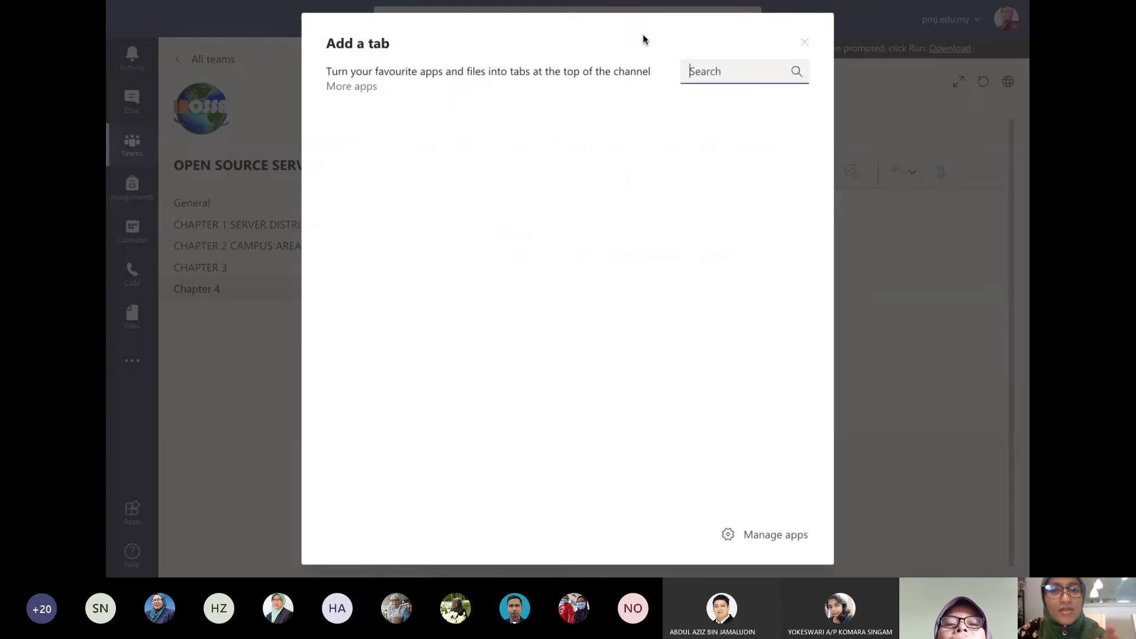
triple_click(725, 65)
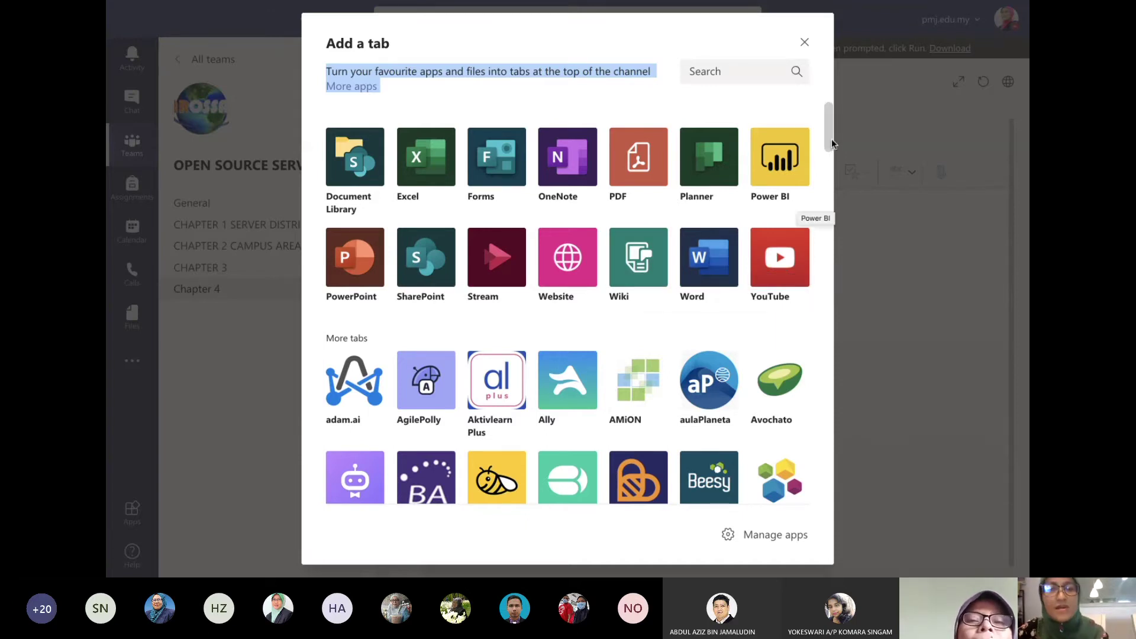
scroll(830, 143, "down", 1)
scroll(829, 142, "up", 1)
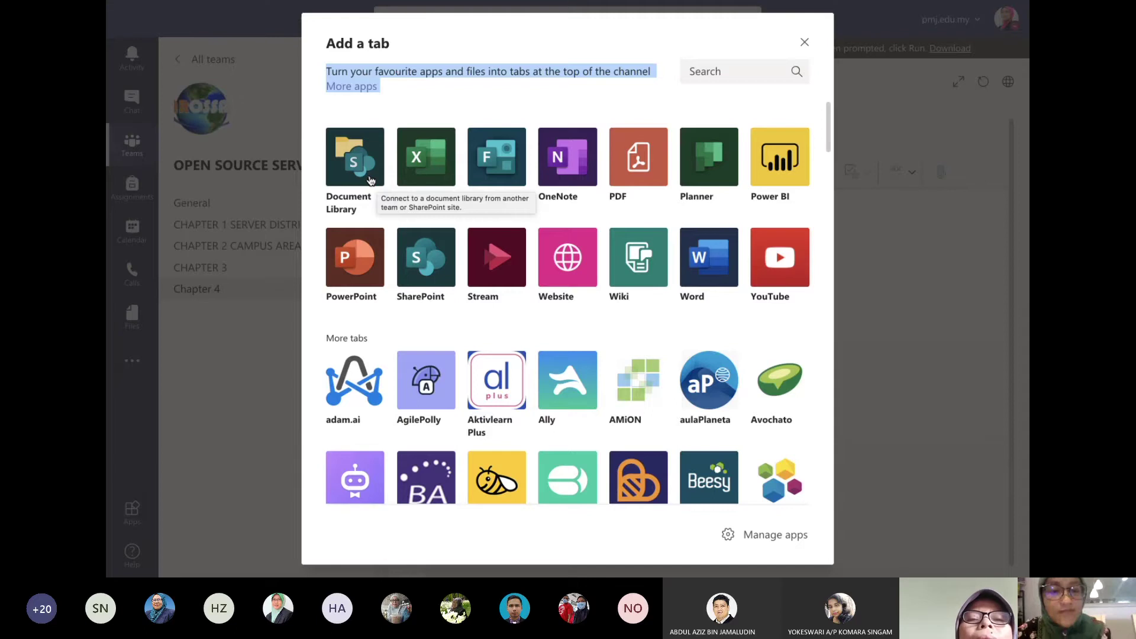
left_click(805, 42)
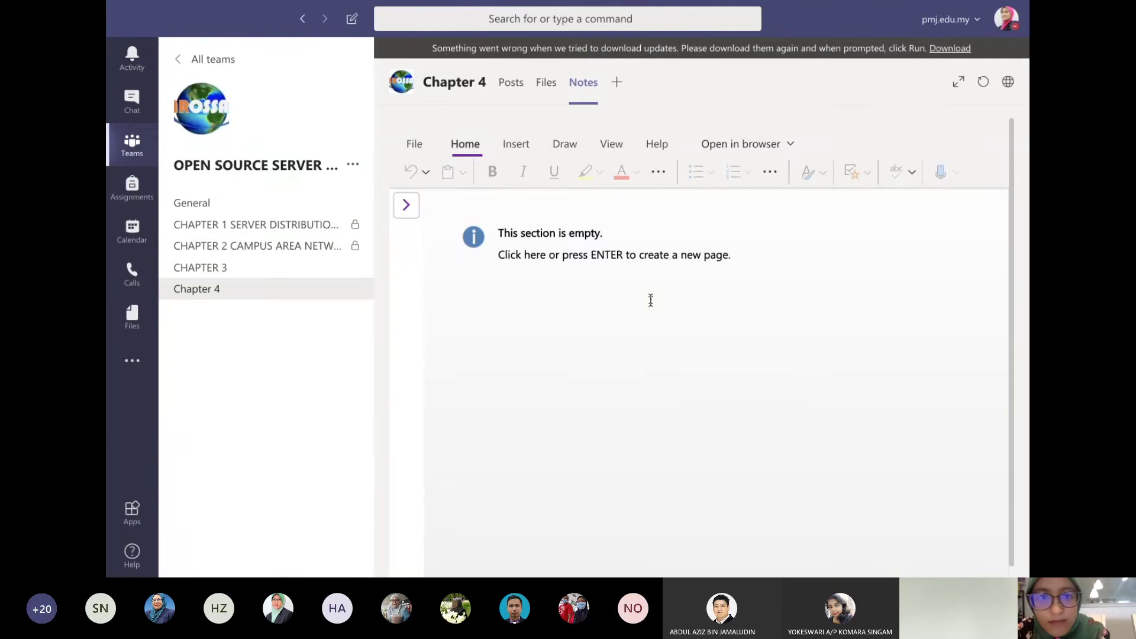
Step: Create a new blank page in the Chapter 4 notes and briefly review the tab apps again
left_click(674, 261)
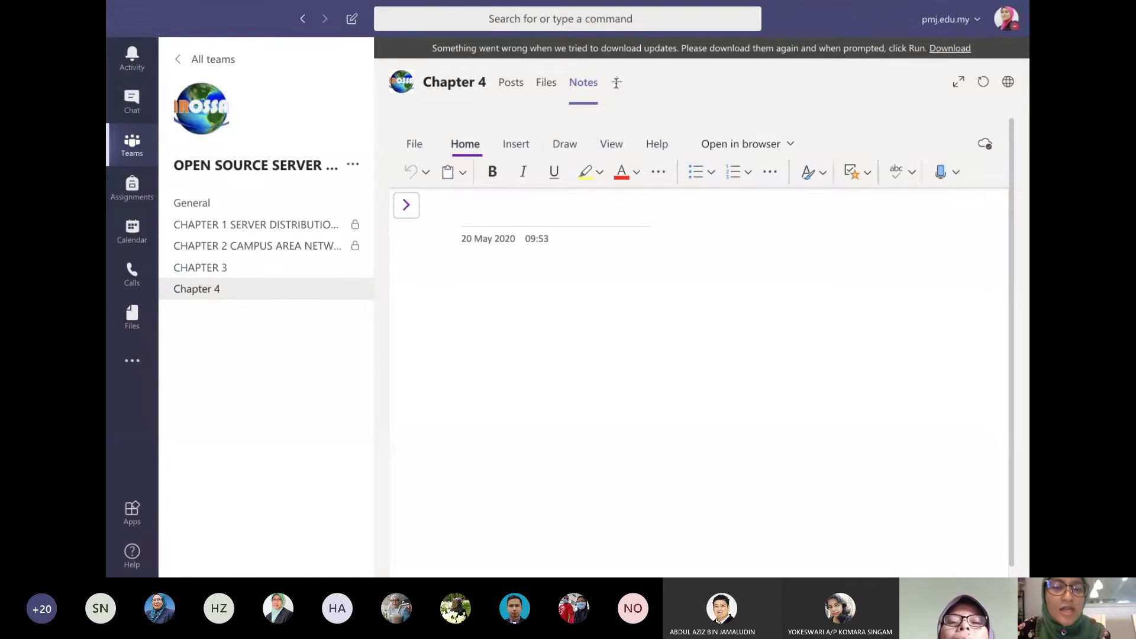
left_click(616, 83)
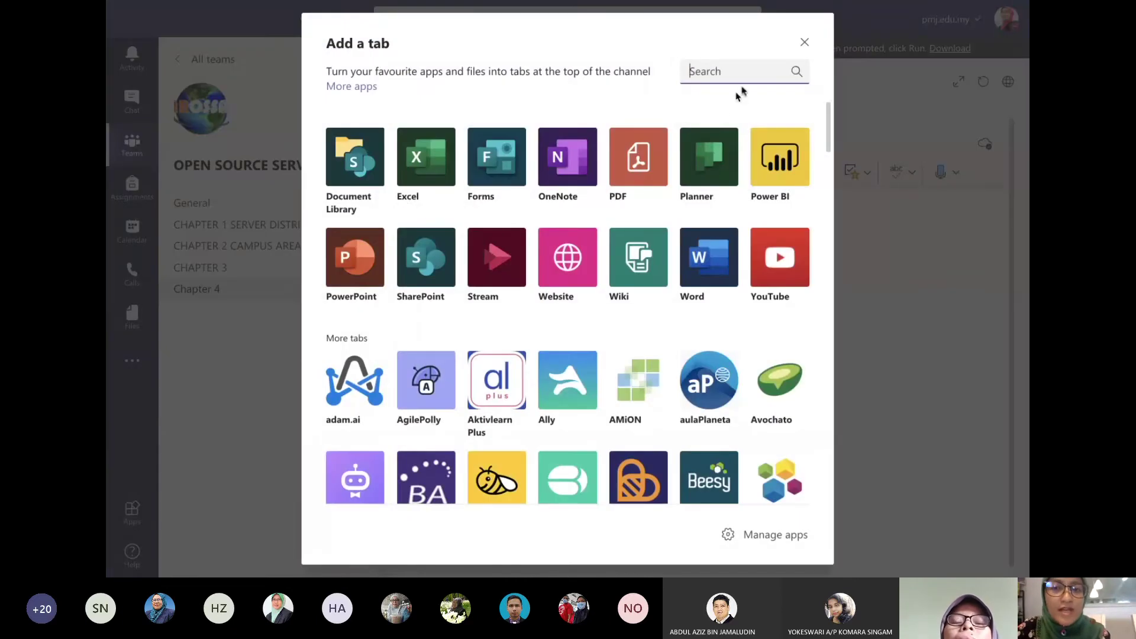
left_click(805, 42)
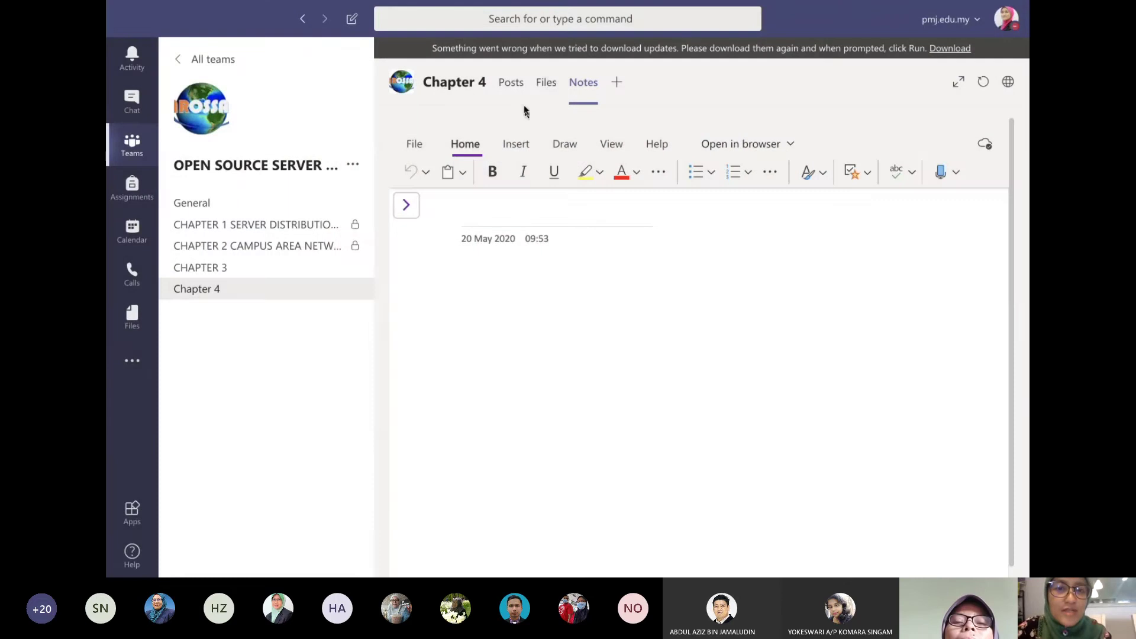
Step: Create a folder named Course Outline in the files of the Chapter 4 channel
left_click(541, 86)
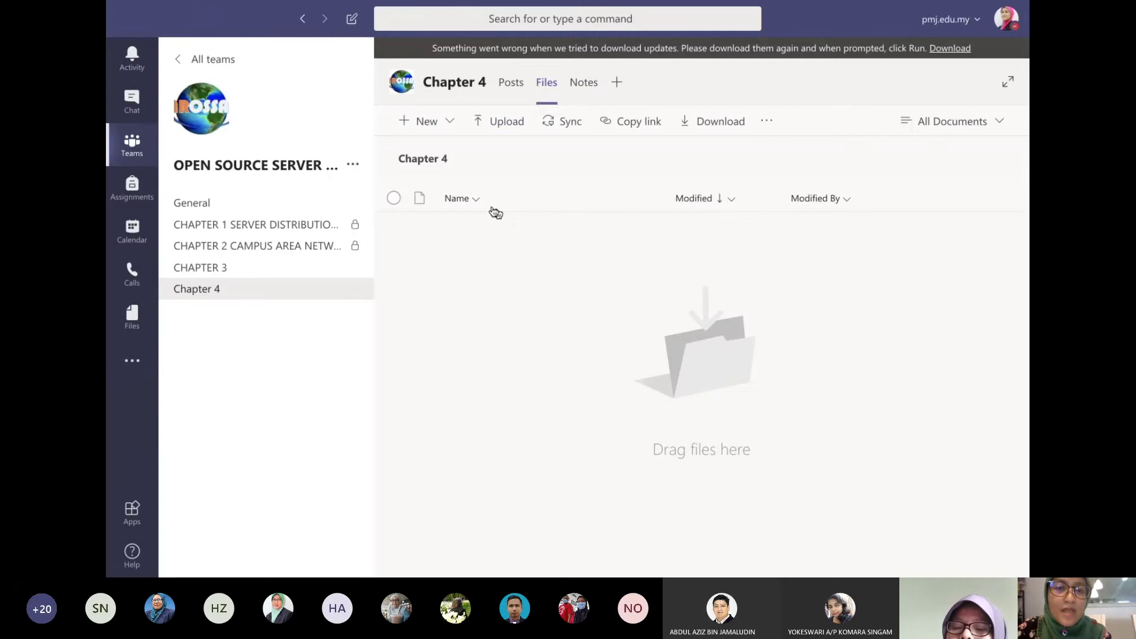
left_click(439, 130)
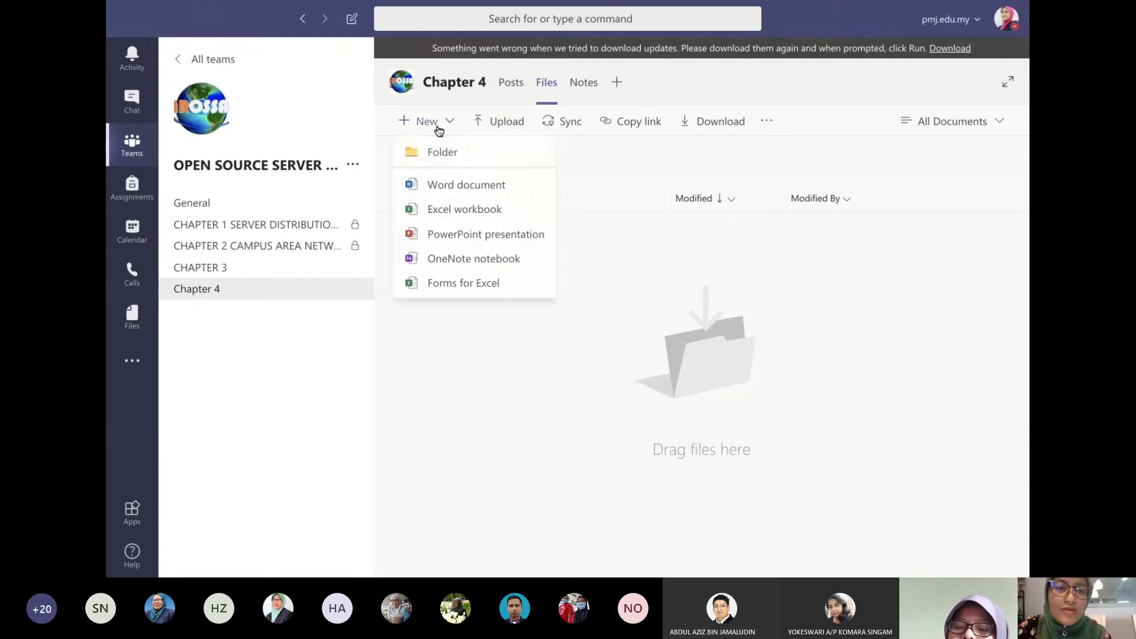
left_click(445, 153)
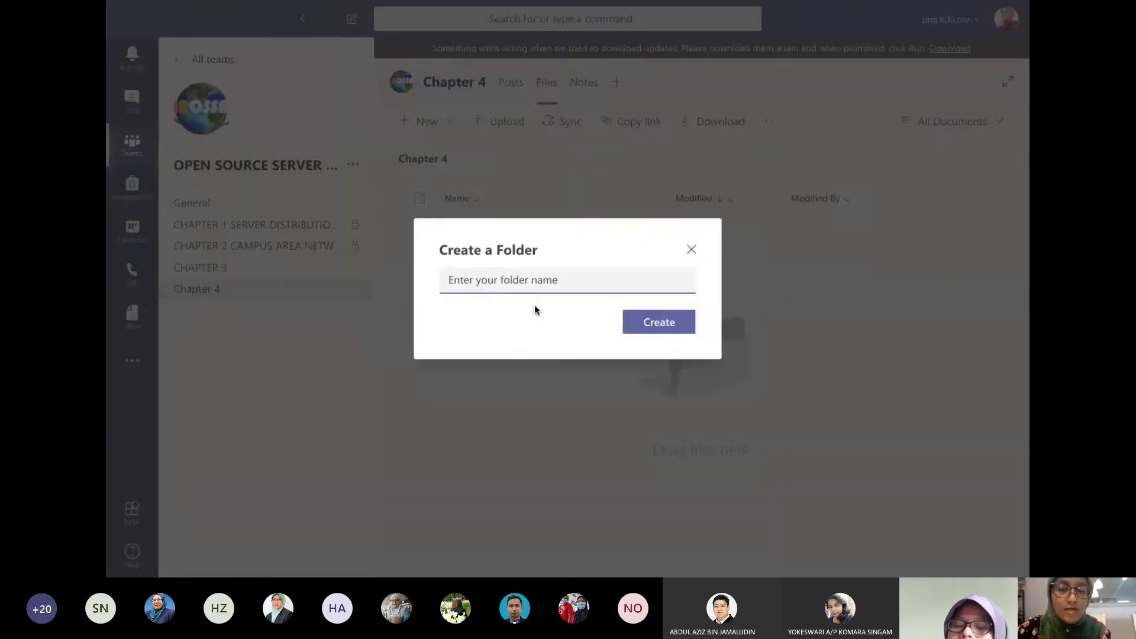
type("d")
key("BackSpace")
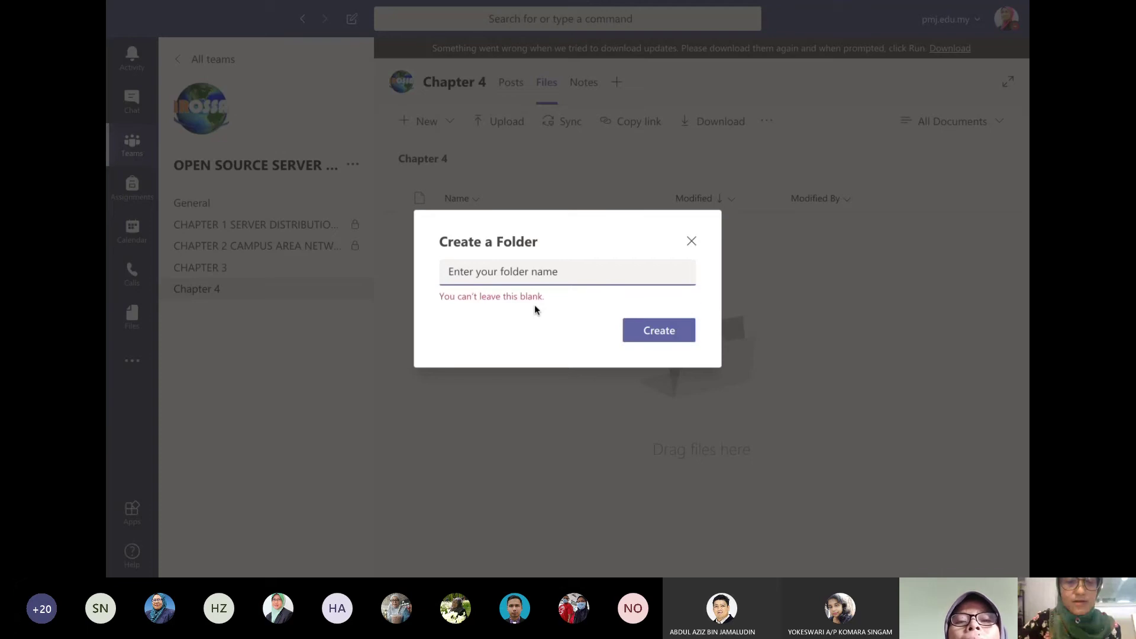
type("i")
key("BackSpace")
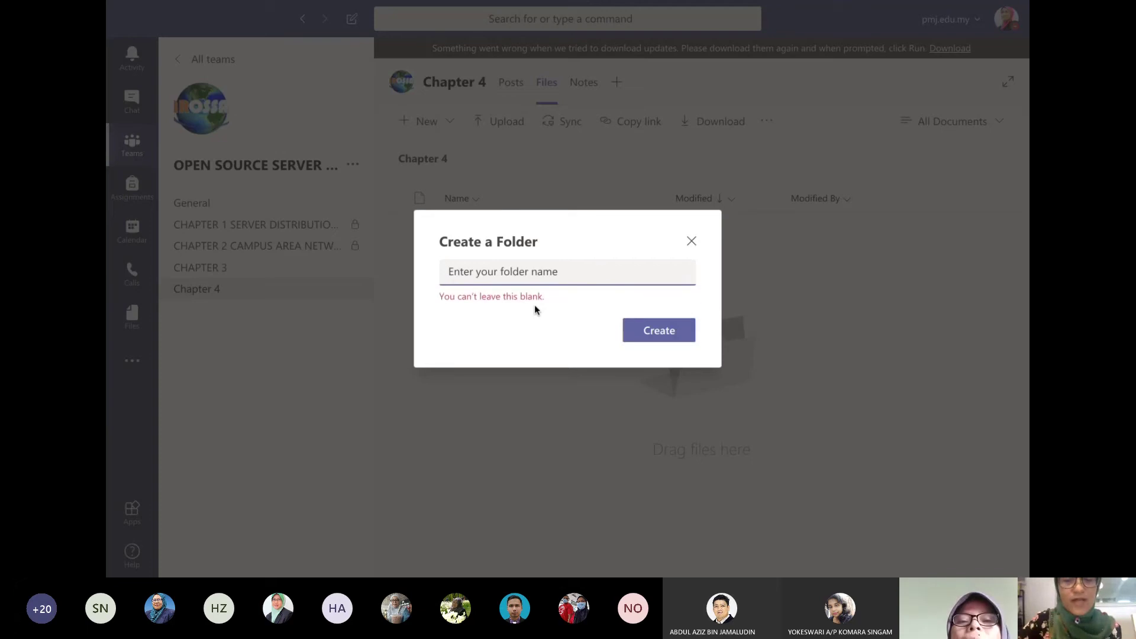
type("Co")
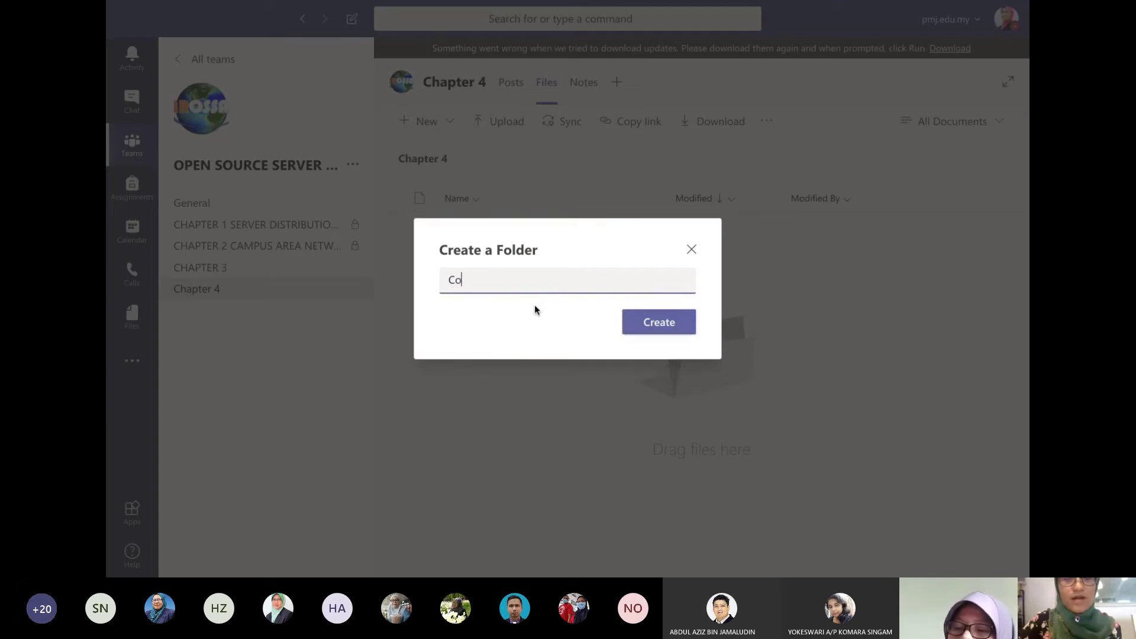
type("urseO")
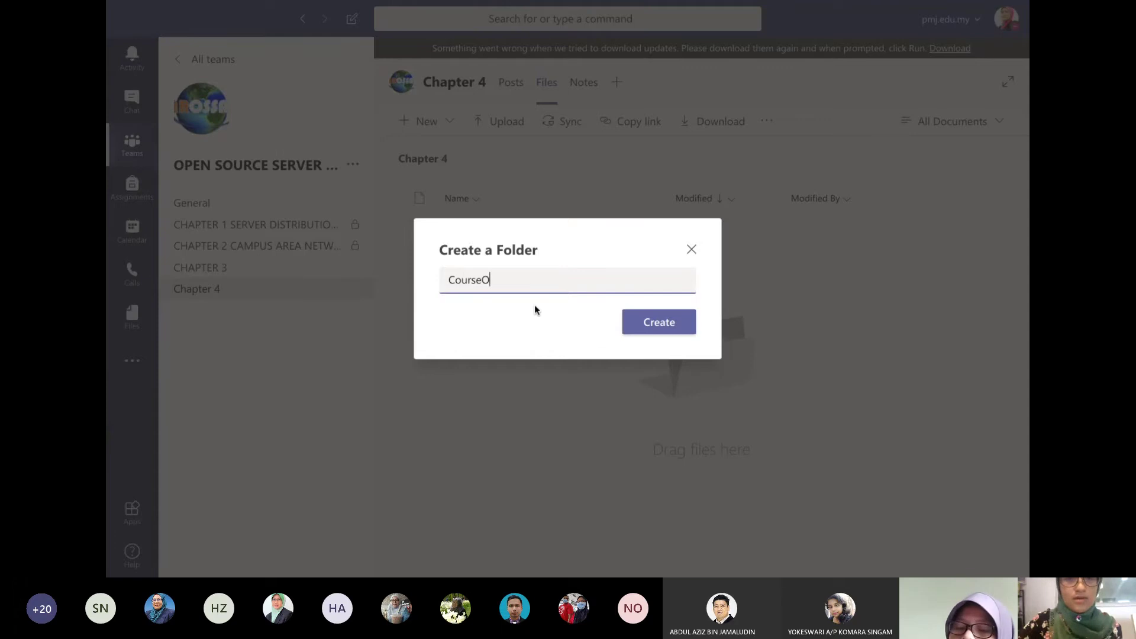
key("BackSpace")
type("O")
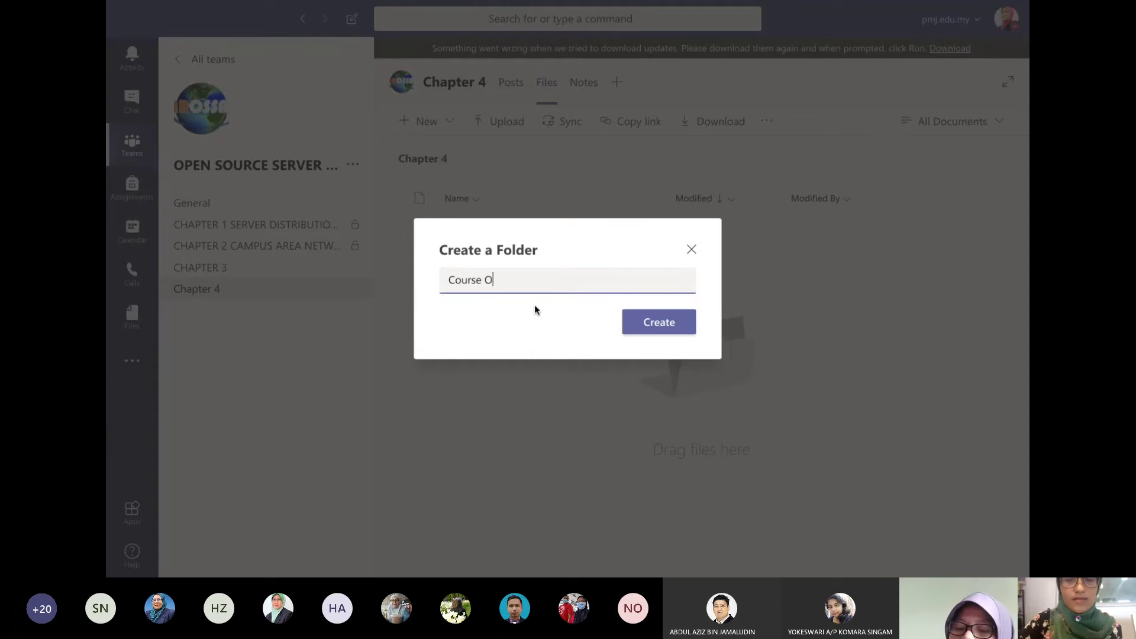
type("utline")
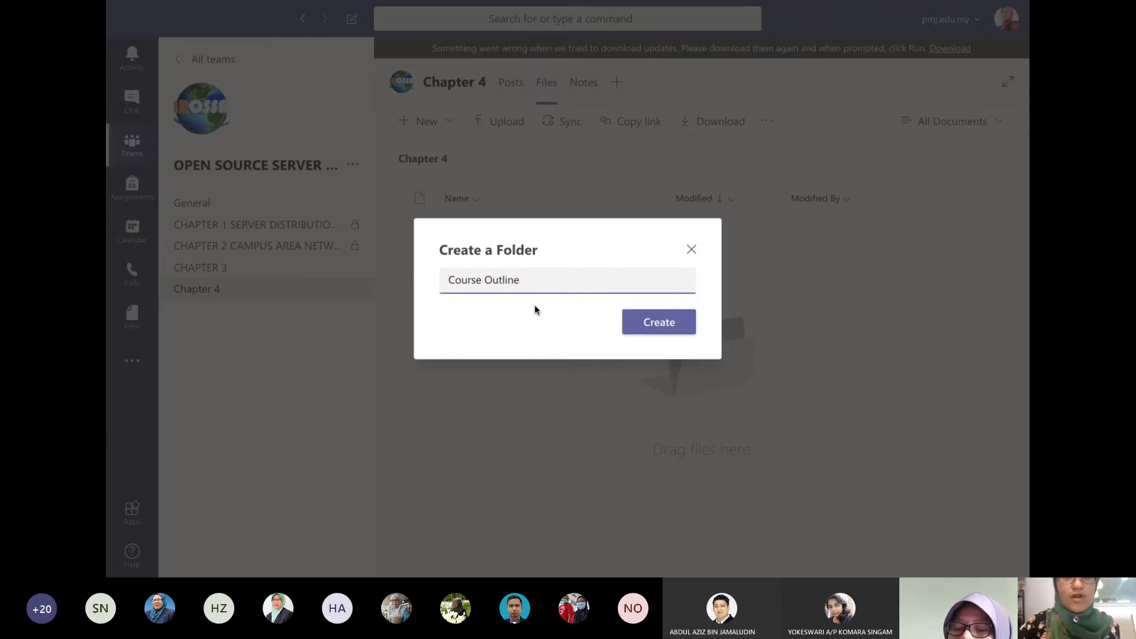
left_click(635, 325)
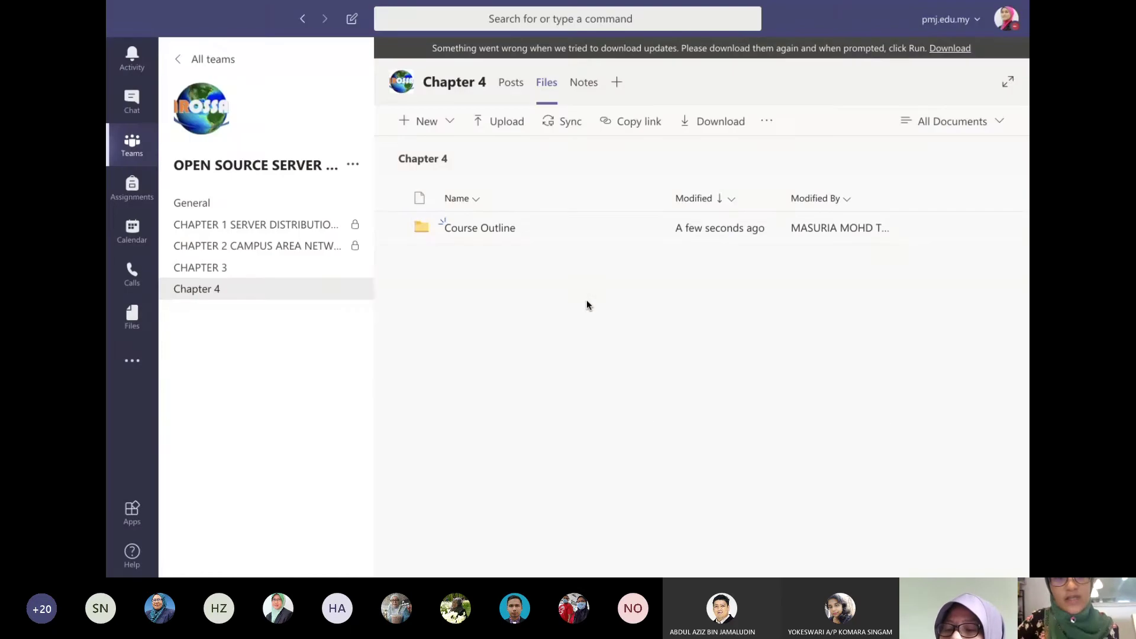
Step: Upload the file LESSON PLAN TEMPLATE KOHOT 2-OSSA from the iCloud Drive folder ALL ABOUT OSSA > FLIPPED CLASSROOM into the Course Outline folder
left_click(491, 229)
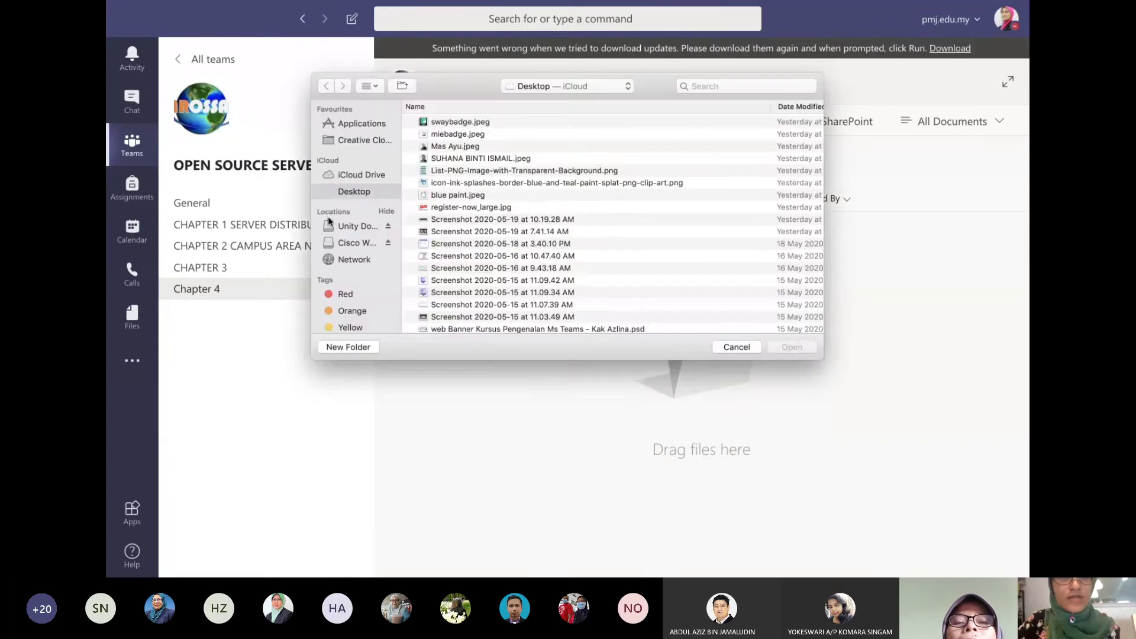
left_click(372, 170)
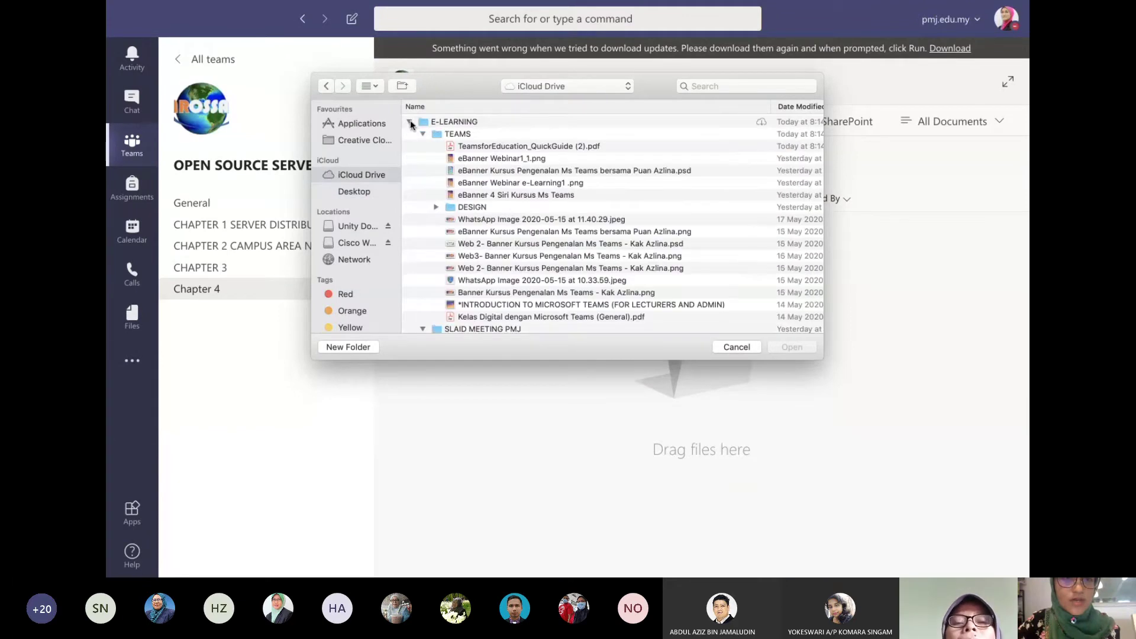
left_click(409, 122)
left_click(410, 171)
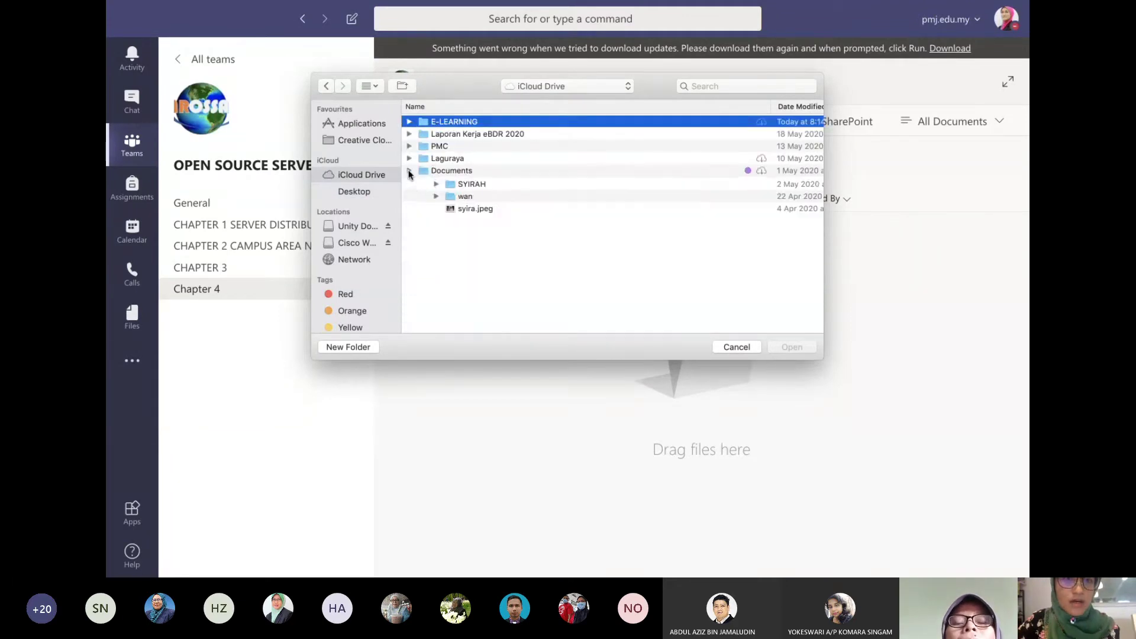
scroll(475, 253, "down", 3)
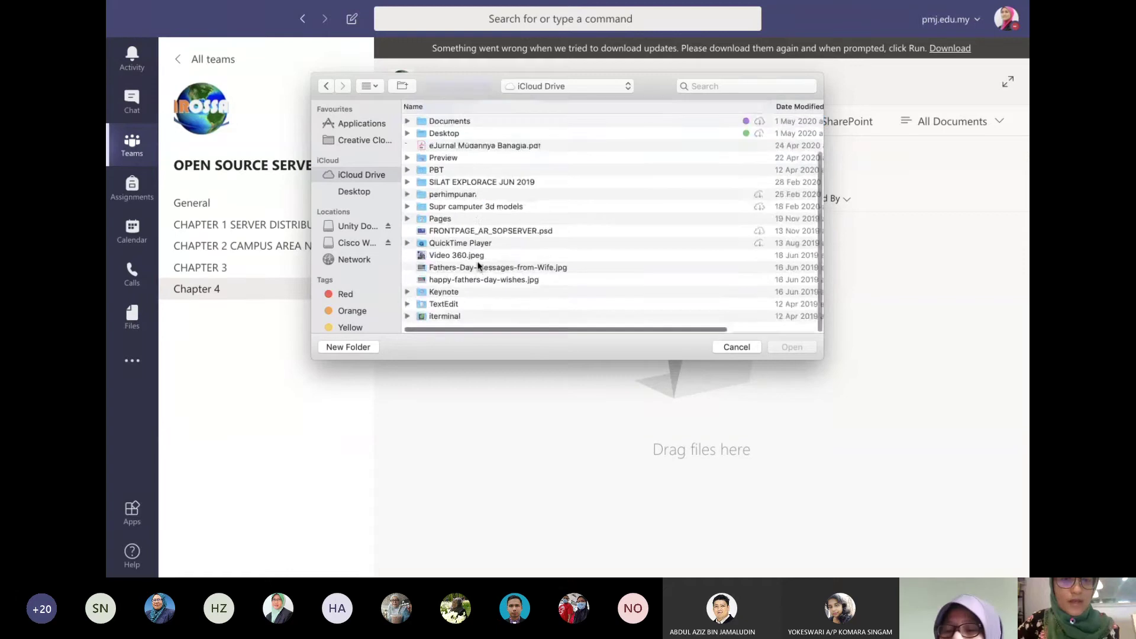
left_click(408, 132)
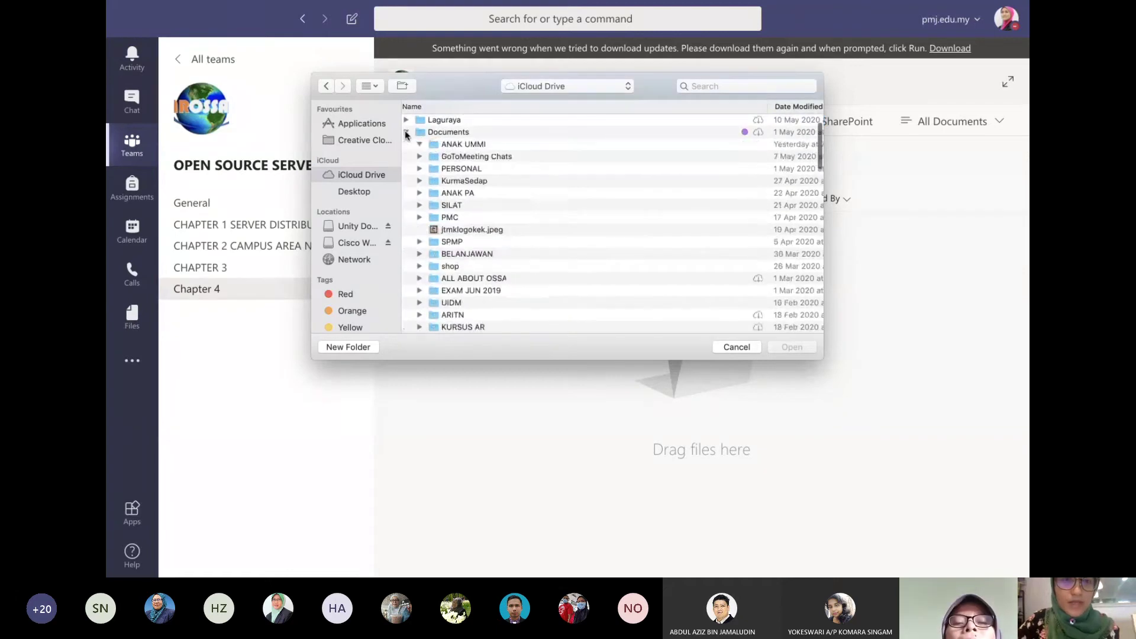
left_click(432, 158)
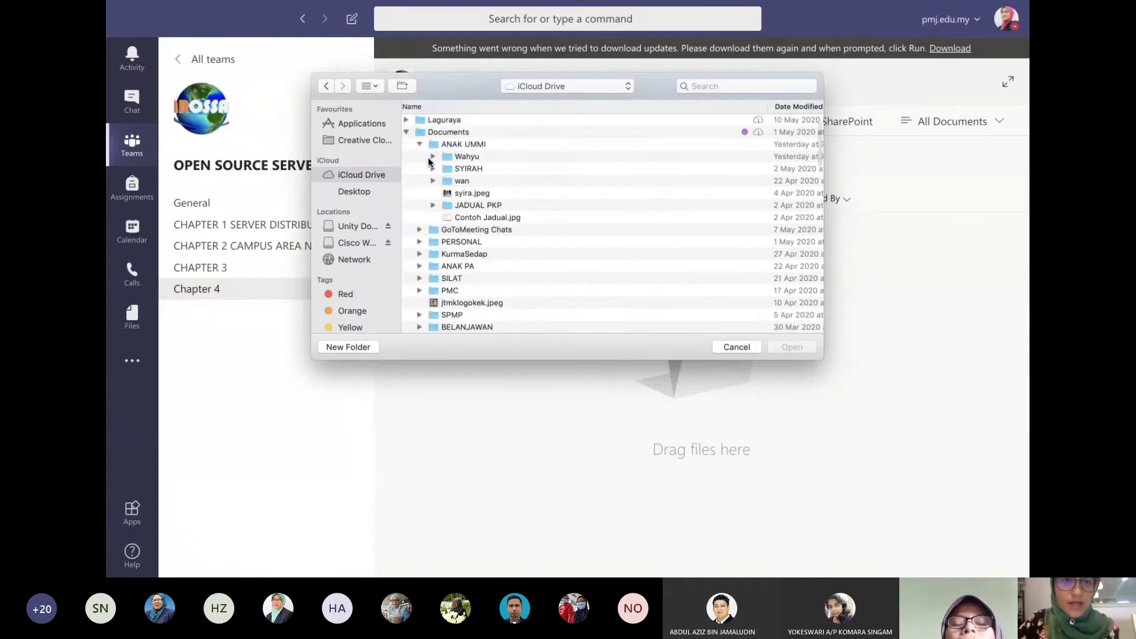
left_click(420, 145)
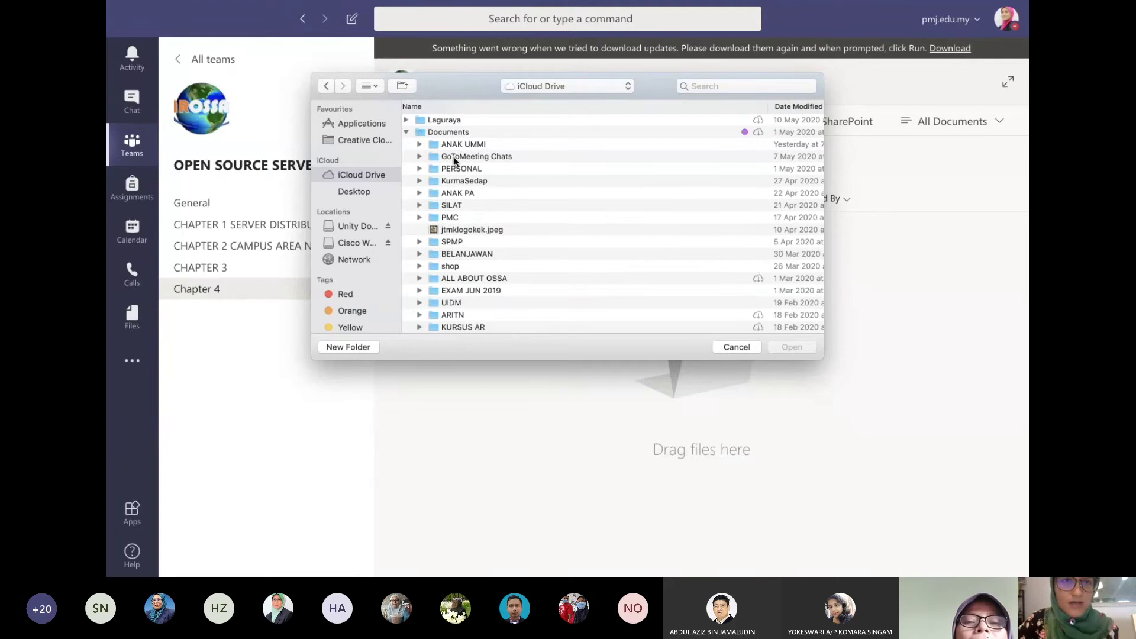
left_click(420, 278)
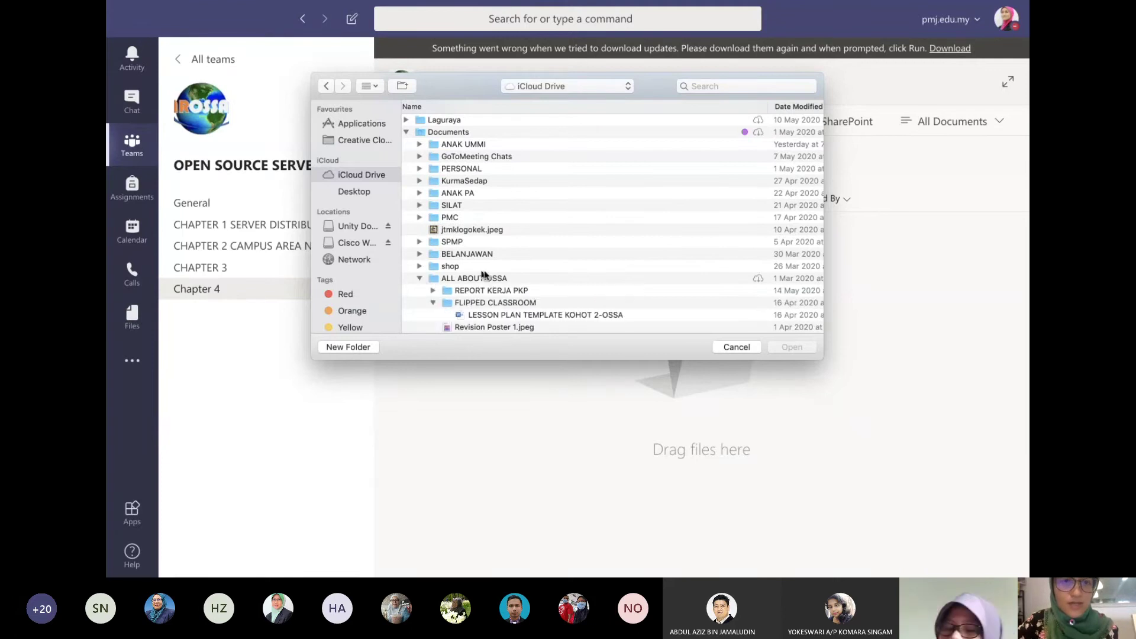
scroll(489, 278, "down", 3)
left_click(509, 250)
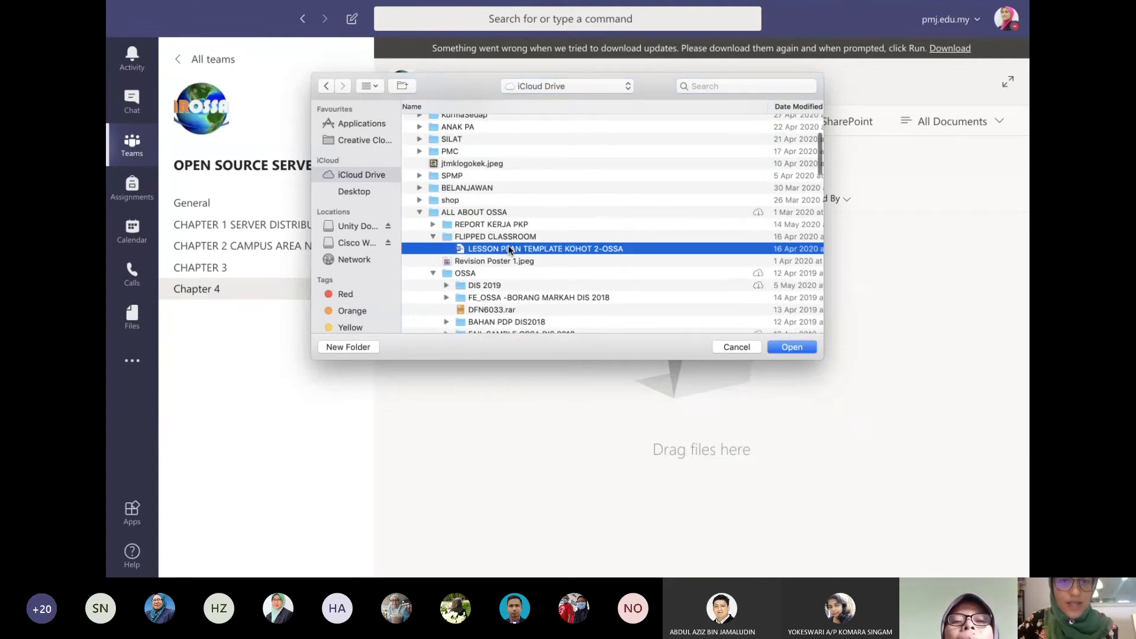
left_click(800, 351)
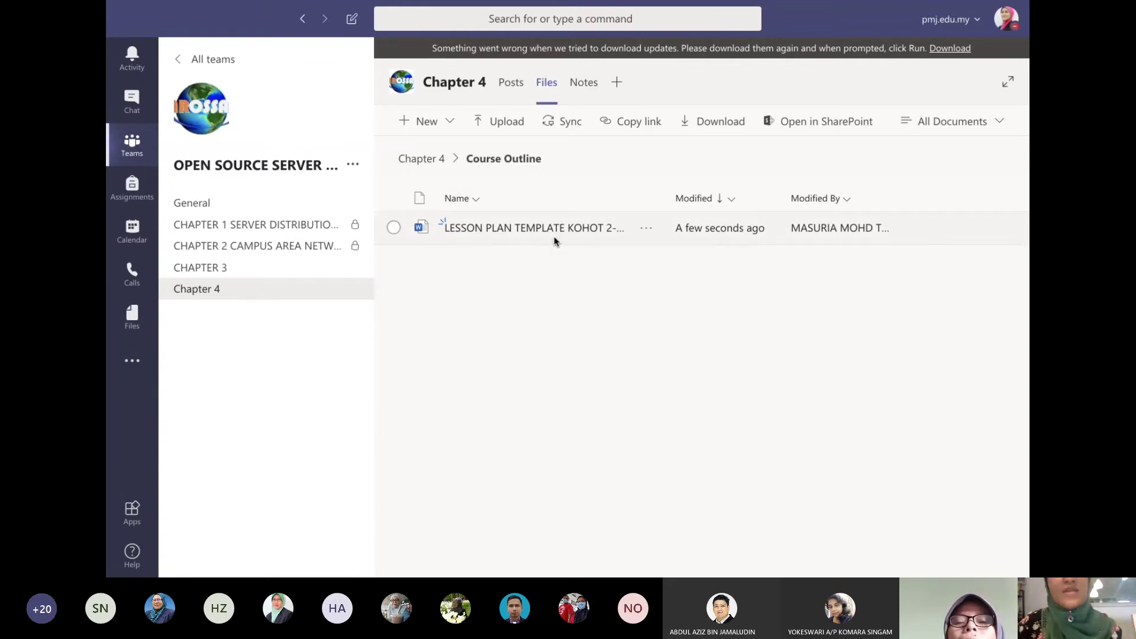
Step: Delete the LESSON PLAN TEMPLATE KOHOT 2-OSSA file from the Course Outline folder
left_click(394, 228)
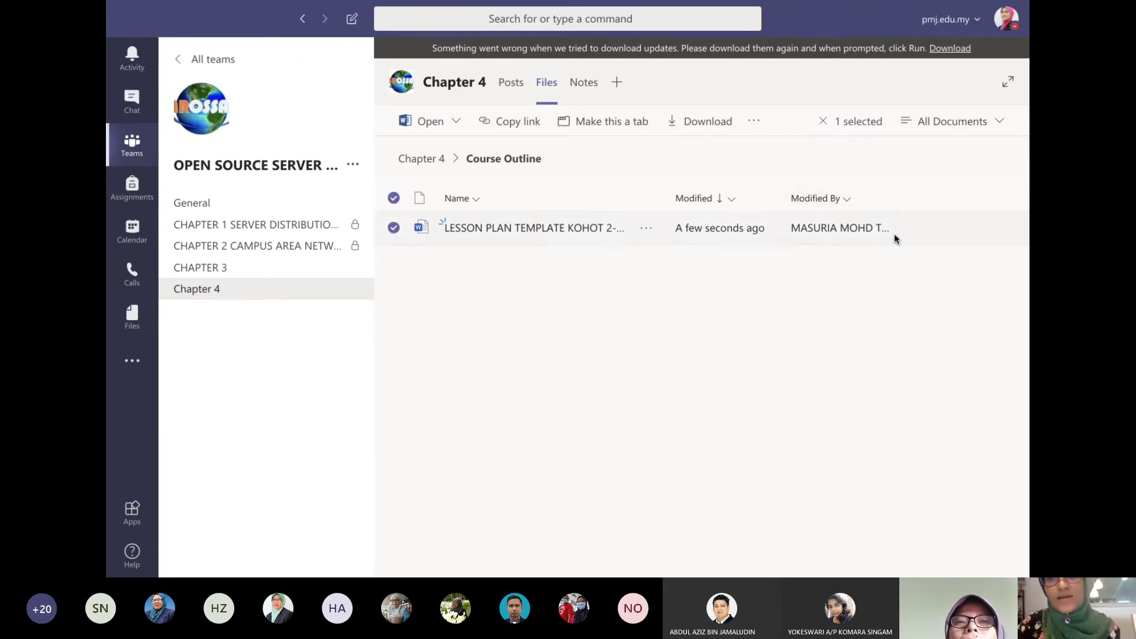
mouse_move(886, 235)
left_click(879, 285)
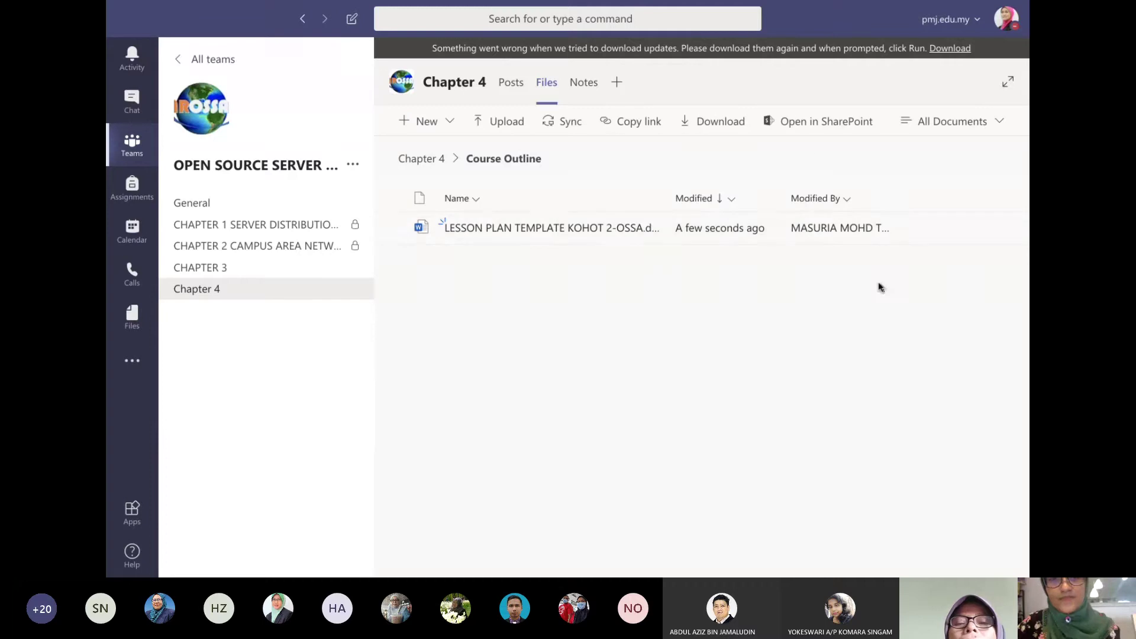
left_click(393, 228)
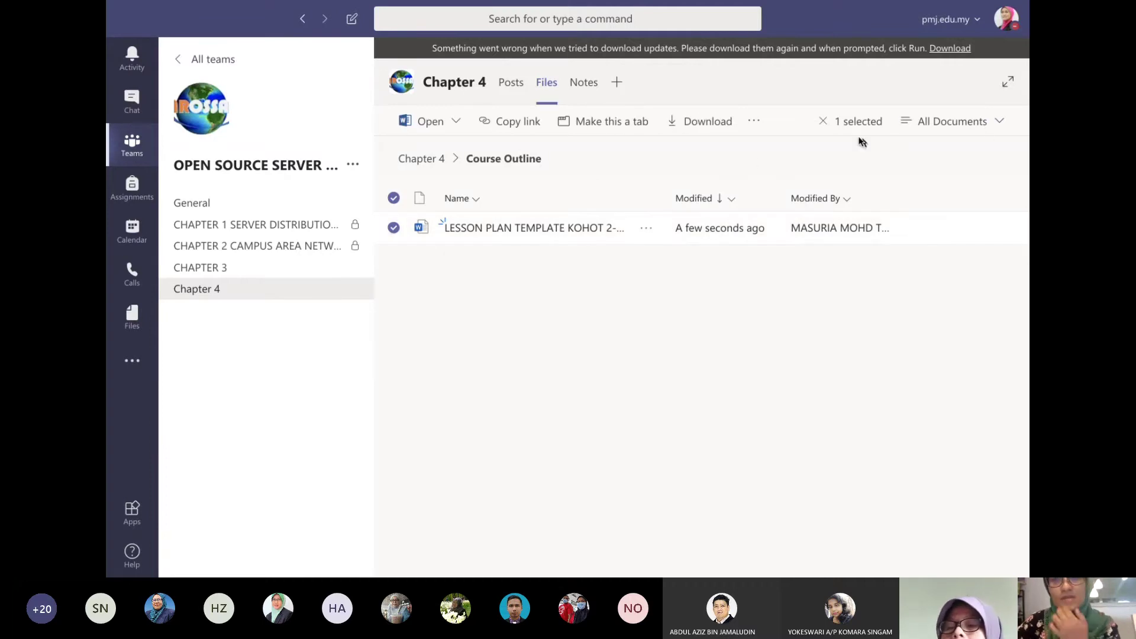
left_click(755, 123)
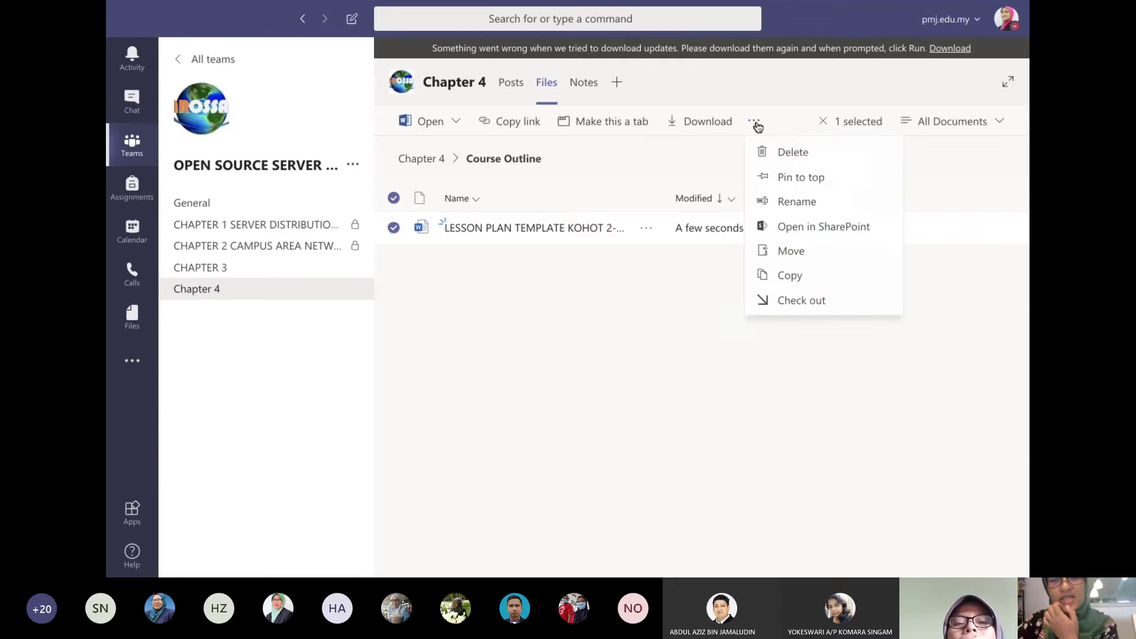
left_click(769, 153)
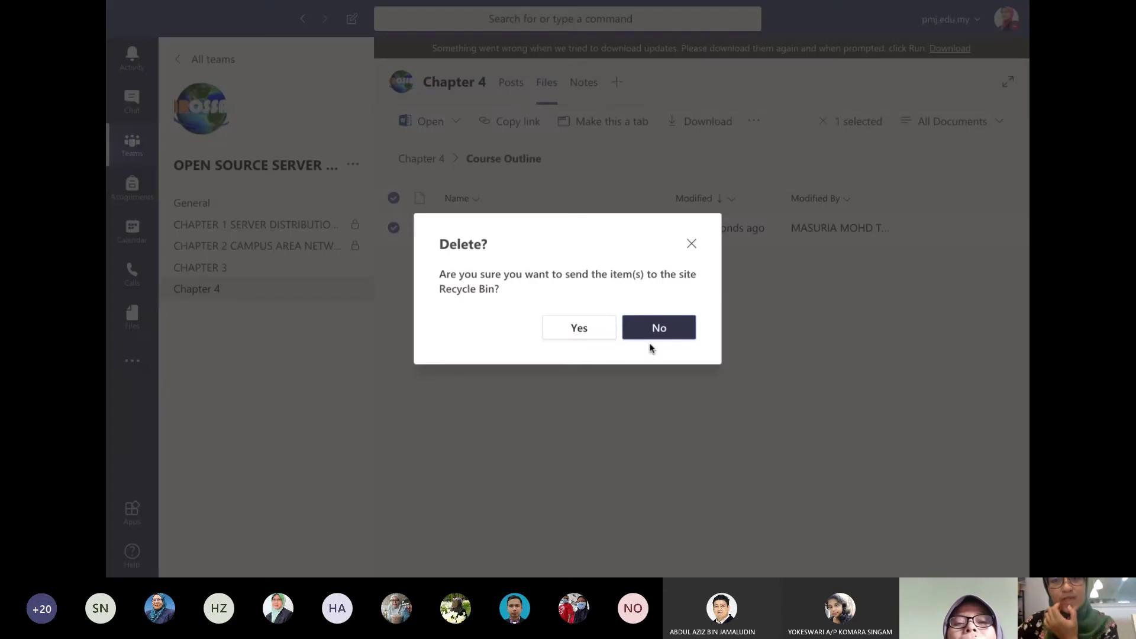
left_click(578, 329)
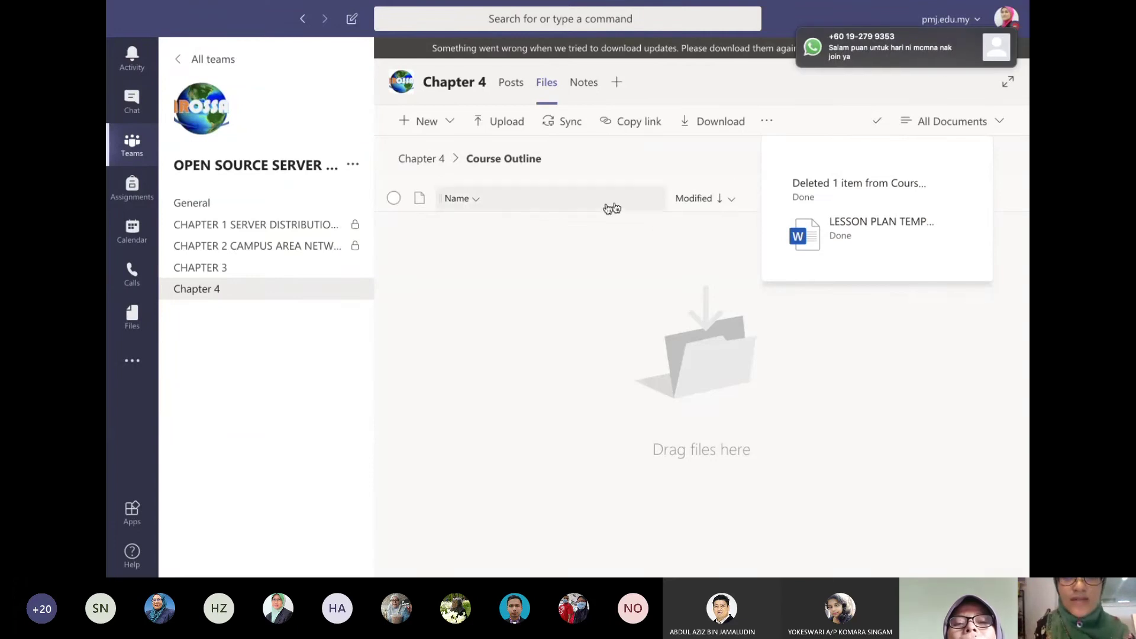
Step: Open the General channel of the Webinar E-Learning PMJ team and join its ongoing meeting
mouse_move(909, 56)
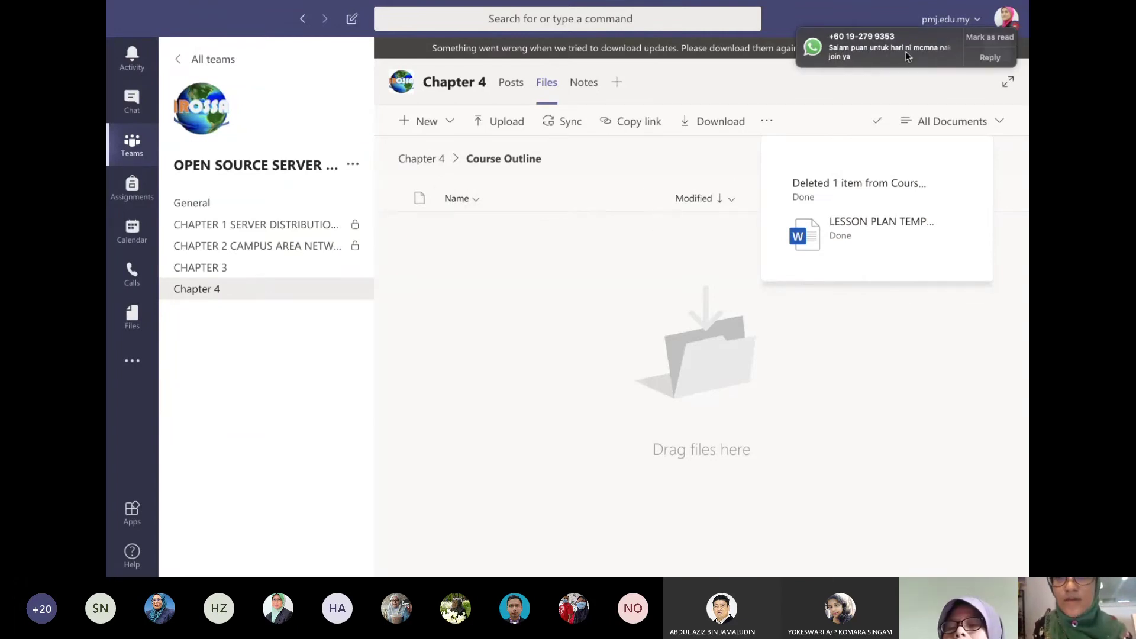
key("ctrl+Up")
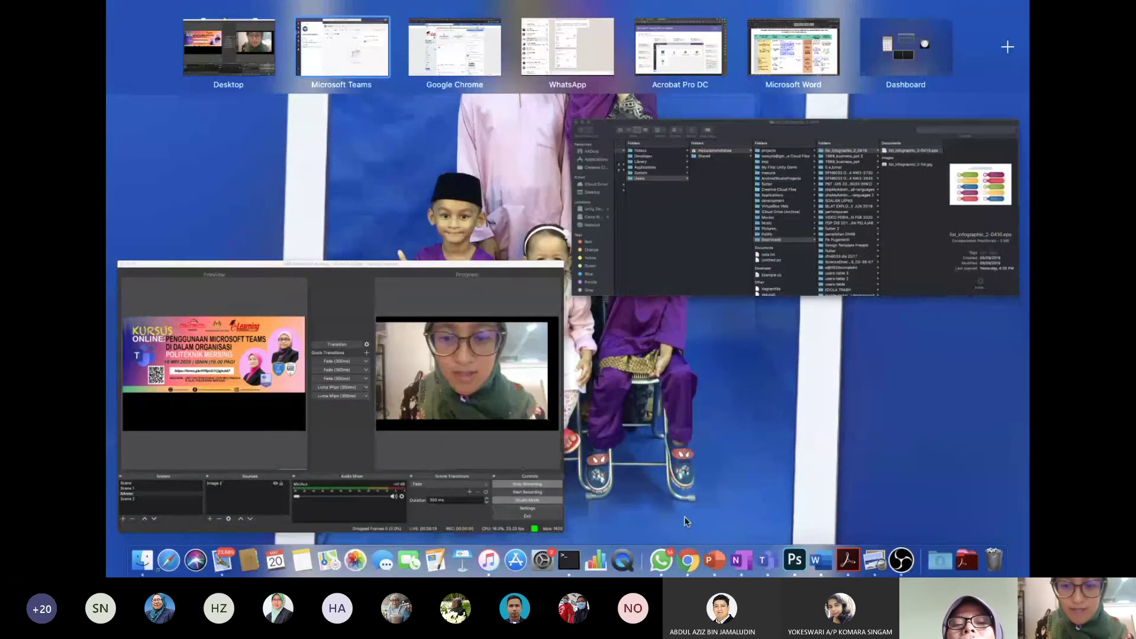
left_click(768, 561)
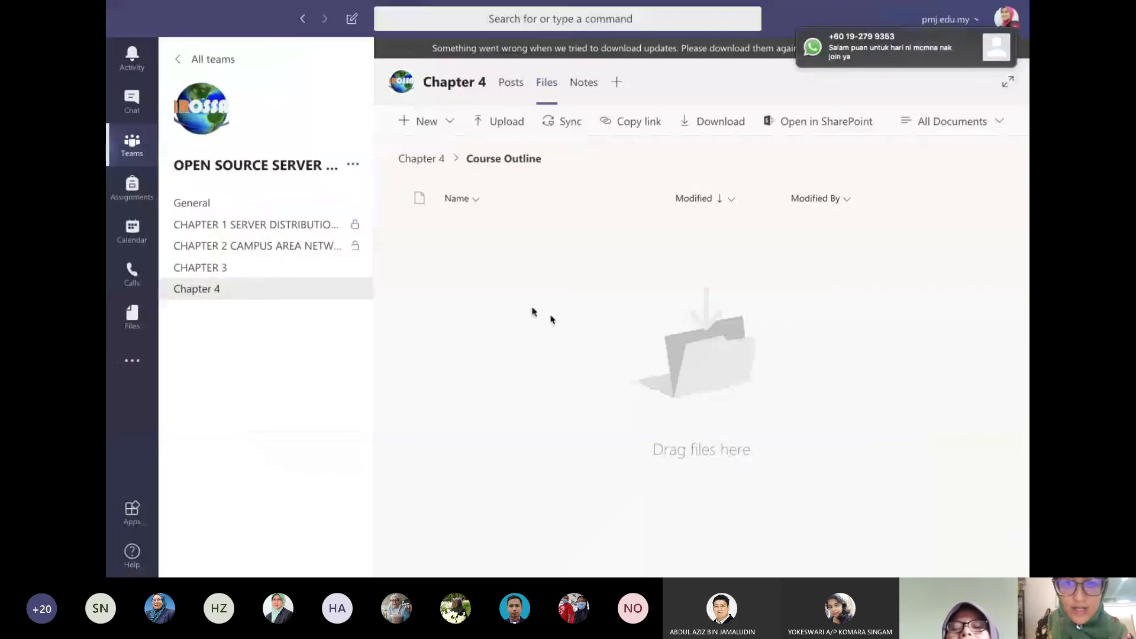
left_click(131, 141)
scroll(591, 345, "down", 3)
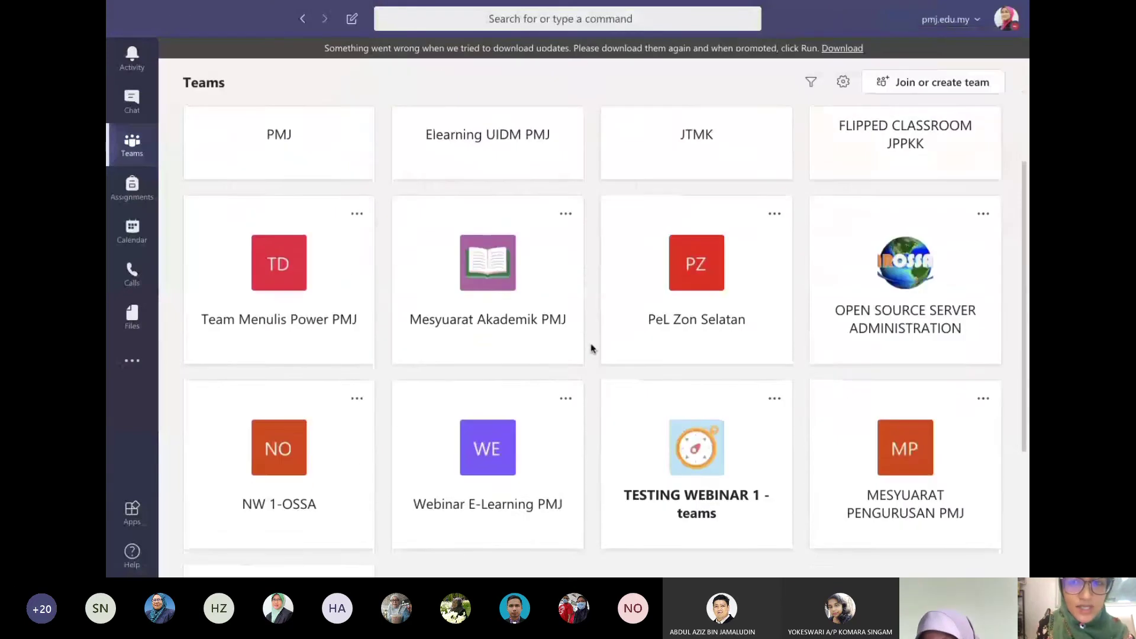
left_click(456, 450)
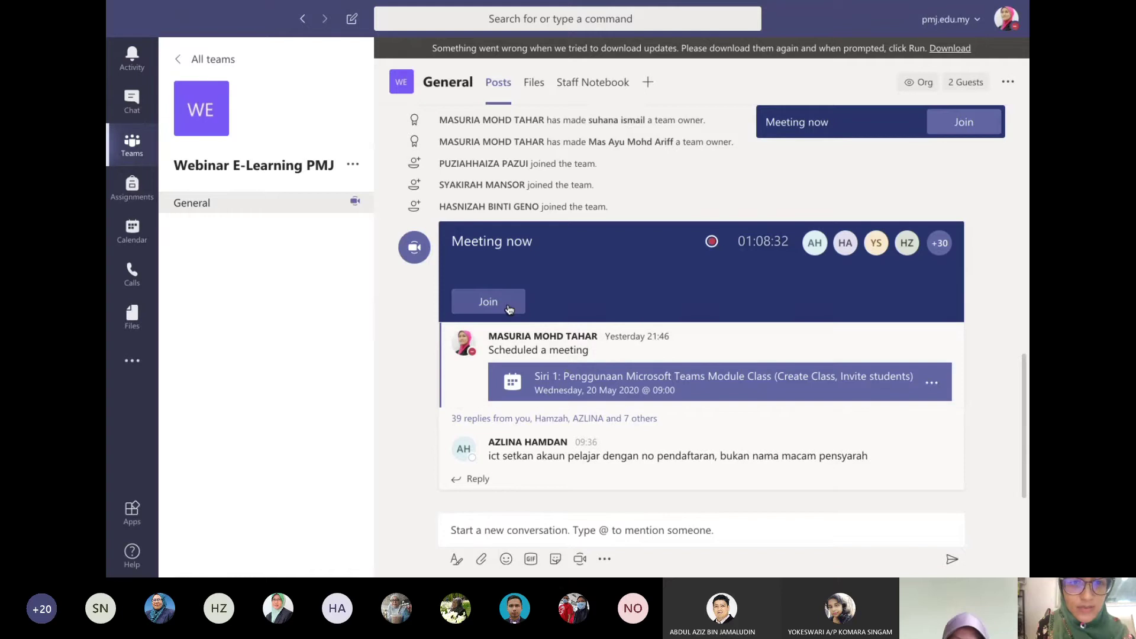
left_click(509, 308)
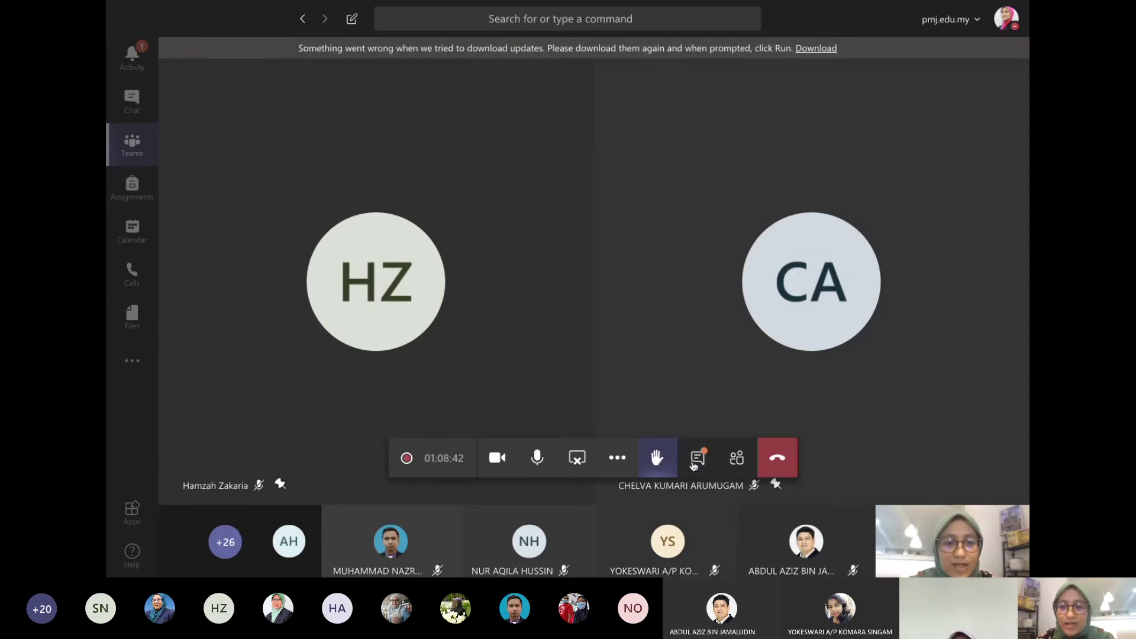
Step: Read the latest messages in the meeting chat and close the chat
left_click(737, 458)
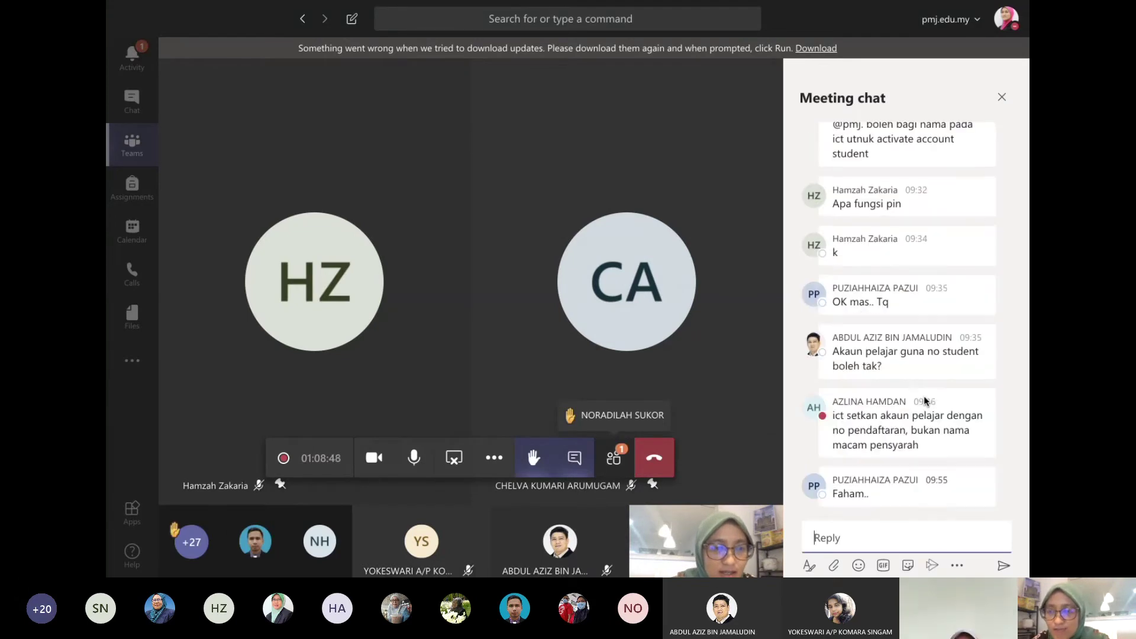
mouse_move(925, 400)
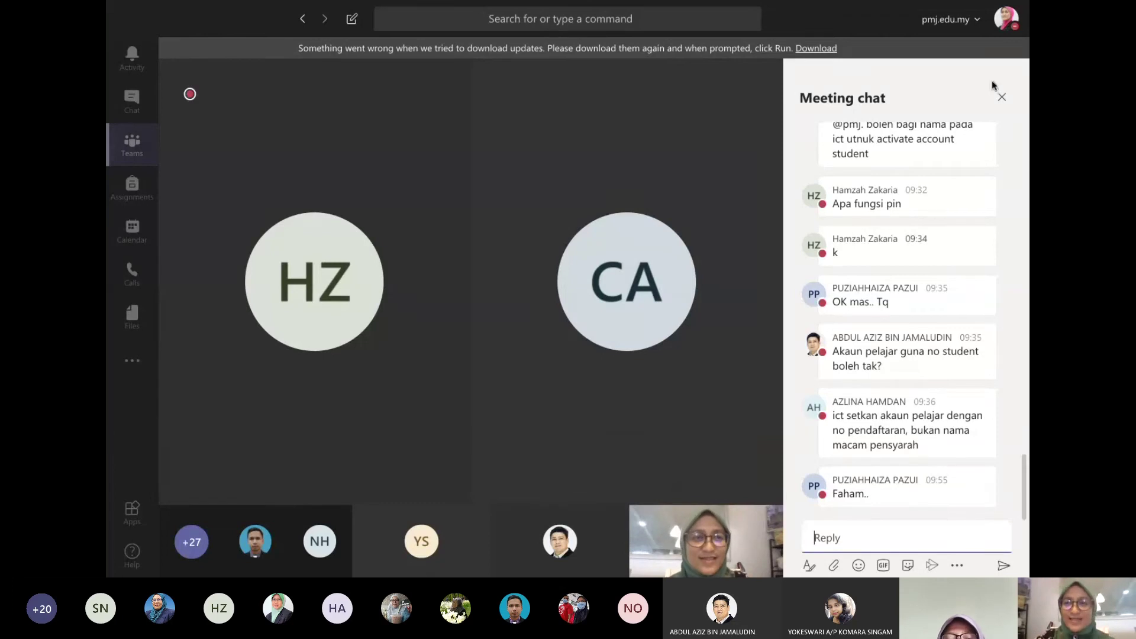
left_click(1002, 100)
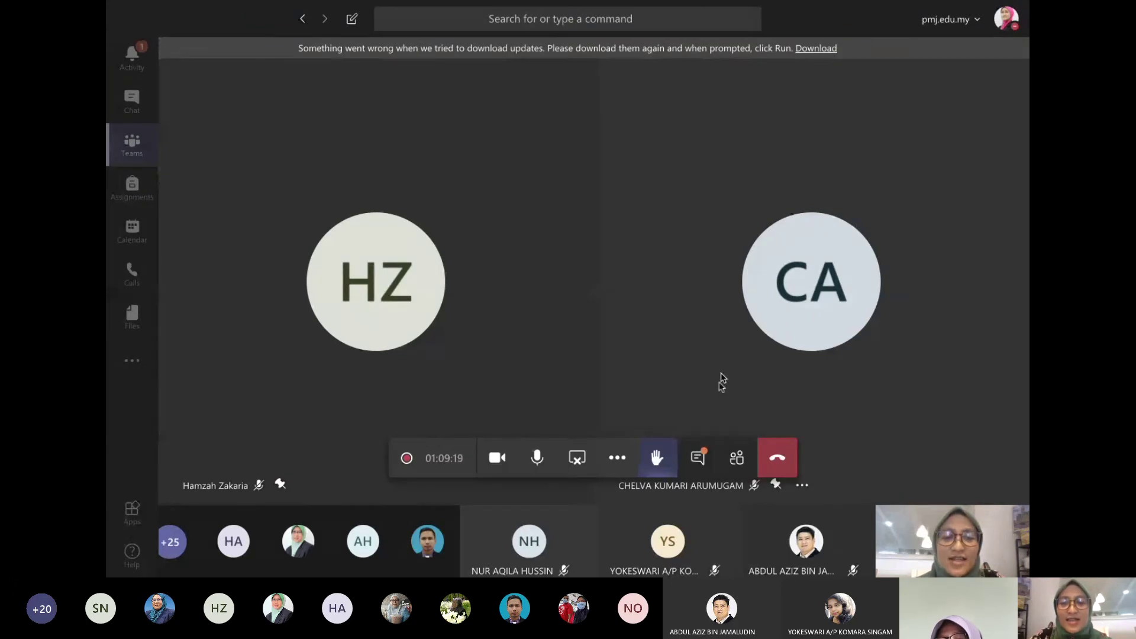
Step: Reopen the meeting chat, switch to WhatsApp and select the Microsoft Teams course's feedback form link in the contact's conversation
left_click(693, 460)
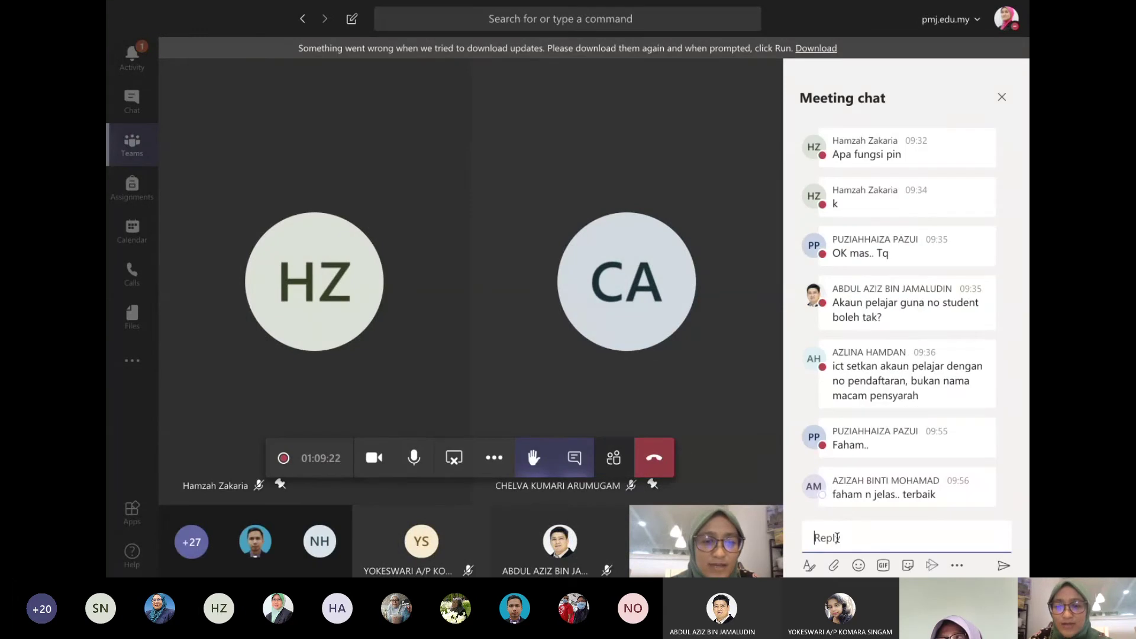
key("ctrl+Up")
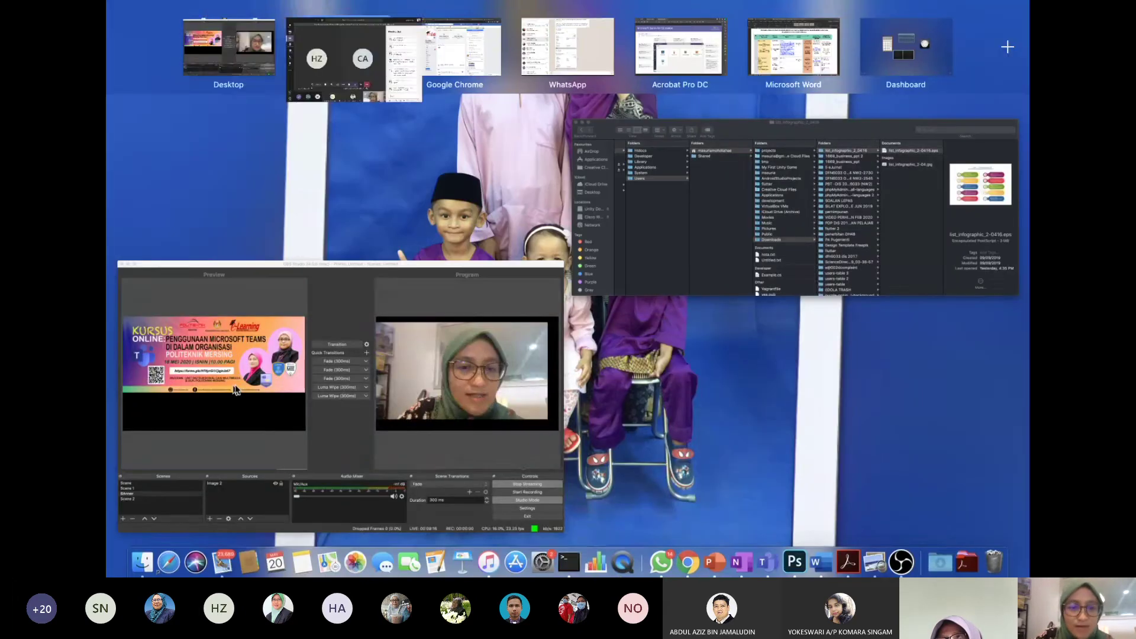
left_click(658, 567)
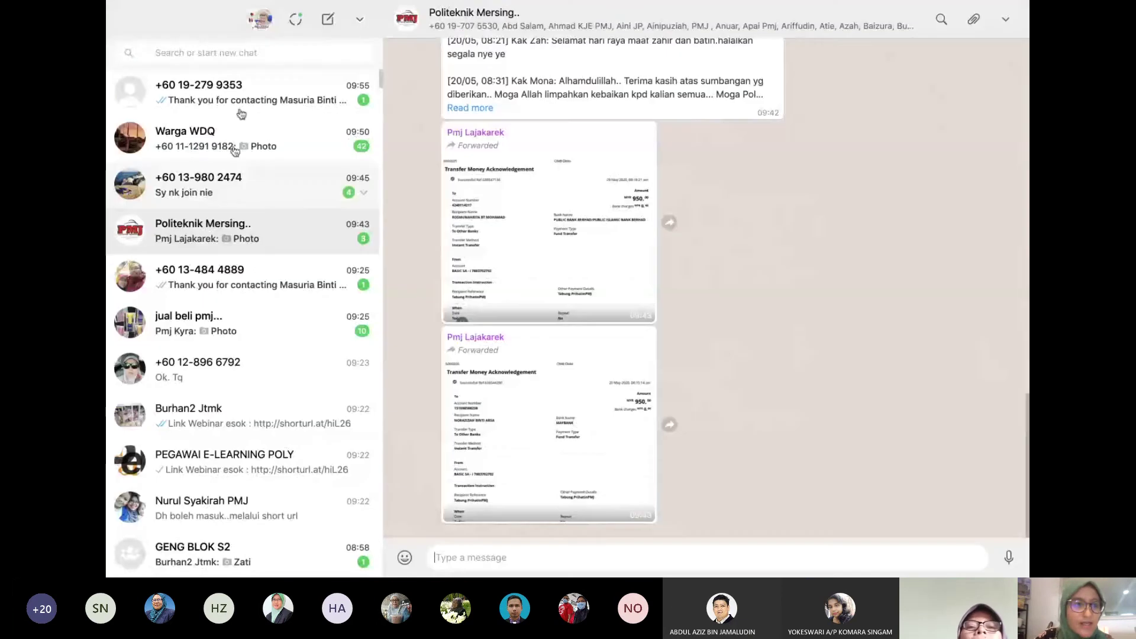
left_click(242, 55)
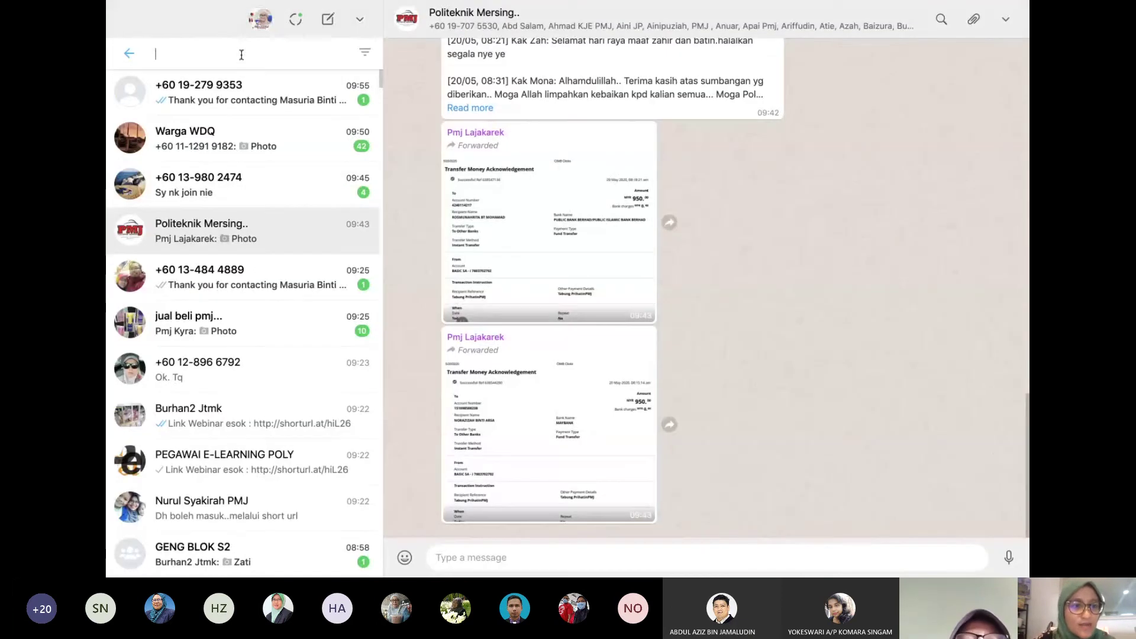
type("l")
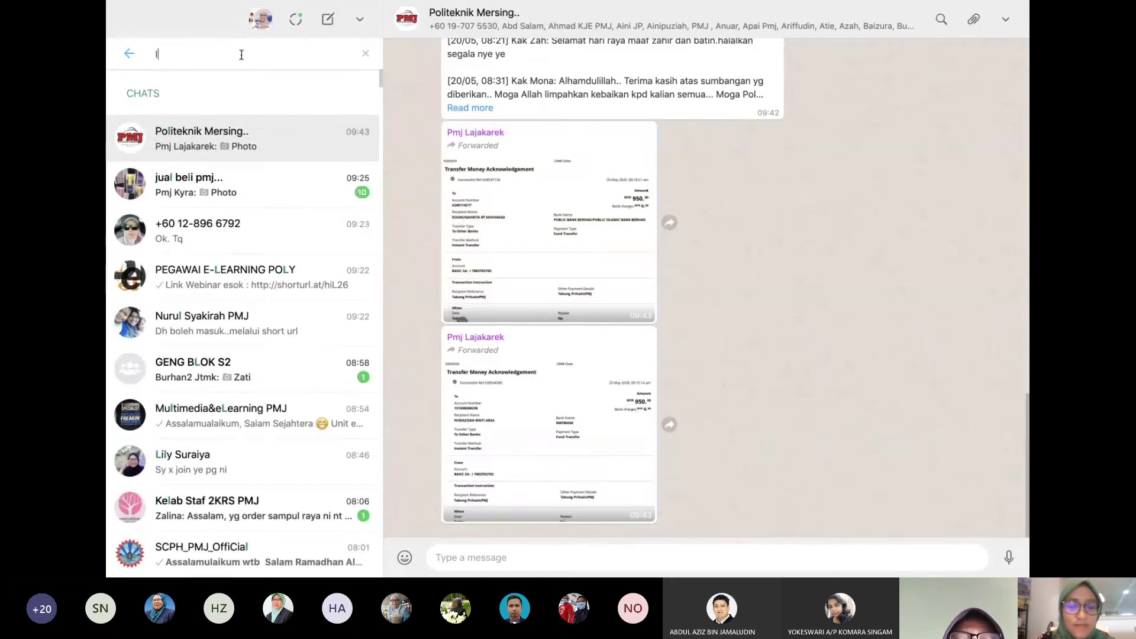
type("ily")
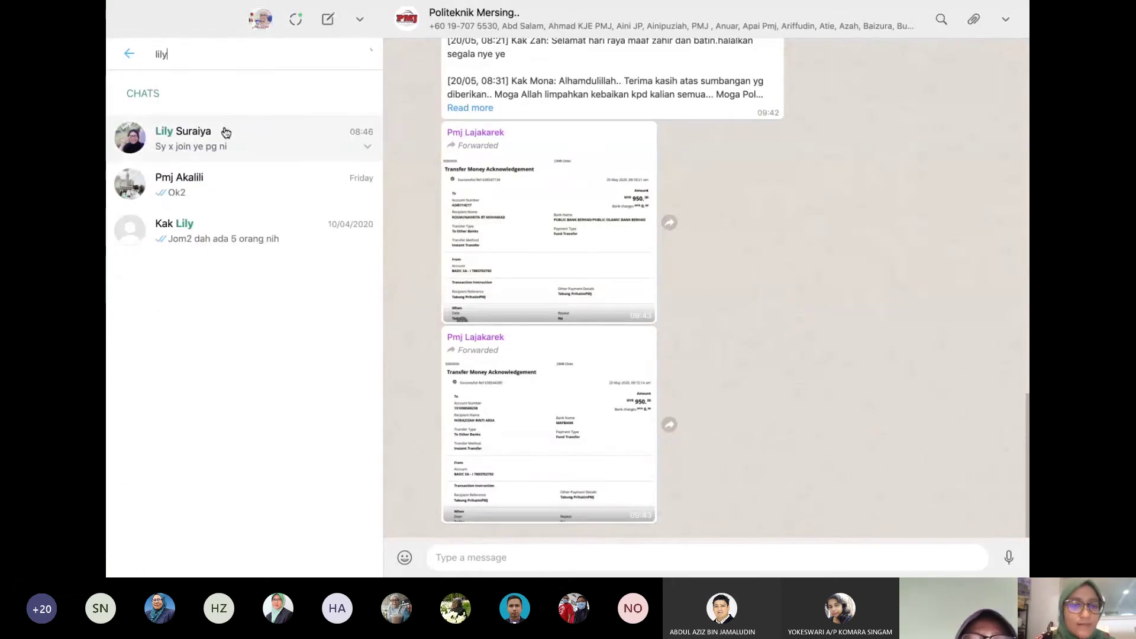
left_click(224, 132)
left_click_drag(815, 467, 622, 458)
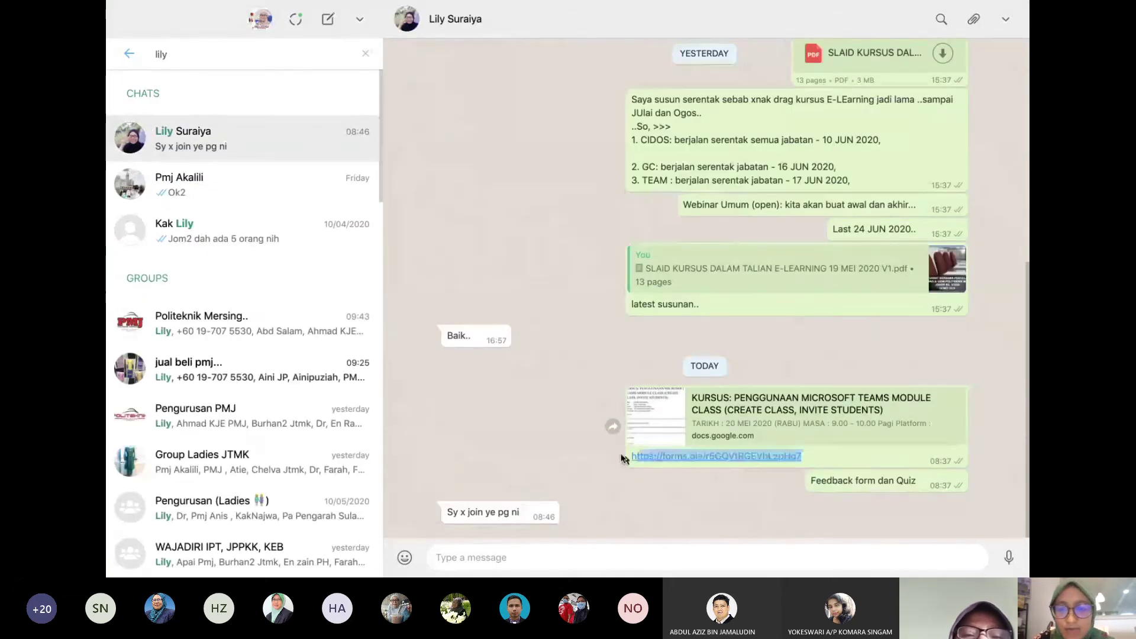
Step: Switch back to Microsoft Teams and return to the meeting chat to post the form link
key("ctrl+Up")
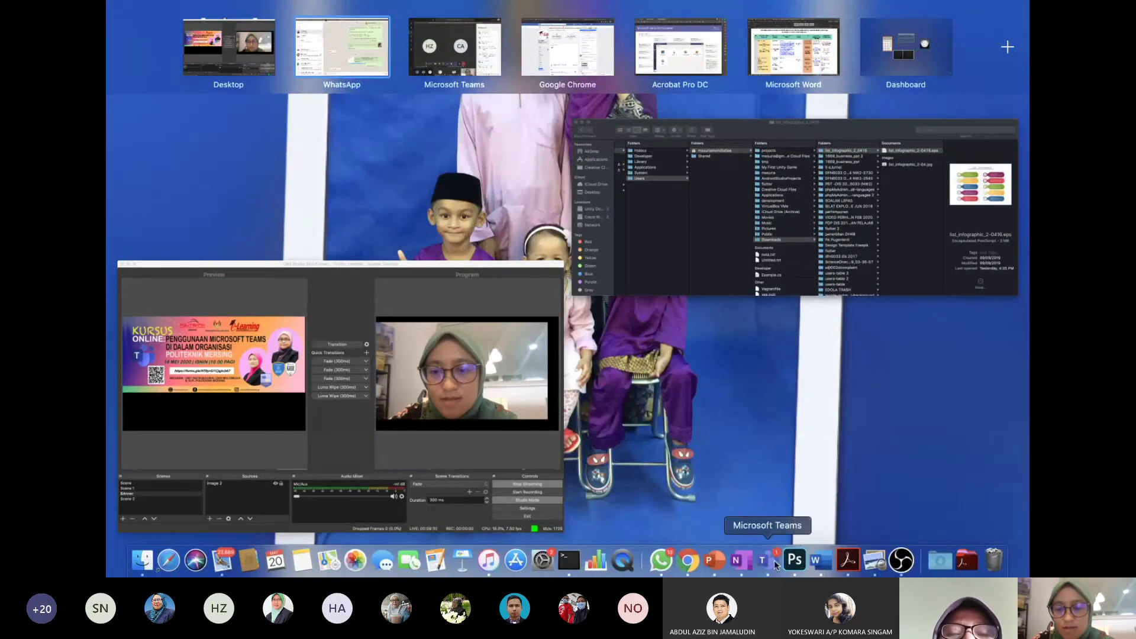
left_click(768, 560)
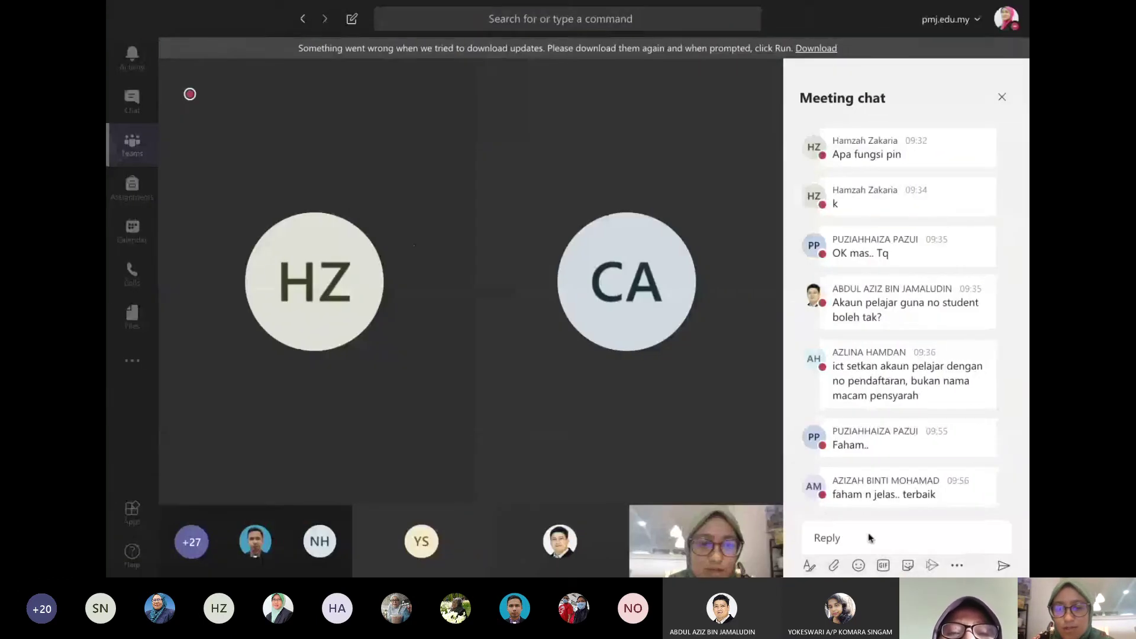